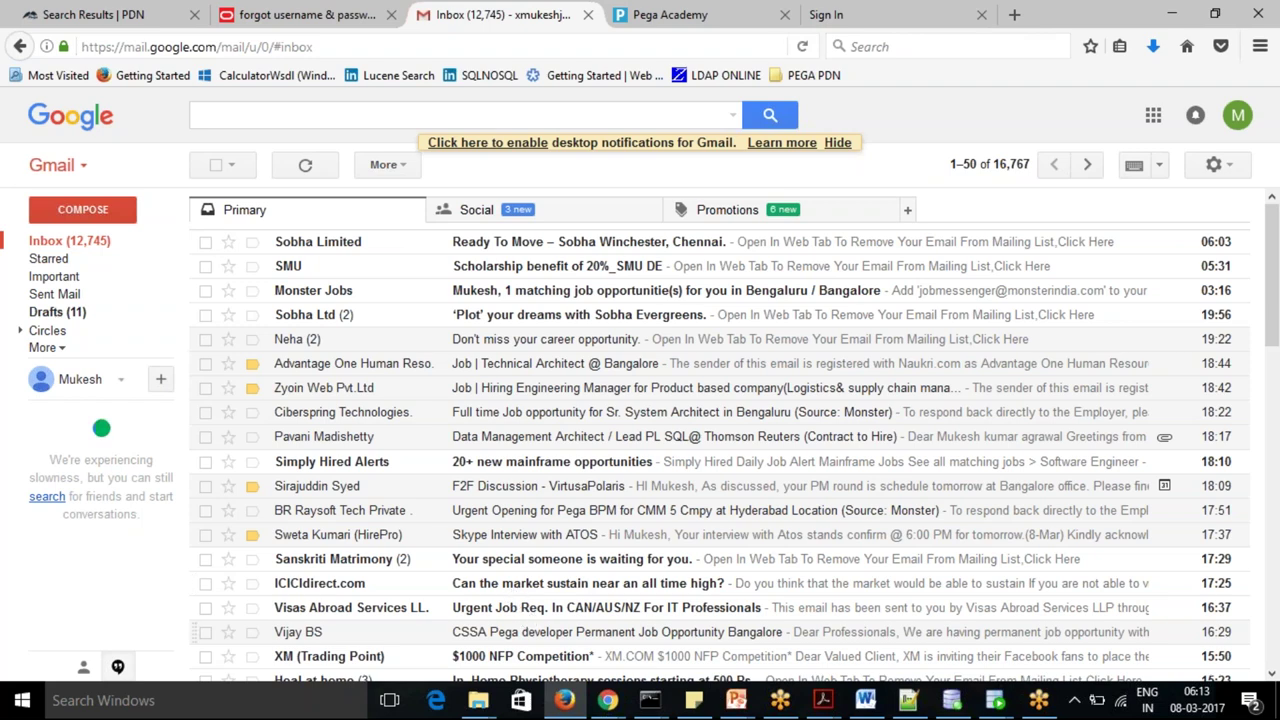
- Switch to Chrome, open a new incognito window and load localhost:8080/prweb/PRServlet
{"action": "mouse_move", "coordinate": [612, 705]}
{"action": "left_click", "coordinate": [545, 645]}
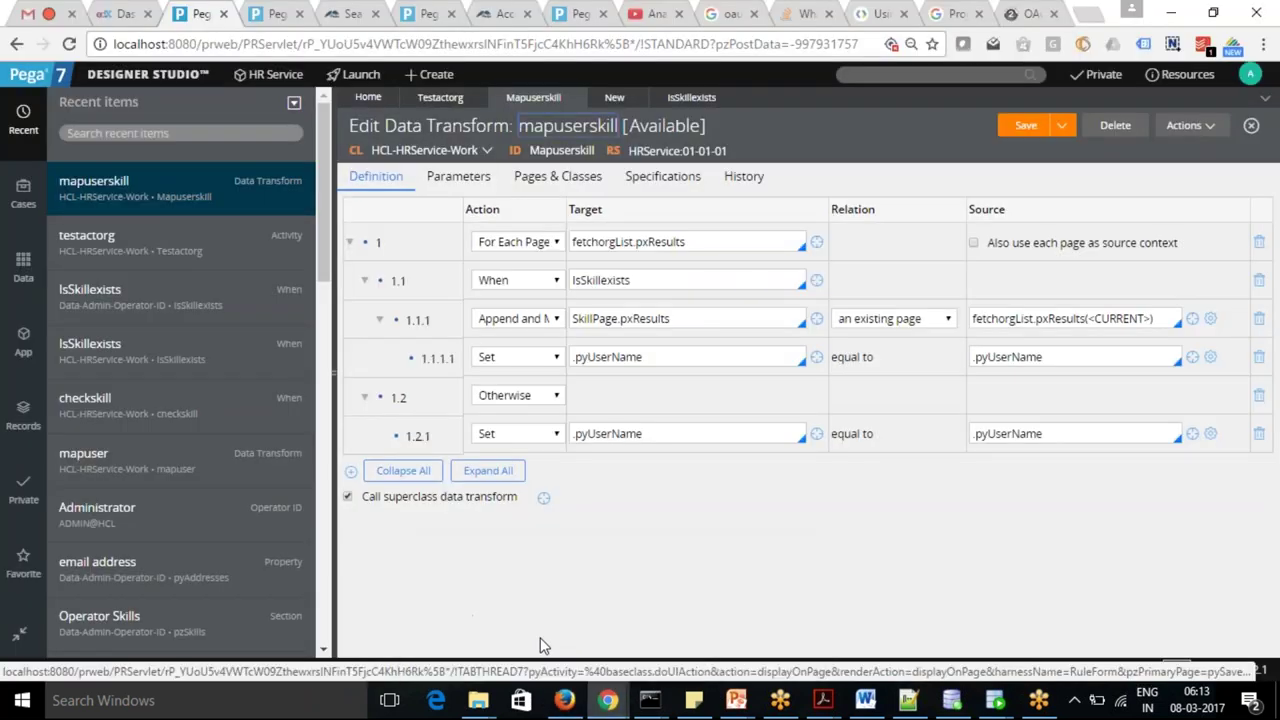
{"action": "left_click", "coordinate": [1263, 45]}
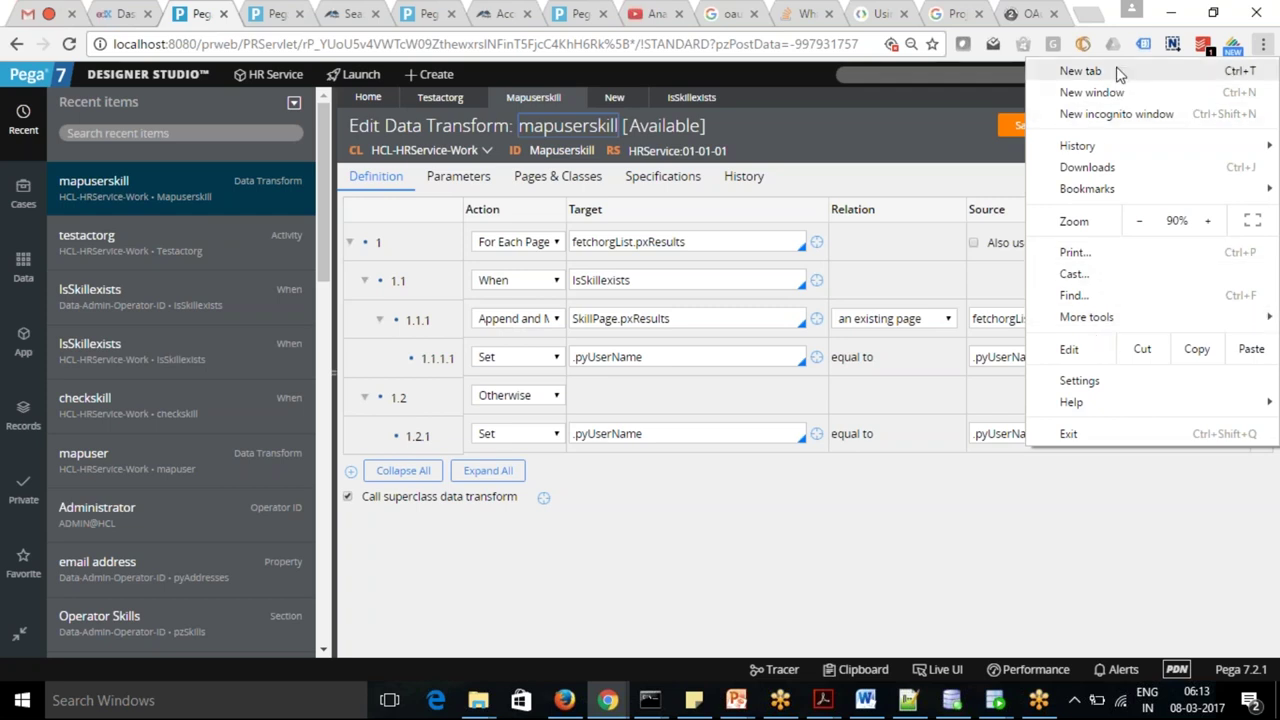
{"action": "left_click", "coordinate": [1112, 116]}
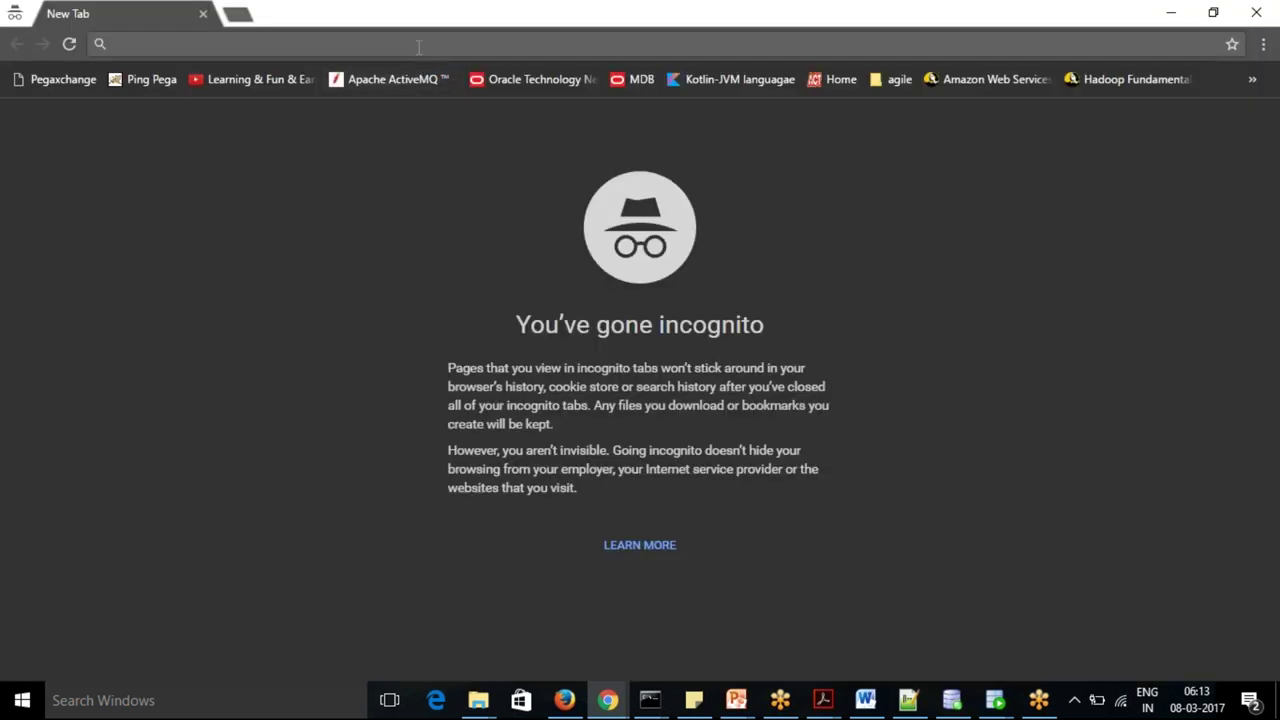
{"action": "type", "text": "localhost:8080/prweb/PRServlet"}
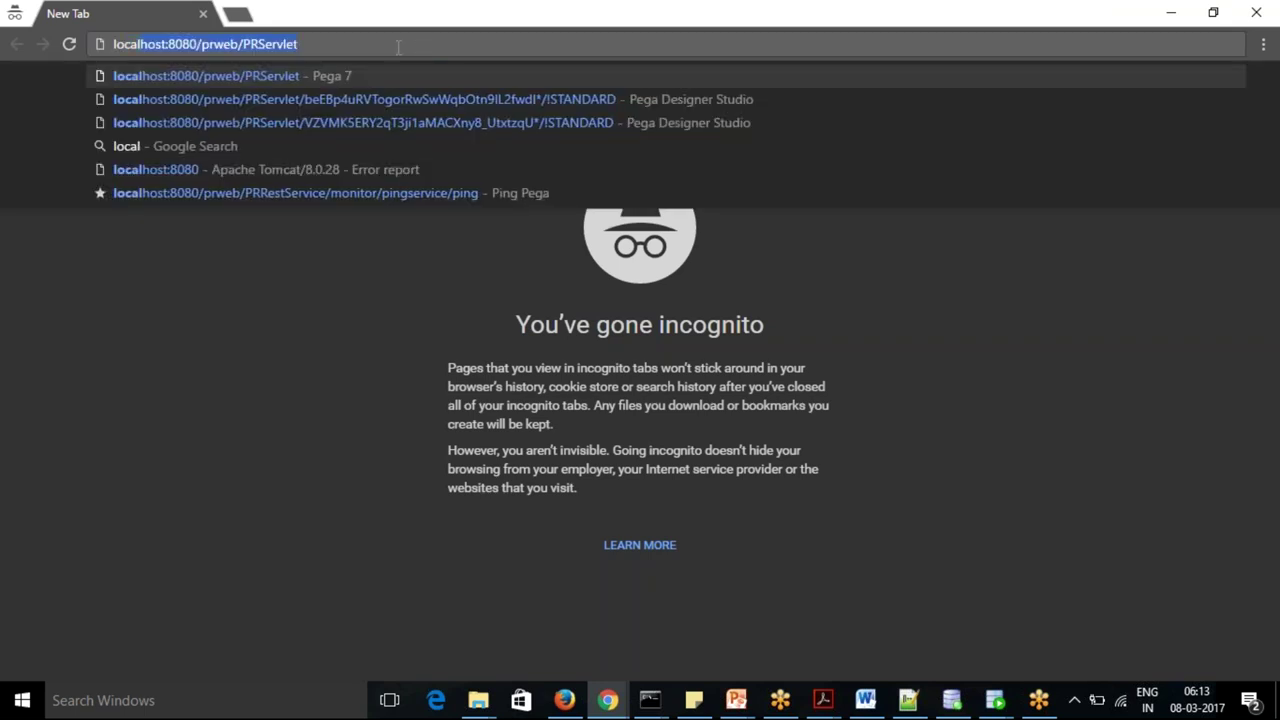
{"action": "key", "text": "Return"}
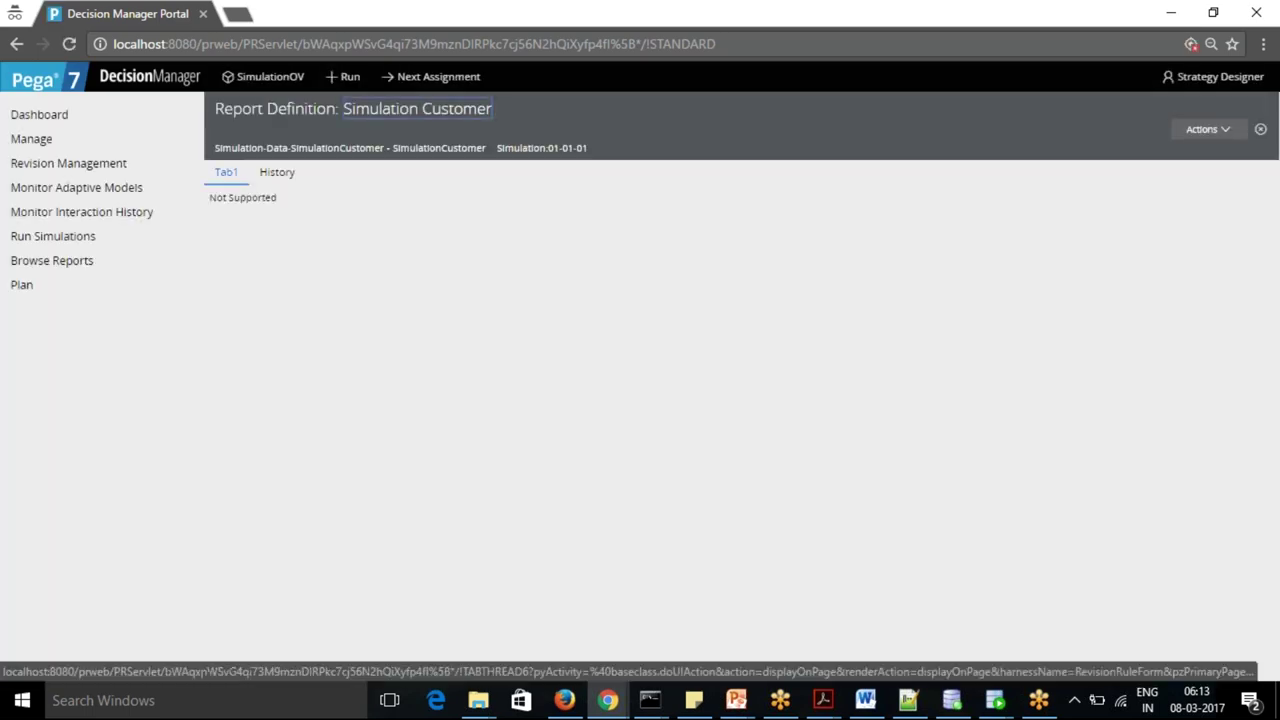
- Log out of the Decision Manager portal and log in with the saved Eget administrator user name and password
{"action": "left_click", "coordinate": [1182, 77]}
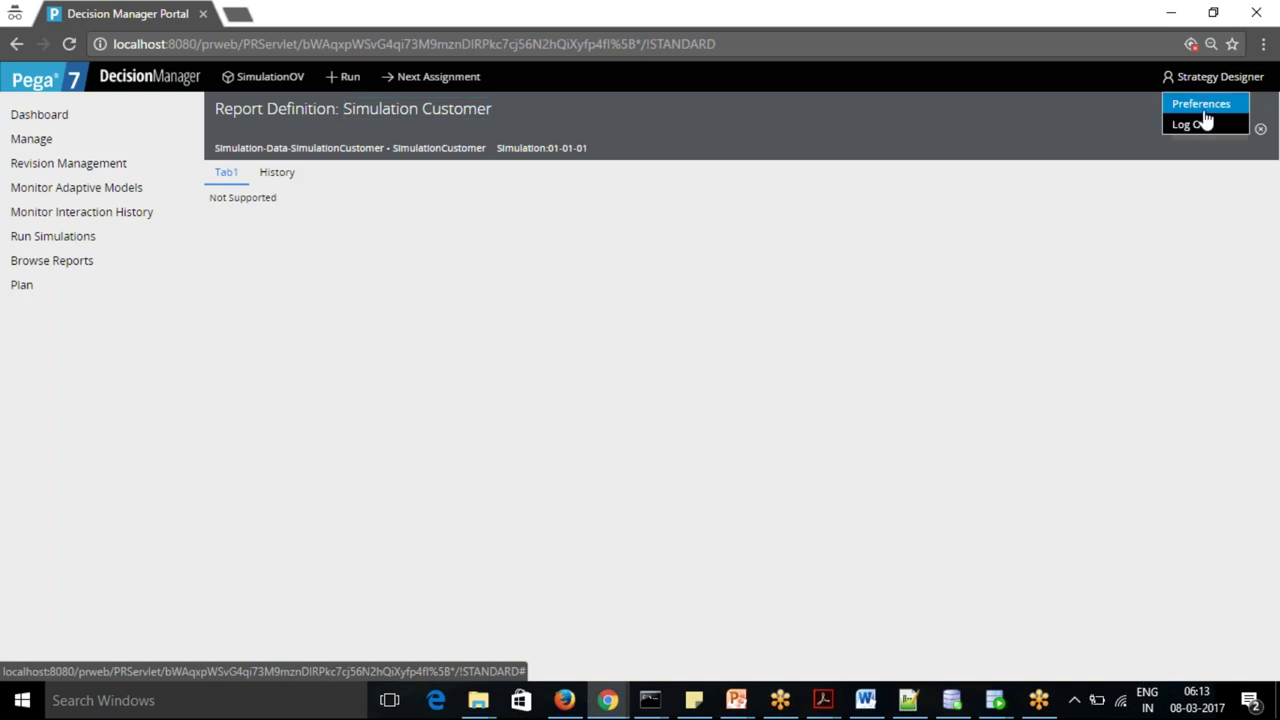
{"action": "left_click", "coordinate": [1195, 123]}
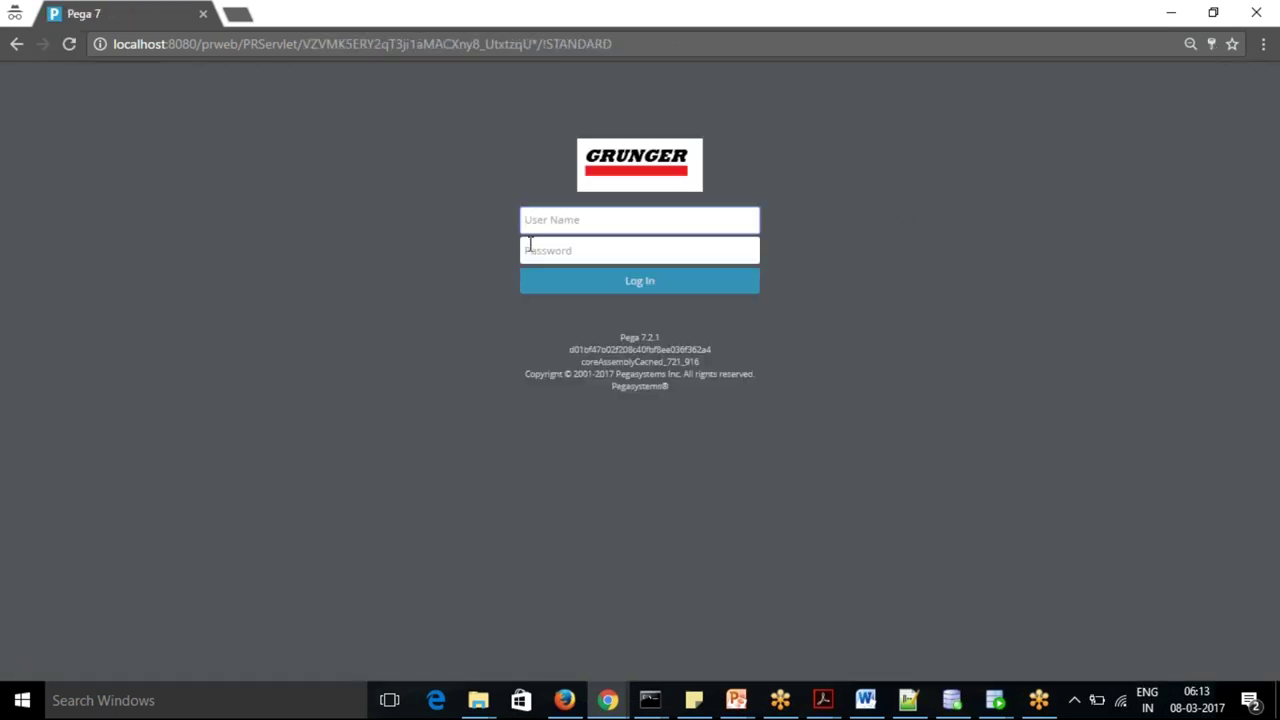
{"action": "left_click", "coordinate": [580, 219]}
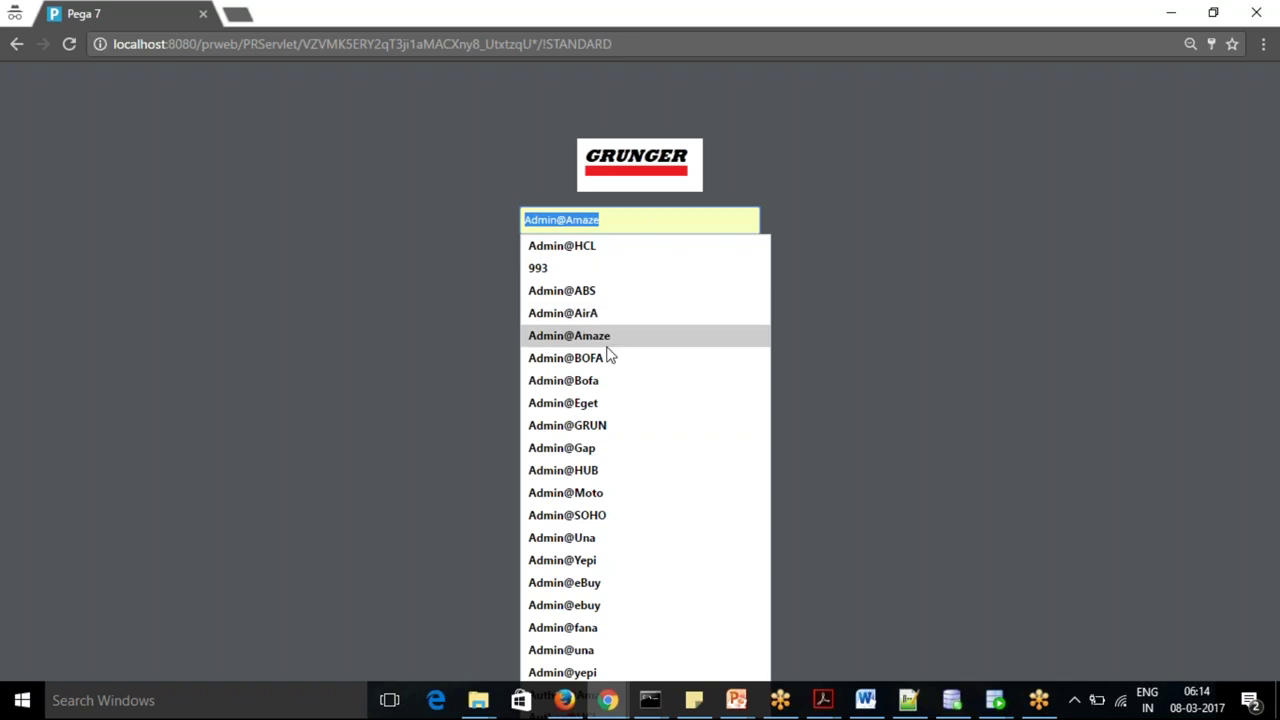
{"action": "left_click", "coordinate": [610, 402]}
{"action": "left_click", "coordinate": [648, 286]}
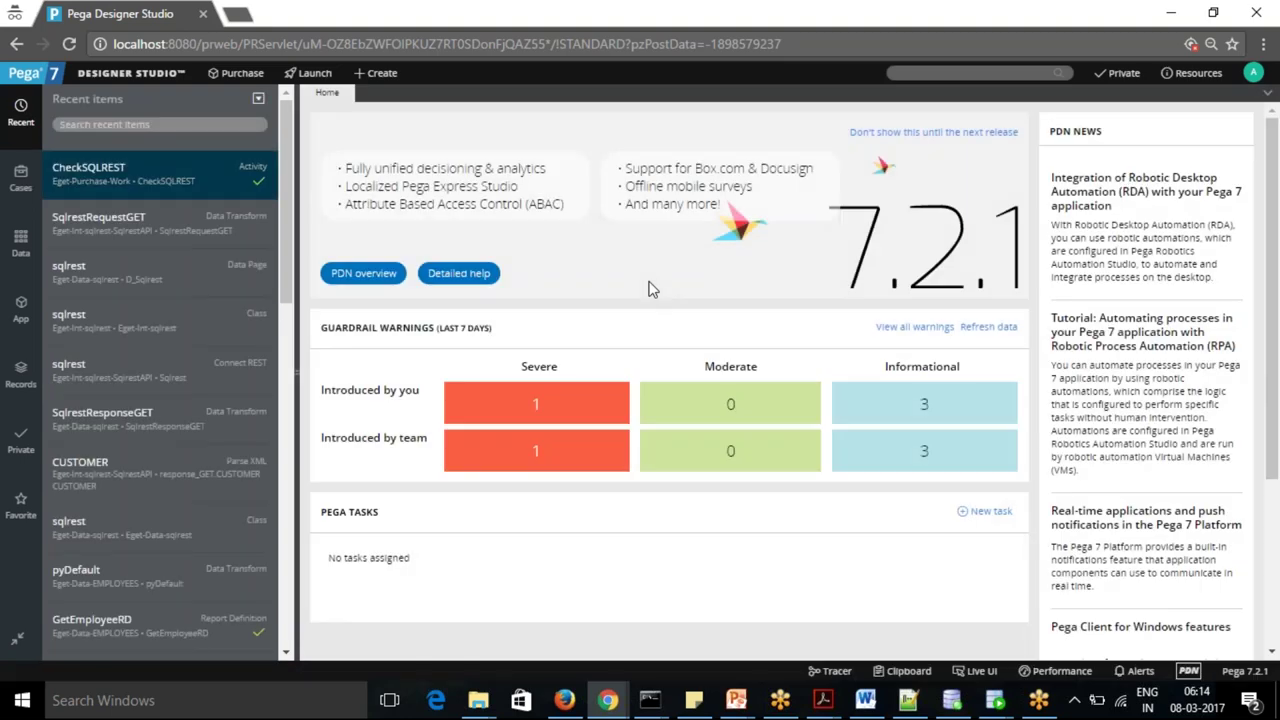
- Open the Connector and Metadata Wizard from the integration connector tools
{"action": "left_click", "coordinate": [132, 76]}
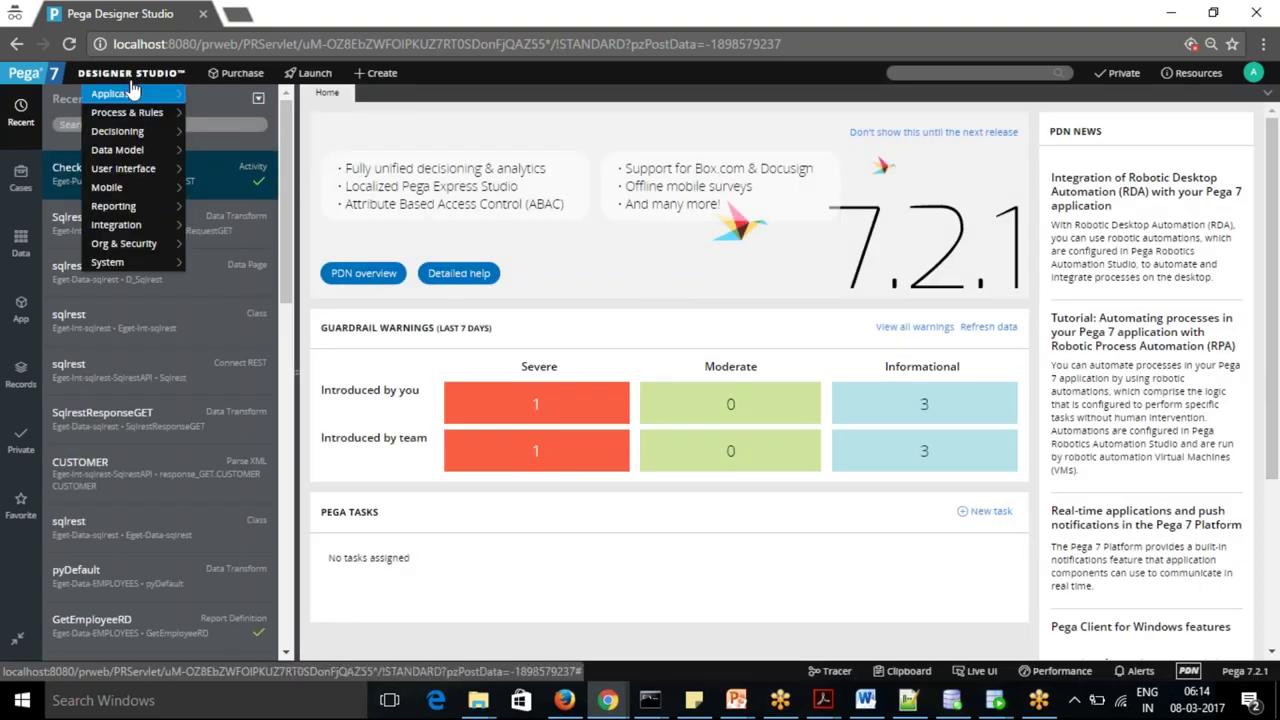
{"action": "mouse_move", "coordinate": [130, 226]}
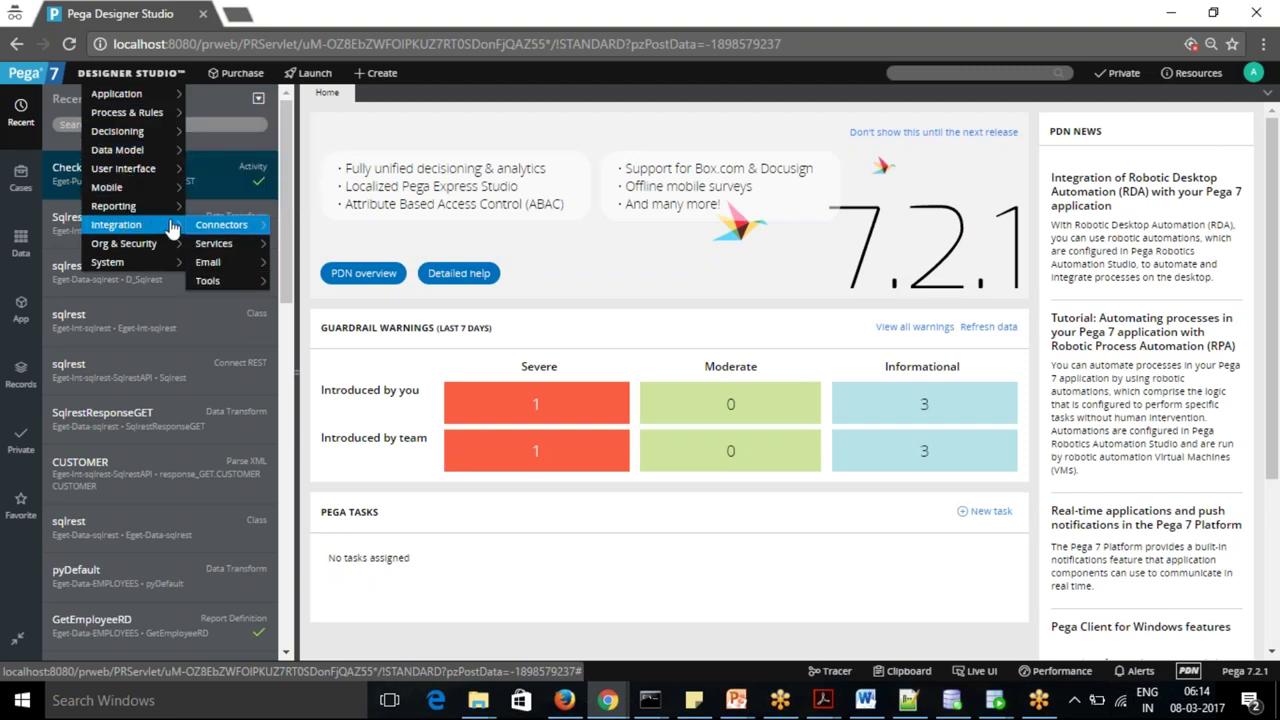
{"action": "mouse_move", "coordinate": [218, 228]}
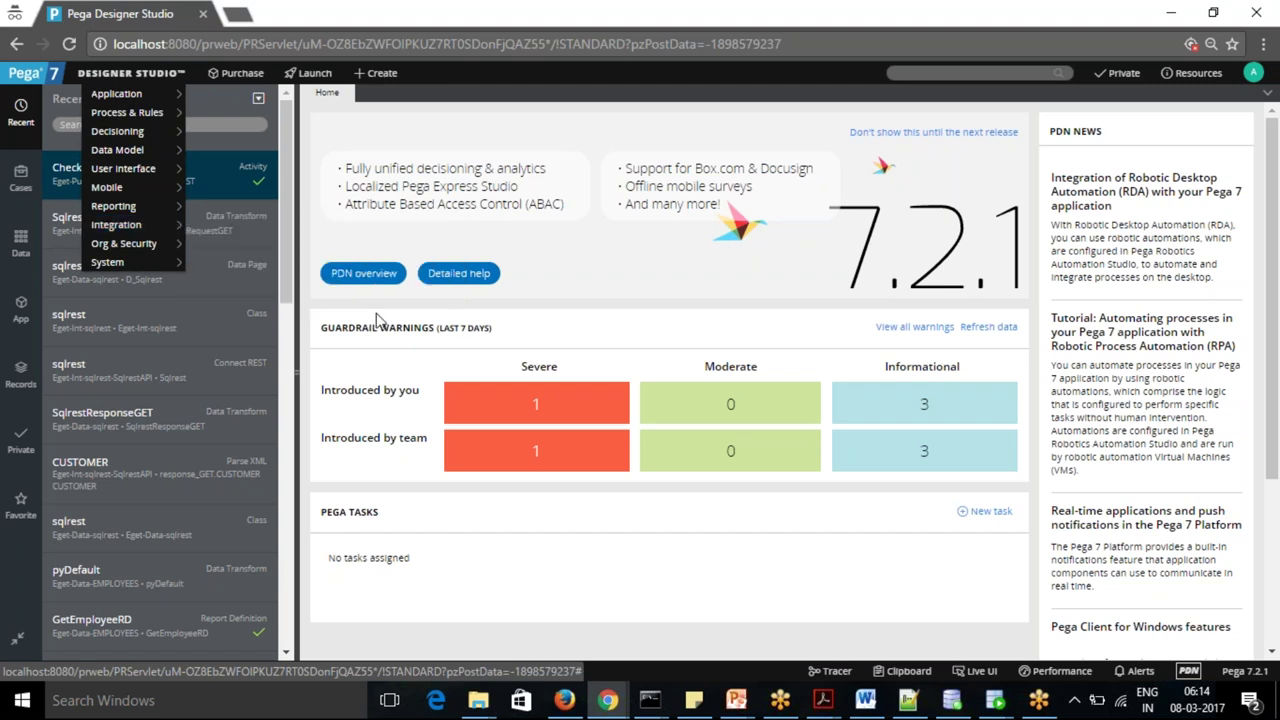
{"action": "mouse_move", "coordinate": [118, 133]}
{"action": "mouse_move", "coordinate": [128, 94]}
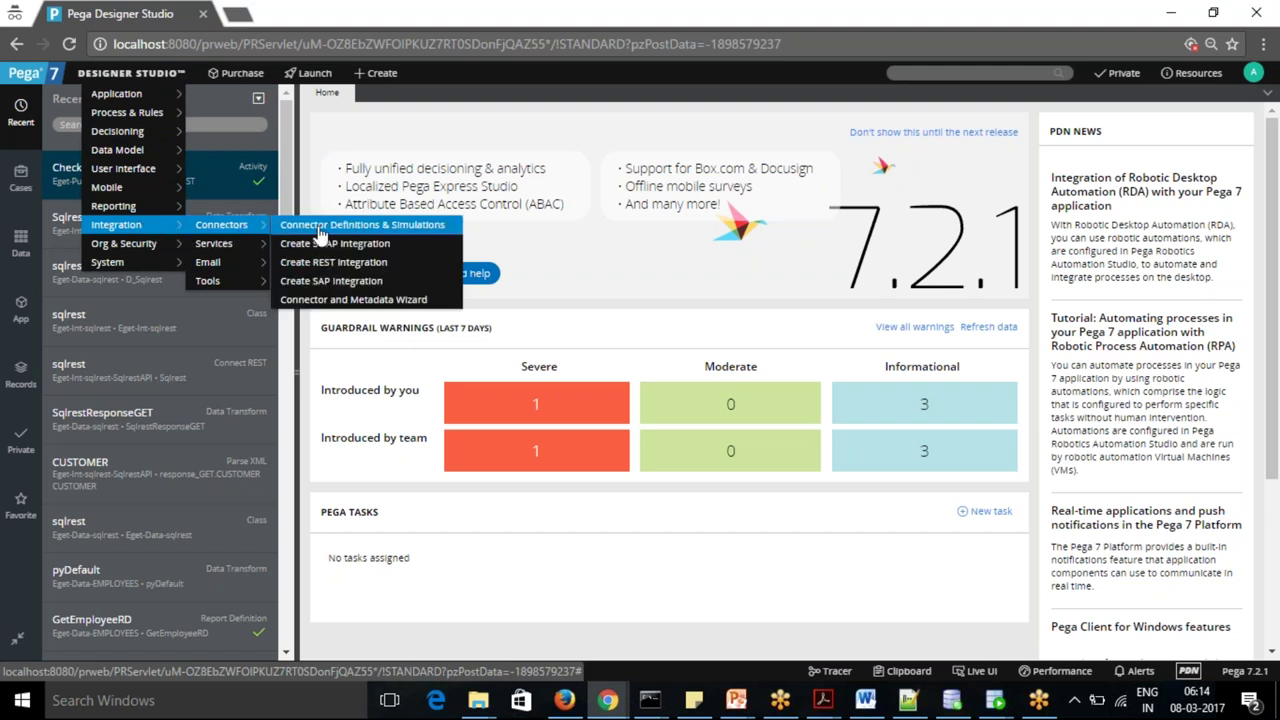
{"action": "left_click", "coordinate": [352, 300]}
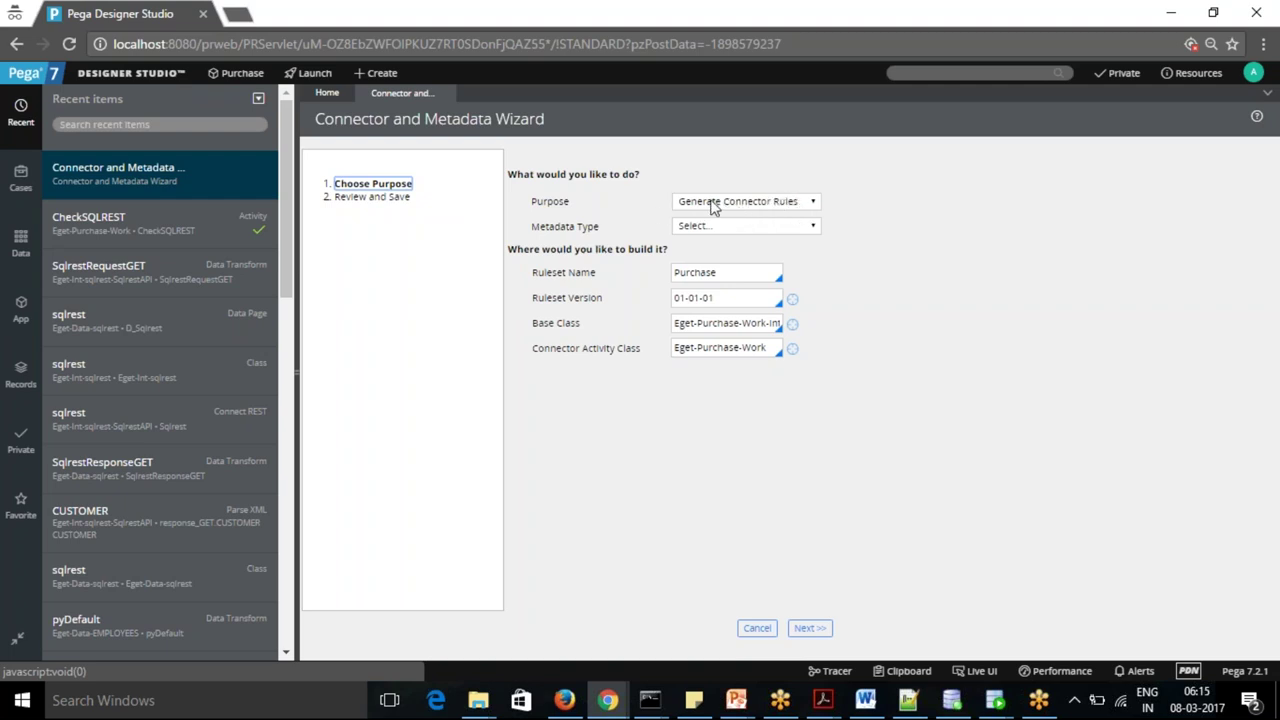
- Review the purpose options, keep Generate Connector Rules and choose WSDL File as the metadata type
{"action": "left_click", "coordinate": [815, 201]}
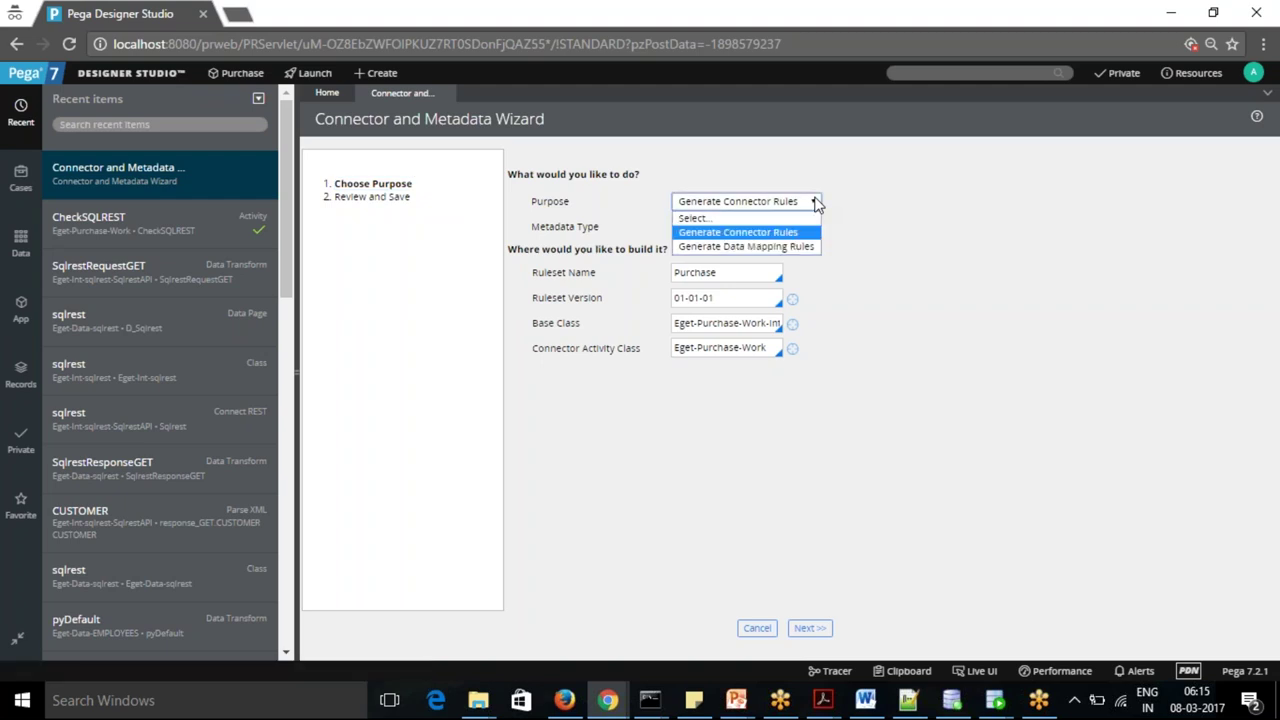
{"action": "left_click", "coordinate": [815, 201]}
{"action": "left_click", "coordinate": [815, 226]}
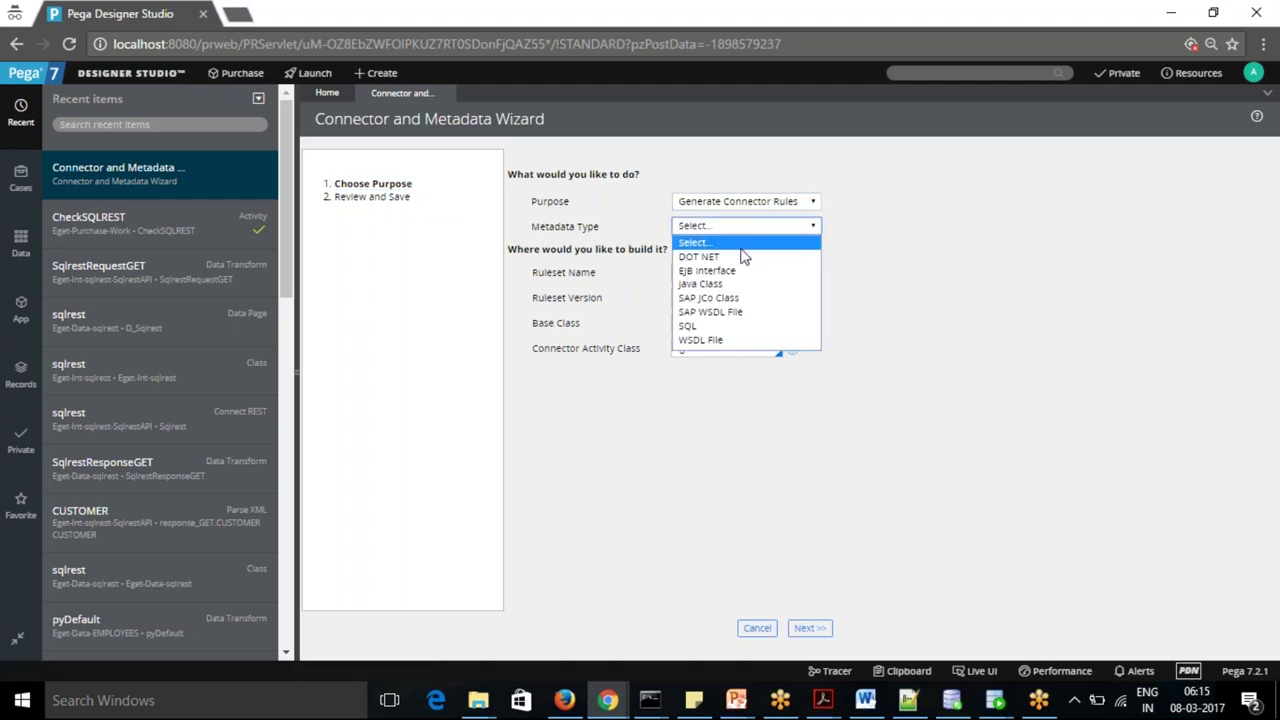
{"action": "left_click", "coordinate": [727, 341]}
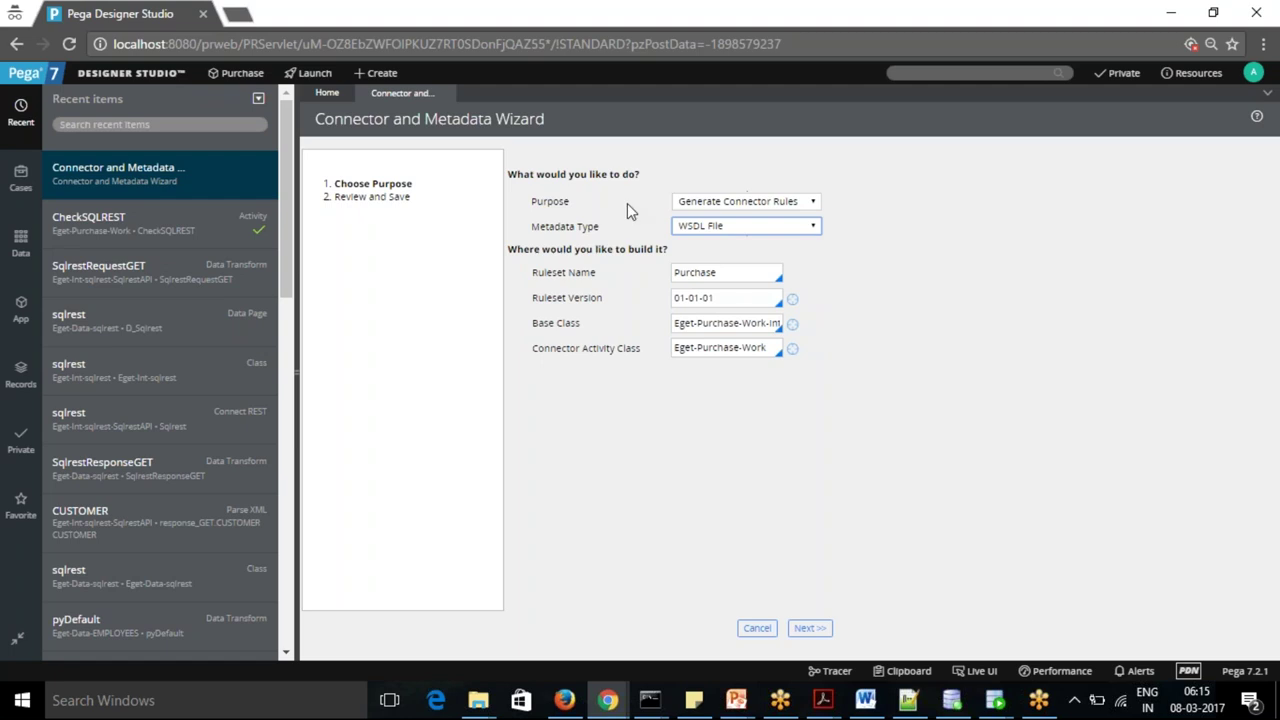
- Set the wizard's ruleset name to PurchaseInt and the ruleset version to 01-01-01
{"action": "left_click", "coordinate": [745, 276]}
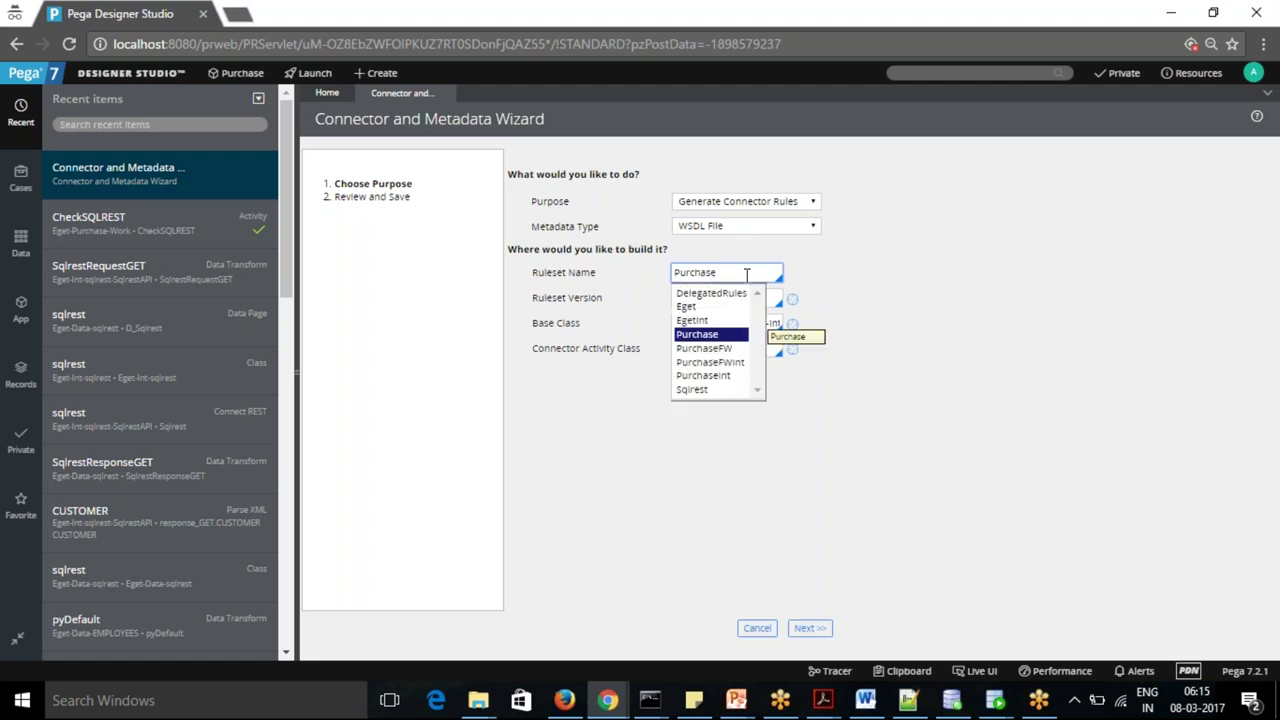
{"action": "left_click", "coordinate": [714, 384]}
{"action": "left_click", "coordinate": [726, 300]}
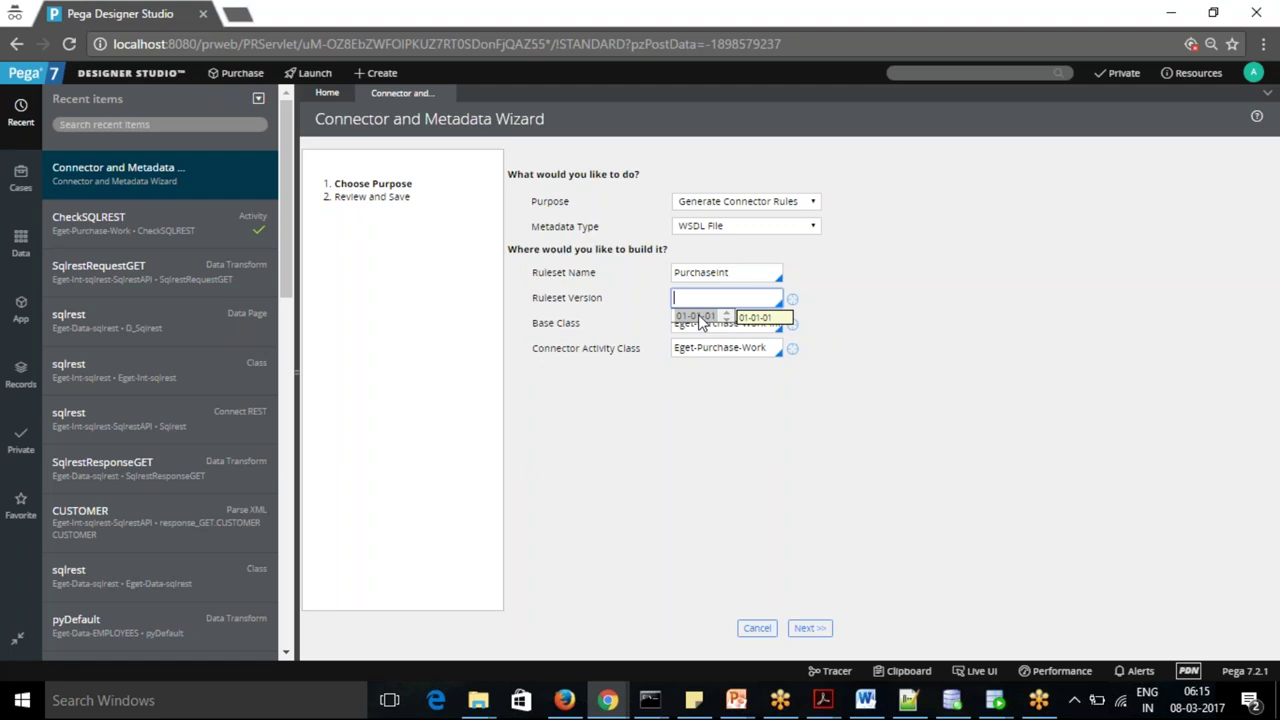
{"action": "left_click", "coordinate": [700, 318]}
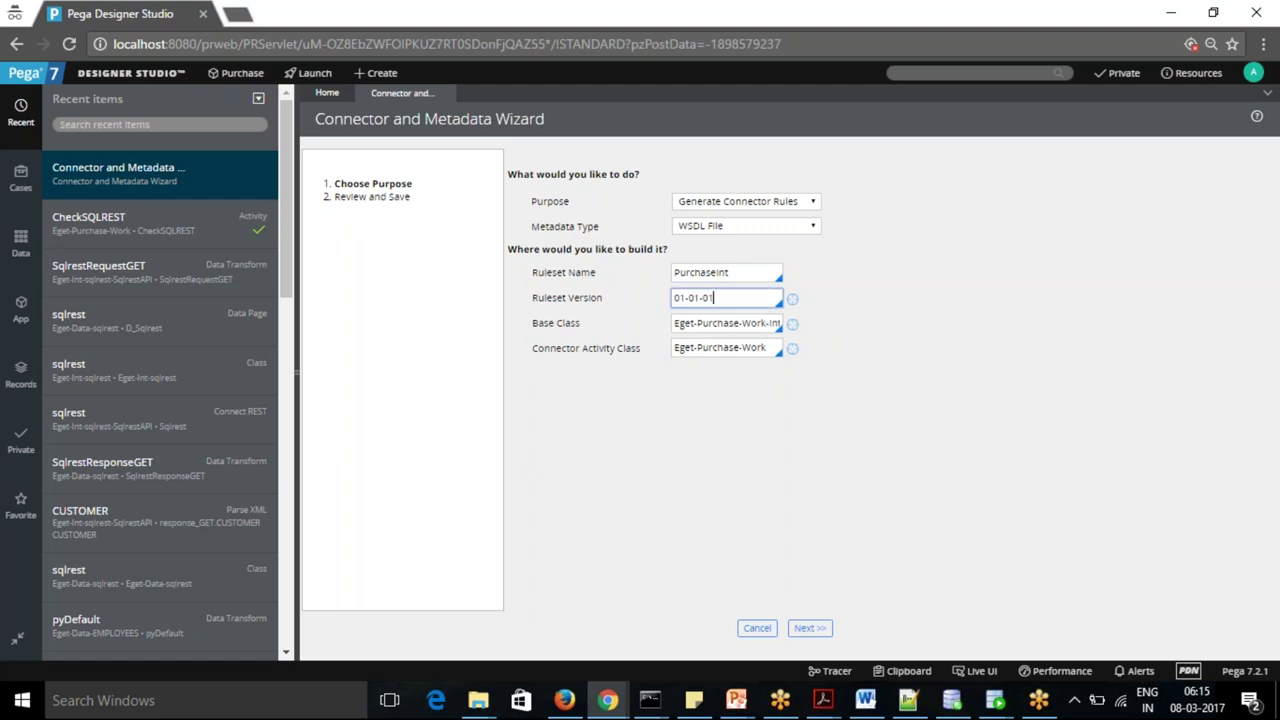
- Shorten the base class to Eget-Int and advance the wizard to loading the WSDL document
{"action": "triple_click", "coordinate": [730, 323]}
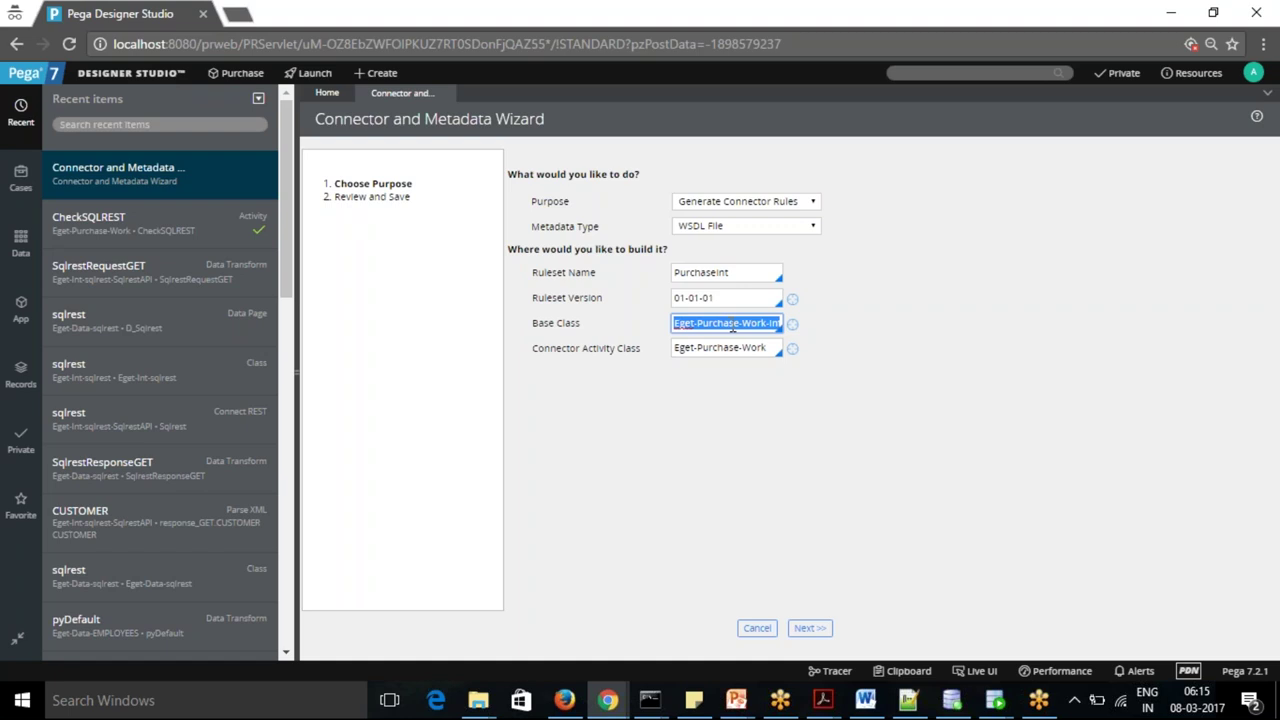
{"action": "left_click", "coordinate": [745, 324]}
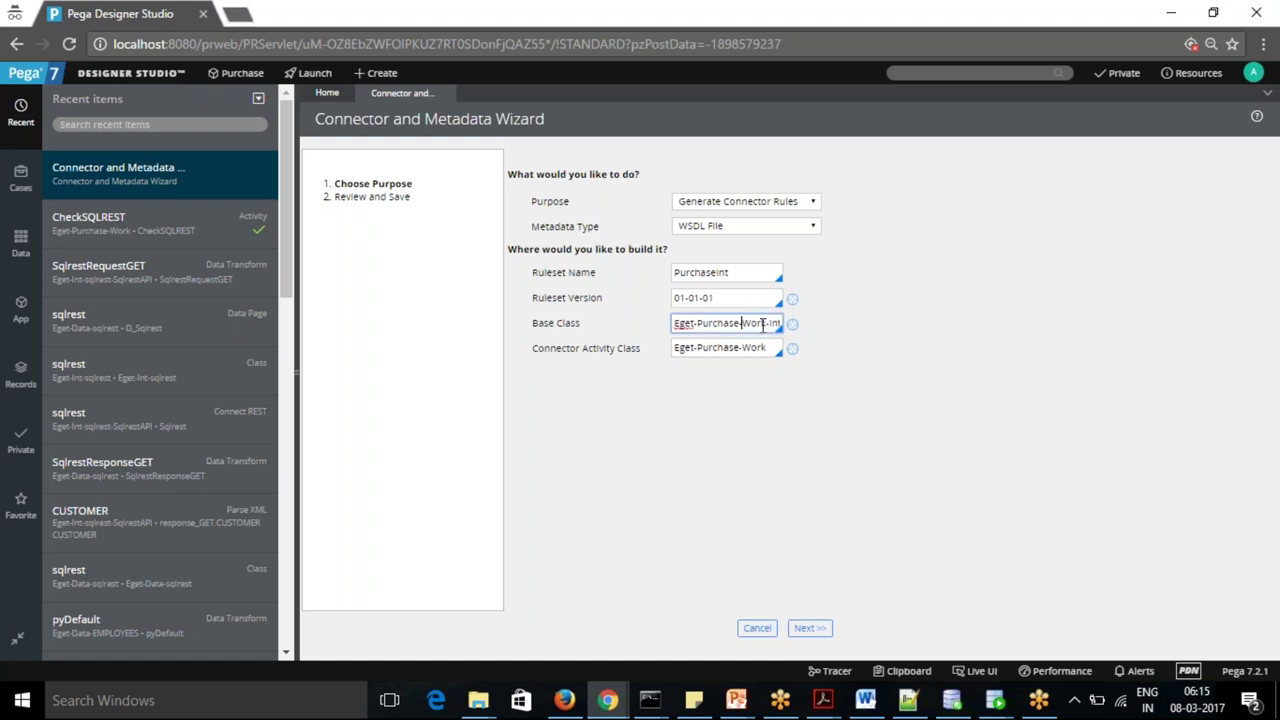
{"action": "left_click_drag", "start_coordinate": [697, 323], "coordinate": [768, 321]}
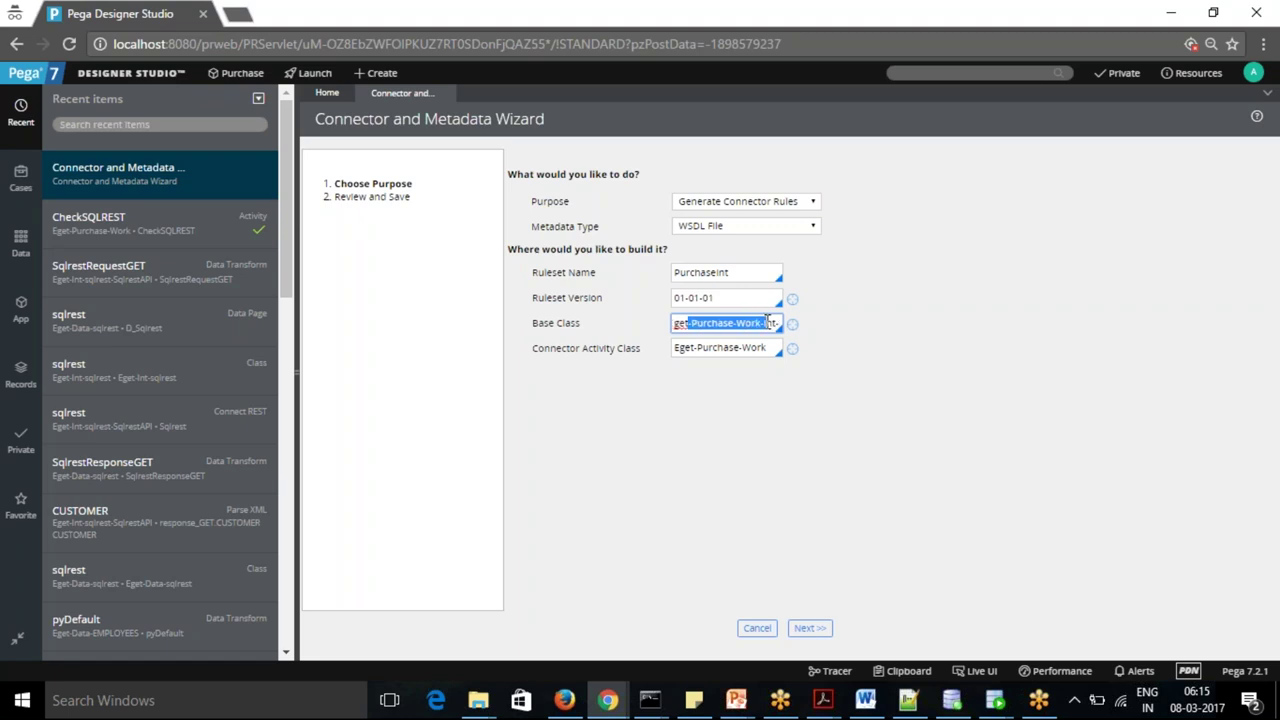
{"action": "key", "text": "BackSpace"}
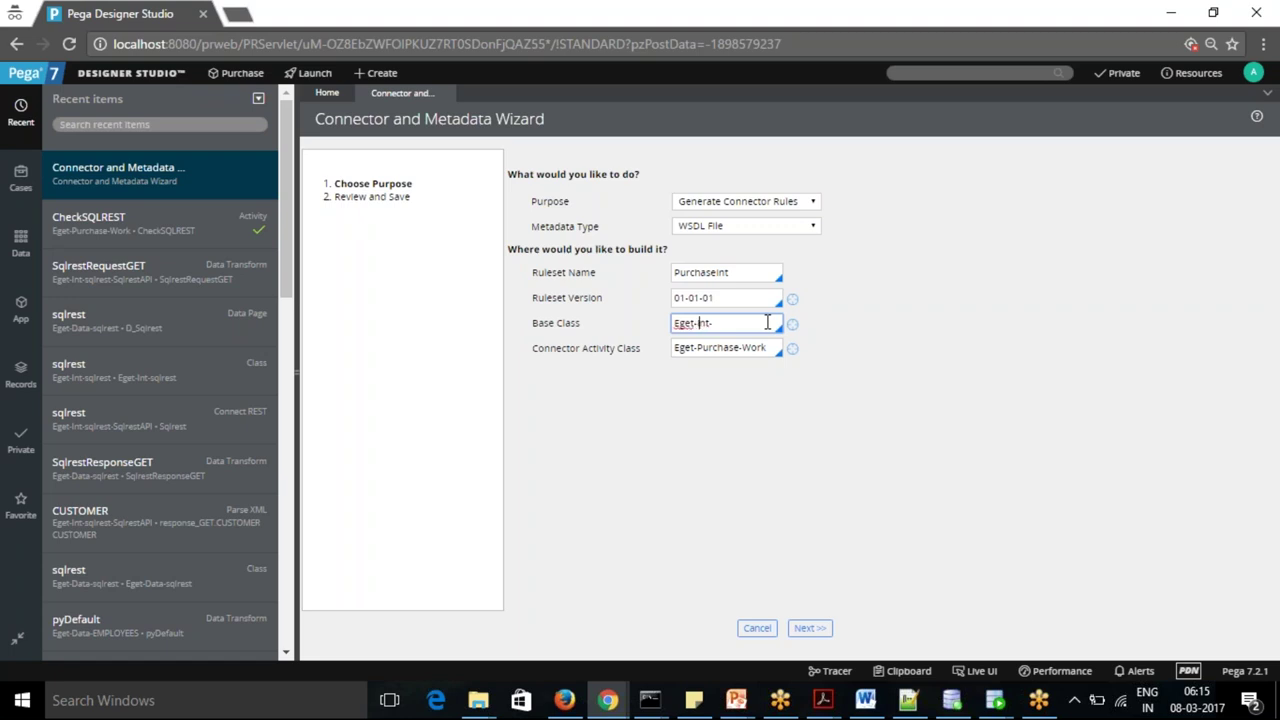
{"action": "left_click", "coordinate": [766, 325]}
{"action": "left_click", "coordinate": [786, 384]}
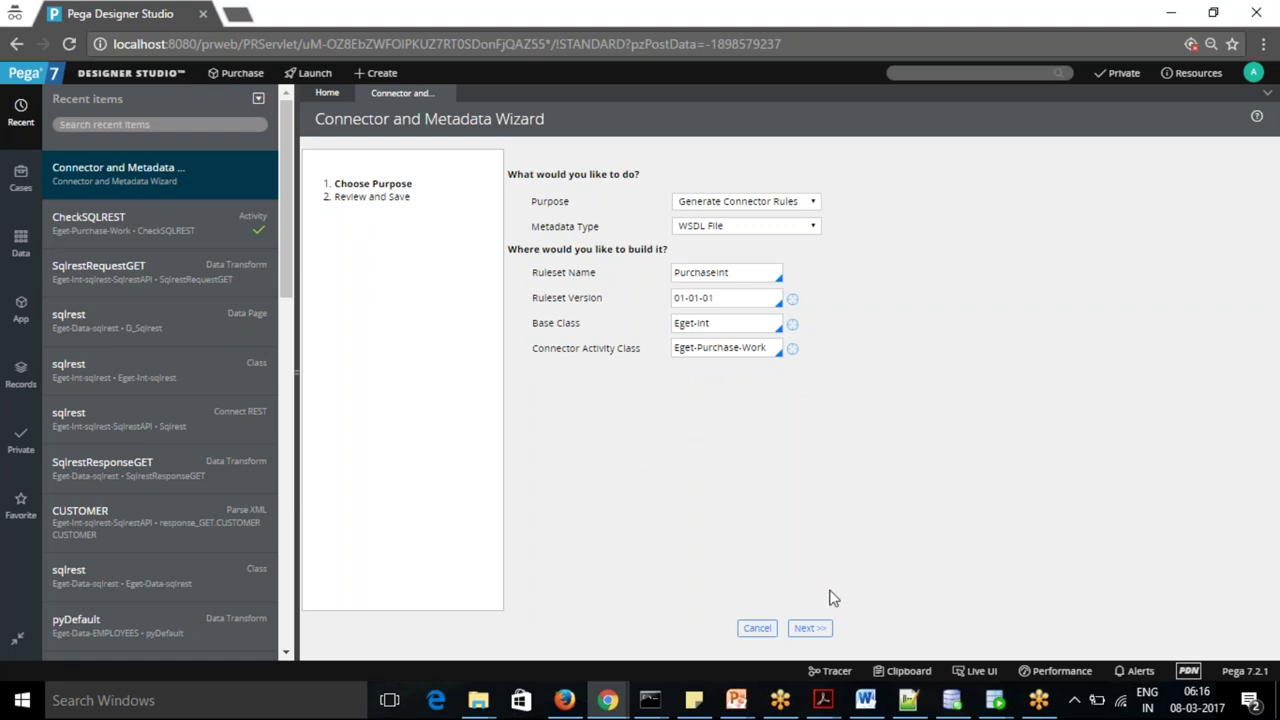
{"action": "left_click", "coordinate": [812, 629]}
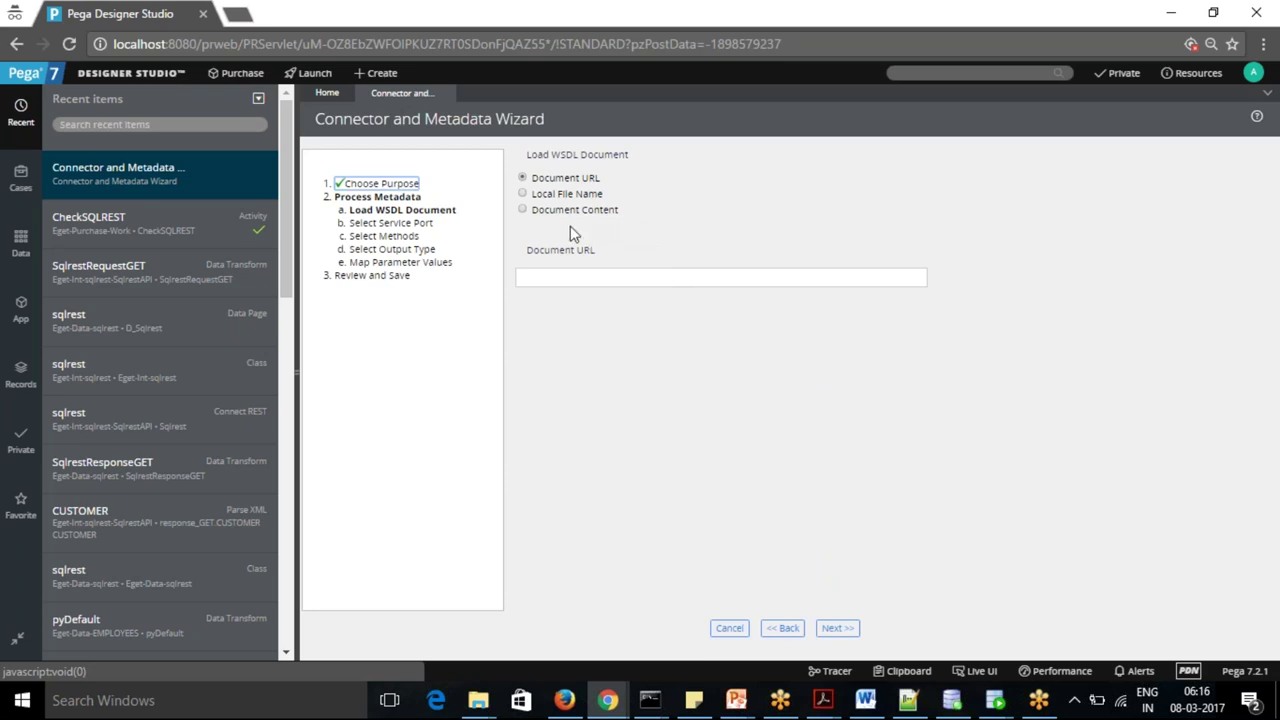
- Examine the Document Content and Local File Name options for loading the WSDL, and return to Document URL
{"action": "left_click", "coordinate": [522, 210]}
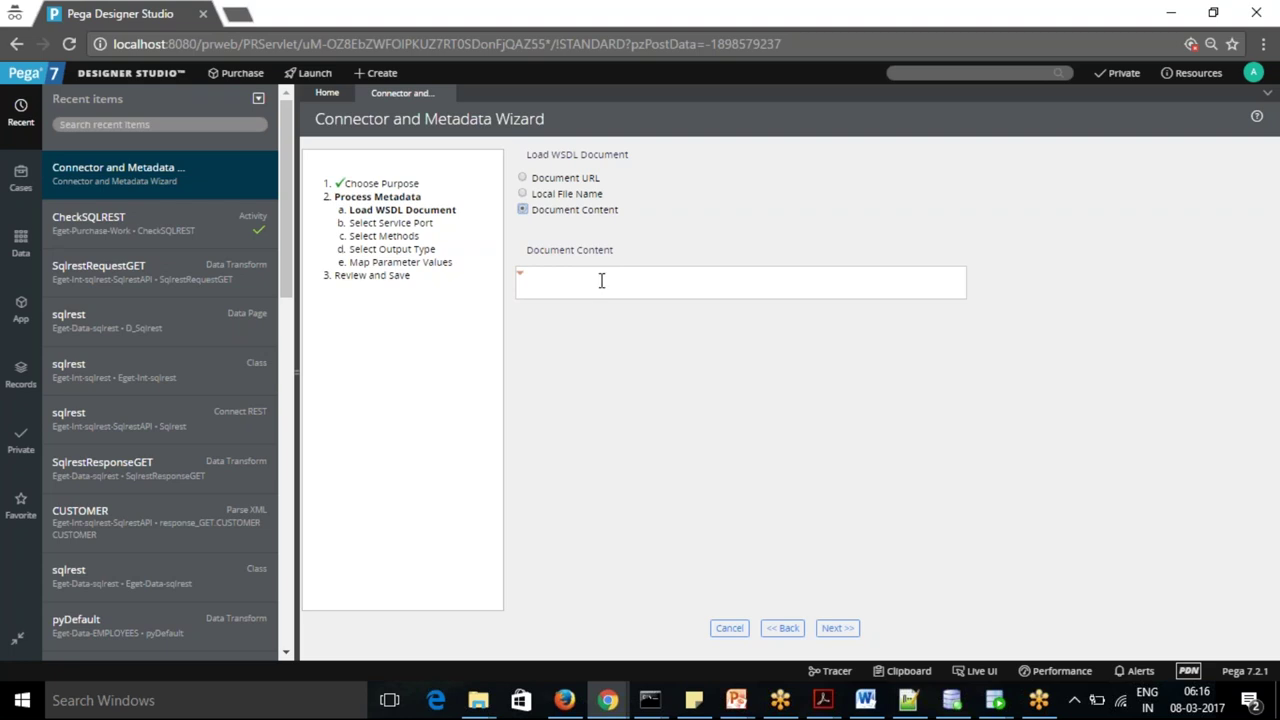
{"action": "left_click", "coordinate": [523, 194]}
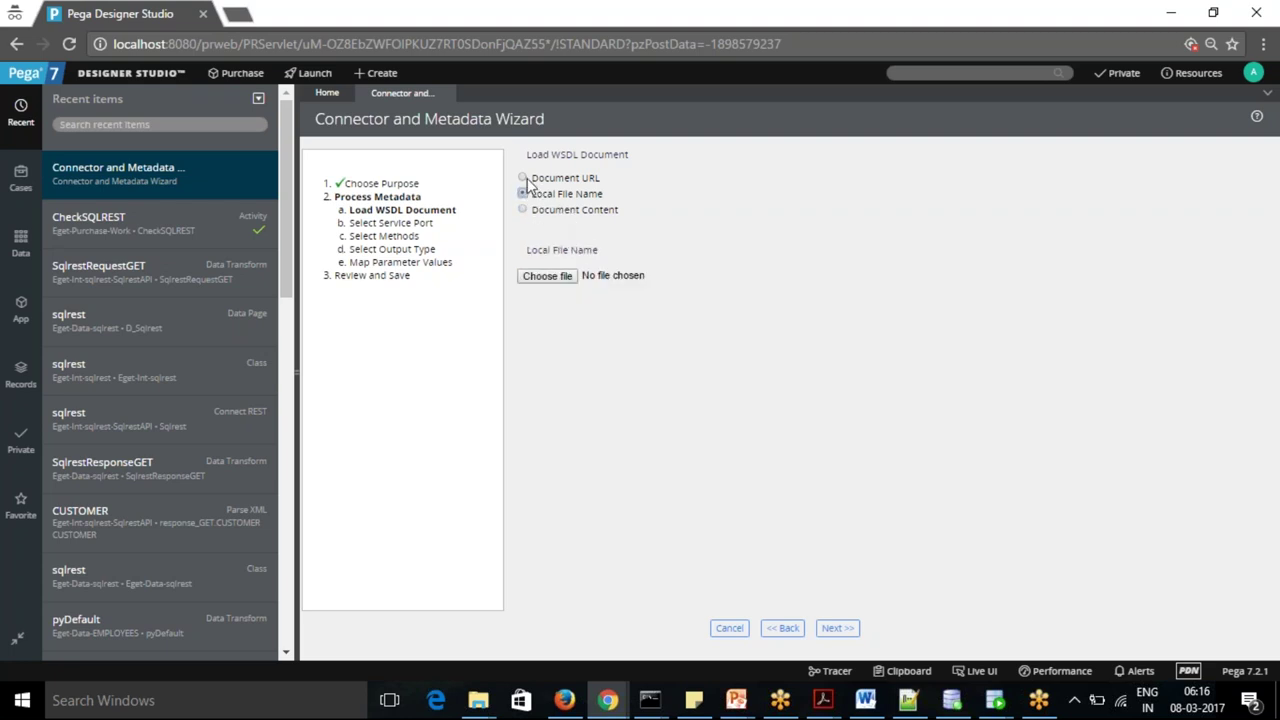
{"action": "left_click", "coordinate": [523, 178]}
- Open Google in a new browser tab and search for "webservice wsdl"
{"action": "key", "text": "ctrl+t"}
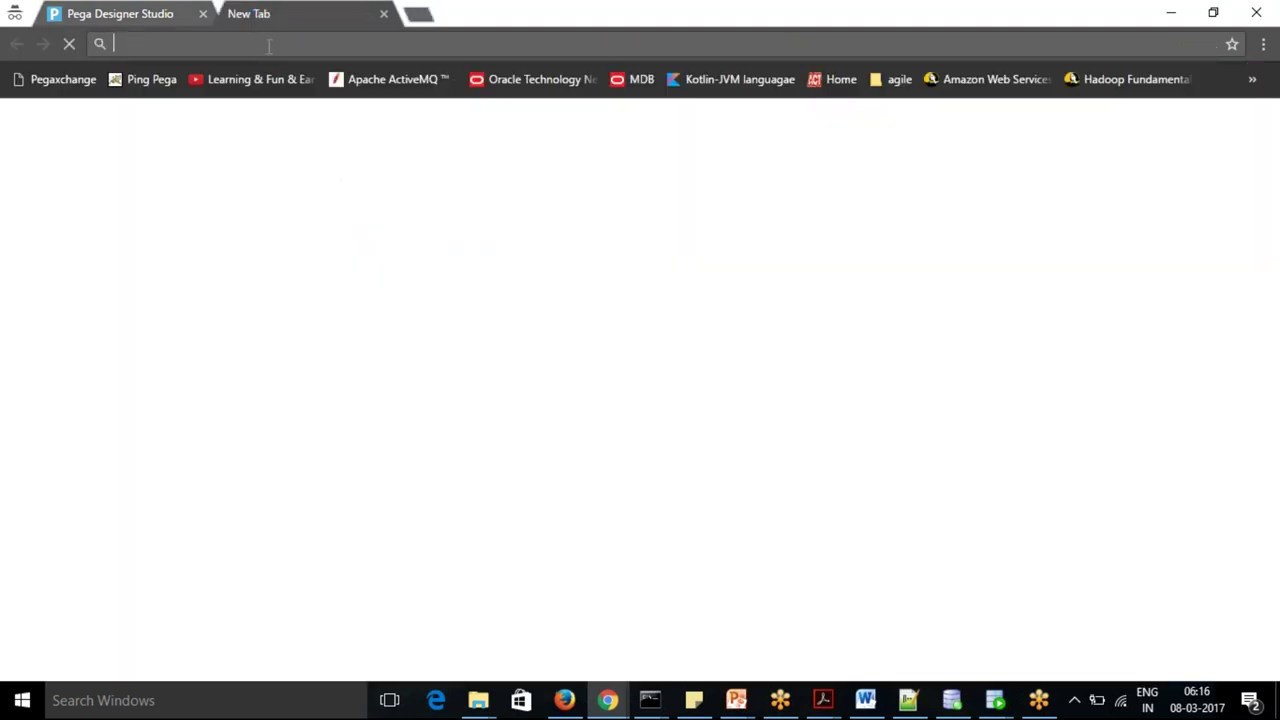
{"action": "type", "text": "goog"}
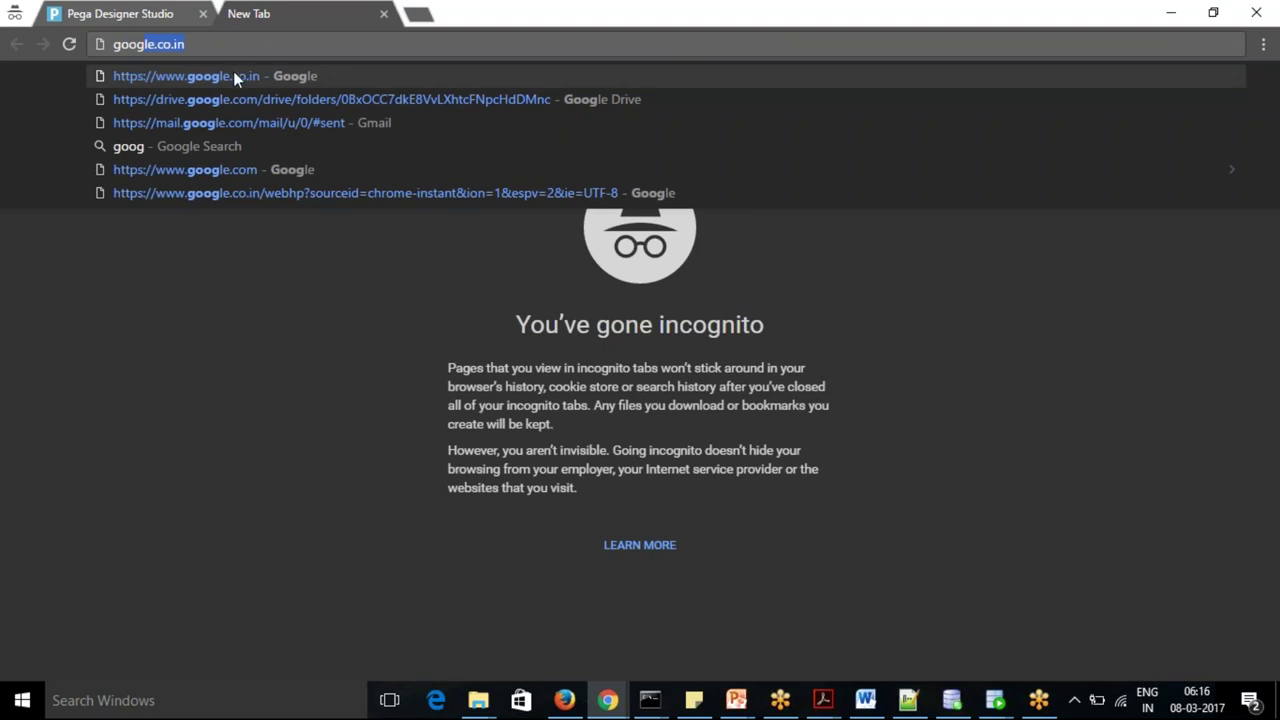
{"action": "left_click", "coordinate": [234, 75]}
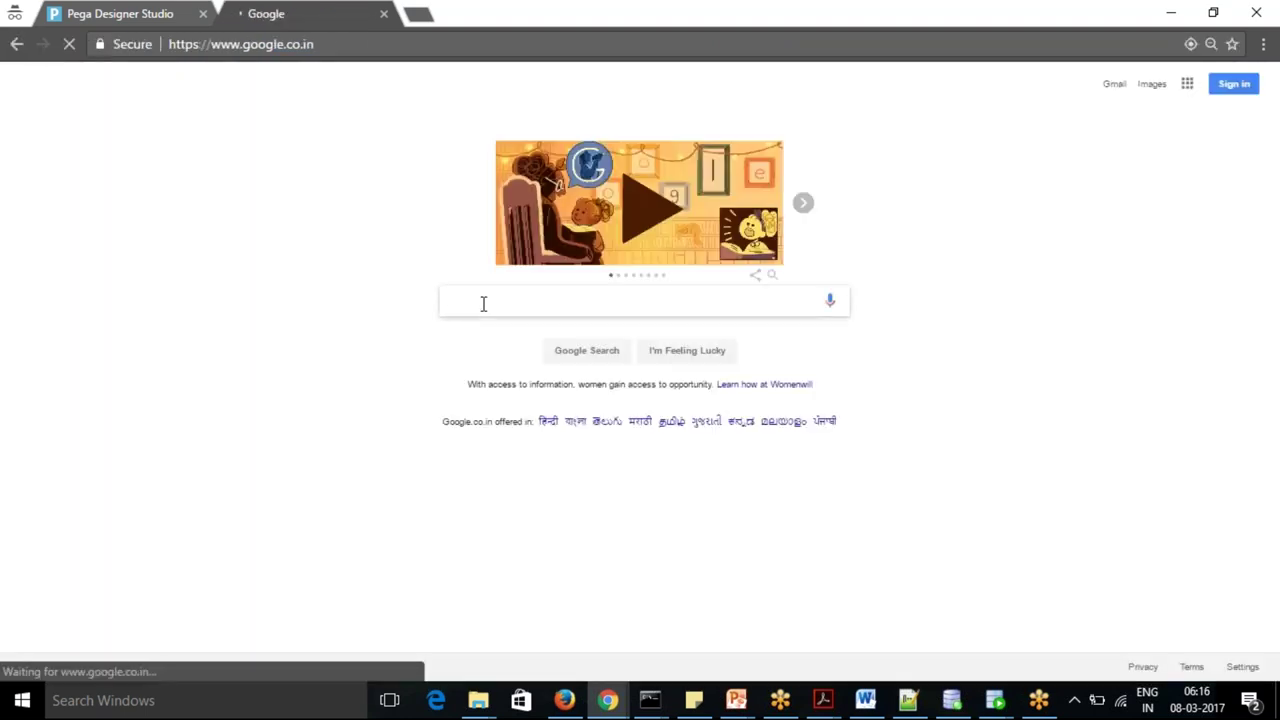
{"action": "type", "text": "webs"}
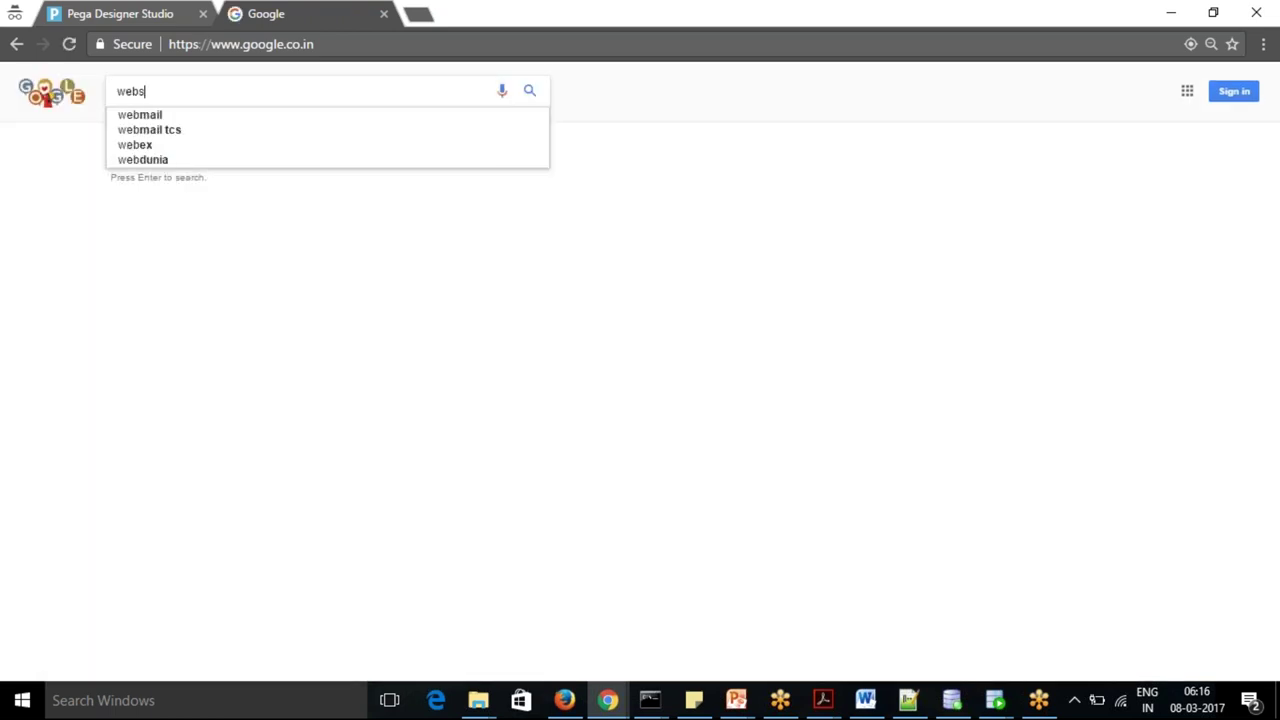
{"action": "type", "text": "ervice wsdl"}
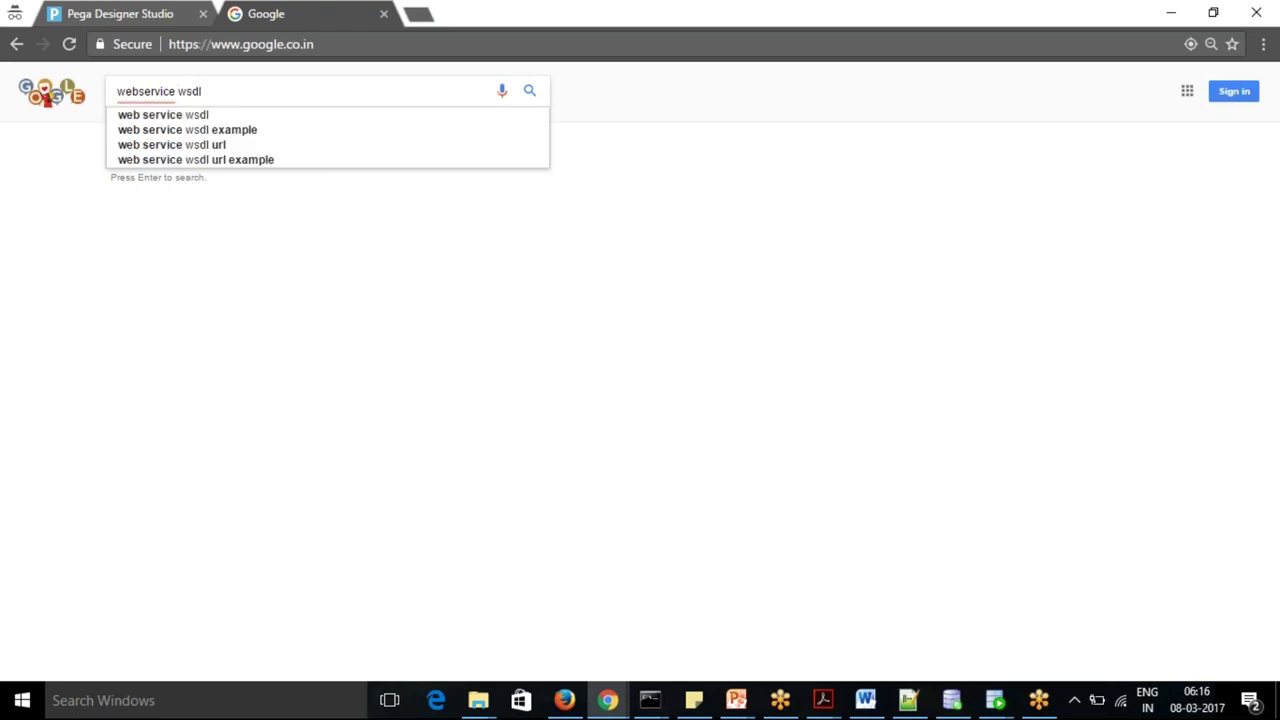
{"action": "key", "text": "Return"}
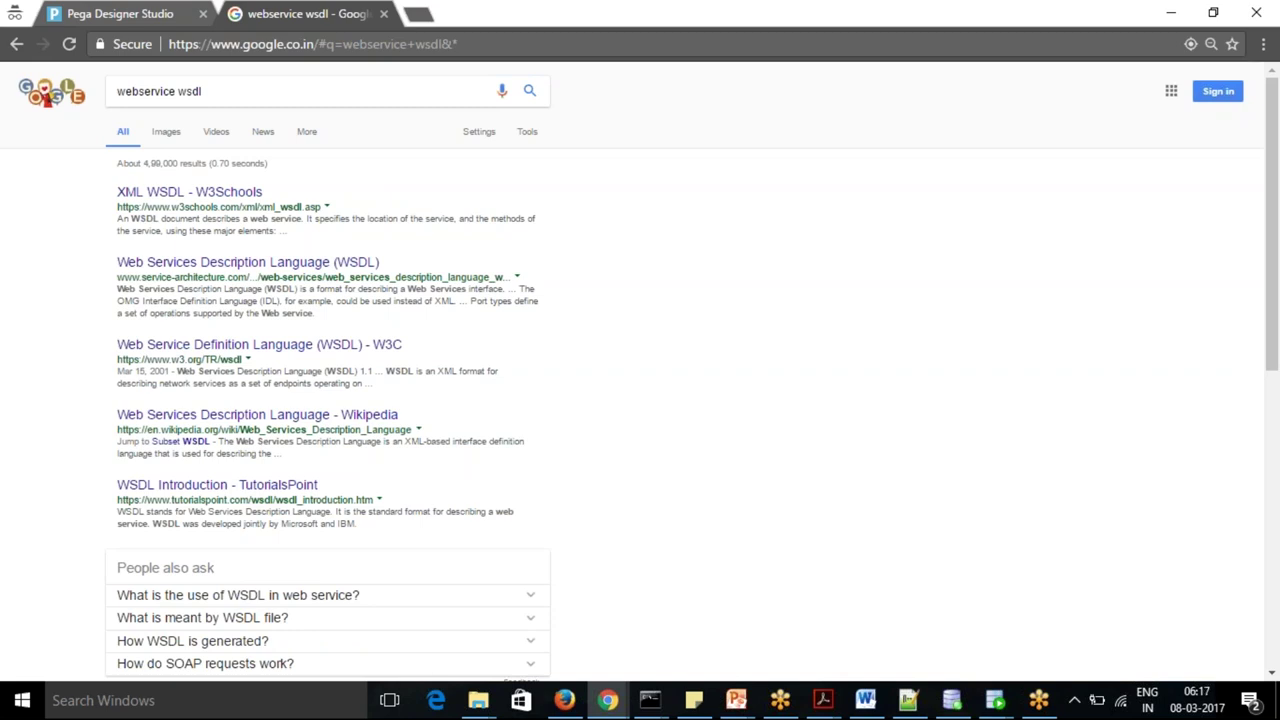
- Refine the Google search to "sample webservice wsdl"
{"action": "left_click", "coordinate": [121, 90]}
{"action": "type", "text": "samp"}
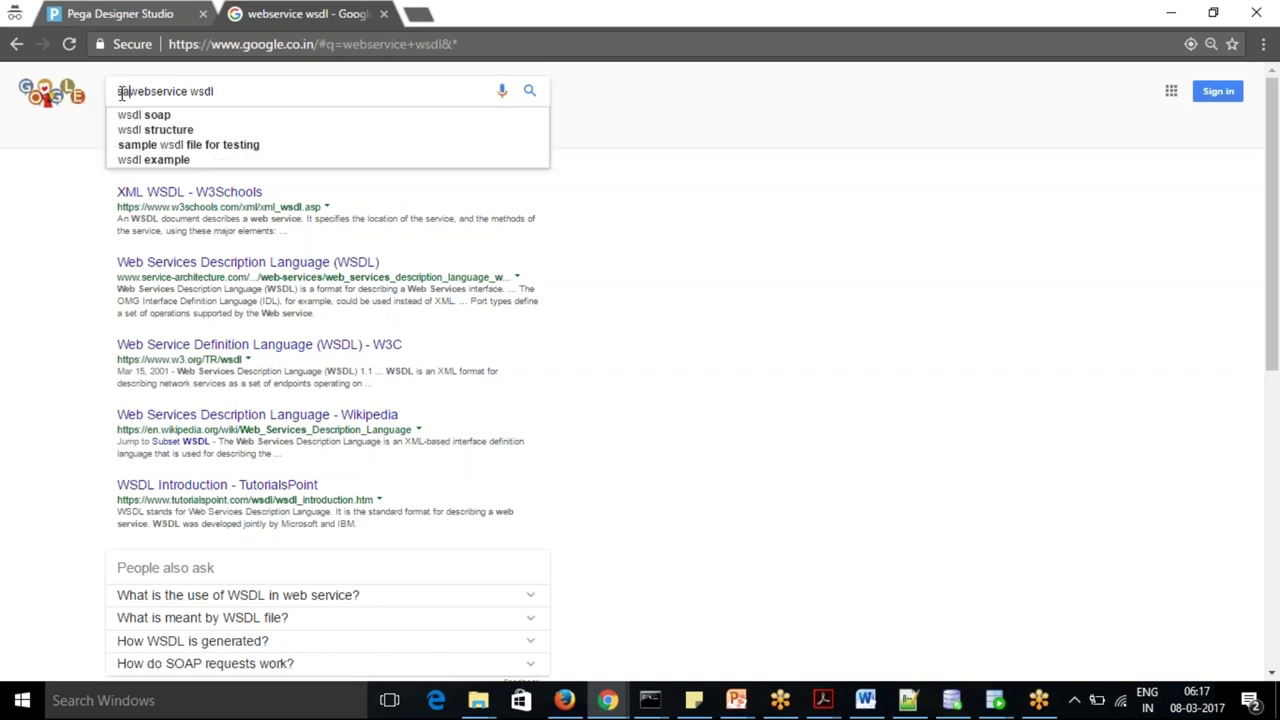
{"action": "type", "text": "le"}
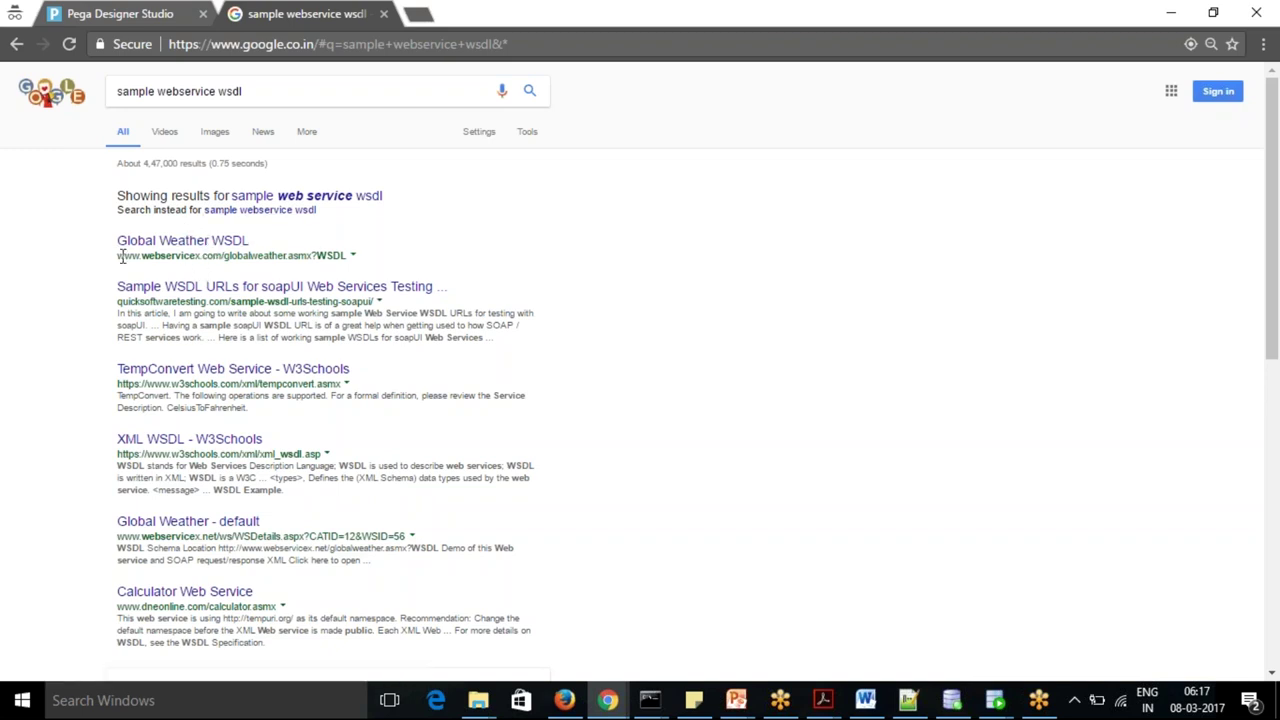
{"action": "left_click_drag", "start_coordinate": [121, 256], "coordinate": [222, 256]}
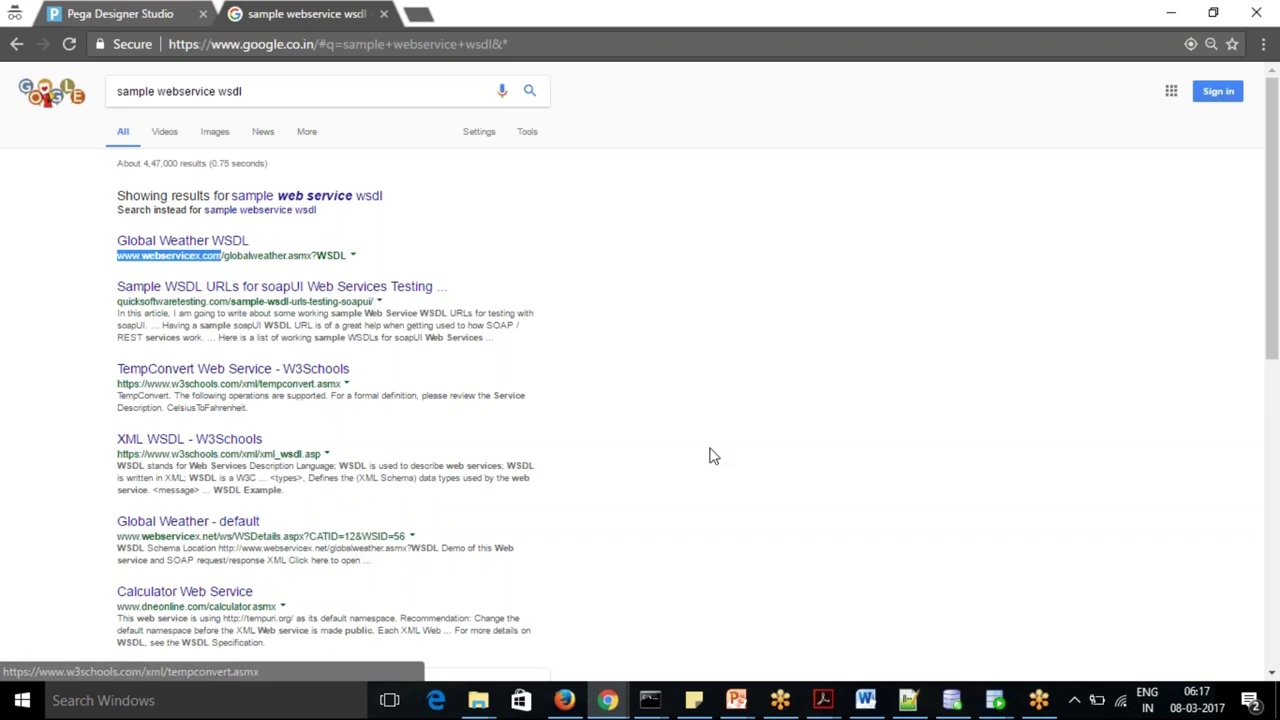
- Open the "XML WSDL - W3Schools" and "TempConvert Web Service - W3Schools" results in new browser tabs
{"action": "scroll", "coordinate": [1274, 353], "scroll_direction": "down", "scroll_amount": 1}
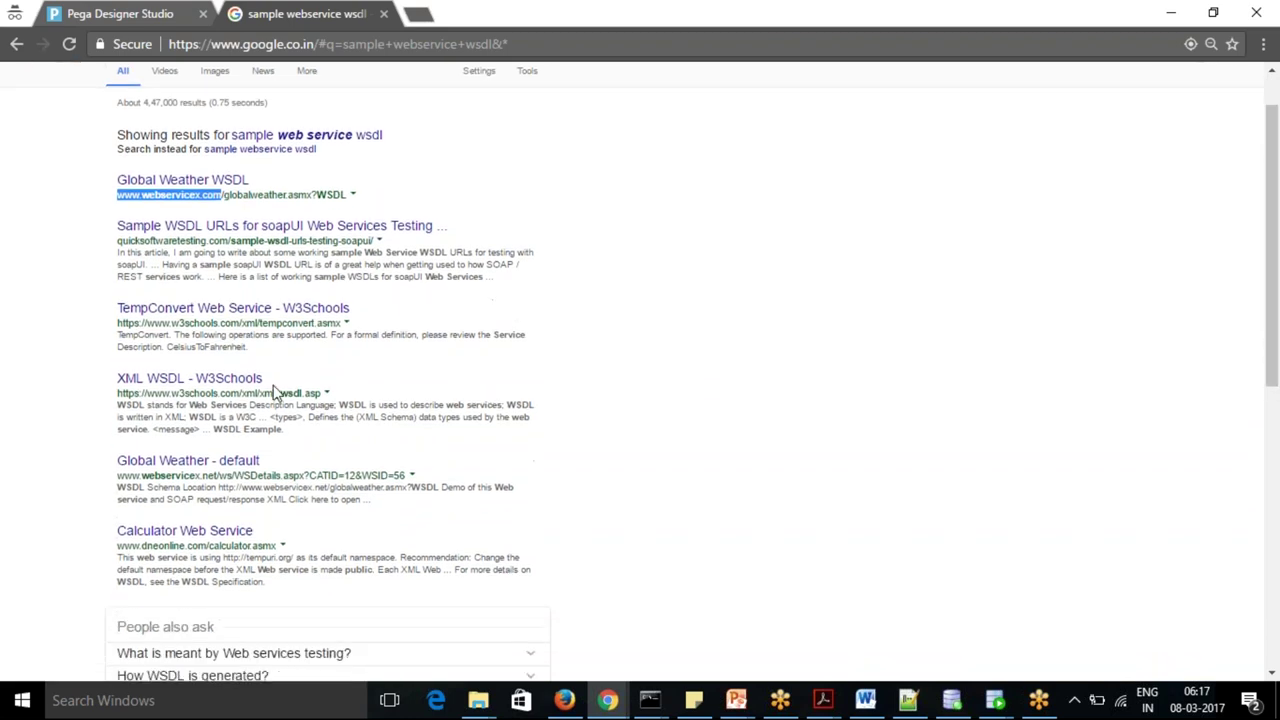
{"action": "right_click", "coordinate": [148, 381]}
{"action": "left_click", "coordinate": [202, 390]}
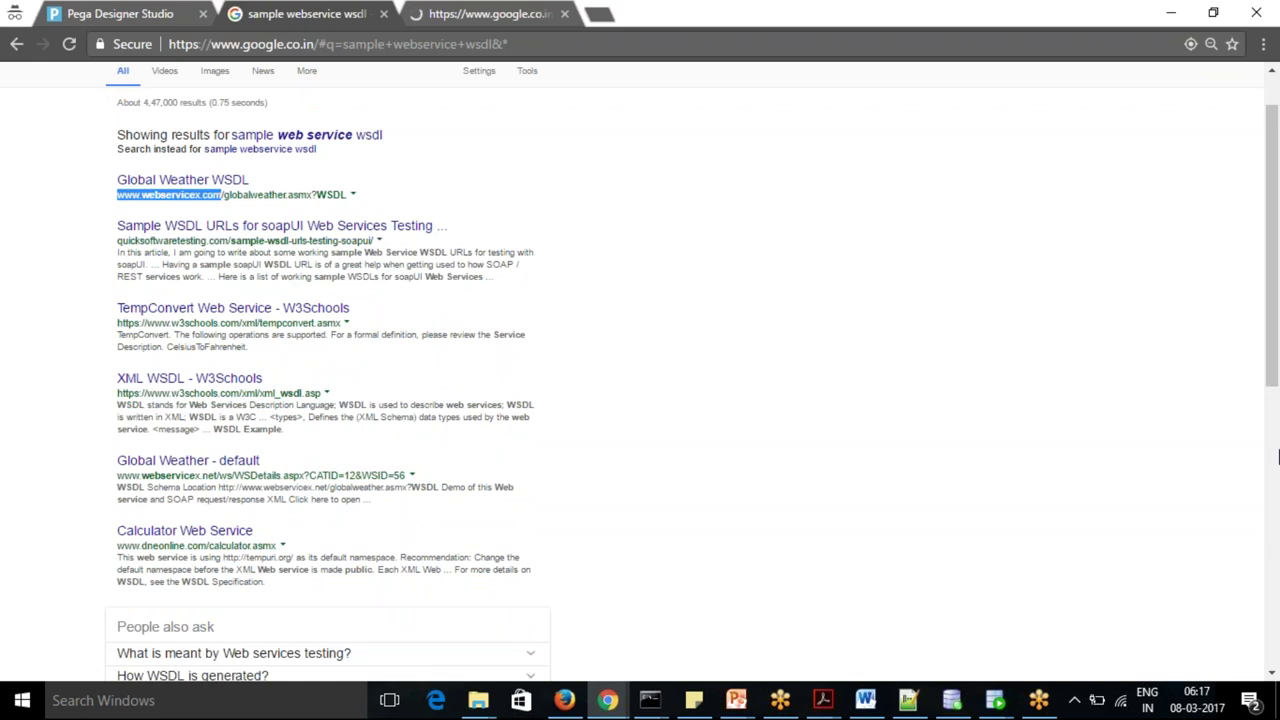
{"action": "right_click", "coordinate": [238, 316]}
{"action": "left_click", "coordinate": [268, 324]}
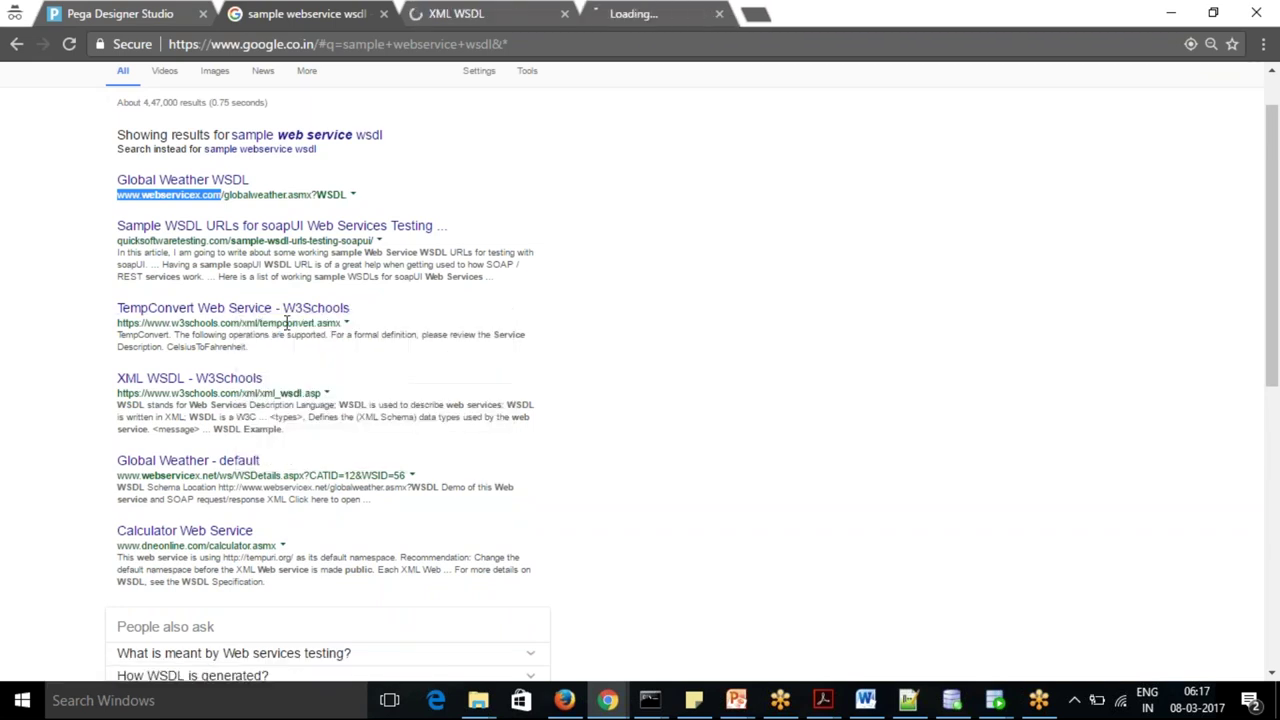
- Look through the remaining search results, and read the XML WSDL page through to its WSDL Example section
{"action": "left_click_drag", "start_coordinate": [1275, 265], "coordinate": [1278, 413]}
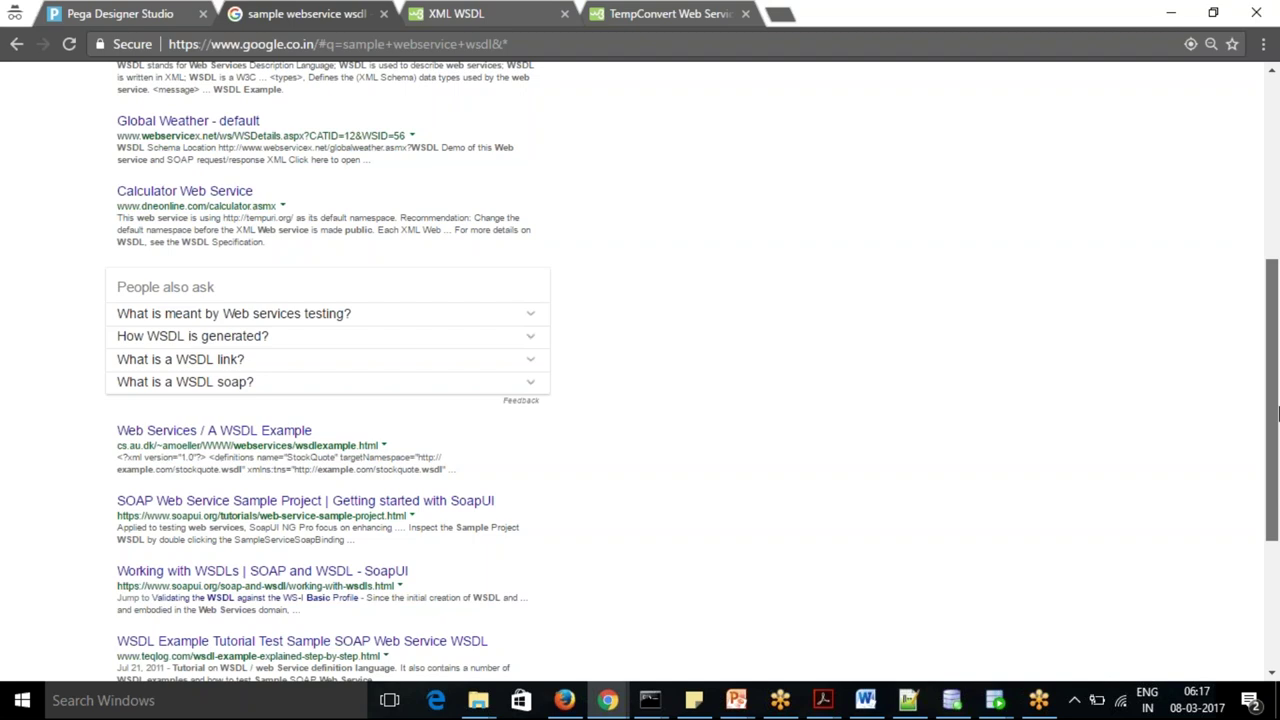
{"action": "left_click_drag", "start_coordinate": [1278, 413], "coordinate": [1278, 472]}
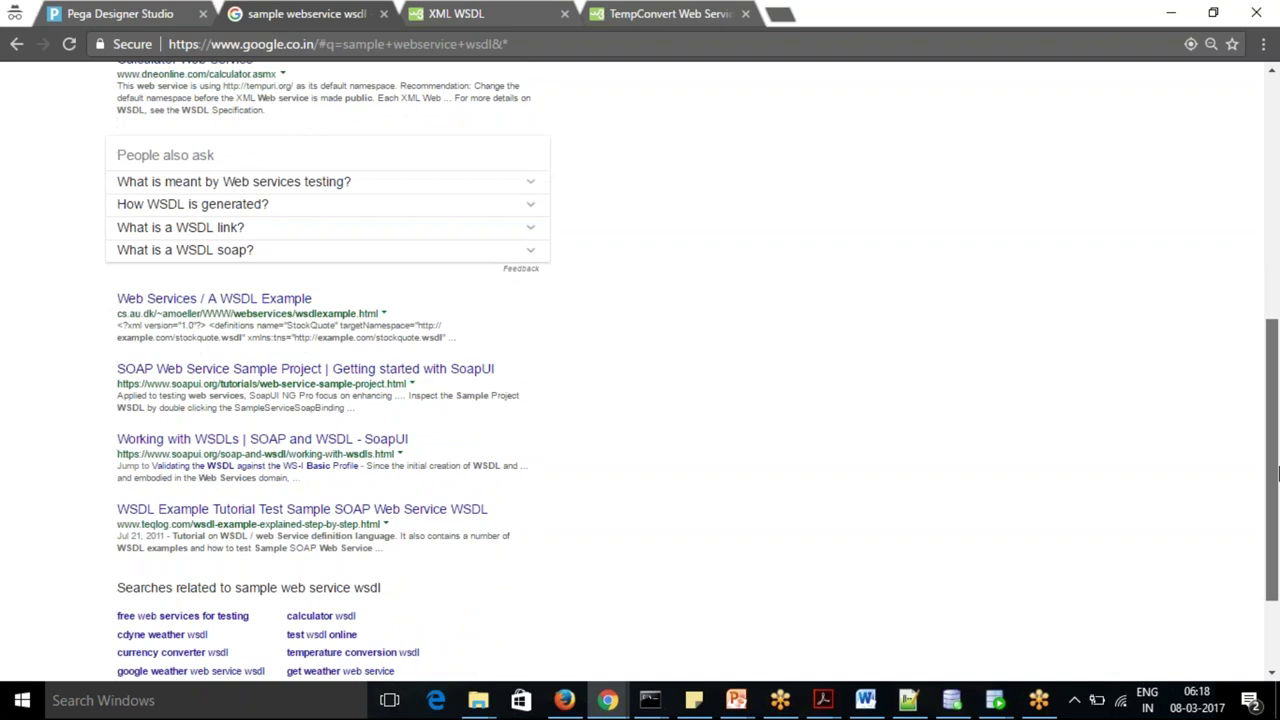
{"action": "left_click_drag", "start_coordinate": [1278, 472], "coordinate": [506, 149]}
{"action": "left_click", "coordinate": [497, 12]}
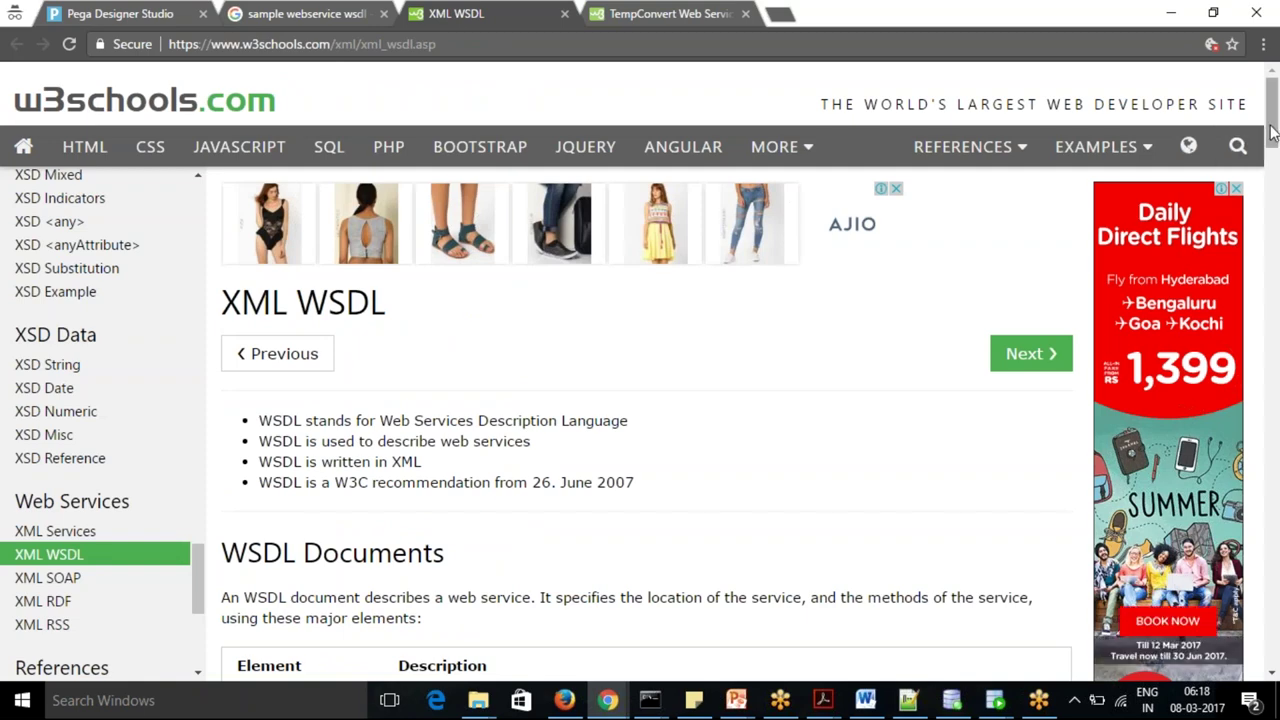
{"action": "left_click_drag", "start_coordinate": [1273, 134], "coordinate": [1274, 139]}
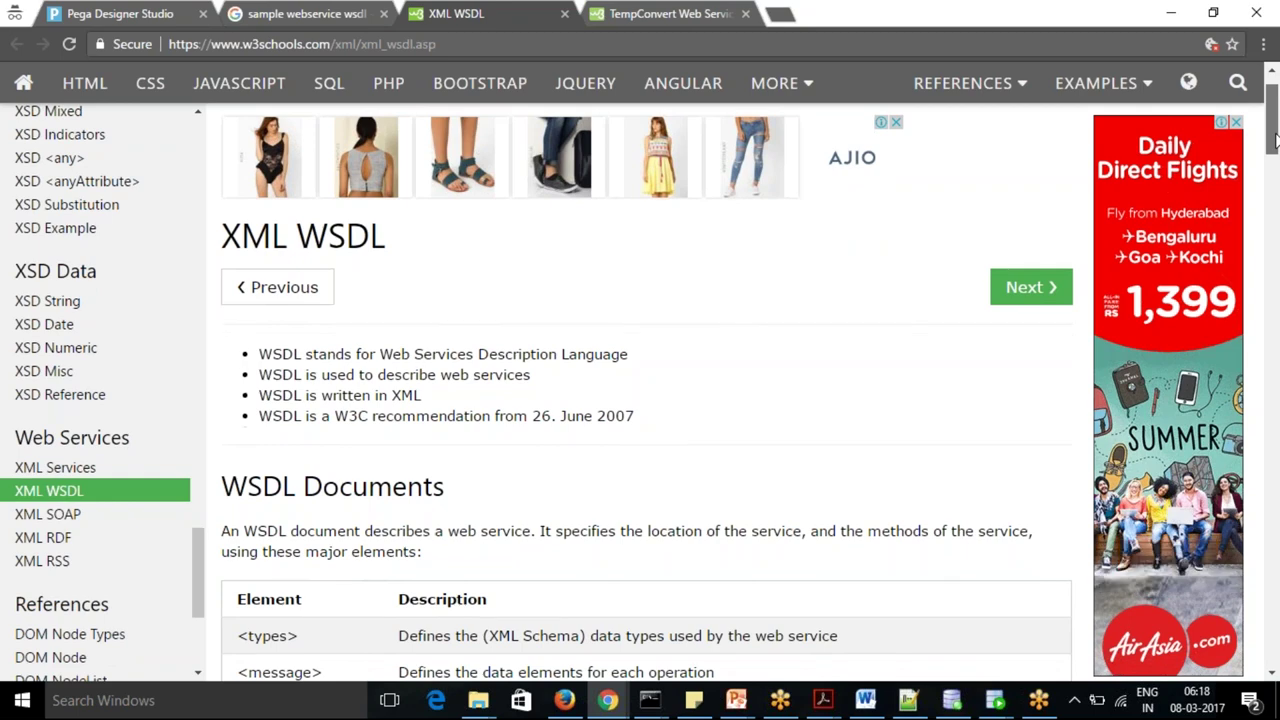
{"action": "left_click_drag", "start_coordinate": [1274, 145], "coordinate": [1276, 275]}
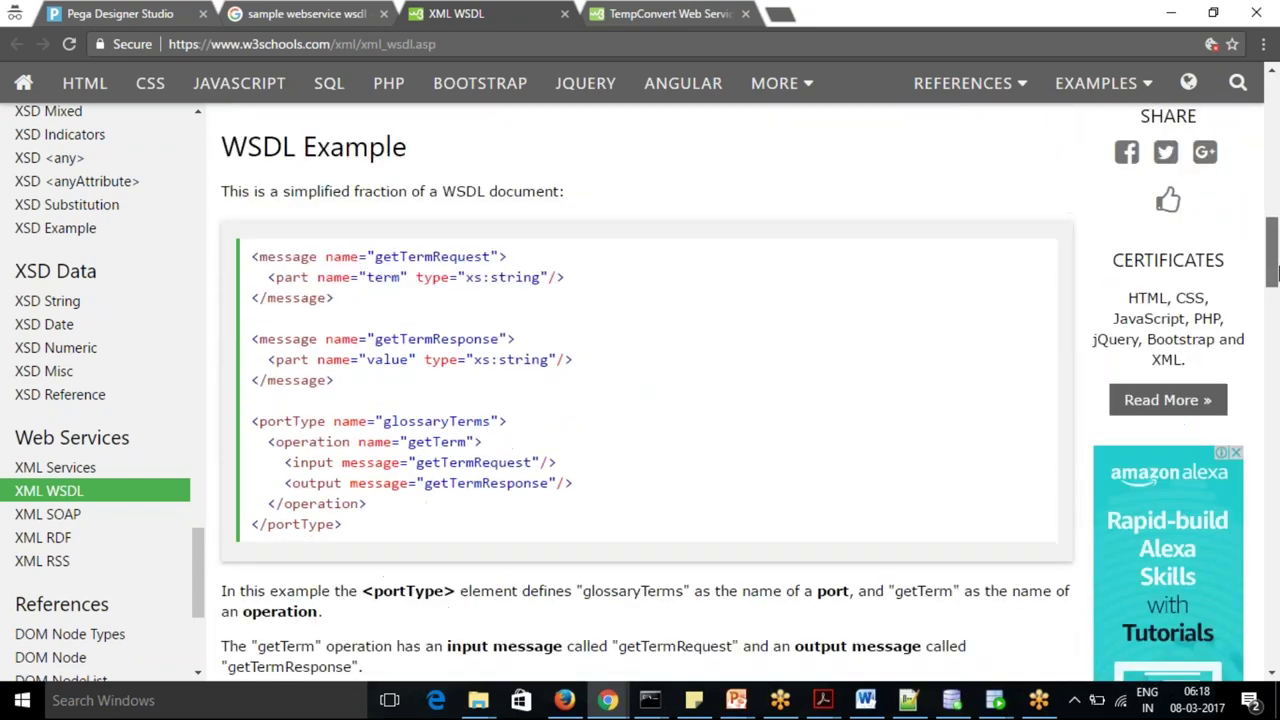
- Examine the TempConvert service's CelsiusToFahrenheit operation, including its sample SOAP 1.1, SOAP 1.2 and HTTP POST requests and responses
{"action": "left_click", "coordinate": [657, 12]}
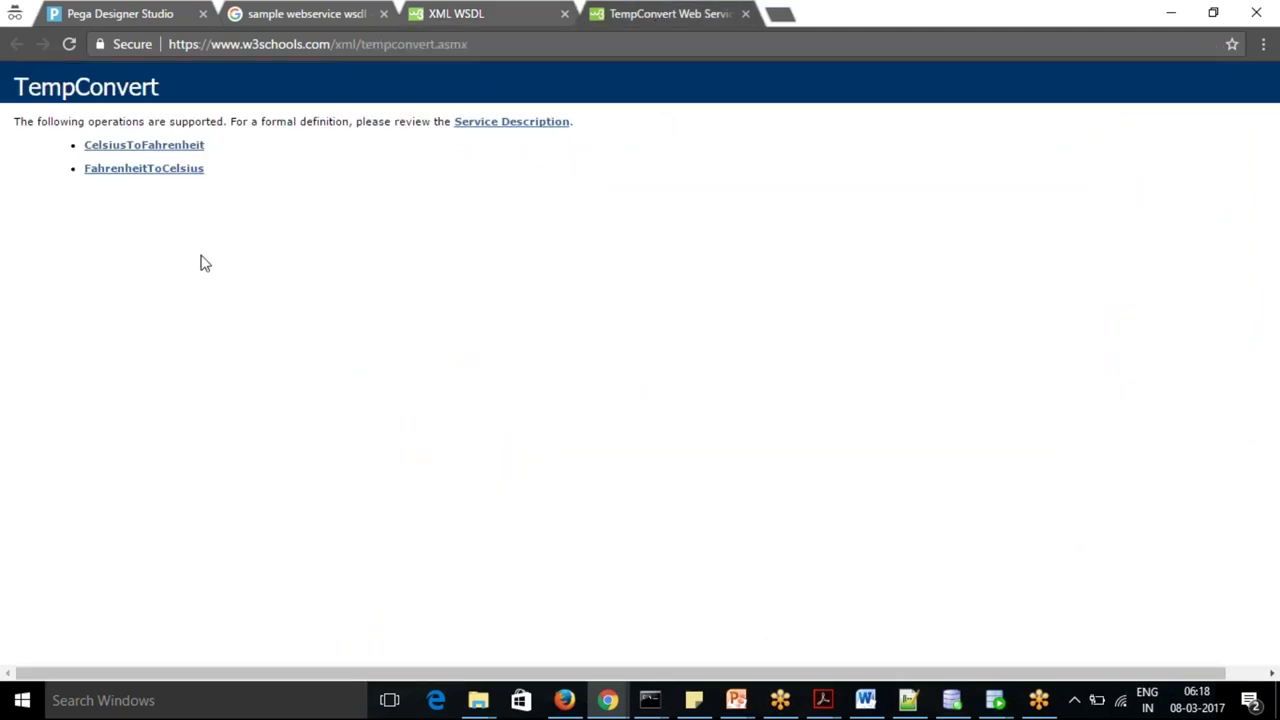
{"action": "left_click", "coordinate": [151, 148]}
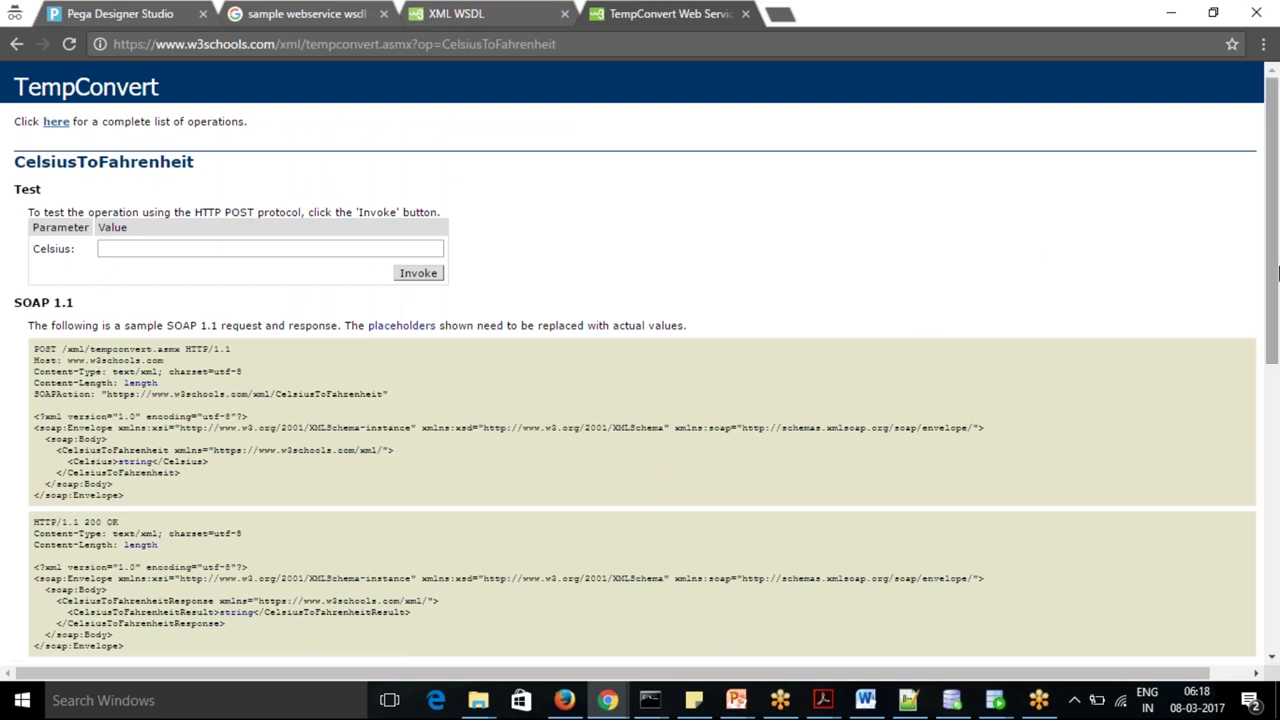
{"action": "left_click_drag", "start_coordinate": [1278, 274], "coordinate": [1274, 625]}
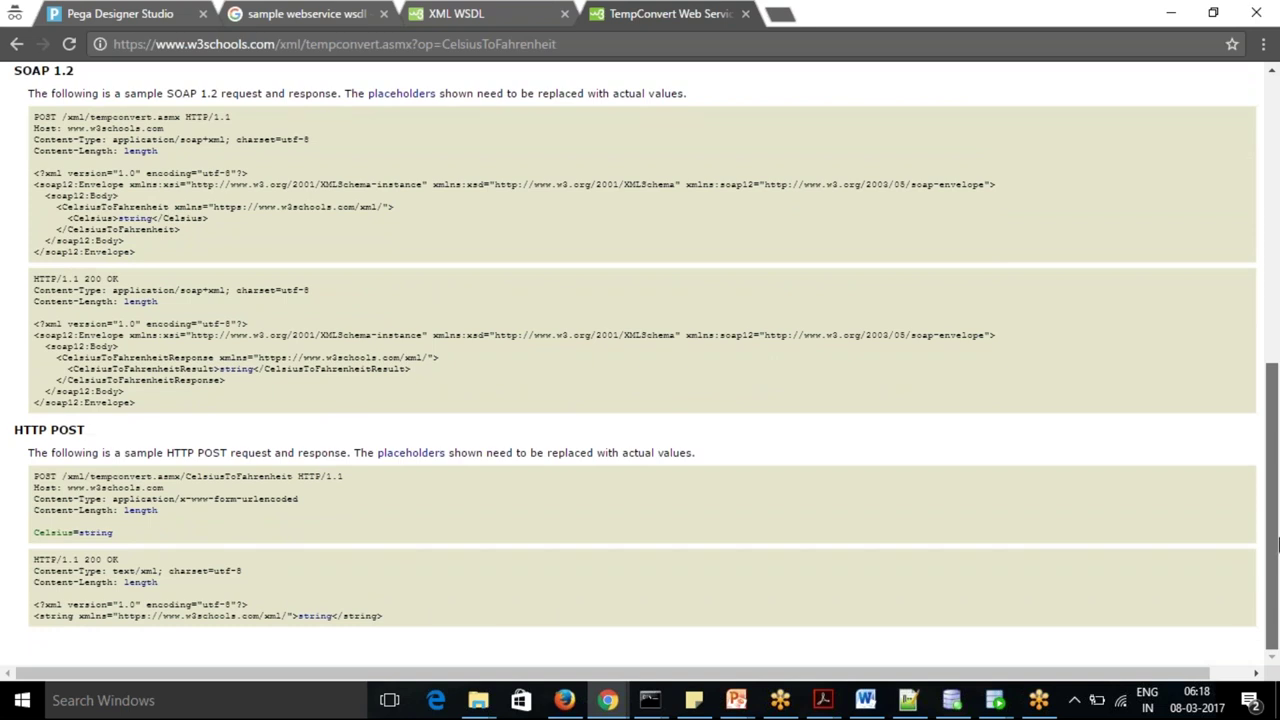
{"action": "left_click_drag", "start_coordinate": [1277, 543], "coordinate": [1277, 513]}
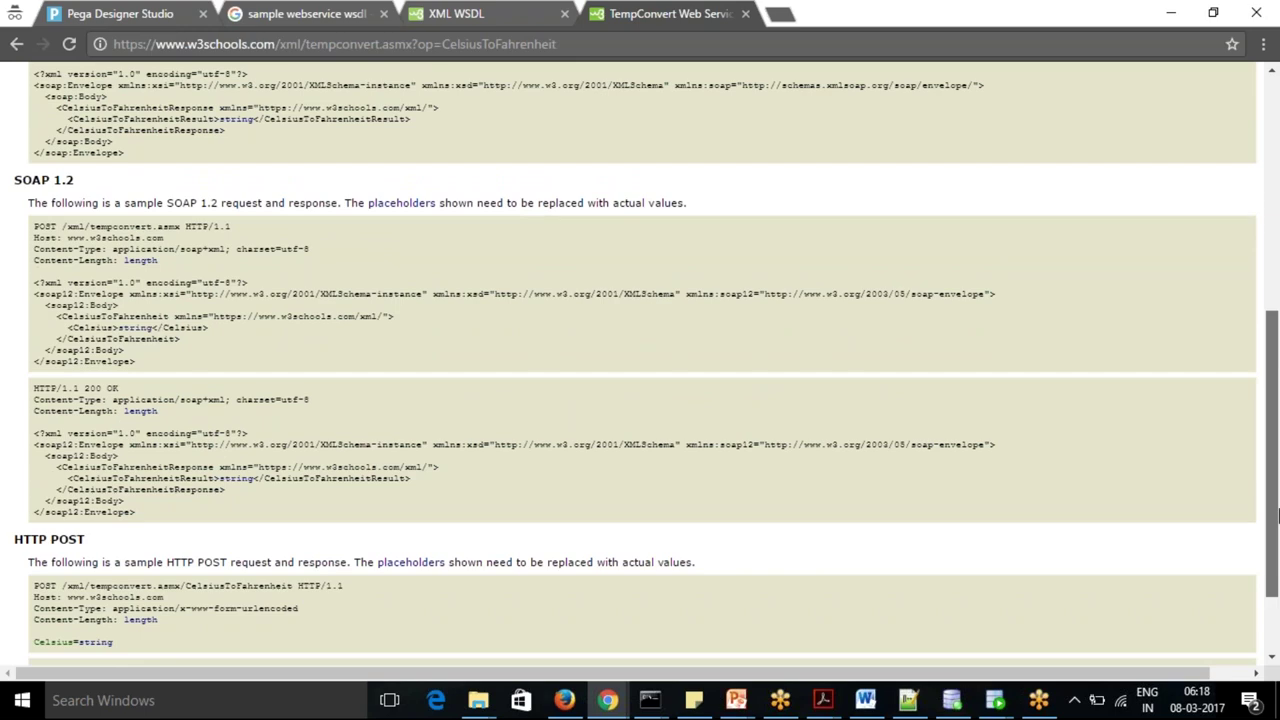
{"action": "left_click_drag", "start_coordinate": [1277, 513], "coordinate": [1277, 266]}
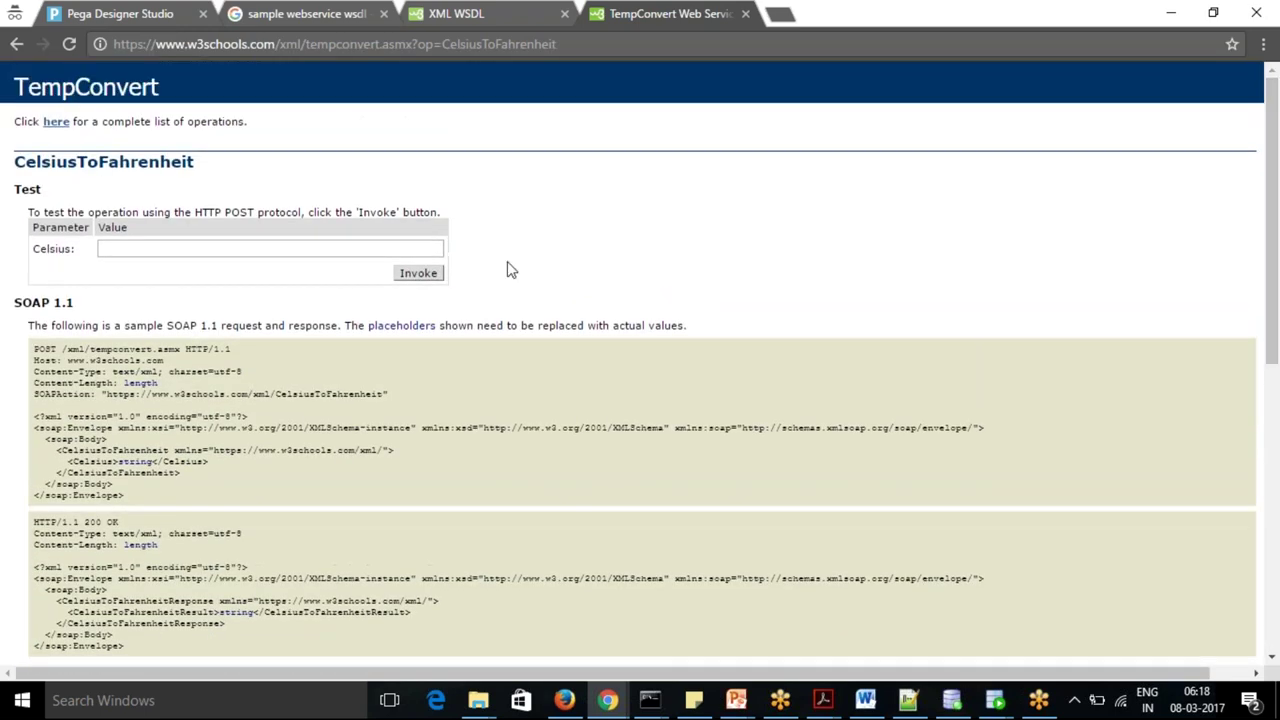
- Open the TempConvert service description from the complete operations list and copy its WSDL URL
{"action": "left_click", "coordinate": [53, 123]}
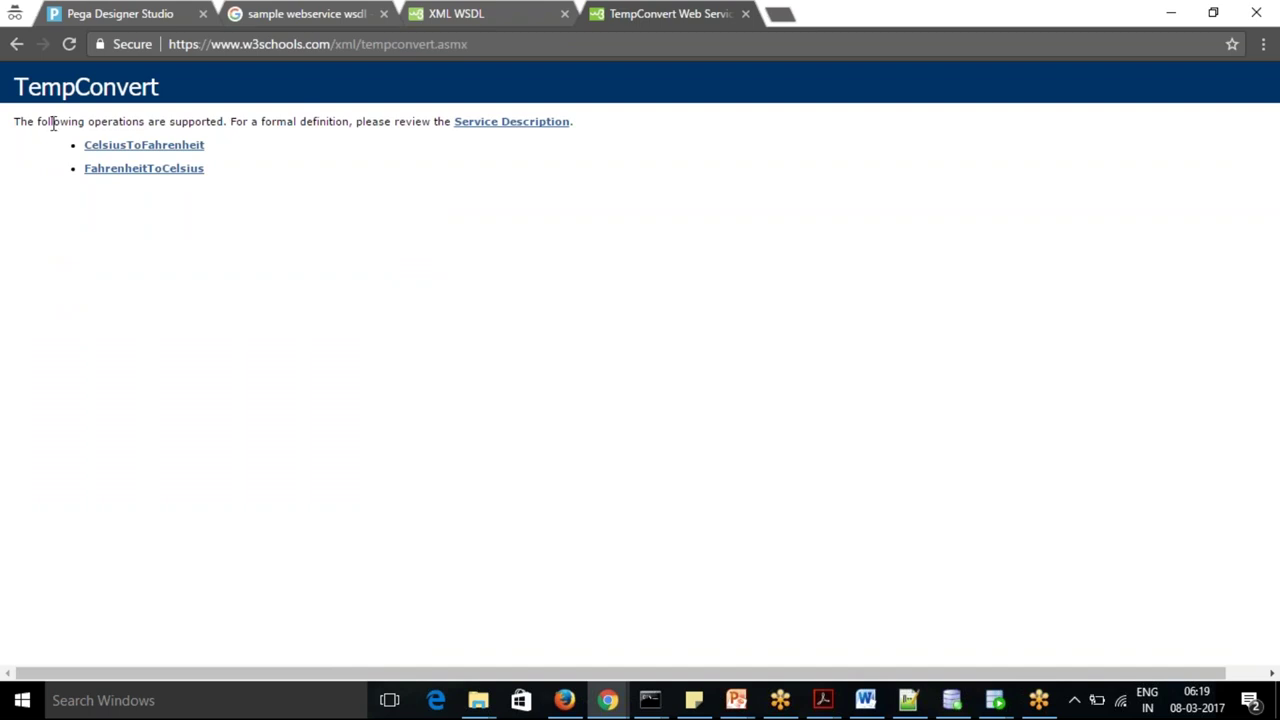
{"action": "left_click", "coordinate": [509, 126]}
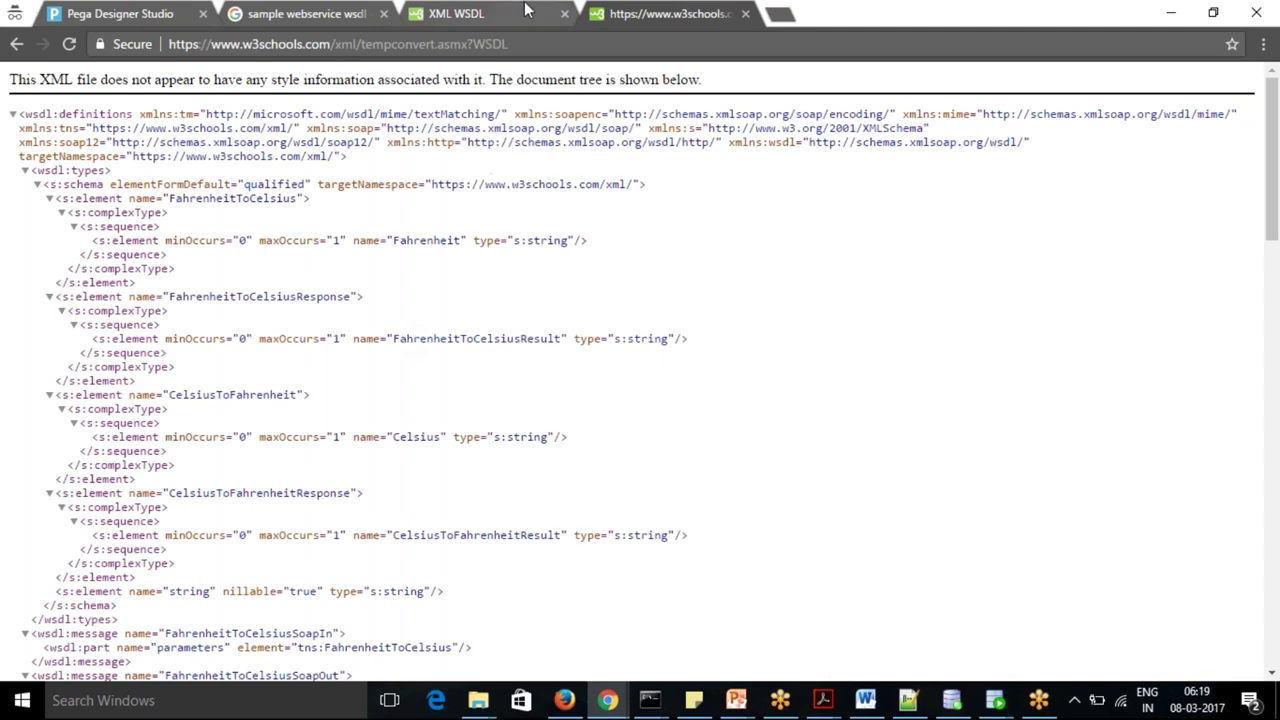
{"action": "left_click", "coordinate": [530, 43]}
{"action": "key", "text": "ctrl+c"}
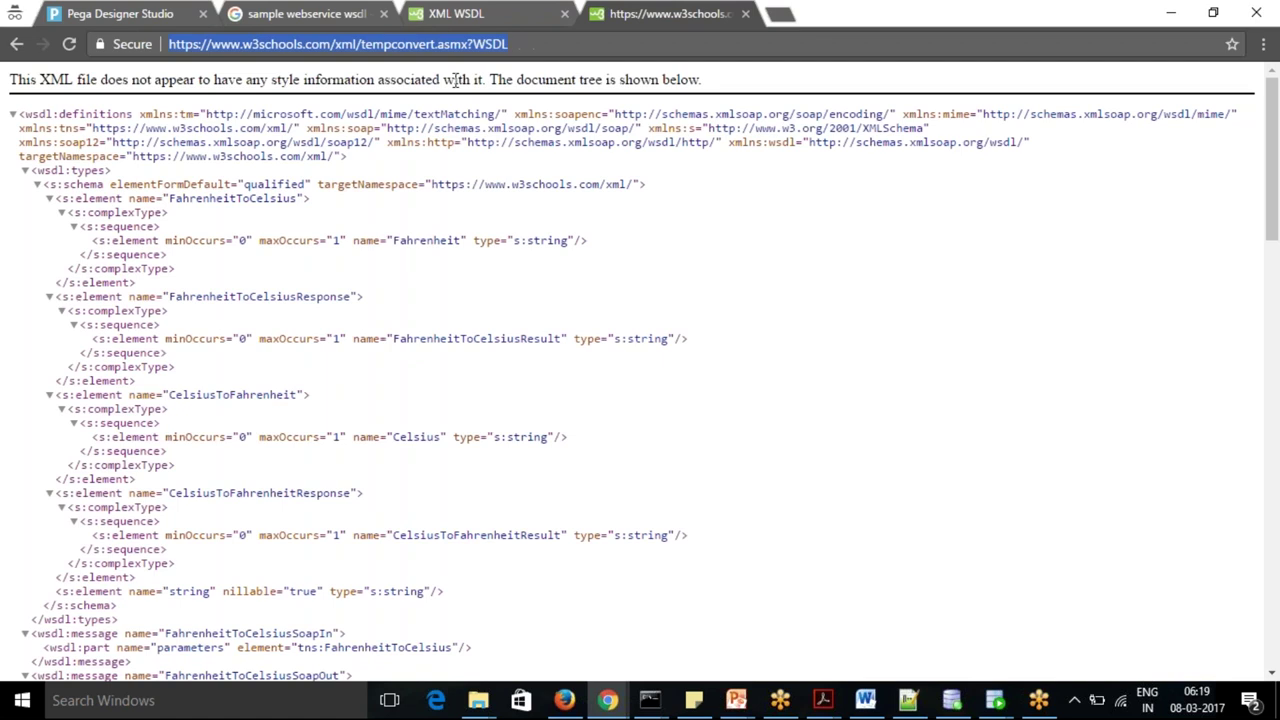
{"action": "left_click", "coordinate": [112, 10]}
{"action": "left_click", "coordinate": [640, 278]}
{"action": "key", "text": "ctrl+v"}
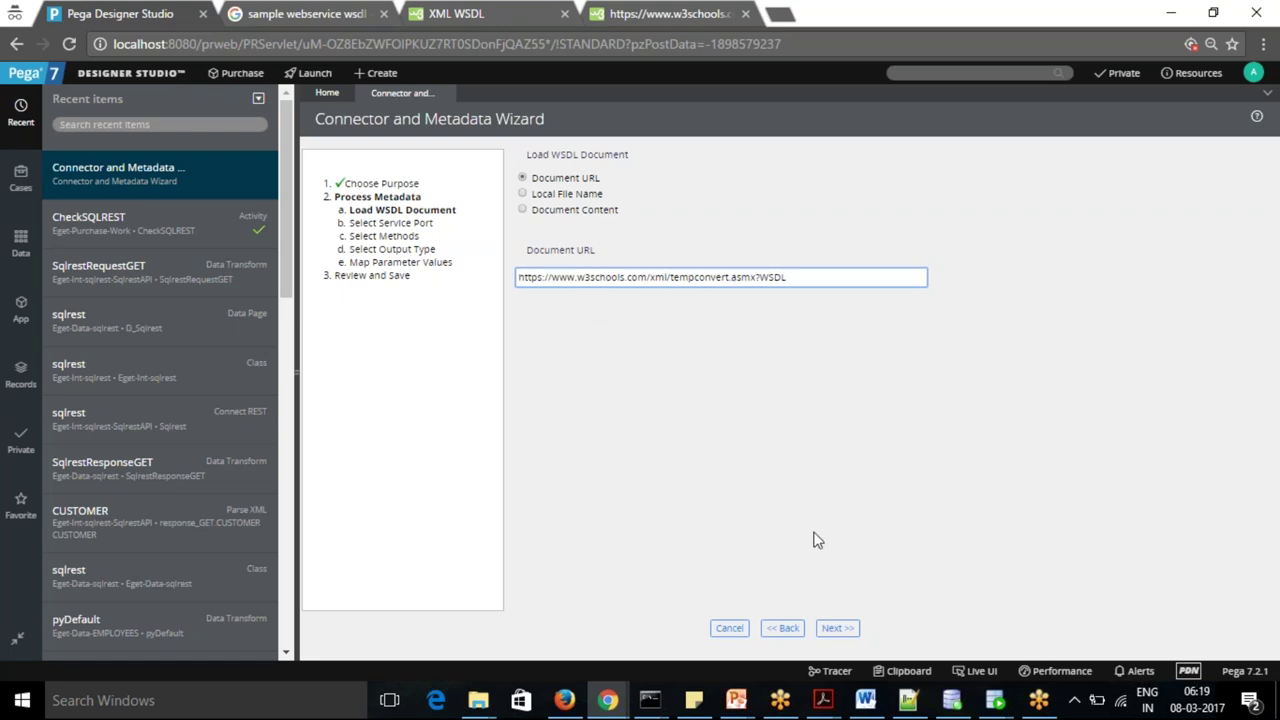
{"action": "left_click", "coordinate": [838, 630]}
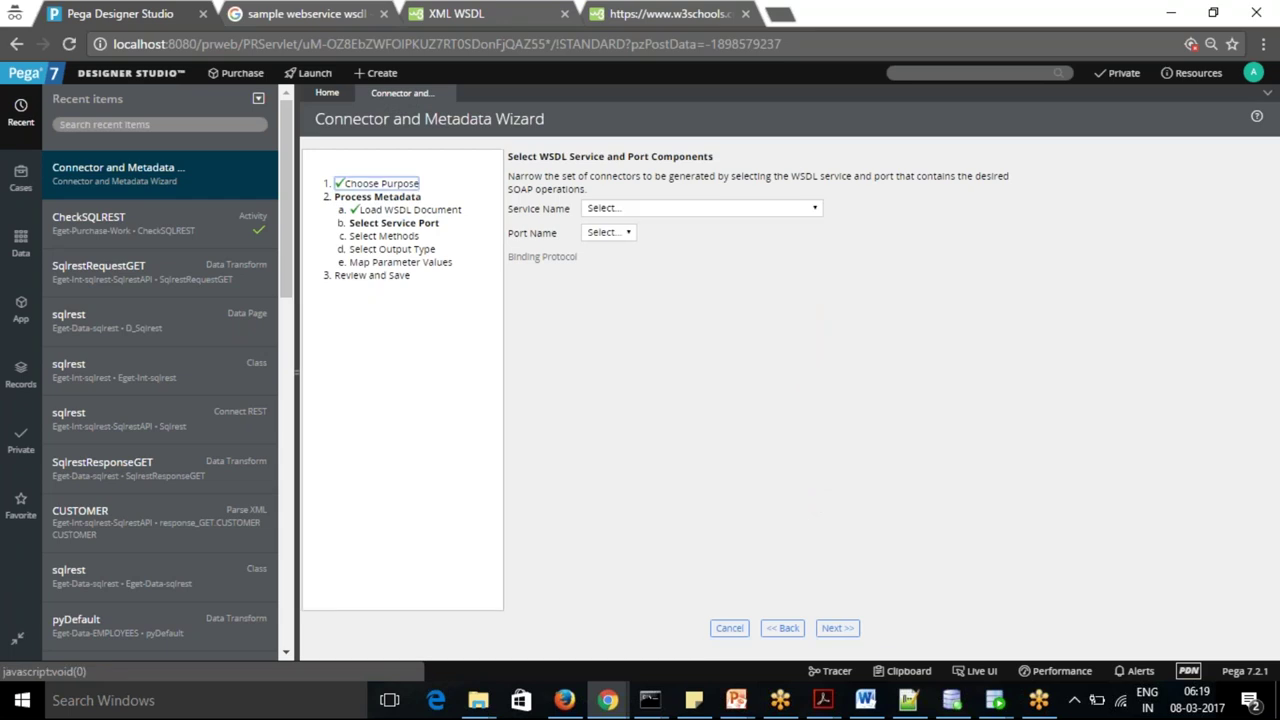
{"action": "left_click", "coordinate": [815, 208]}
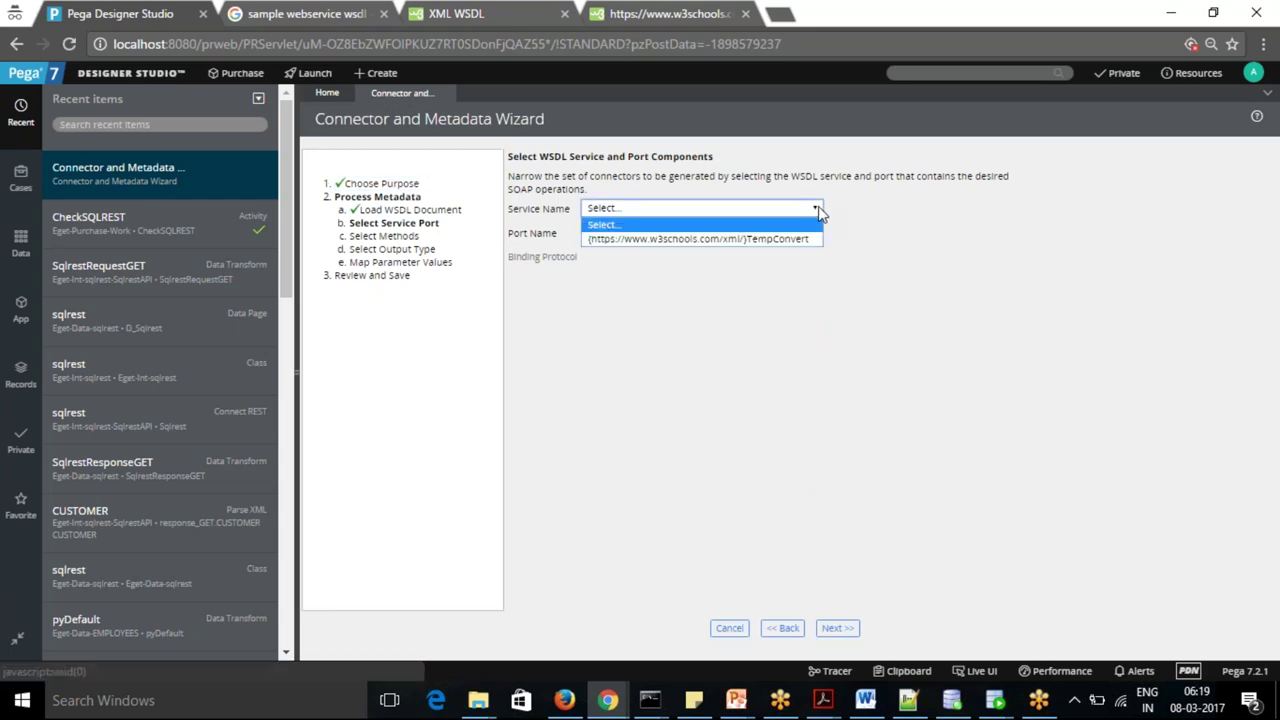
{"action": "left_click", "coordinate": [775, 240]}
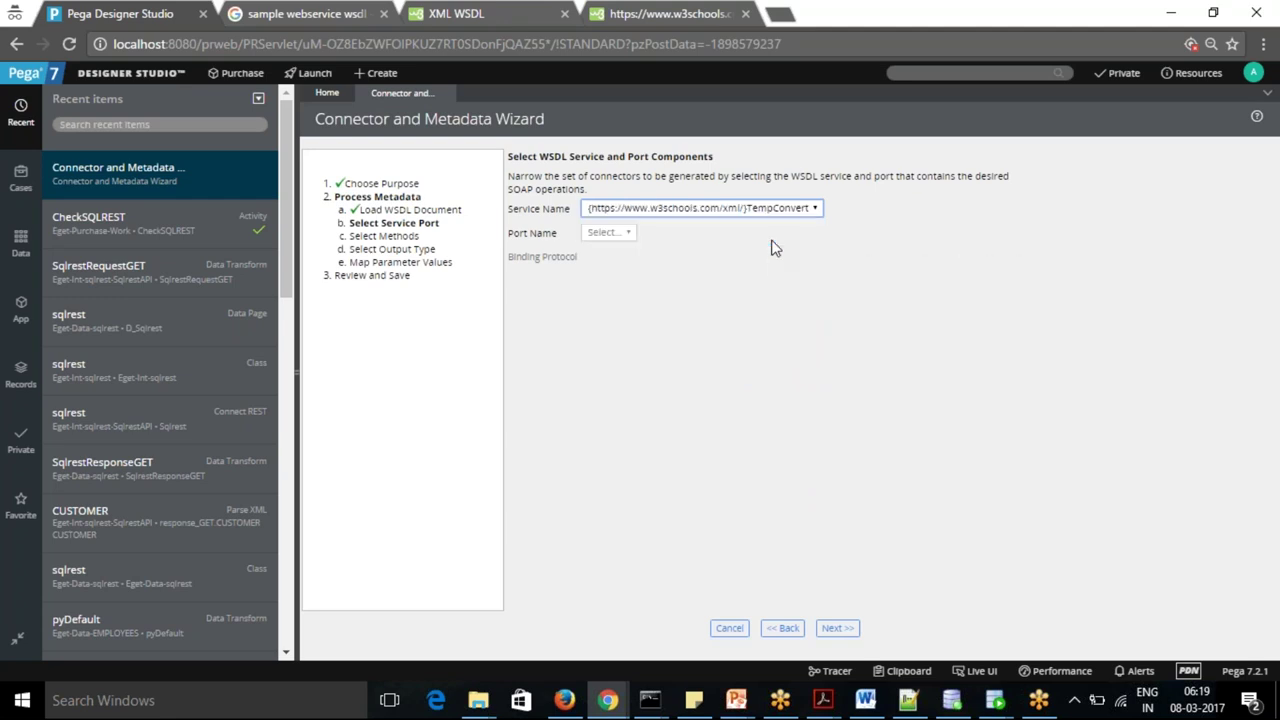
{"action": "left_click", "coordinate": [699, 232]}
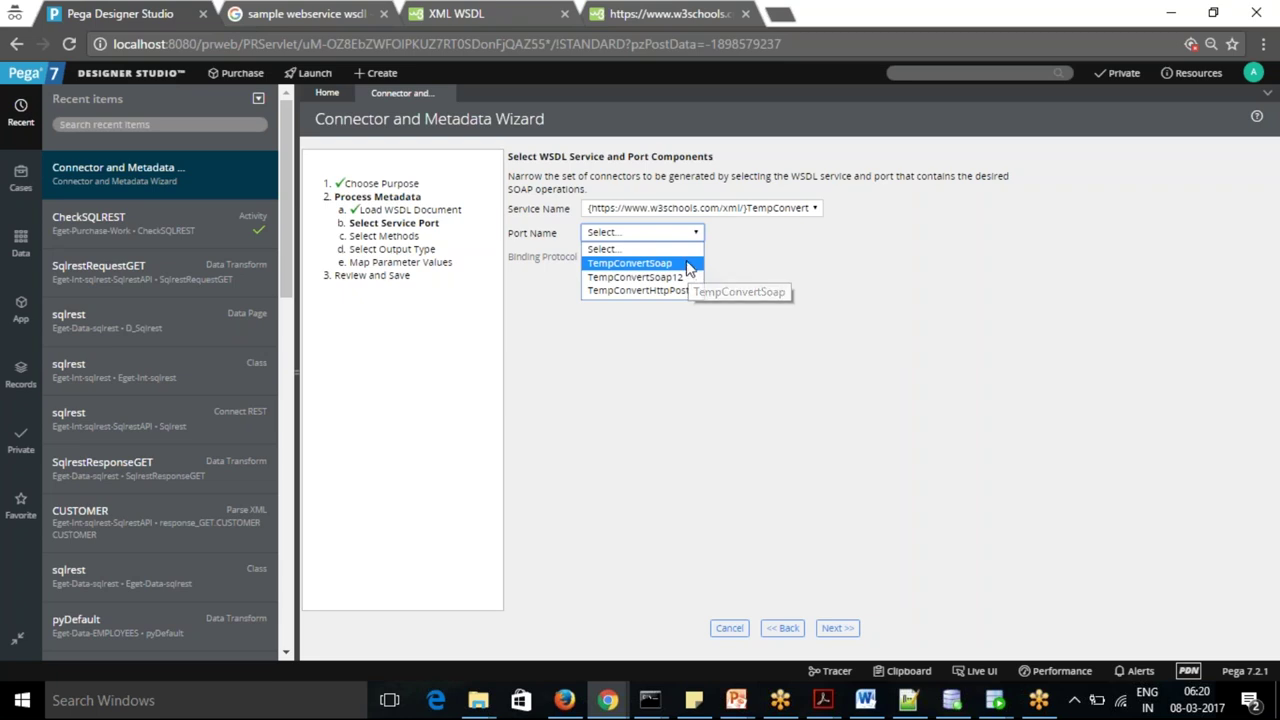
{"action": "left_click", "coordinate": [687, 264]}
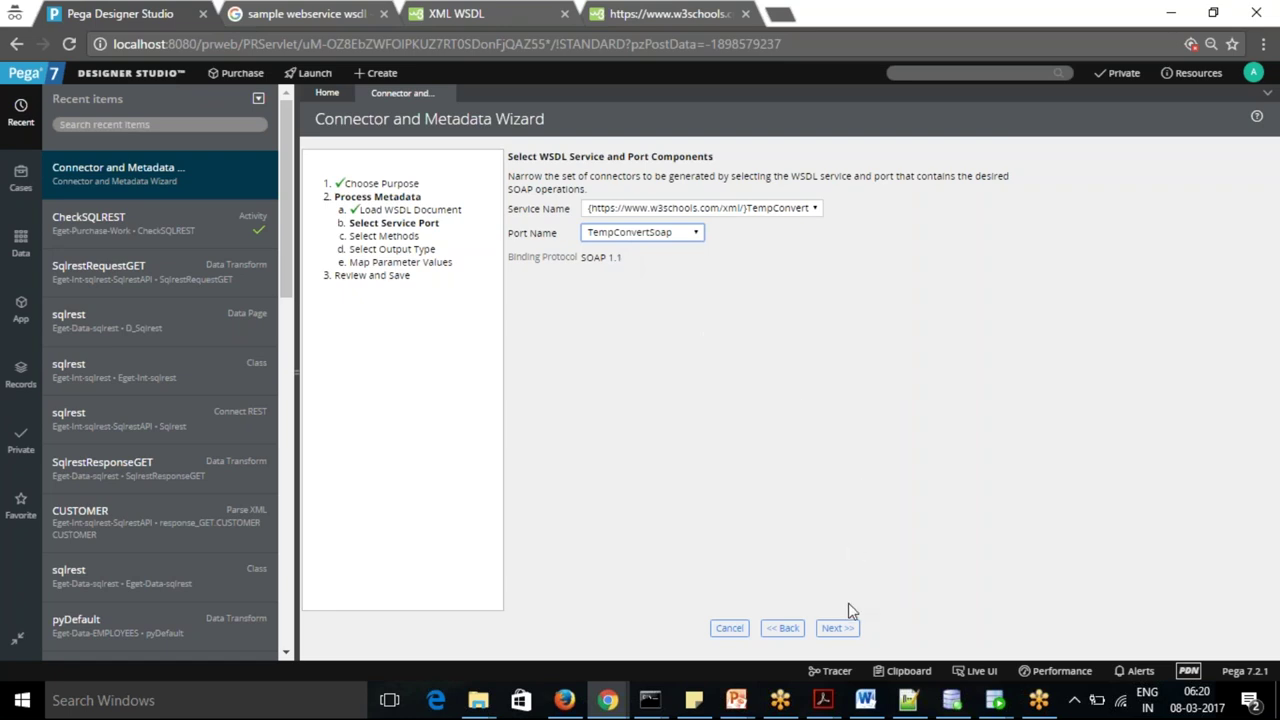
{"action": "left_click", "coordinate": [838, 628]}
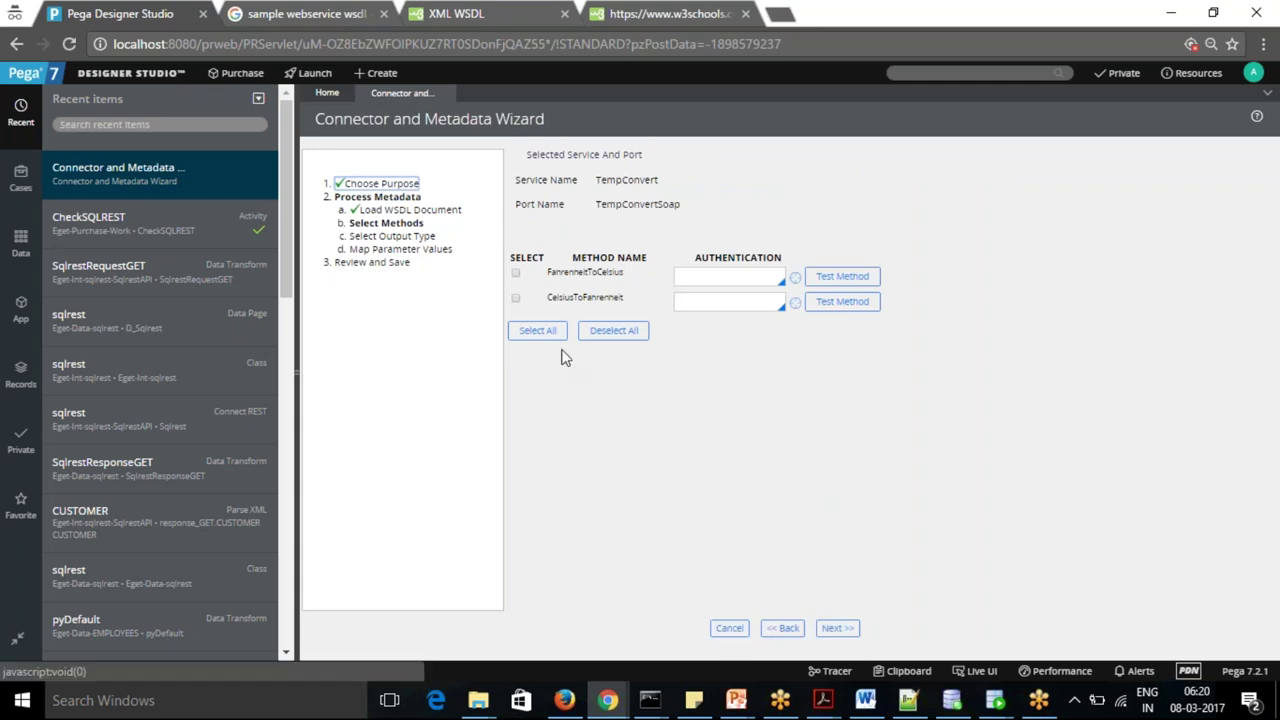
- Include both the FahrenheitToCelsius and CelsiusToFahrenheit methods, and open the test window for FahrenheitToCelsius
{"action": "left_click", "coordinate": [515, 273]}
{"action": "left_click", "coordinate": [516, 299]}
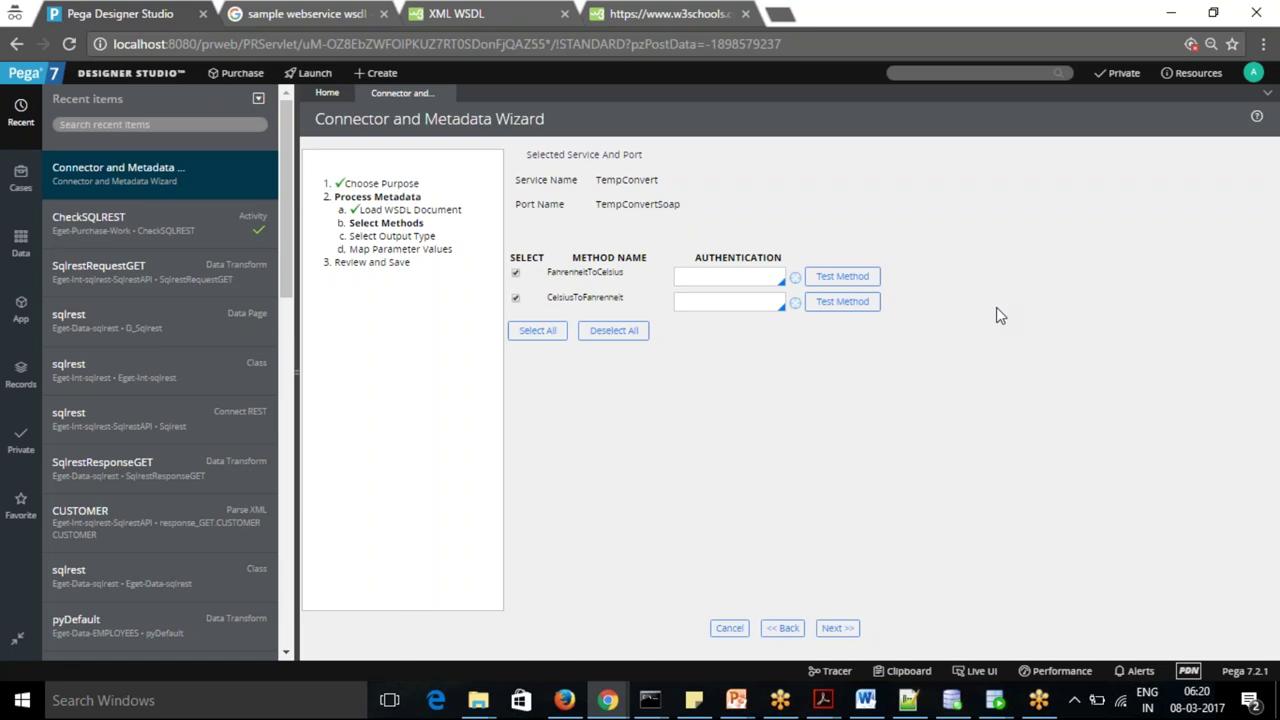
{"action": "left_click", "coordinate": [842, 277]}
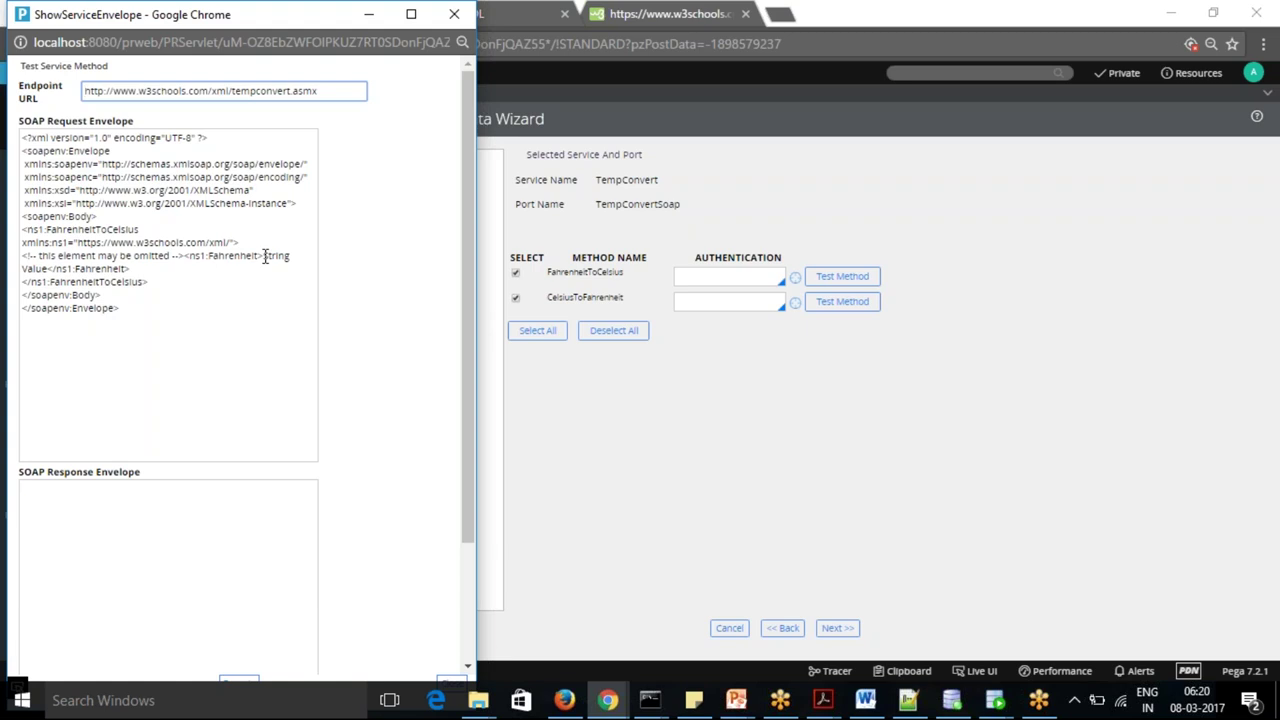
- Set the Fahrenheit element in the SOAP request envelope to 100 and execute the FahrenheitToCelsius test
{"action": "left_click_drag", "start_coordinate": [265, 256], "coordinate": [48, 270]}
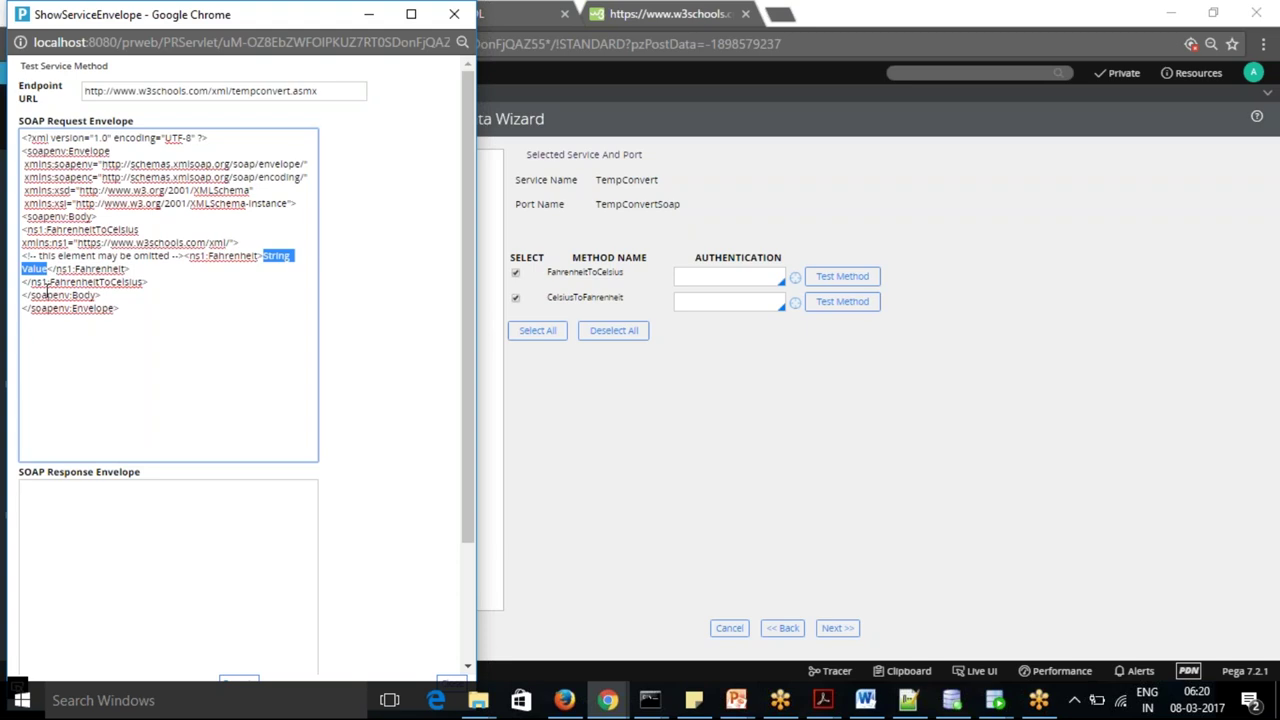
{"action": "type", "text": "100"}
{"action": "left_click", "coordinate": [175, 400]}
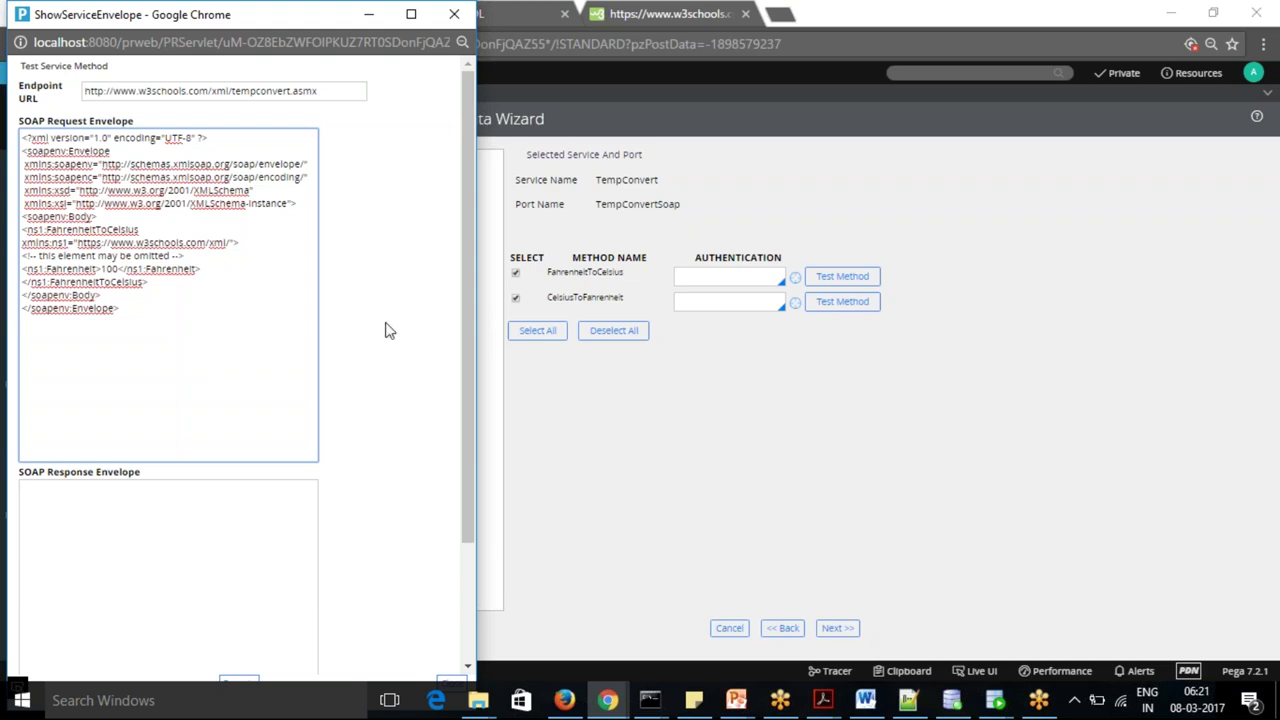
{"action": "left_click_drag", "start_coordinate": [462, 302], "coordinate": [484, 494]}
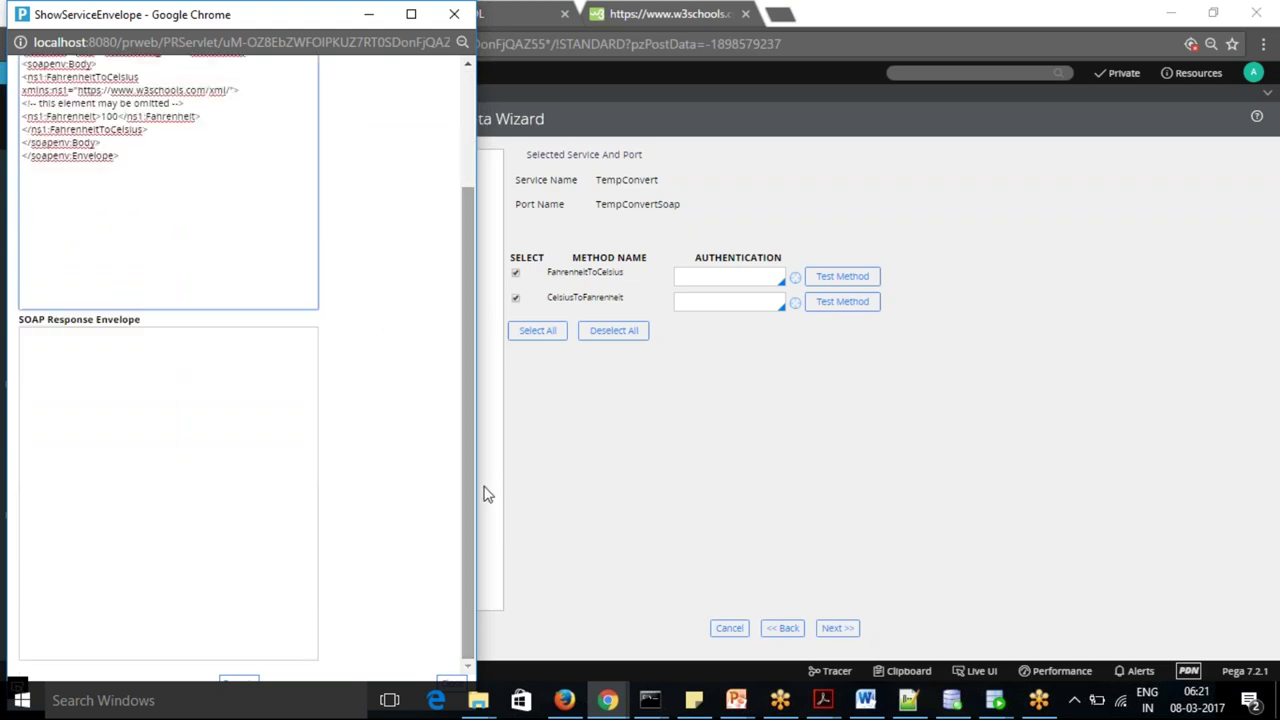
{"action": "left_click", "coordinate": [408, 15]}
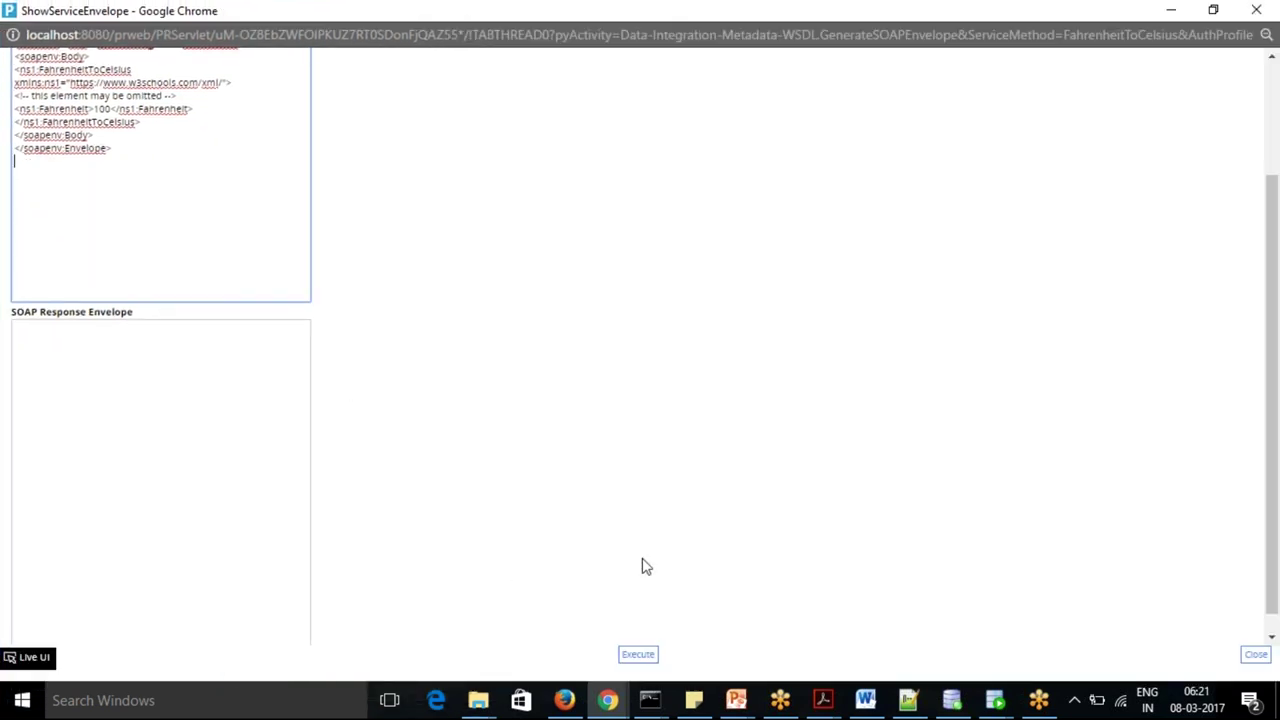
{"action": "left_click", "coordinate": [640, 655]}
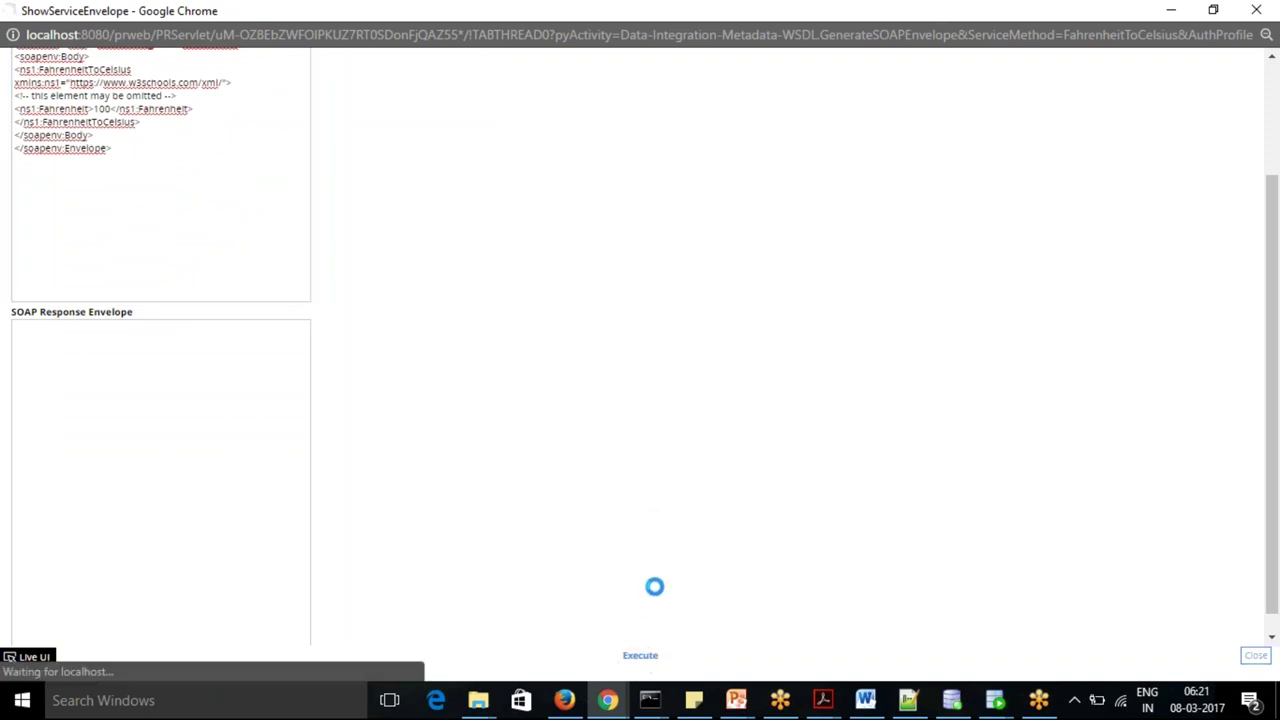
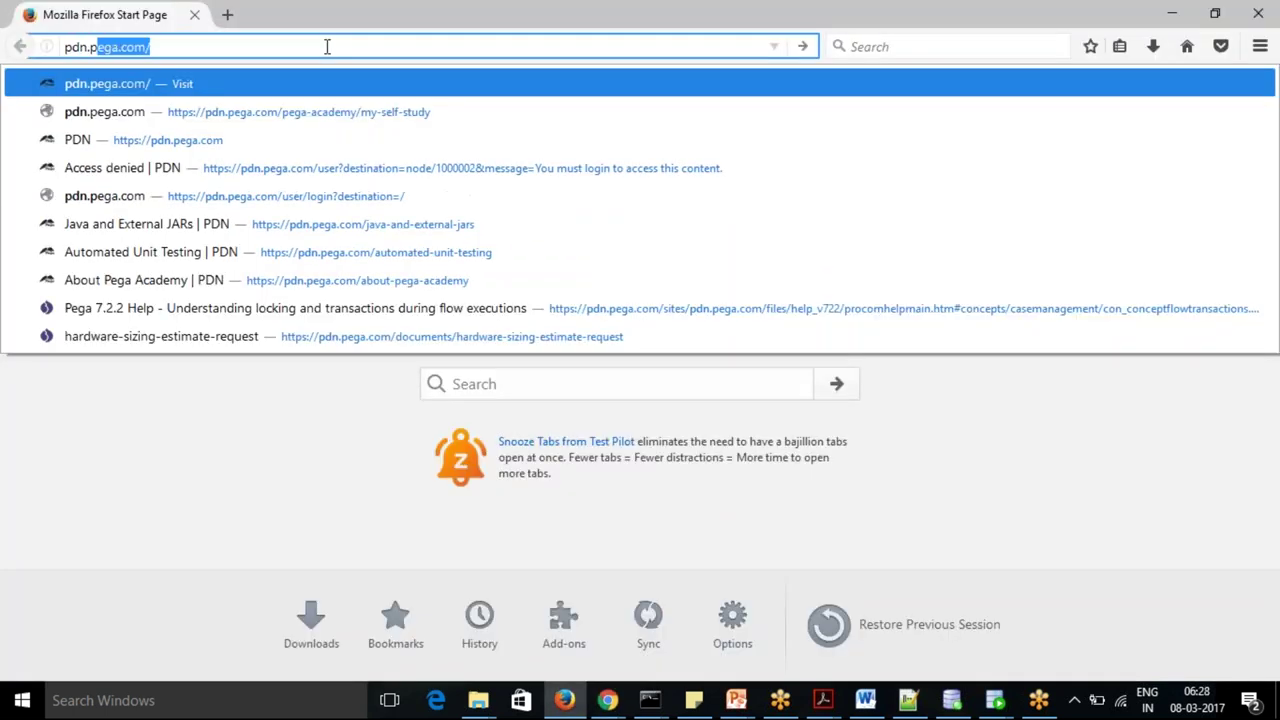
{"action": "type", "text": "pega.com/"}
{"action": "left_click", "coordinate": [287, 108]}
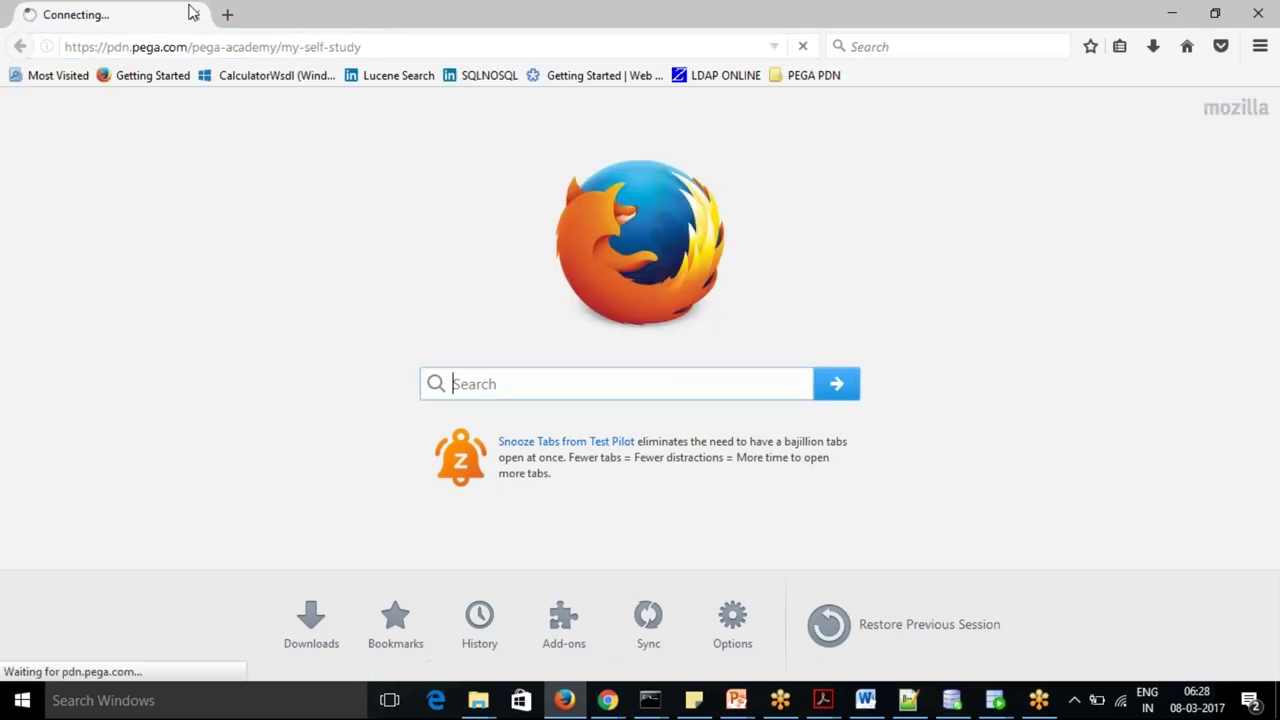
- Open pdn.pega.com in a separate tab and search for "com.pega.apache.axis2.AxisFault: Transport error: 301 Error: Moved Permanently"
{"action": "left_click", "coordinate": [228, 13]}
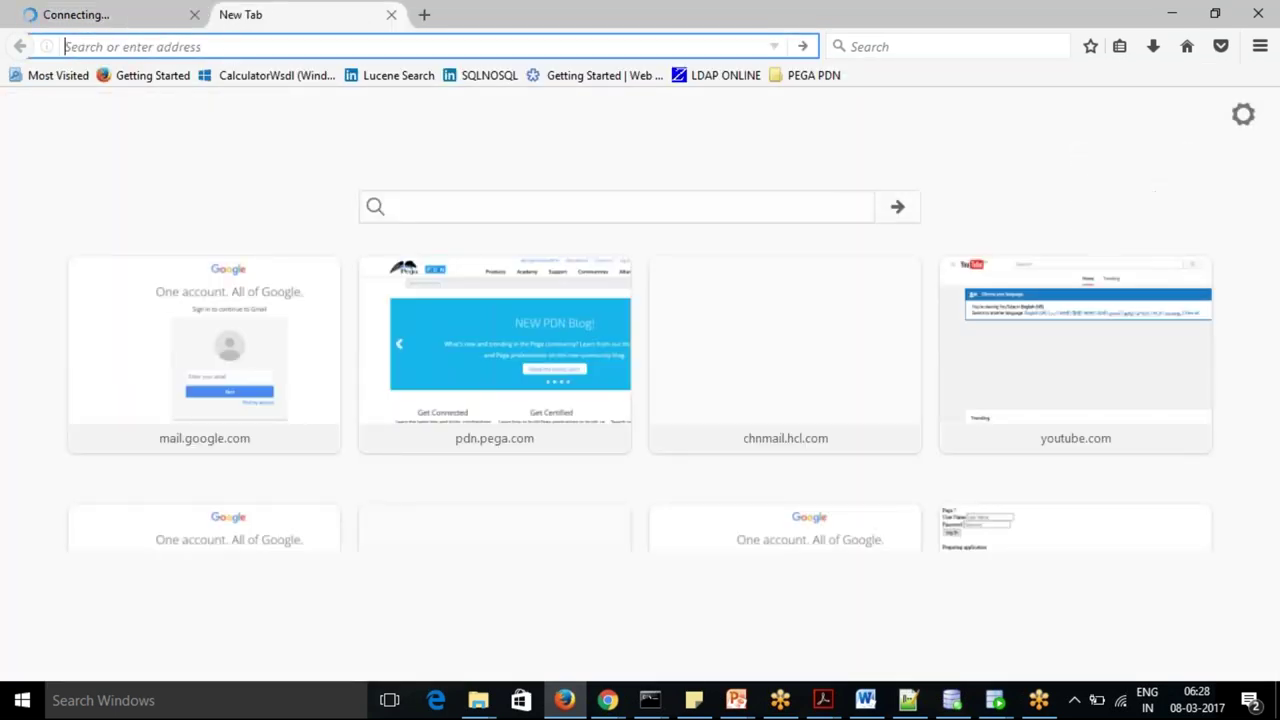
{"action": "type", "text": "pdn.pega.com"}
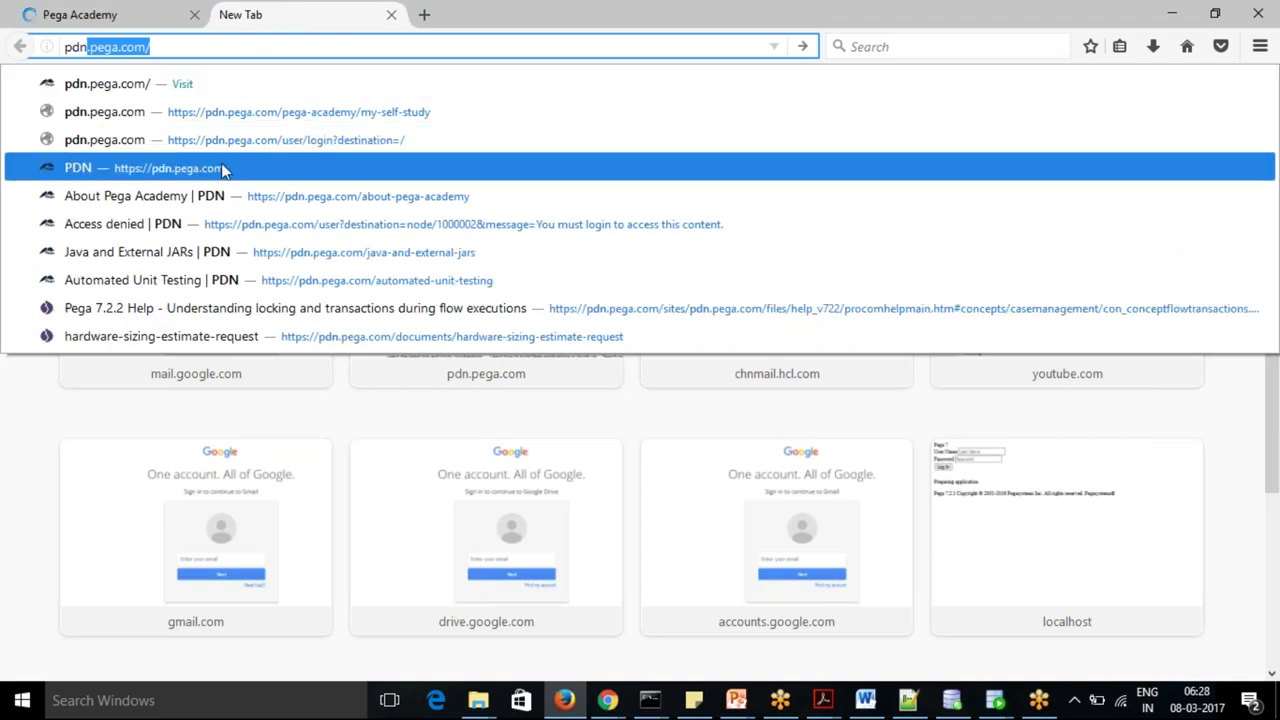
{"action": "left_click", "coordinate": [224, 171]}
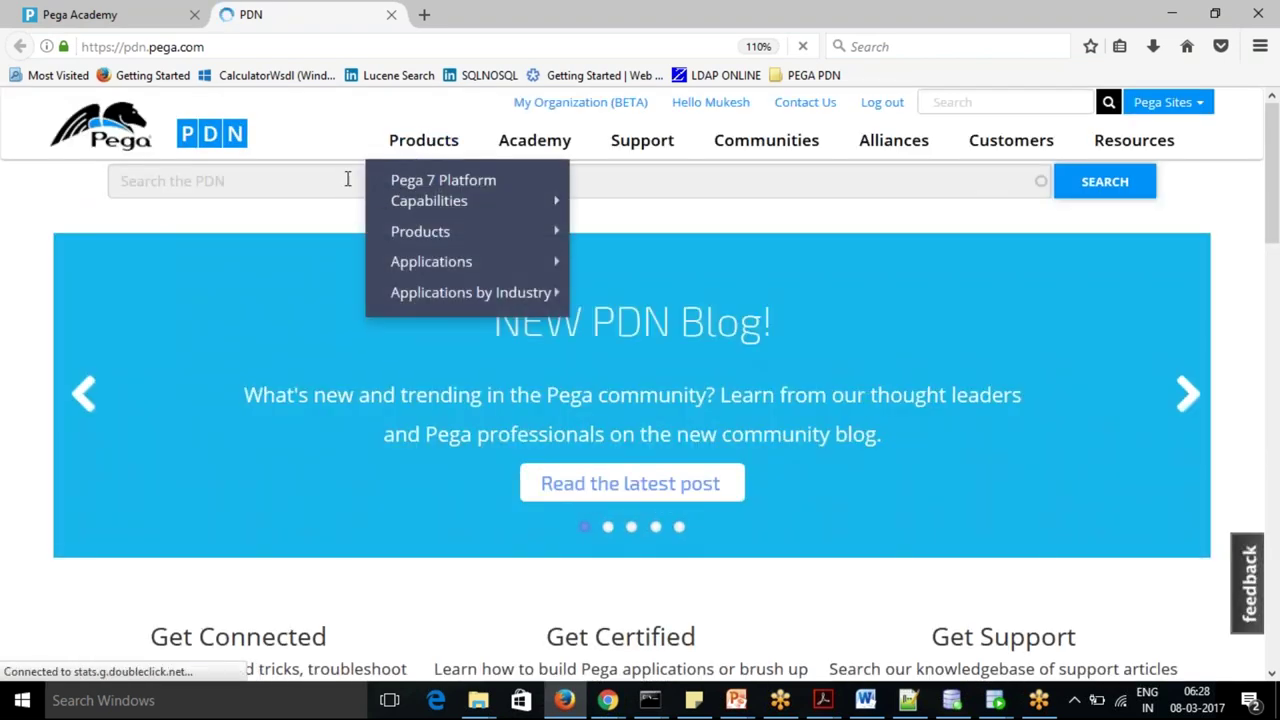
{"action": "left_click", "coordinate": [347, 180]}
{"action": "type", "text": "com.pega.apache.axis2.AxisFault: Transport error: 301 Error: Moved Permanently"}
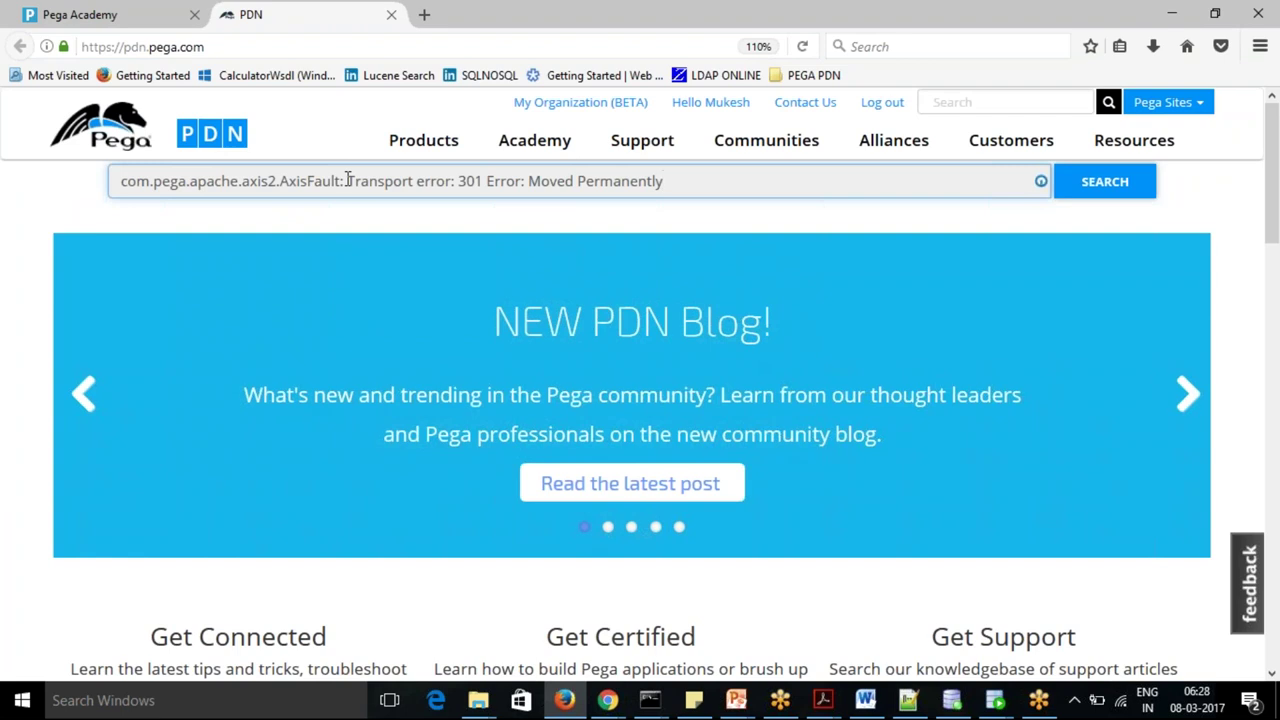
{"action": "key", "text": "Return"}
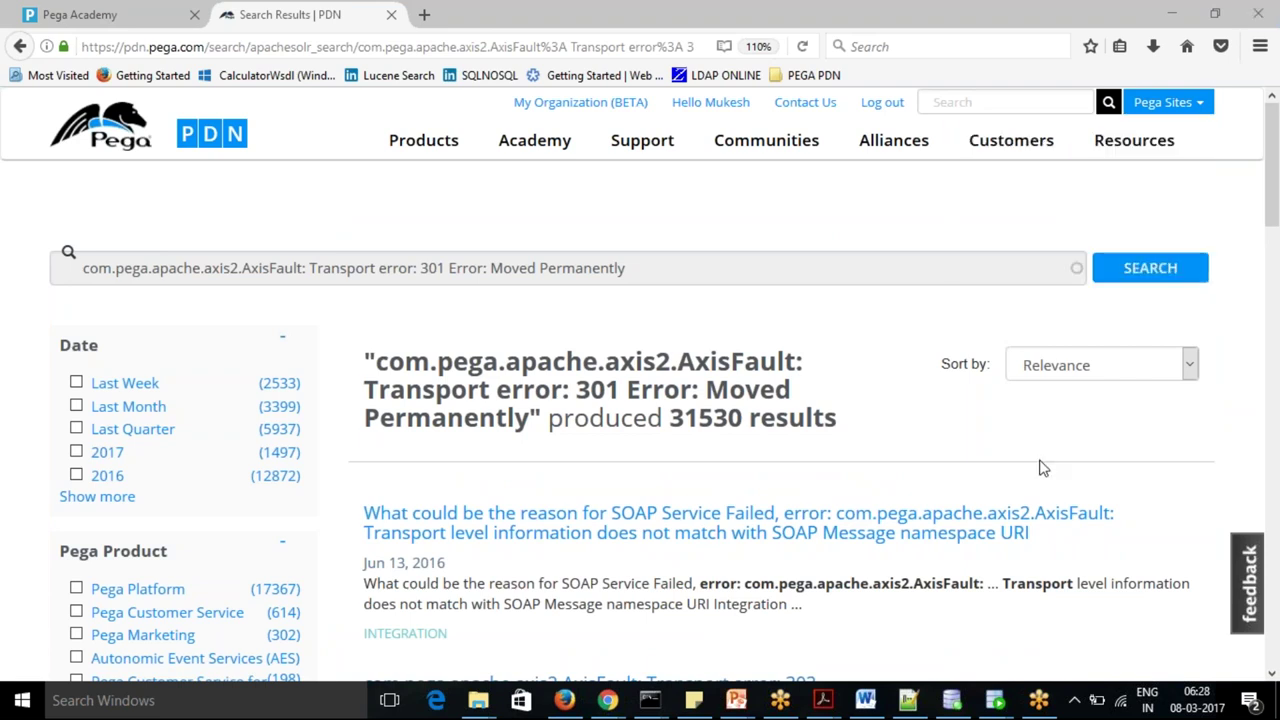
- Open the search result "com.pega.apache.axis2.AxisFault: Internal Error" in a new tab
{"action": "scroll", "coordinate": [1273, 210], "scroll_direction": "down", "scroll_amount": 1}
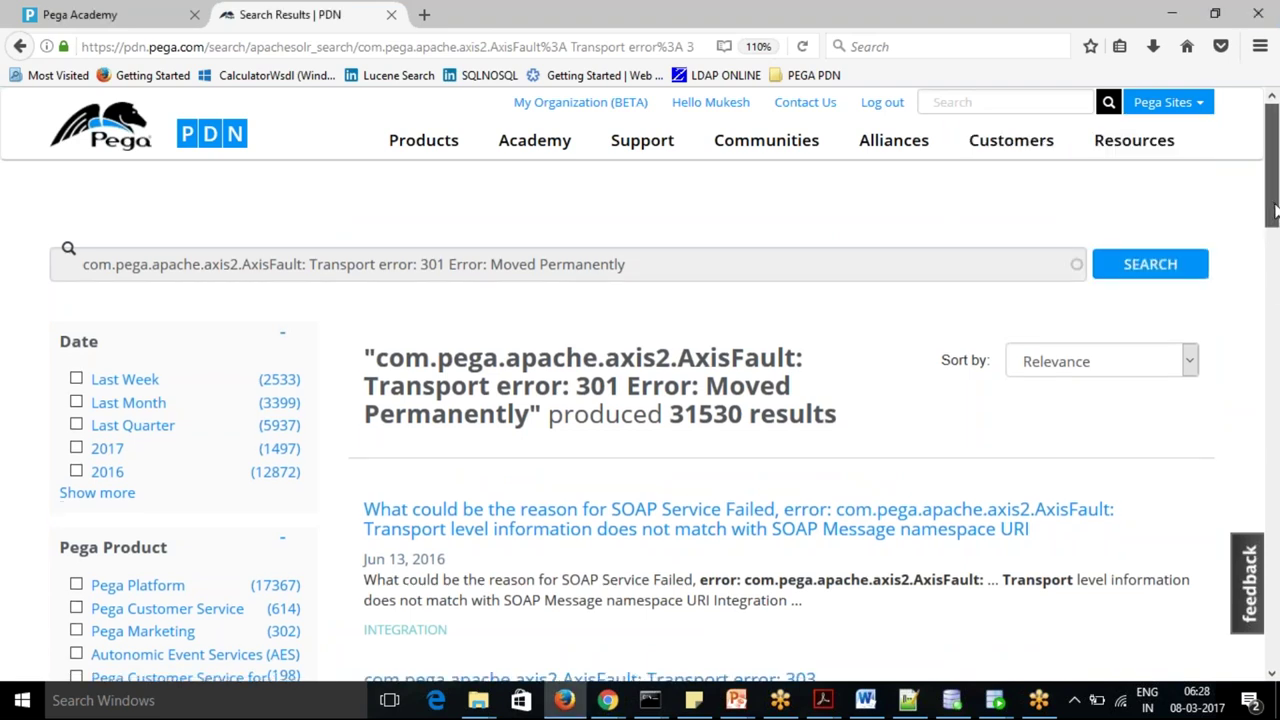
{"action": "left_click_drag", "start_coordinate": [1273, 210], "coordinate": [1276, 357]}
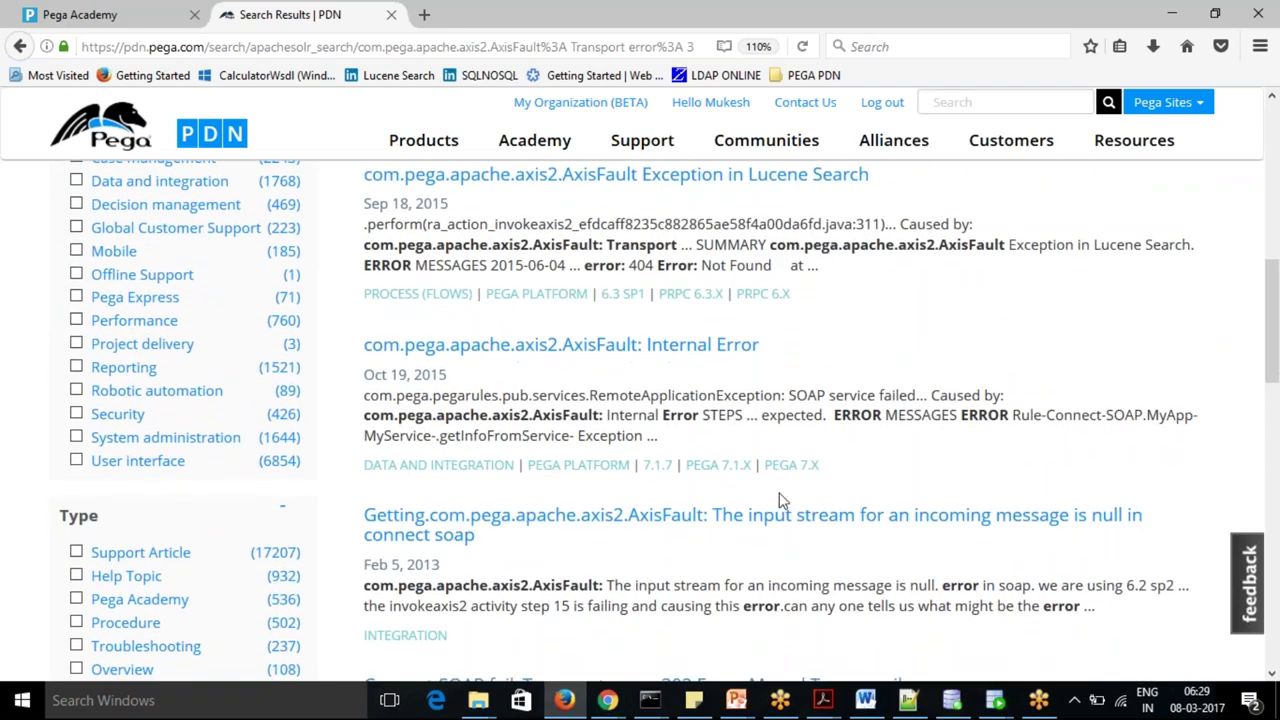
{"action": "left_click", "coordinate": [521, 350]}
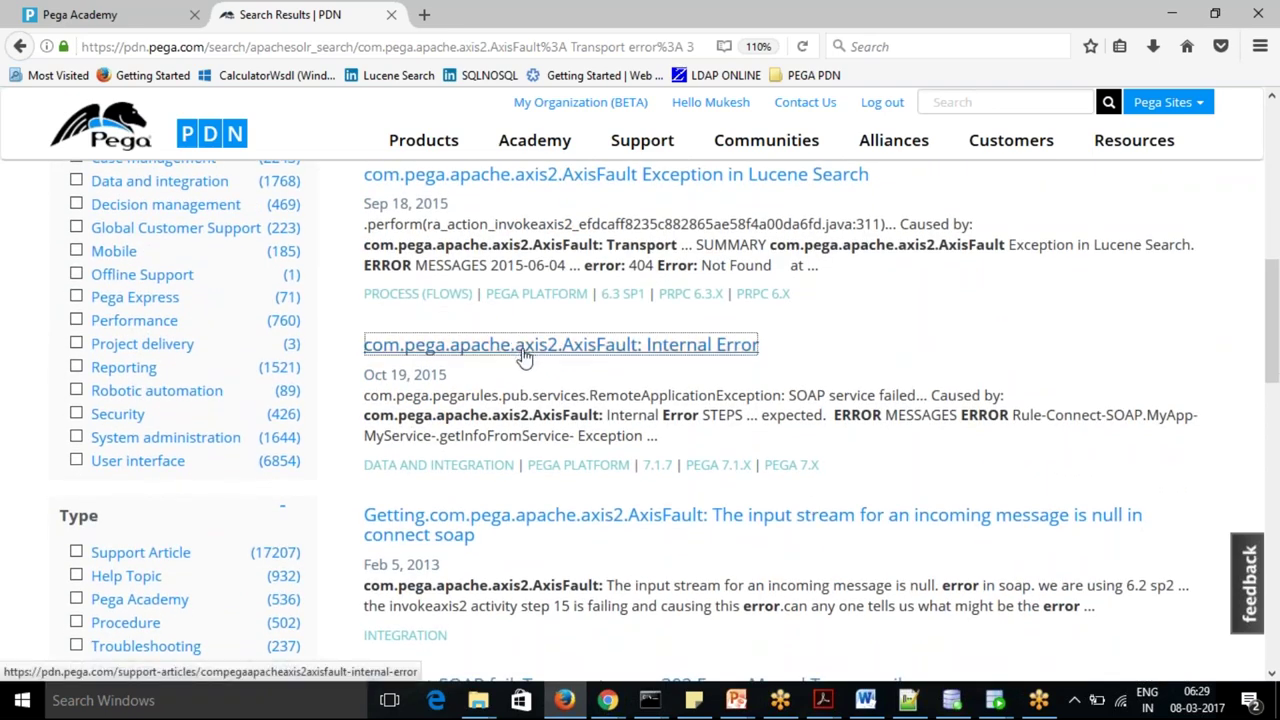
{"action": "right_click", "coordinate": [522, 352]}
{"action": "left_click", "coordinate": [578, 357]}
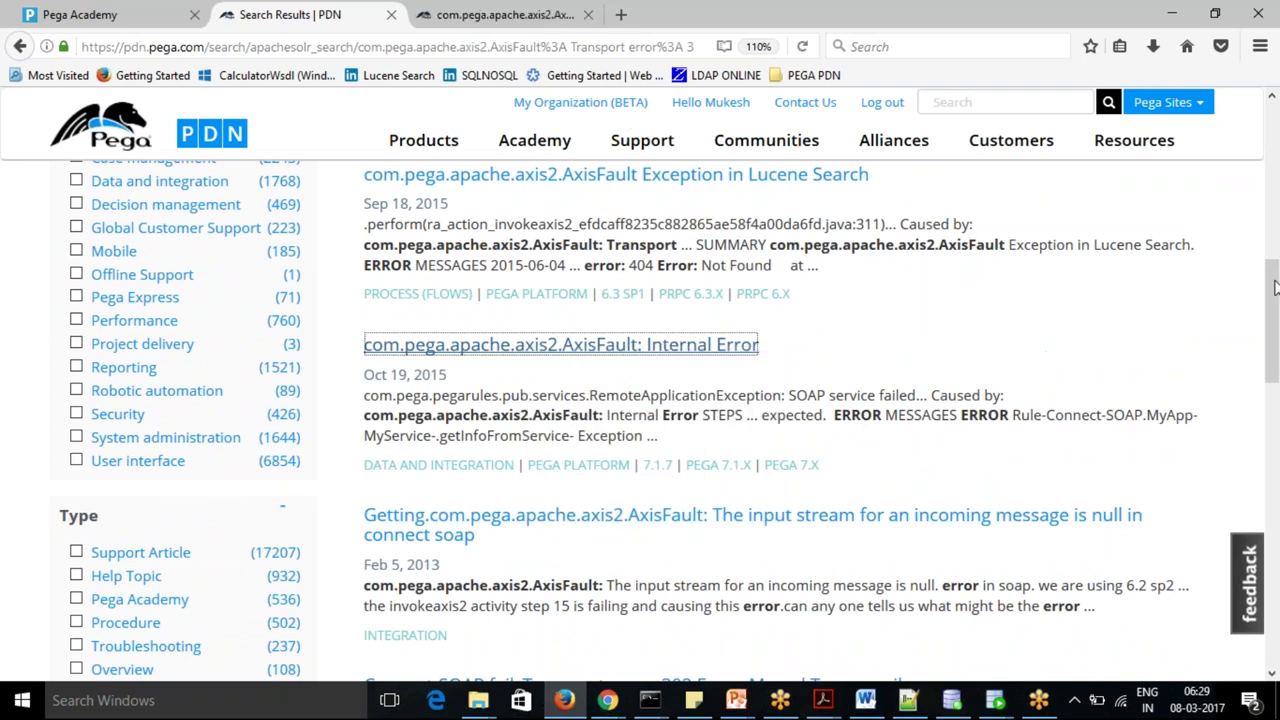
- Open the "Transport error: 303" result in a new tab and the "What could be the reason for SOAP Service Failed" result in the current tab
{"action": "left_click_drag", "start_coordinate": [1272, 300], "coordinate": [1274, 215]}
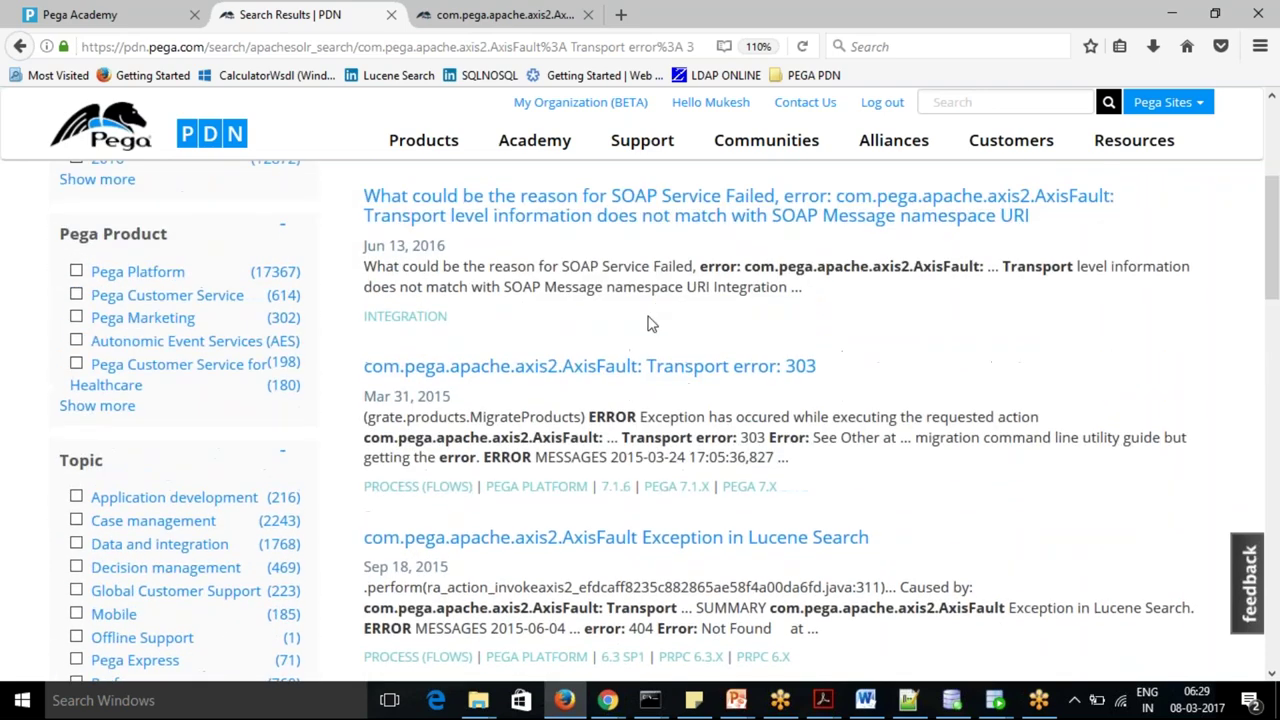
{"action": "right_click", "coordinate": [648, 374]}
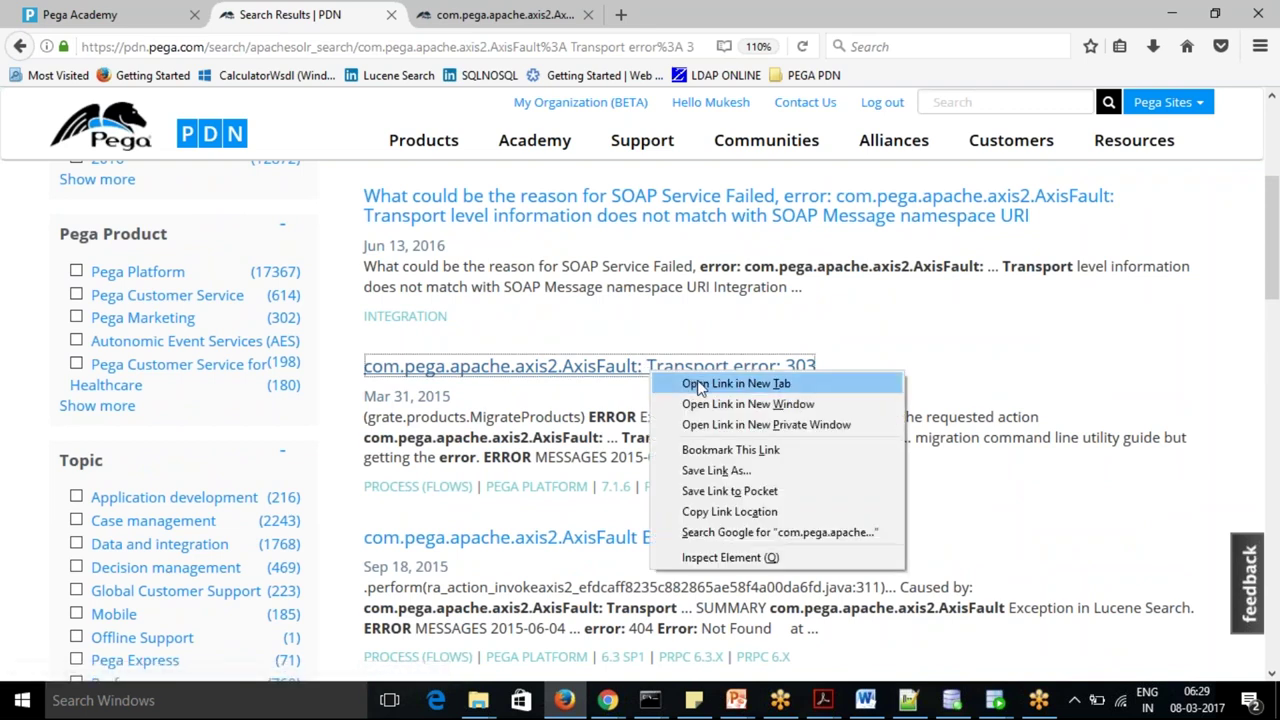
{"action": "left_click", "coordinate": [700, 388]}
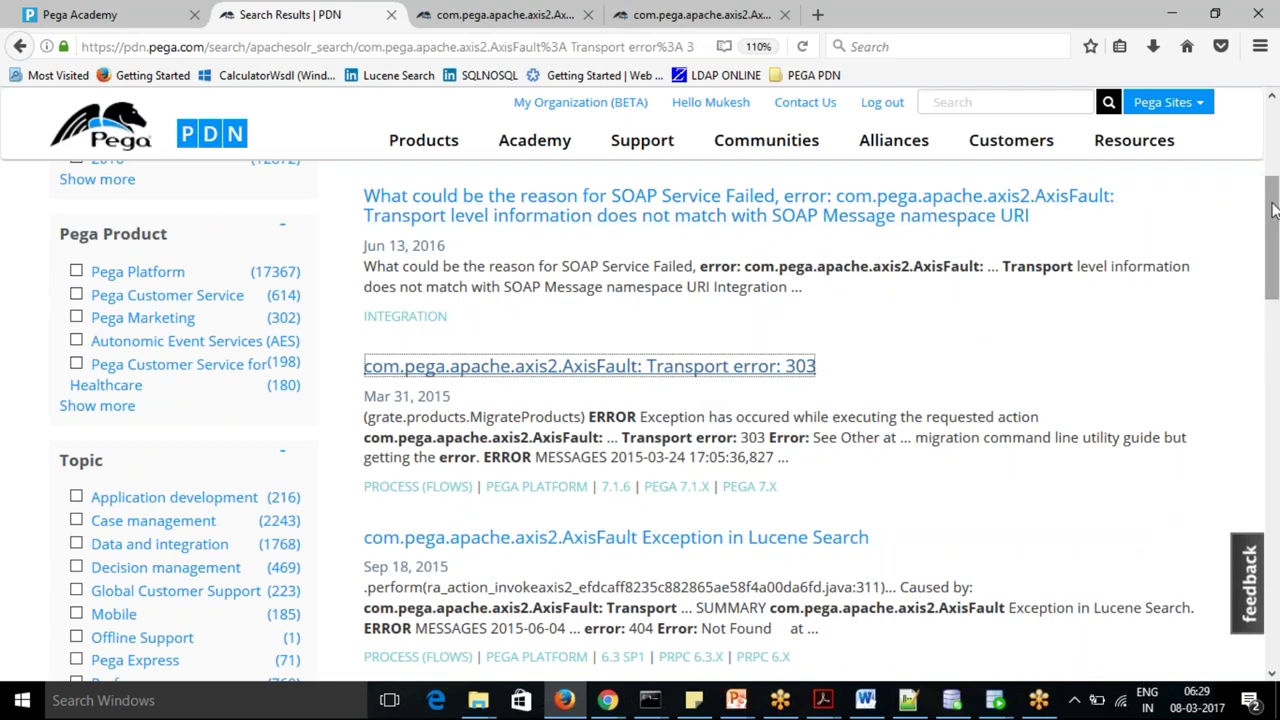
{"action": "scroll", "coordinate": [660, 433], "scroll_direction": "up", "scroll_amount": 4}
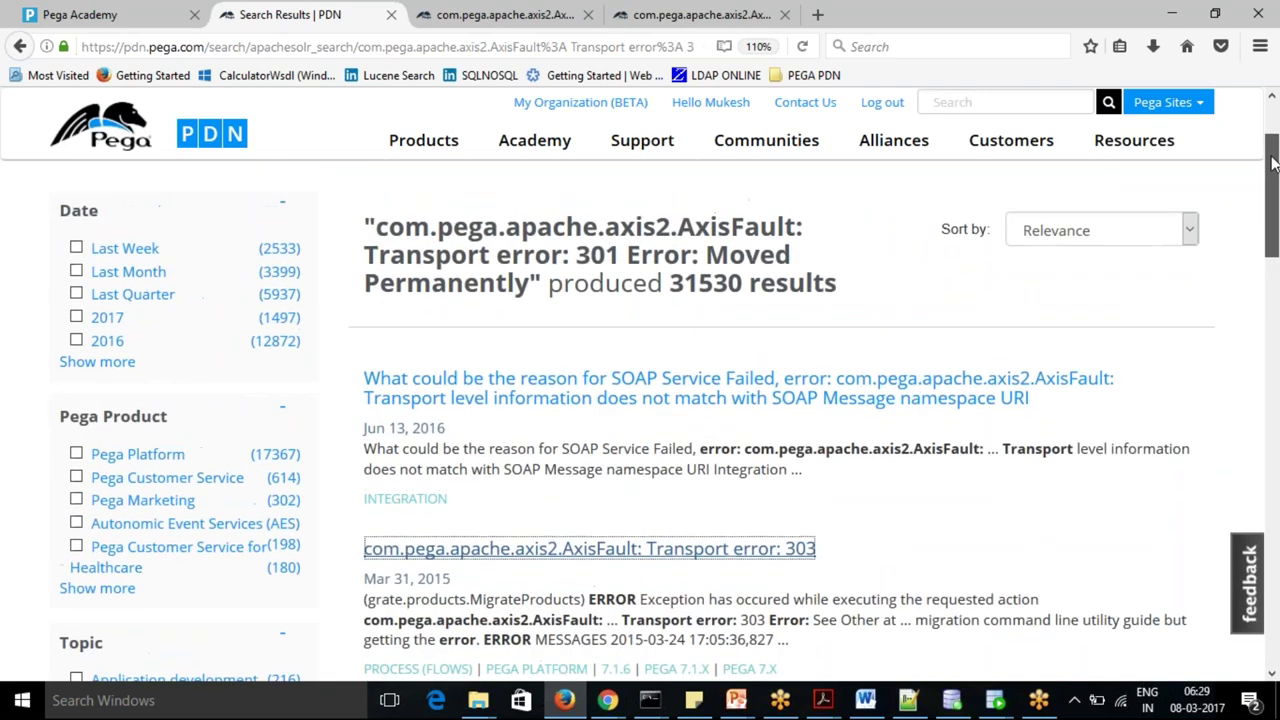
{"action": "left_click", "coordinate": [677, 462]}
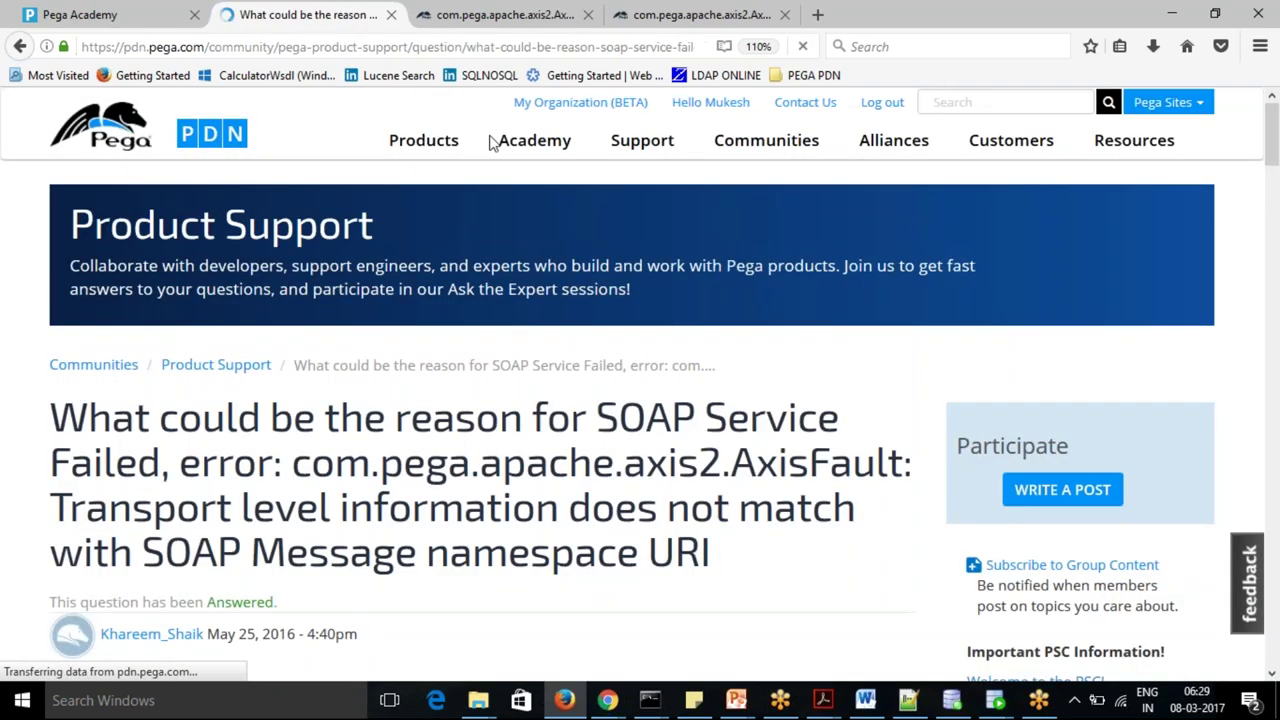
- Review the AxisFault "Internal Error" and "Transport error: 303" support articles for error details, root cause and resolution
{"action": "left_click", "coordinate": [490, 16]}
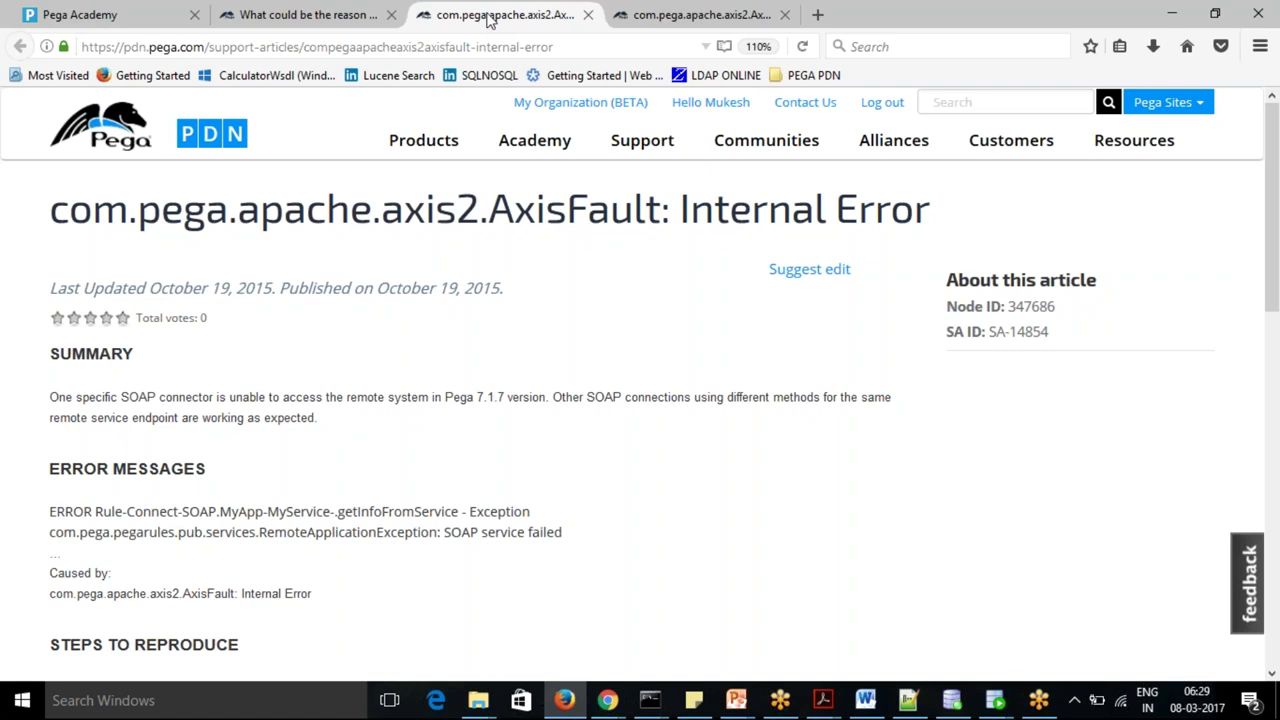
{"action": "mouse_move", "coordinate": [642, 155]}
{"action": "left_click_drag", "start_coordinate": [1273, 276], "coordinate": [1276, 461]}
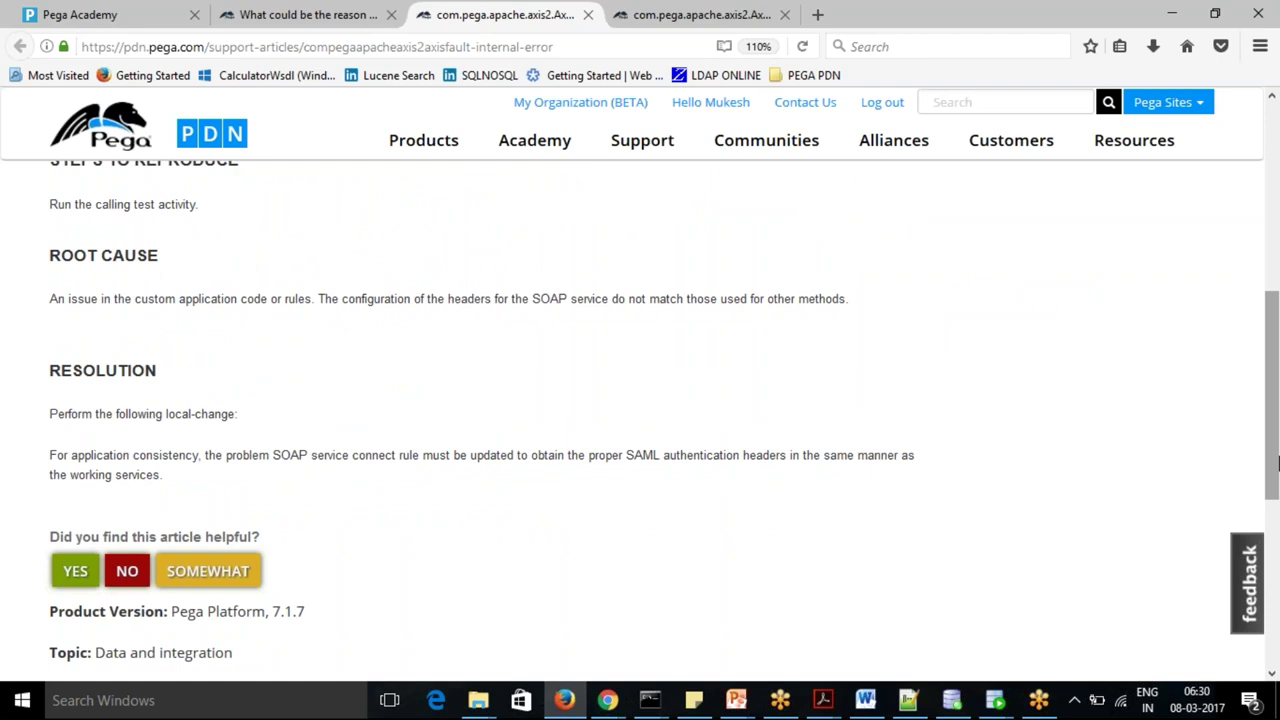
{"action": "left_click", "coordinate": [643, 17]}
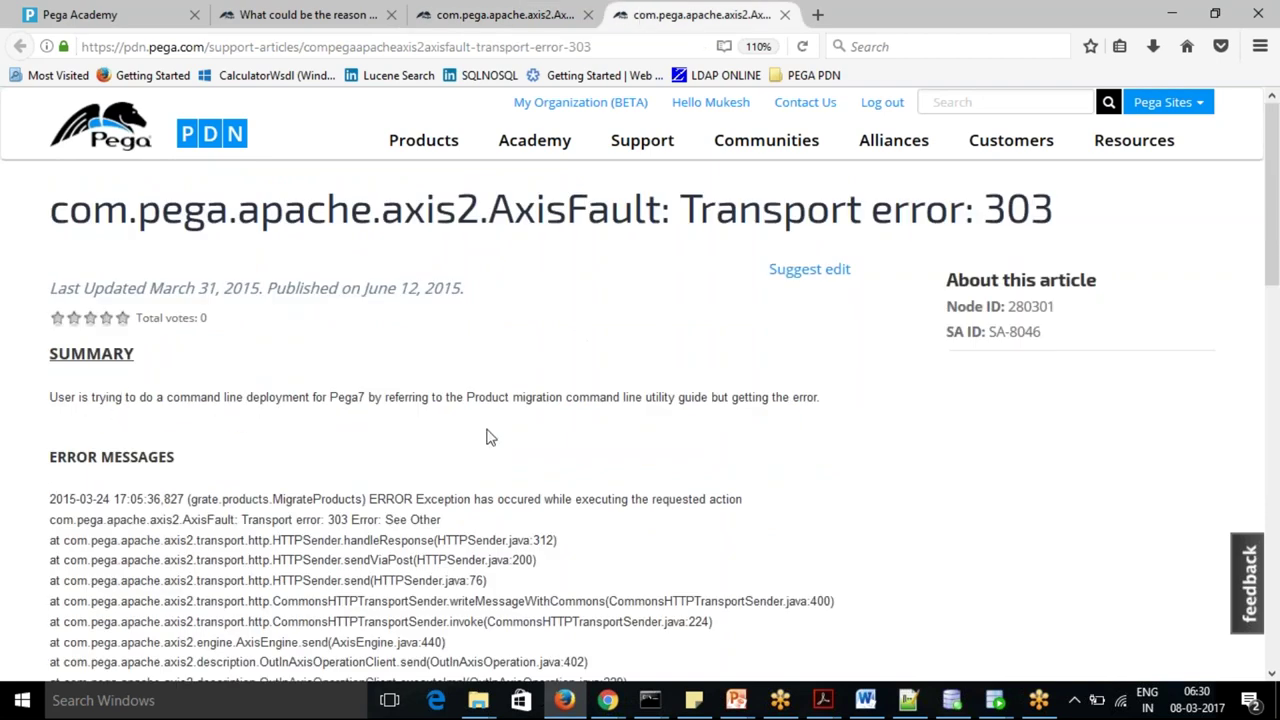
{"action": "mouse_move", "coordinate": [1273, 200]}
{"action": "left_mouse_down"}
{"action": "mouse_move", "coordinate": [1277, 370]}
{"action": "mouse_move", "coordinate": [1276, 355]}
{"action": "left_mouse_up"}
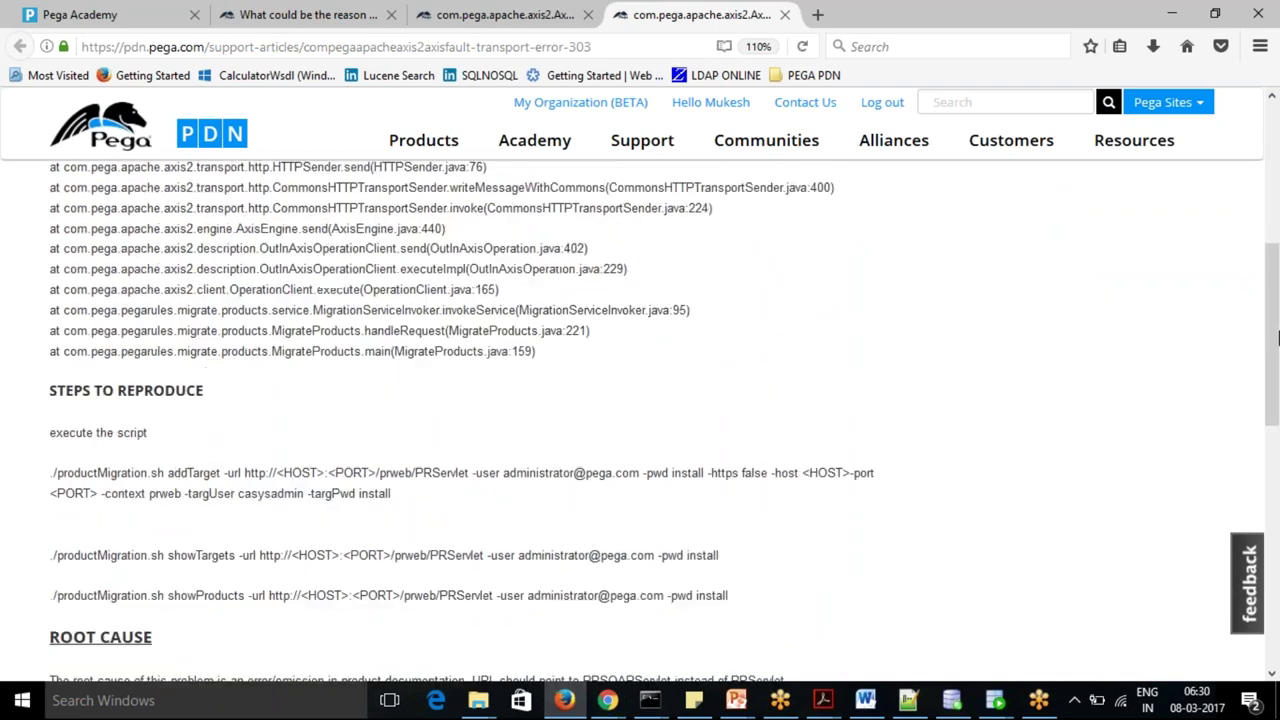
- Read the correct answer and replies in the Product Support question about the SOAP Service Failed AxisFault error
{"action": "left_click", "coordinate": [290, 10]}
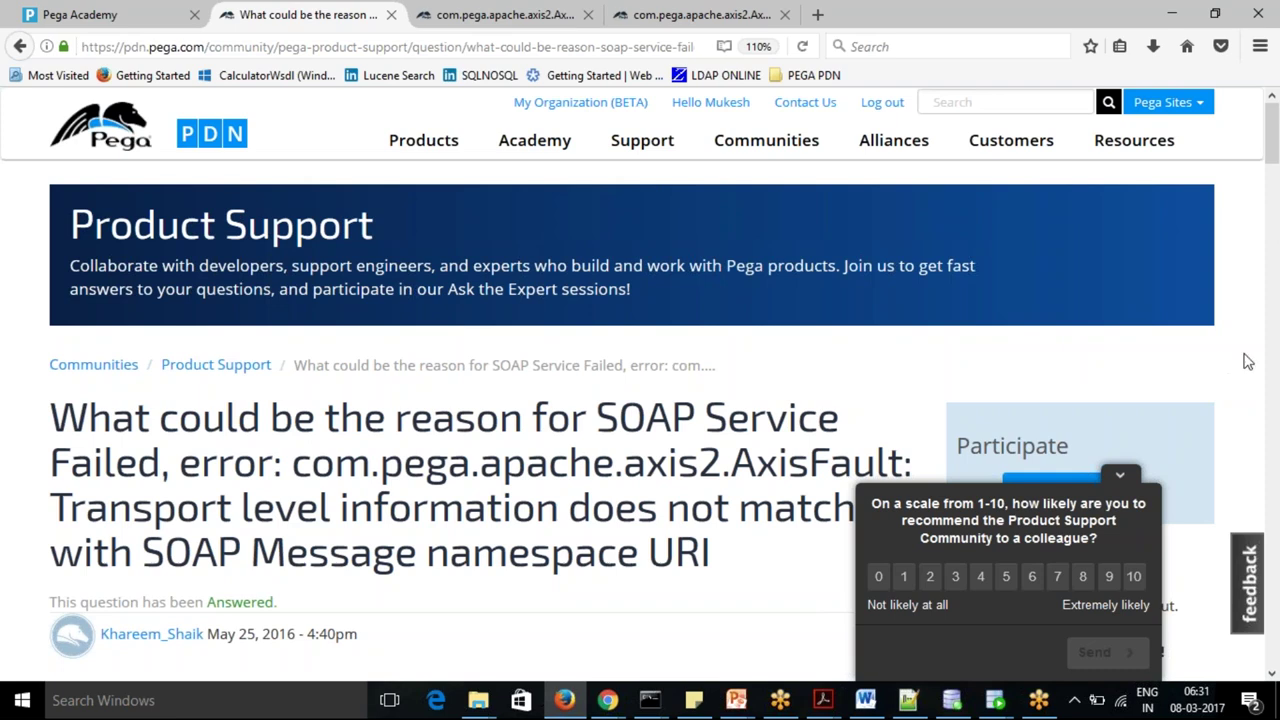
{"action": "left_click_drag", "start_coordinate": [1273, 160], "coordinate": [1272, 230]}
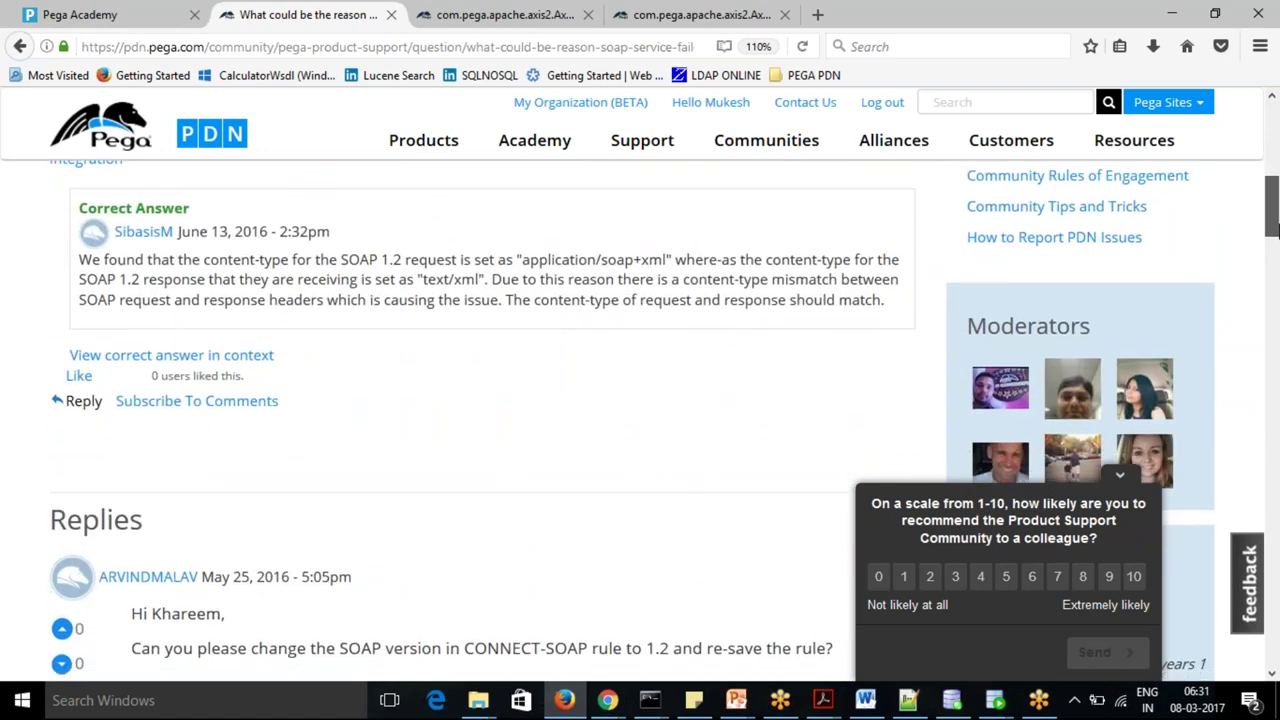
{"action": "left_click_drag", "start_coordinate": [1272, 228], "coordinate": [1277, 328]}
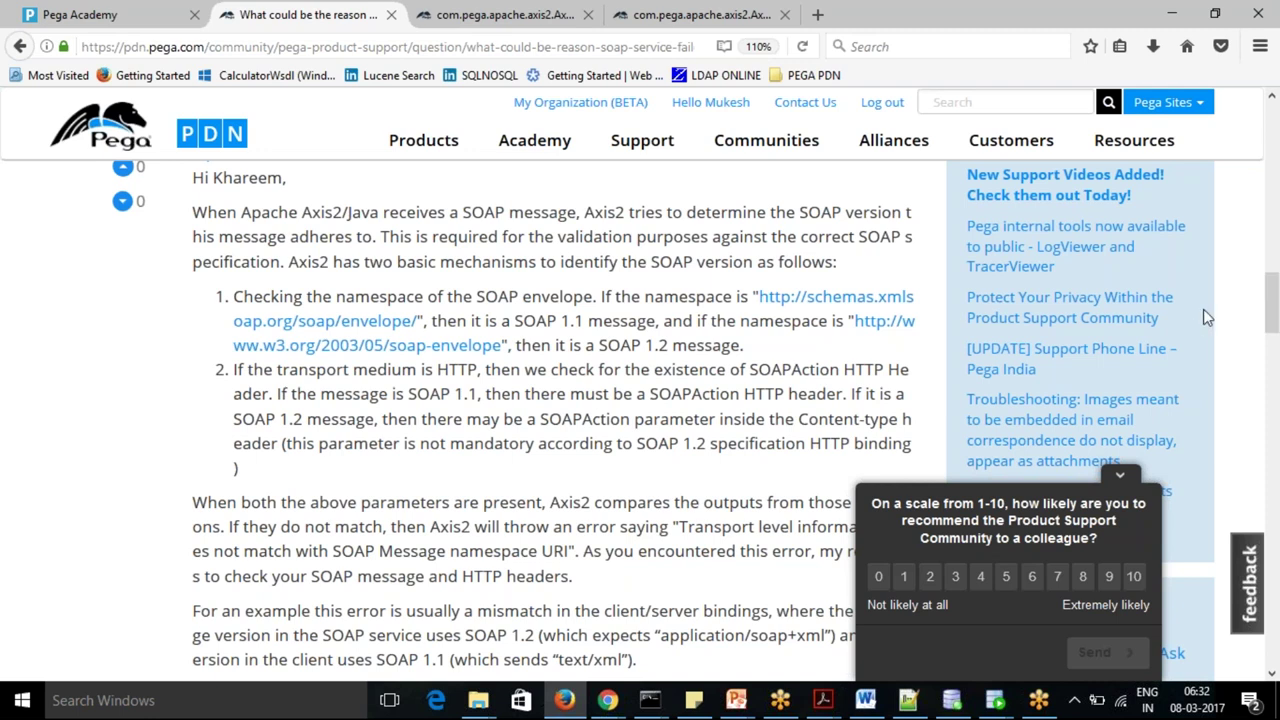
{"action": "left_click_drag", "start_coordinate": [1272, 300], "coordinate": [1273, 328]}
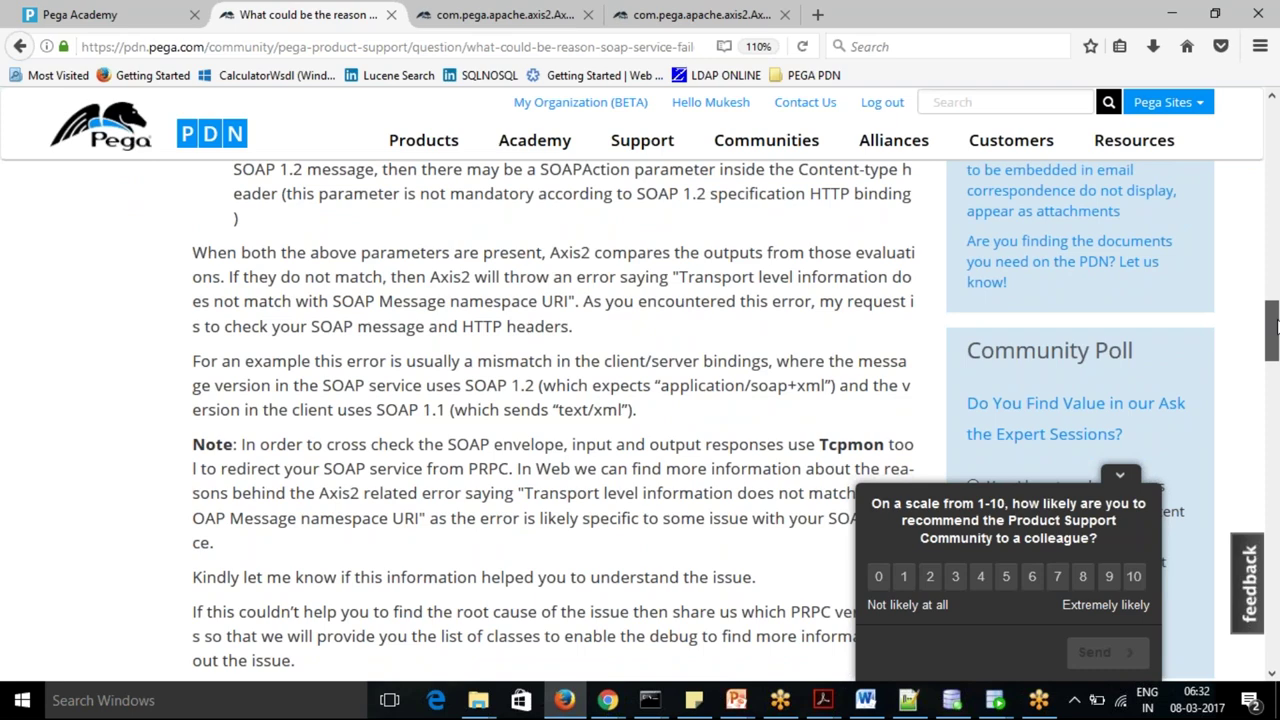
{"action": "left_click_drag", "start_coordinate": [1276, 326], "coordinate": [1276, 325]}
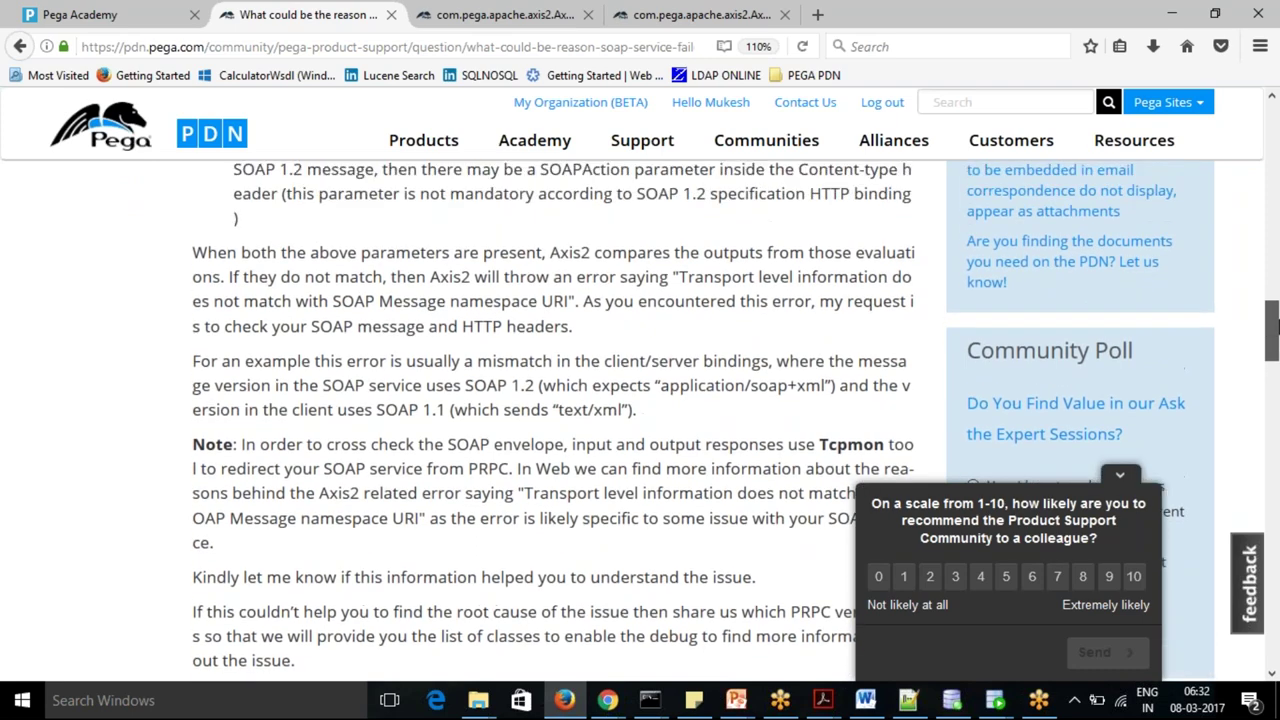
{"action": "left_click", "coordinate": [115, 14]}
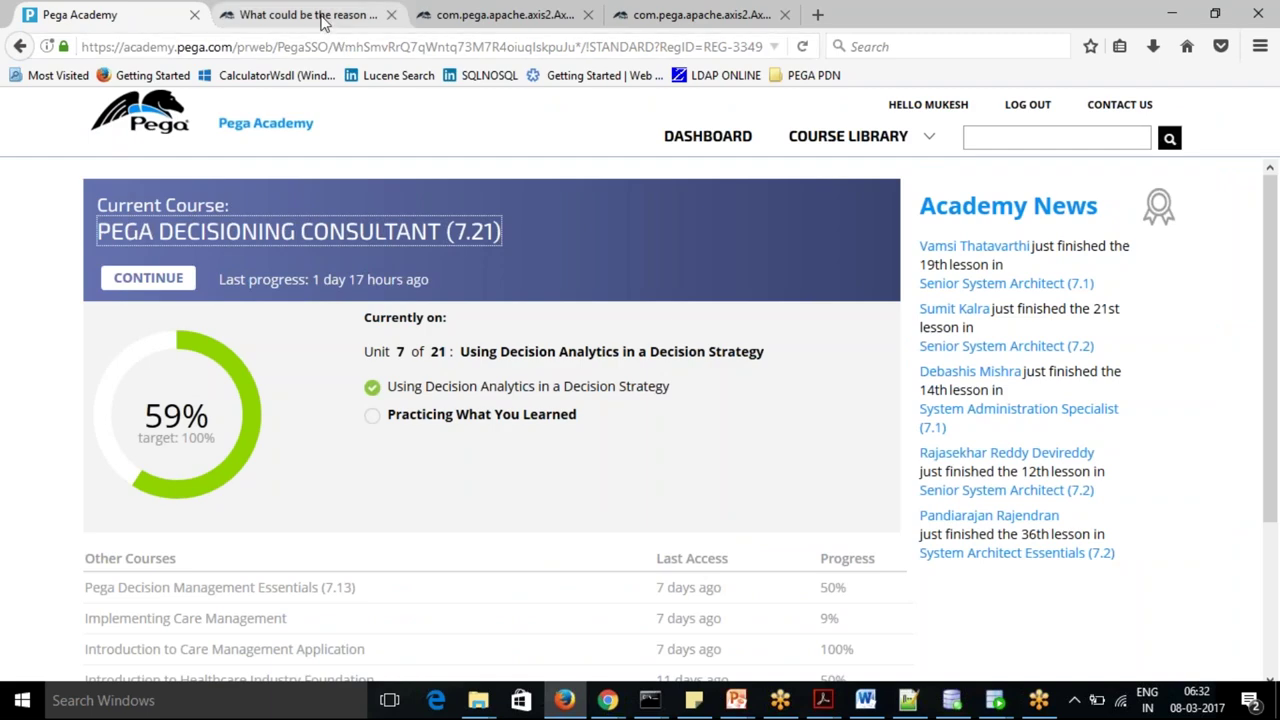
{"action": "left_click", "coordinate": [322, 20]}
{"action": "left_click", "coordinate": [541, 16]}
{"action": "left_click", "coordinate": [645, 17]}
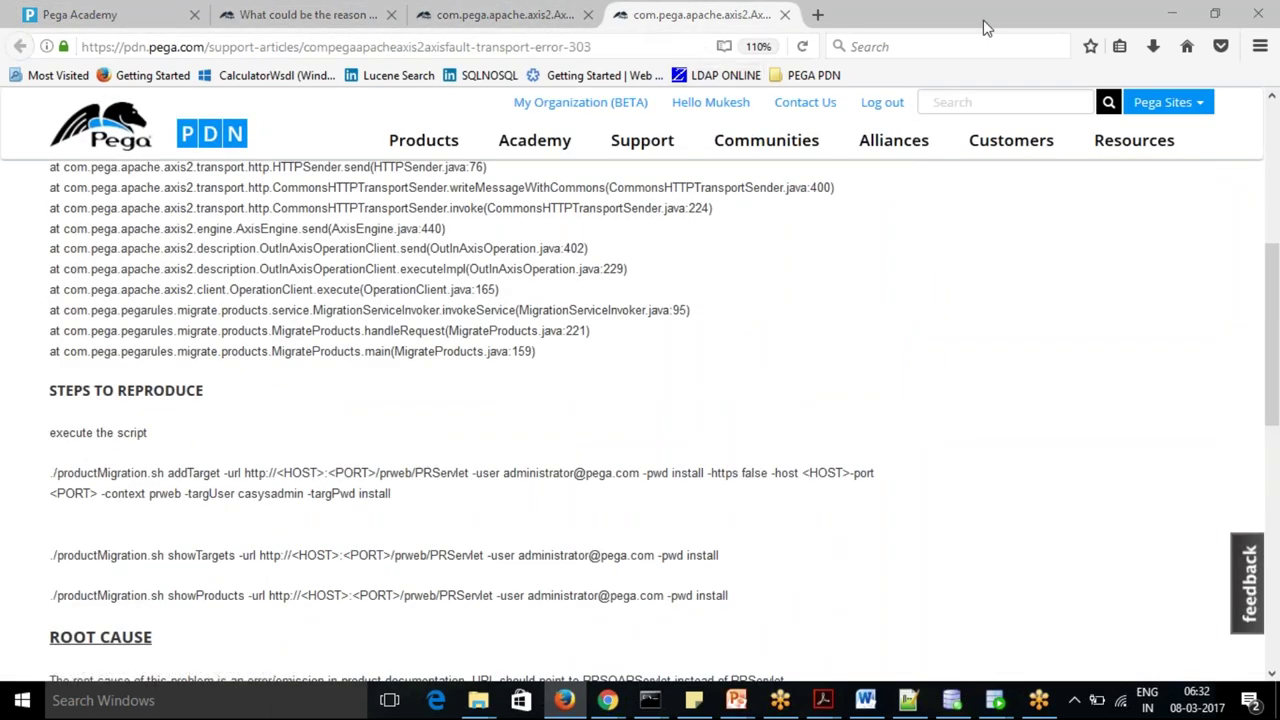
- Open the bookmarked Microsoft CalculatorWsdl page in a new tab and examine the Calculator.wsdl definitions through to the service address
{"action": "left_click", "coordinate": [821, 14]}
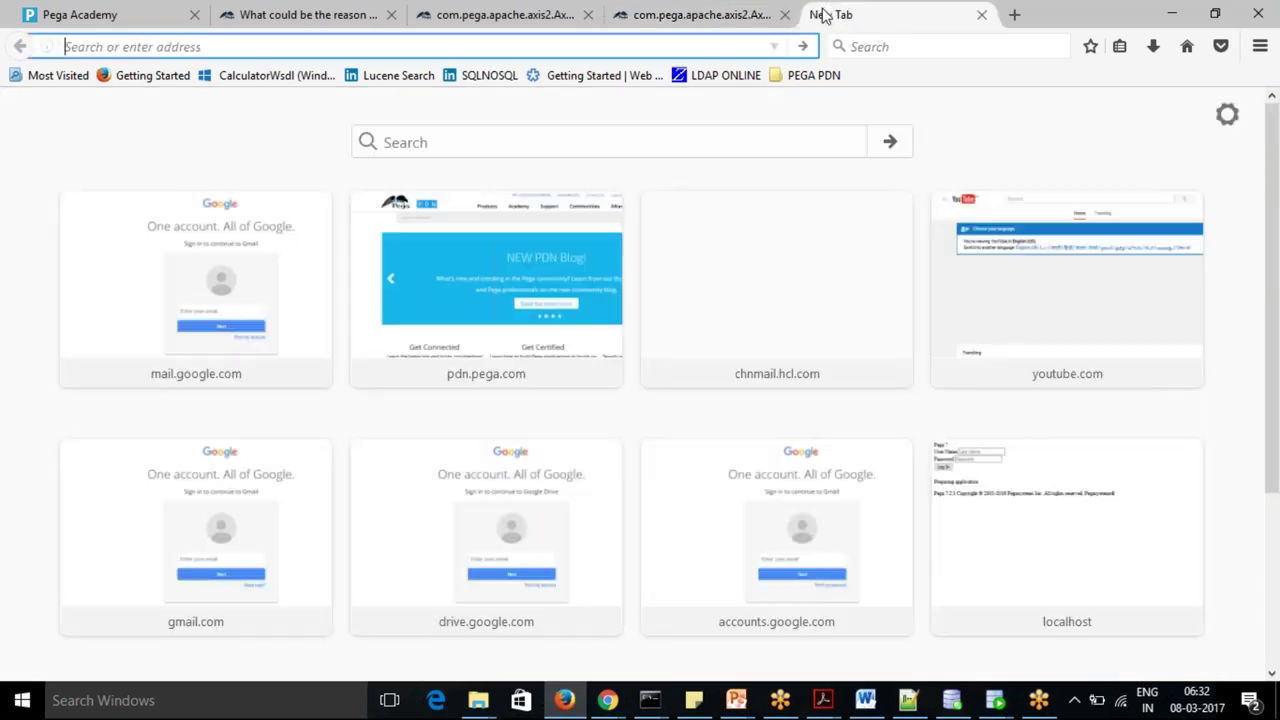
{"action": "left_click", "coordinate": [281, 78]}
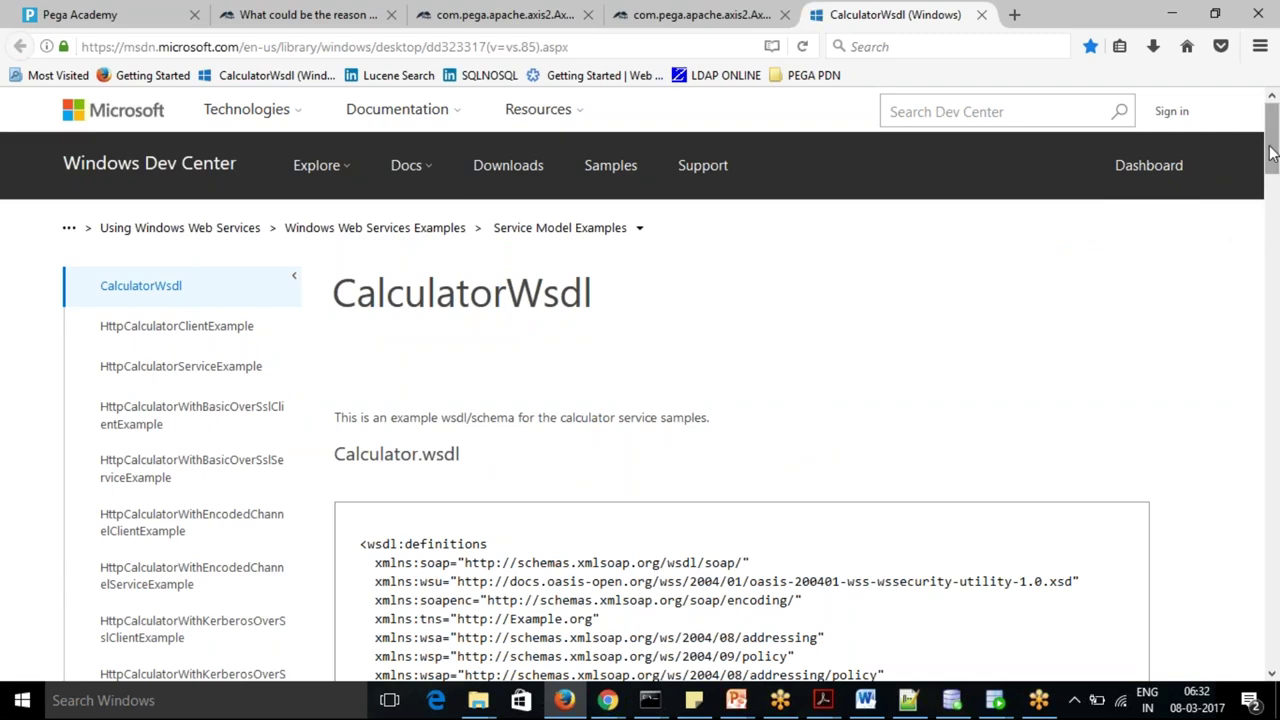
{"action": "left_click_drag", "start_coordinate": [1273, 155], "coordinate": [1272, 193]}
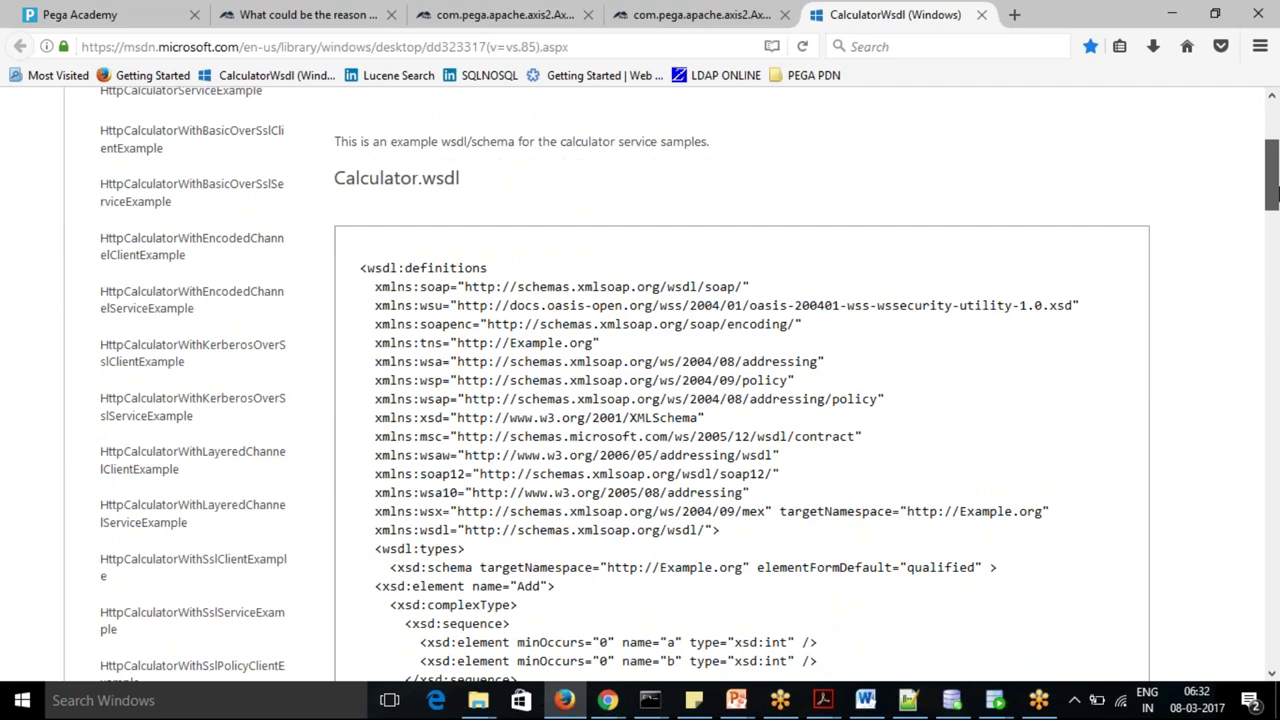
{"action": "left_click_drag", "start_coordinate": [1272, 193], "coordinate": [1273, 376]}
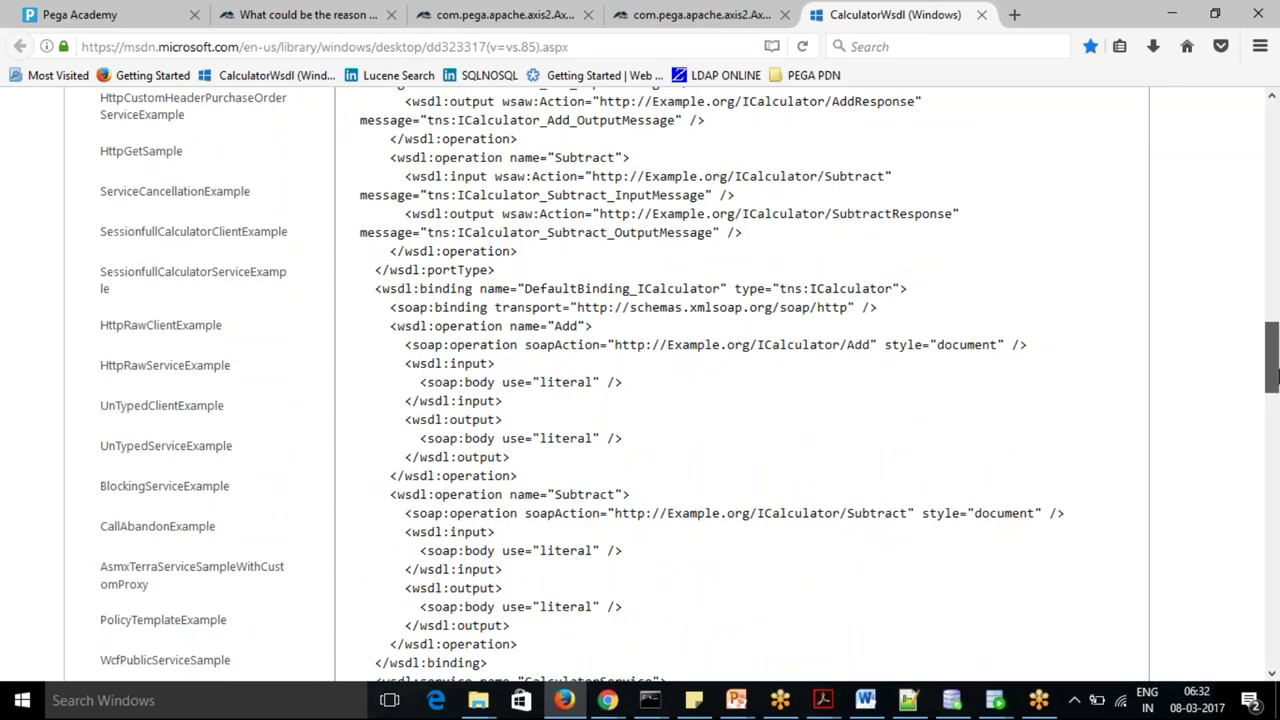
{"action": "left_click_drag", "start_coordinate": [1273, 378], "coordinate": [1275, 481]}
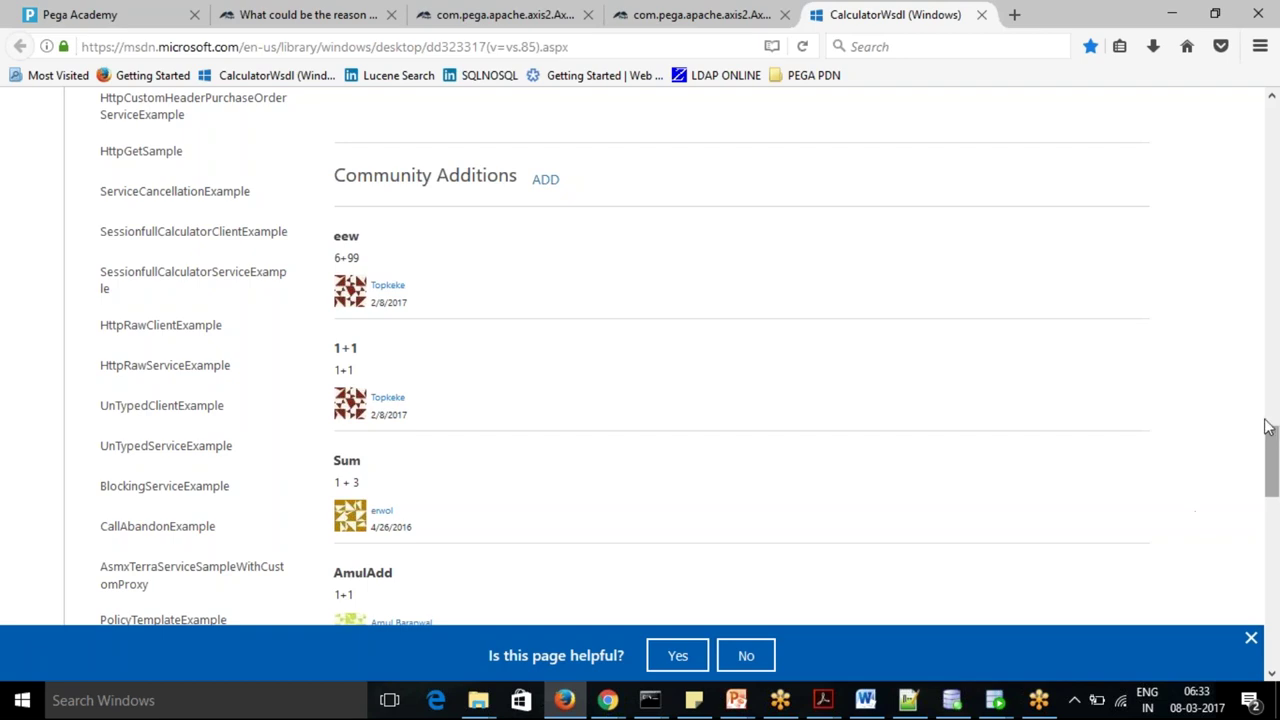
{"action": "mouse_move", "coordinate": [1274, 444]}
{"action": "left_mouse_down"}
{"action": "mouse_move", "coordinate": [1271, 543]}
{"action": "mouse_move", "coordinate": [1273, 423]}
{"action": "left_mouse_up"}
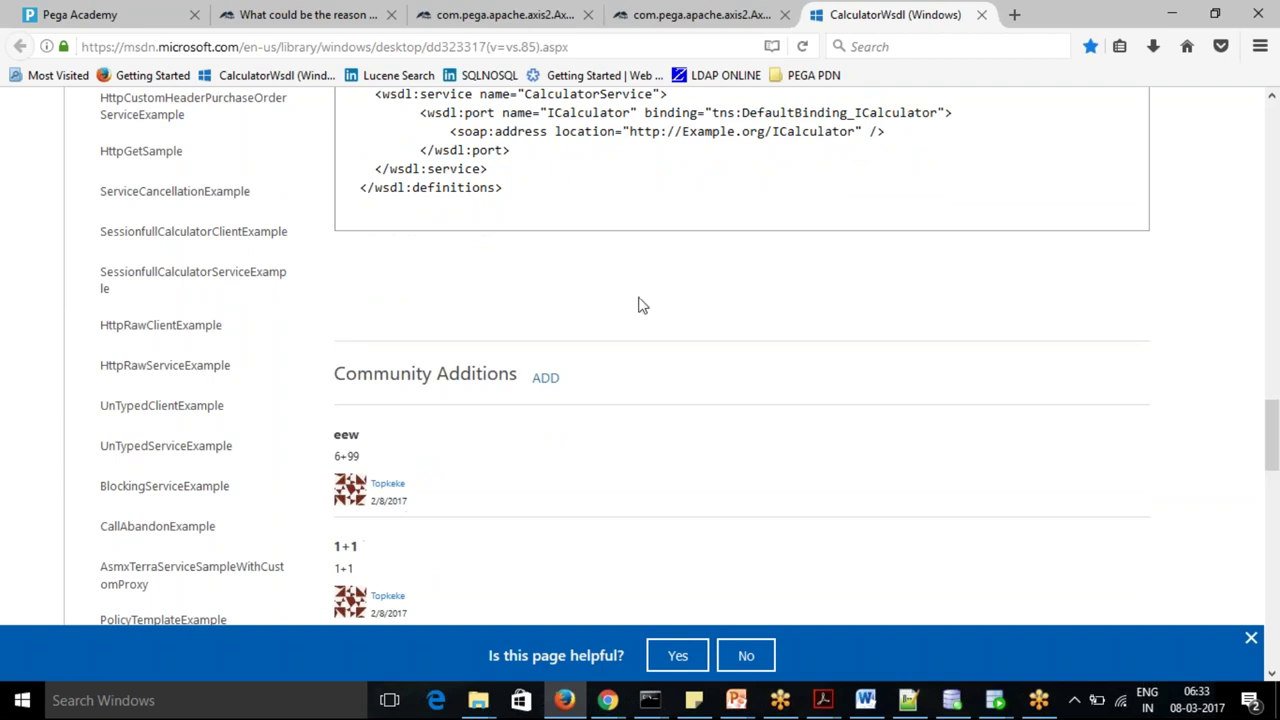
- Follow the ADD link for Community Additions and return, and open the SessionfullCalculatorServiceExample page from the service model examples
{"action": "left_click", "coordinate": [542, 381]}
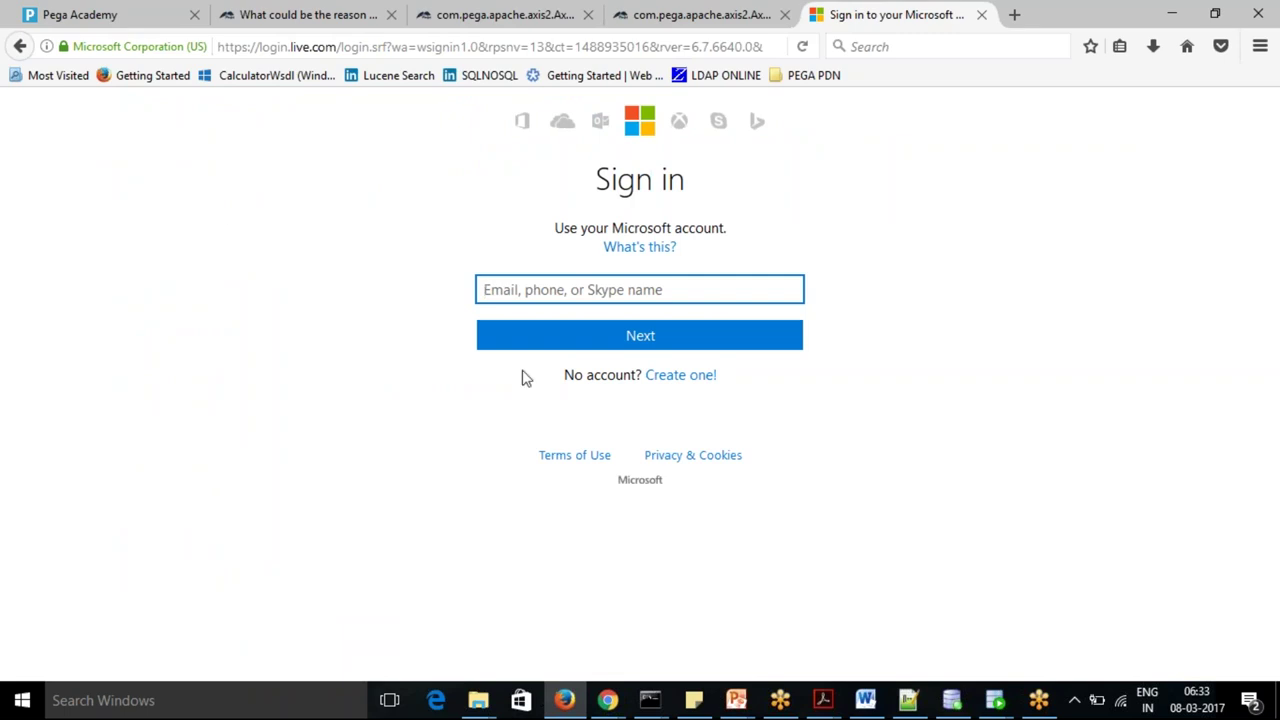
{"action": "left_click", "coordinate": [14, 48]}
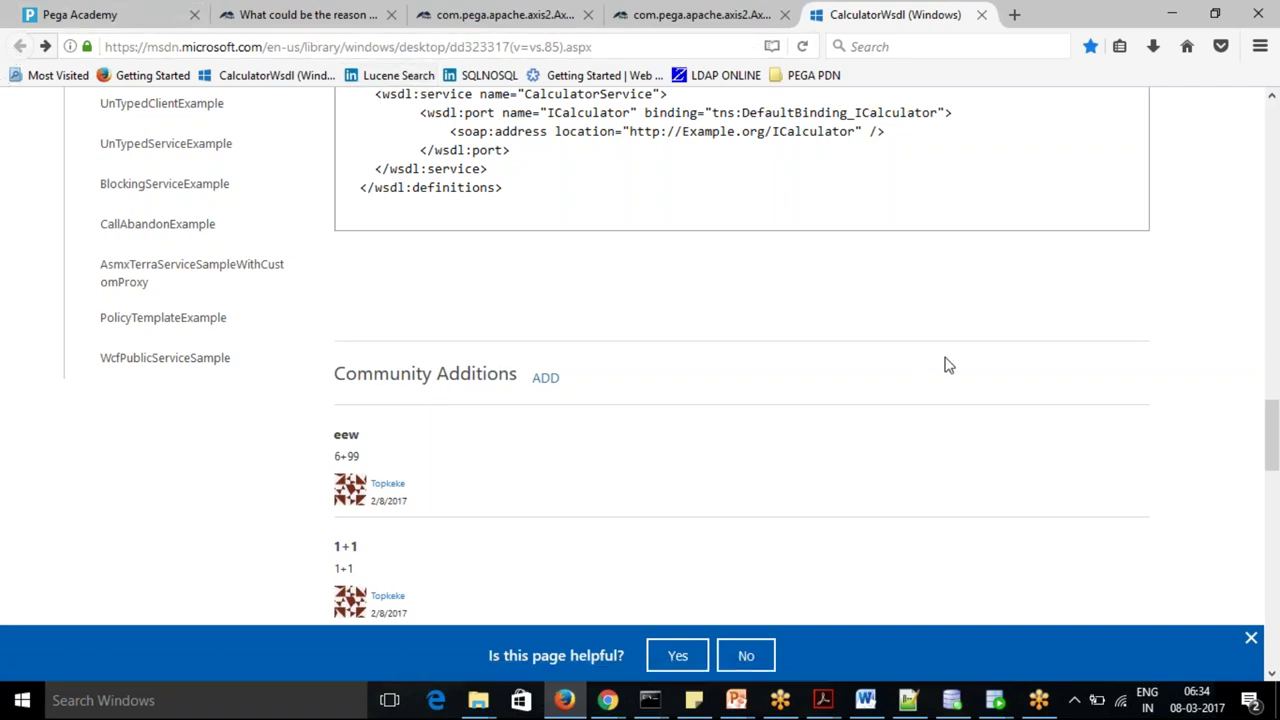
{"action": "left_click_drag", "start_coordinate": [1270, 448], "coordinate": [1268, 333]}
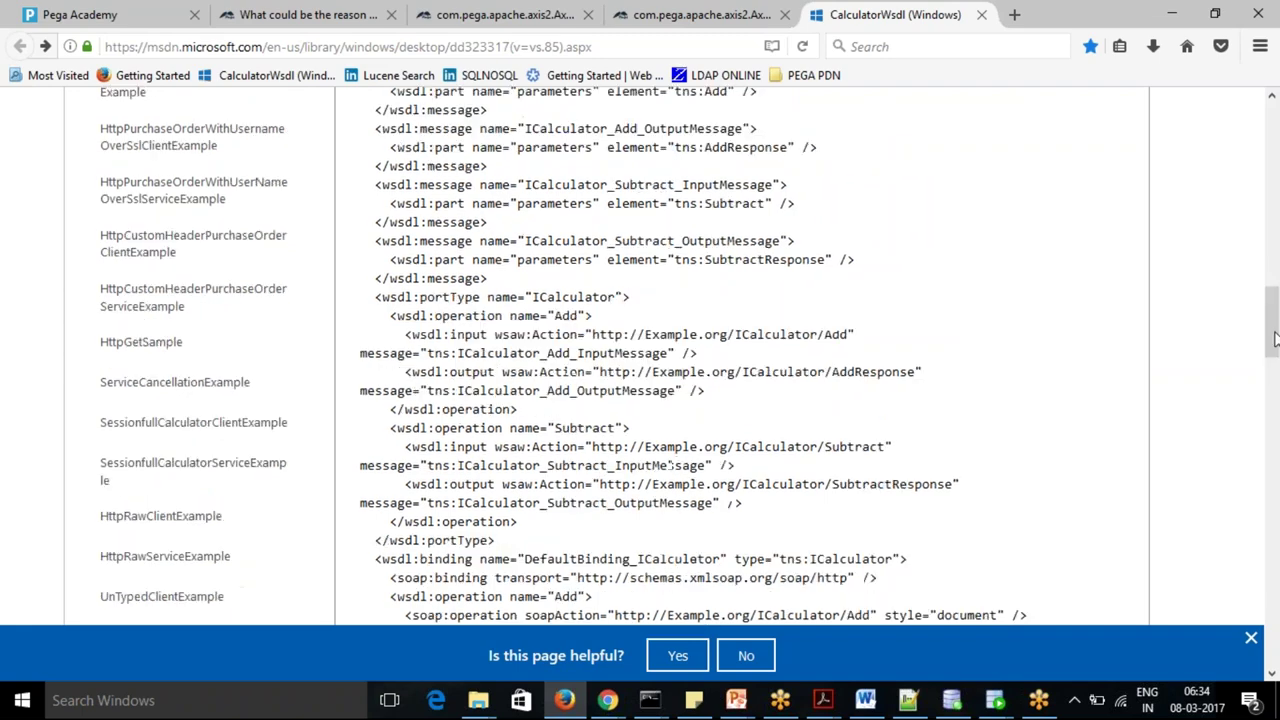
{"action": "left_click", "coordinate": [180, 467]}
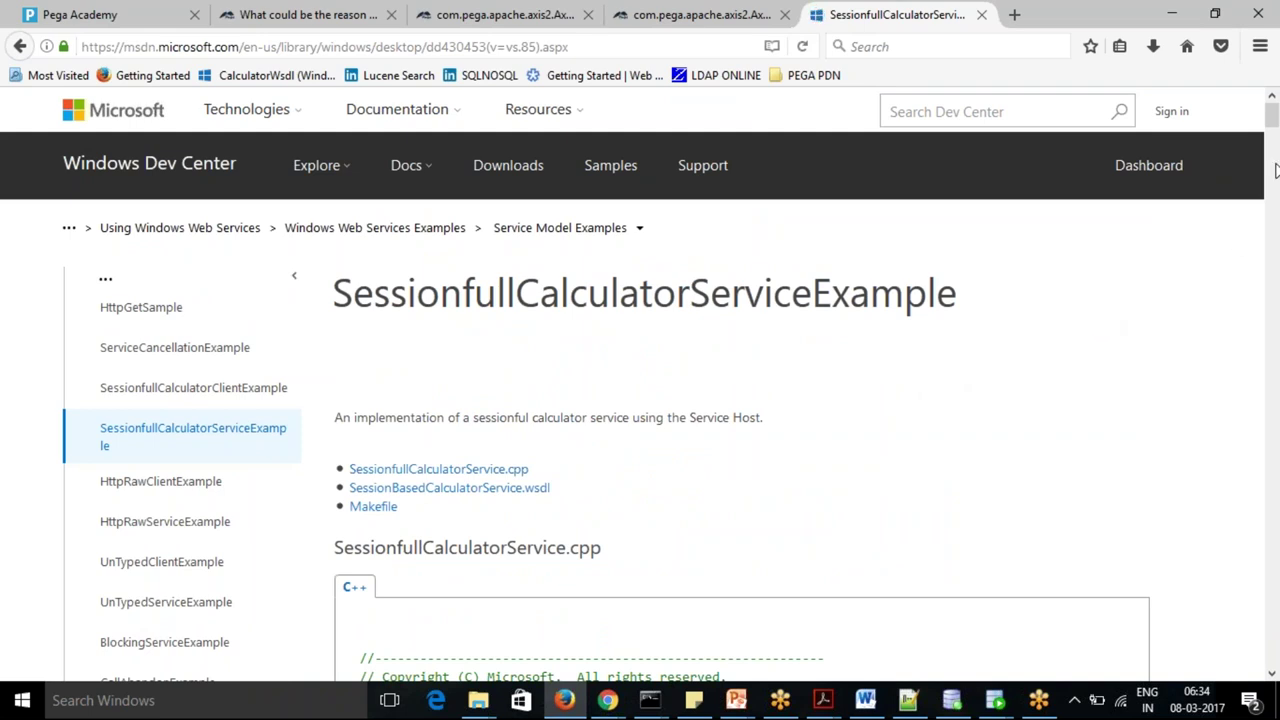
- Jump to the SessionBasedCalculatorService.wsdl listing and examine its definitions, port type operations and the SubtractResponse action URL
{"action": "left_click_drag", "start_coordinate": [1272, 118], "coordinate": [1272, 126]}
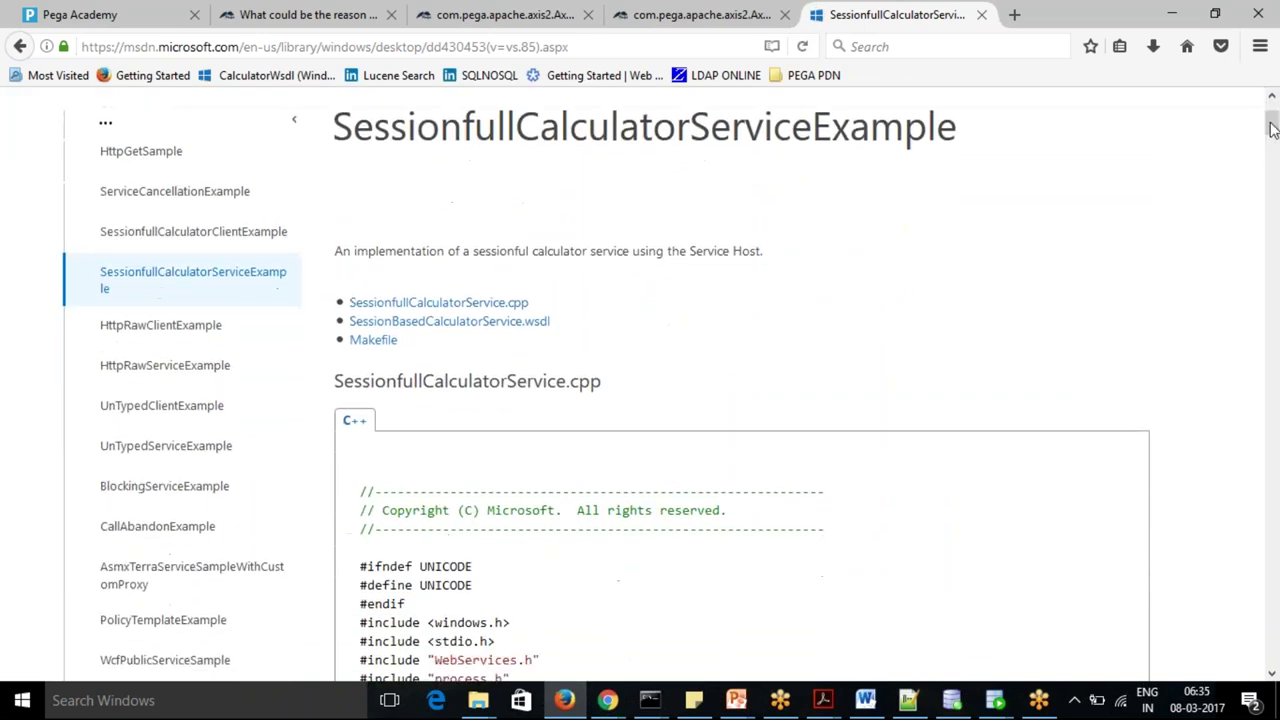
{"action": "left_click", "coordinate": [479, 322]}
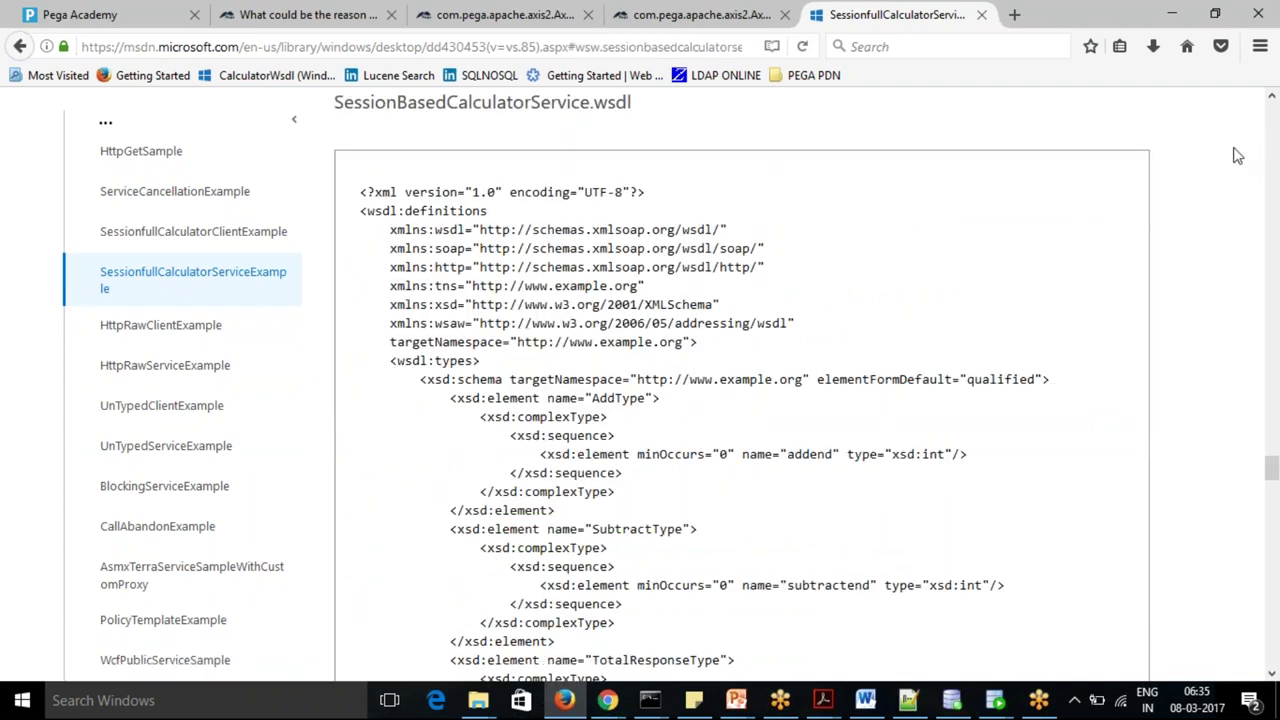
{"action": "left_click_drag", "start_coordinate": [1274, 473], "coordinate": [1272, 524]}
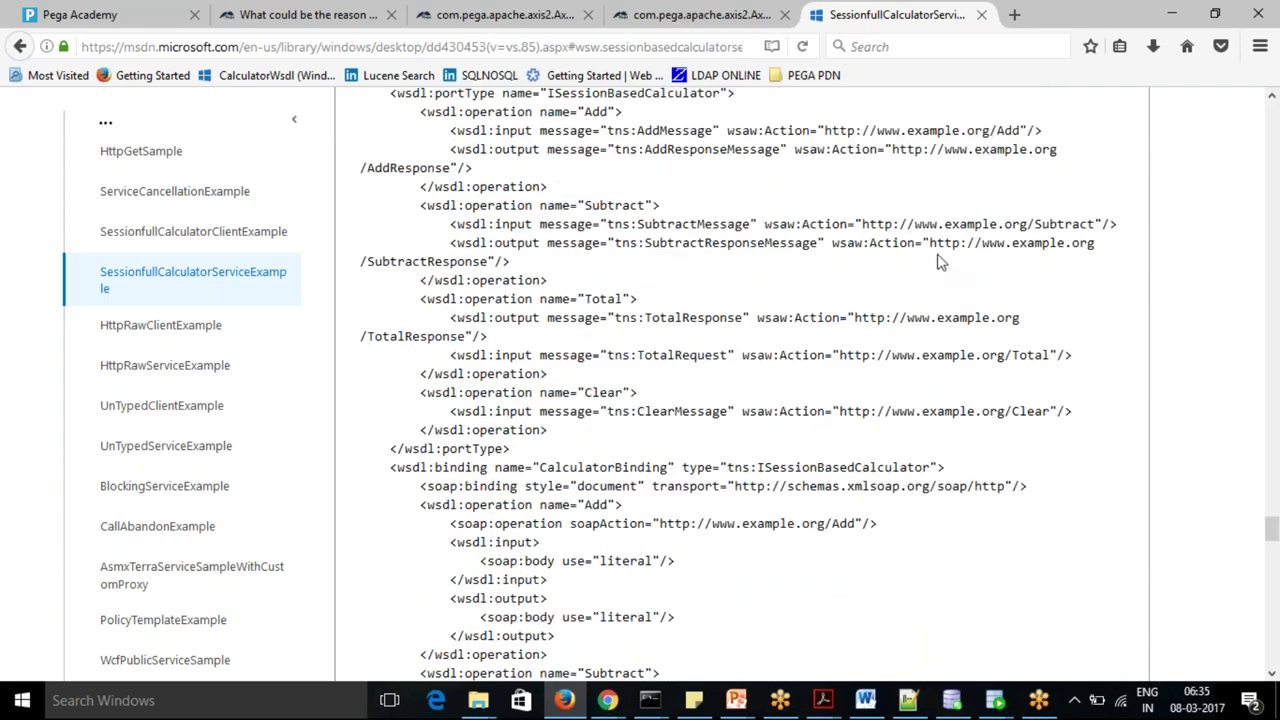
{"action": "left_click_drag", "start_coordinate": [929, 243], "coordinate": [488, 262]}
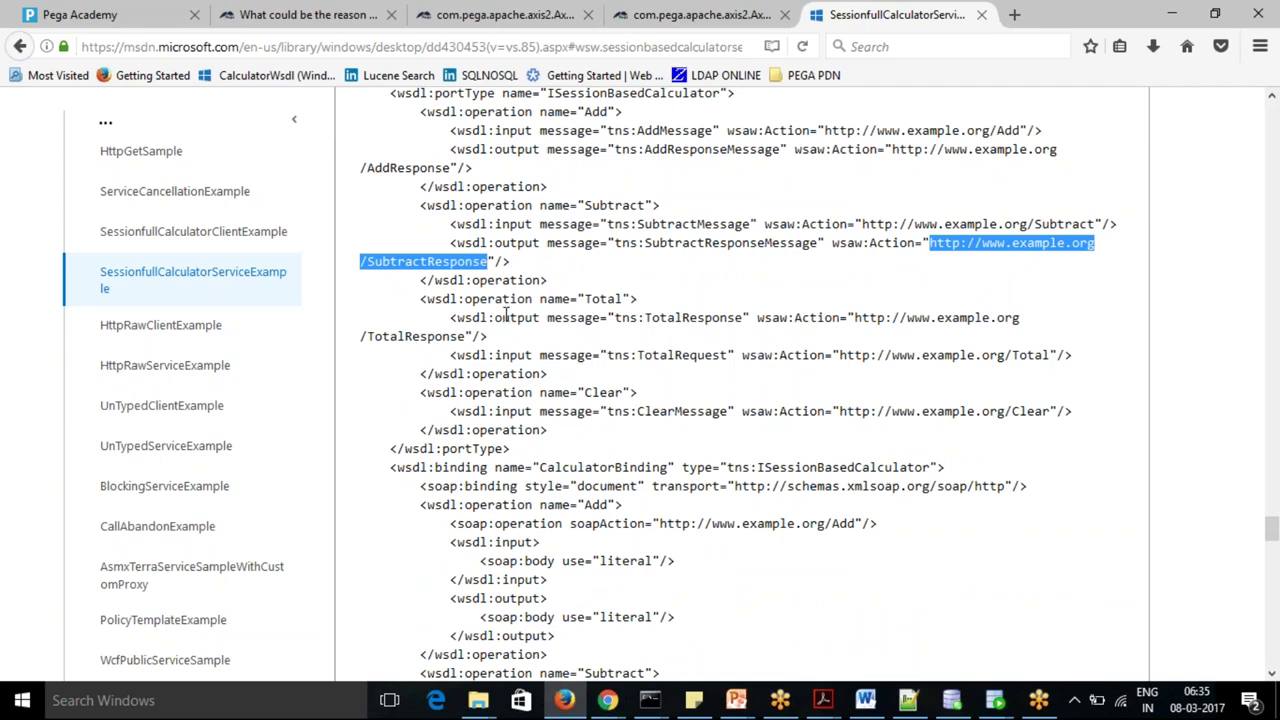
{"action": "left_click_drag", "start_coordinate": [1273, 535], "coordinate": [1273, 467]}
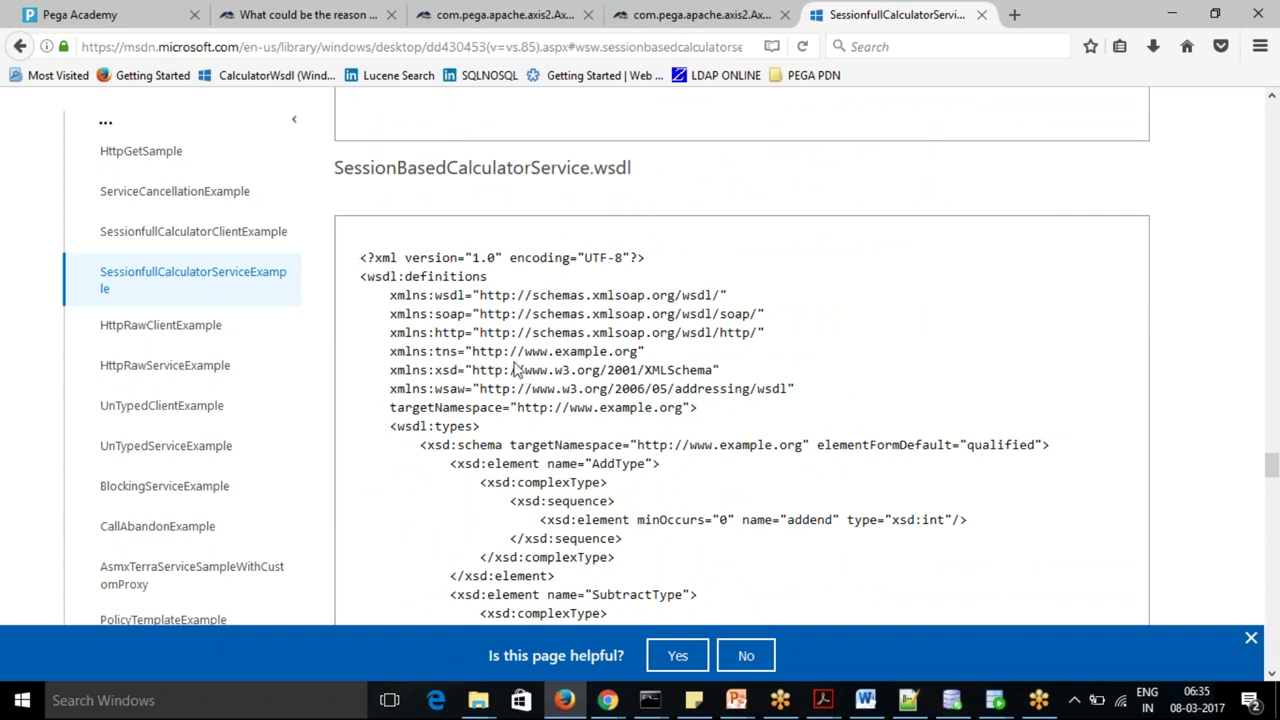
{"action": "left_click_drag", "start_coordinate": [472, 351], "coordinate": [640, 351]}
{"action": "key", "text": "ctrl+c"}
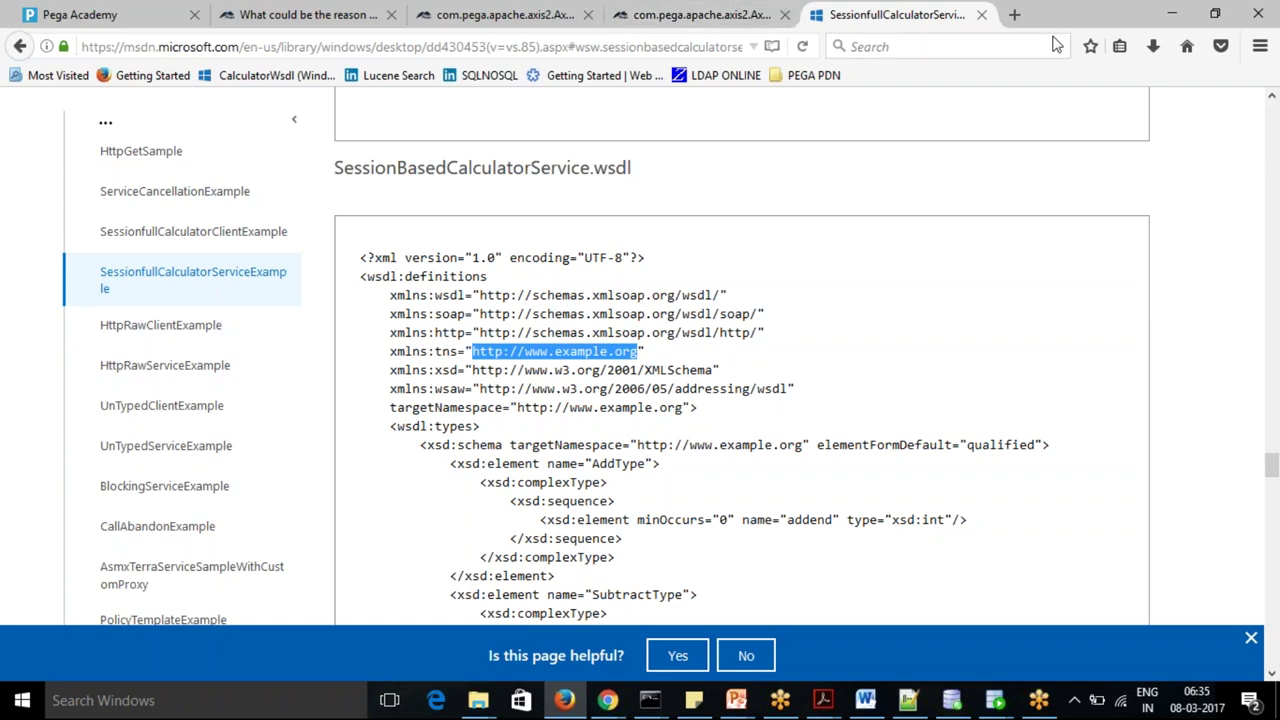
{"action": "left_click", "coordinate": [1014, 14]}
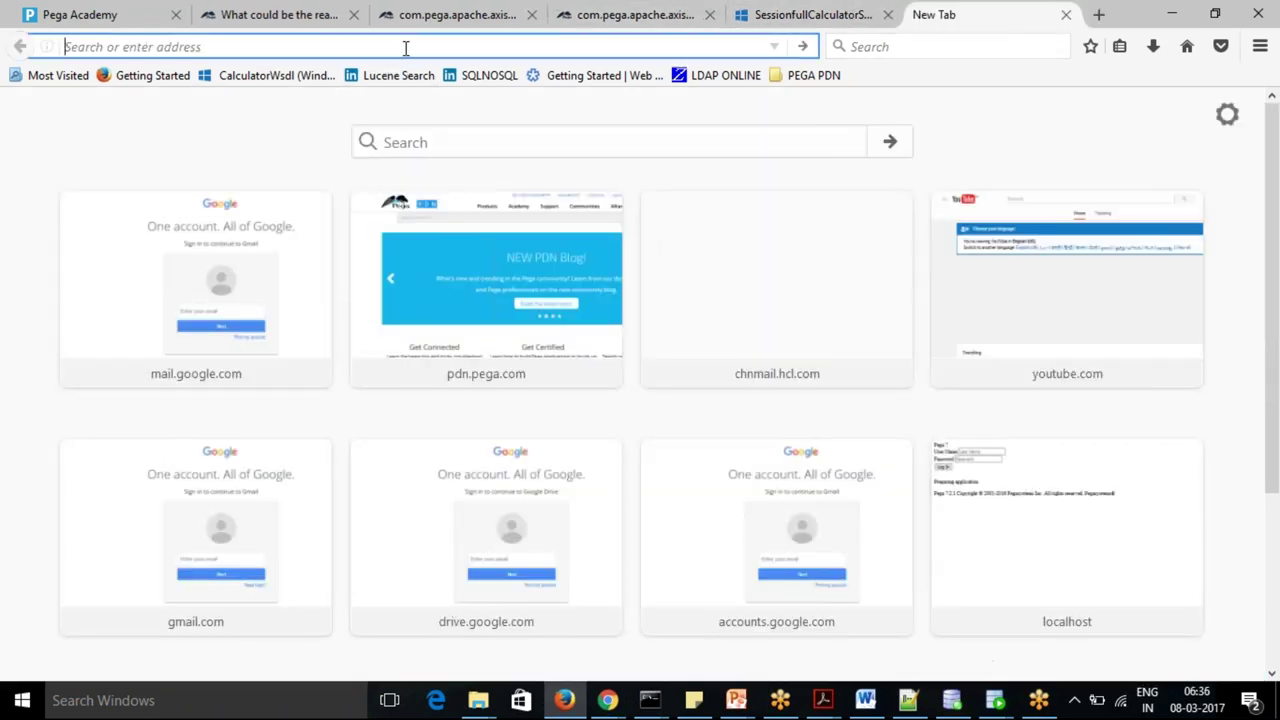
{"action": "key", "text": "ctrl+v"}
{"action": "key", "text": "Return"}
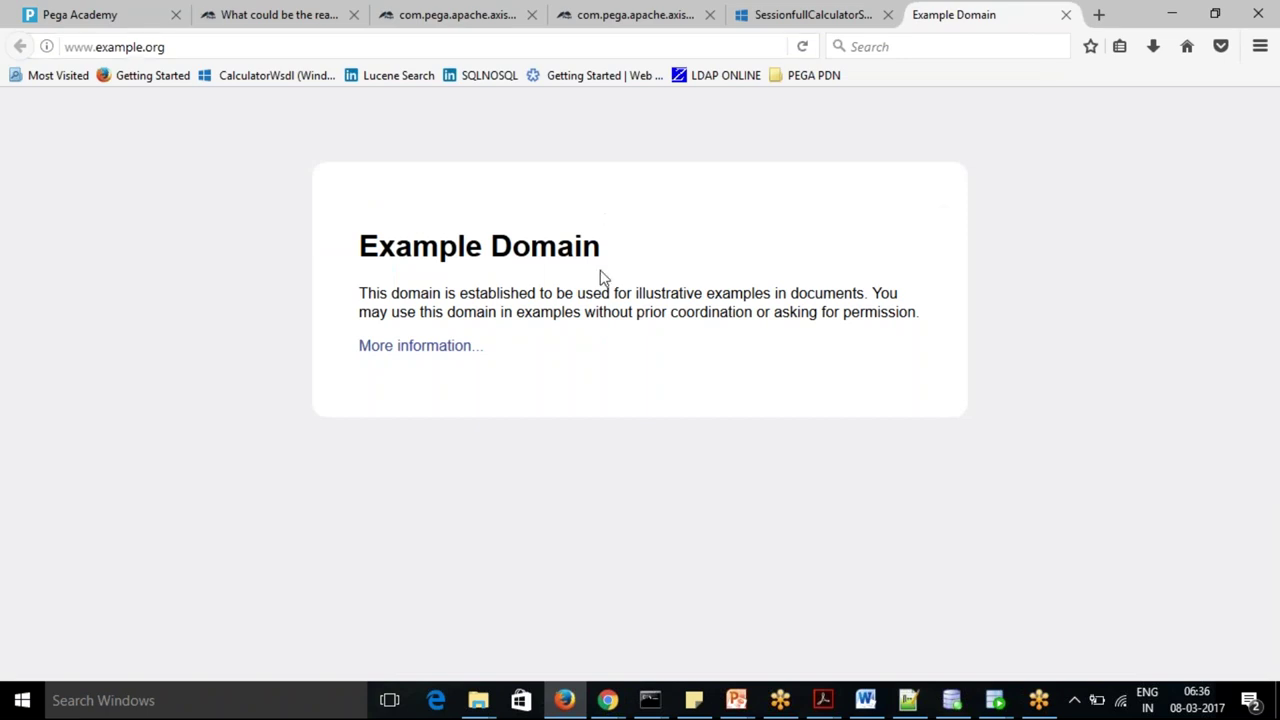
{"action": "left_click", "coordinate": [442, 352]}
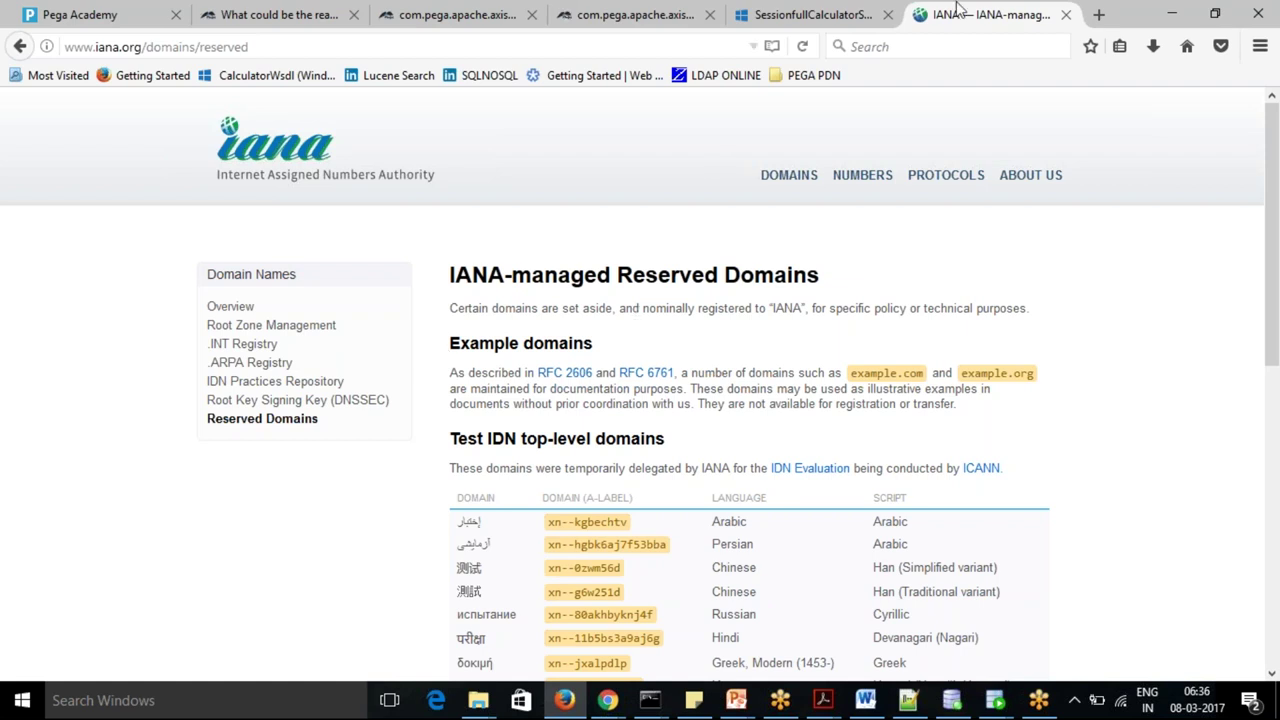
{"action": "left_click", "coordinate": [1067, 15]}
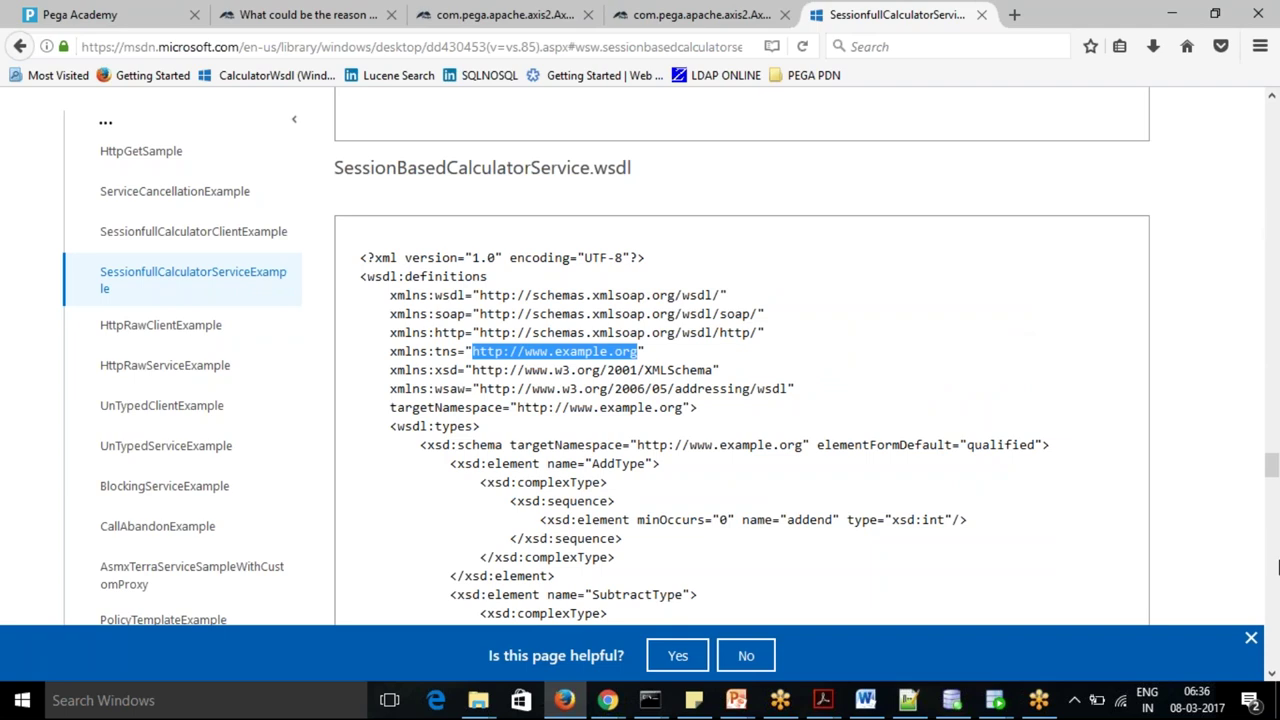
{"action": "left_click_drag", "start_coordinate": [1271, 466], "coordinate": [1272, 480]}
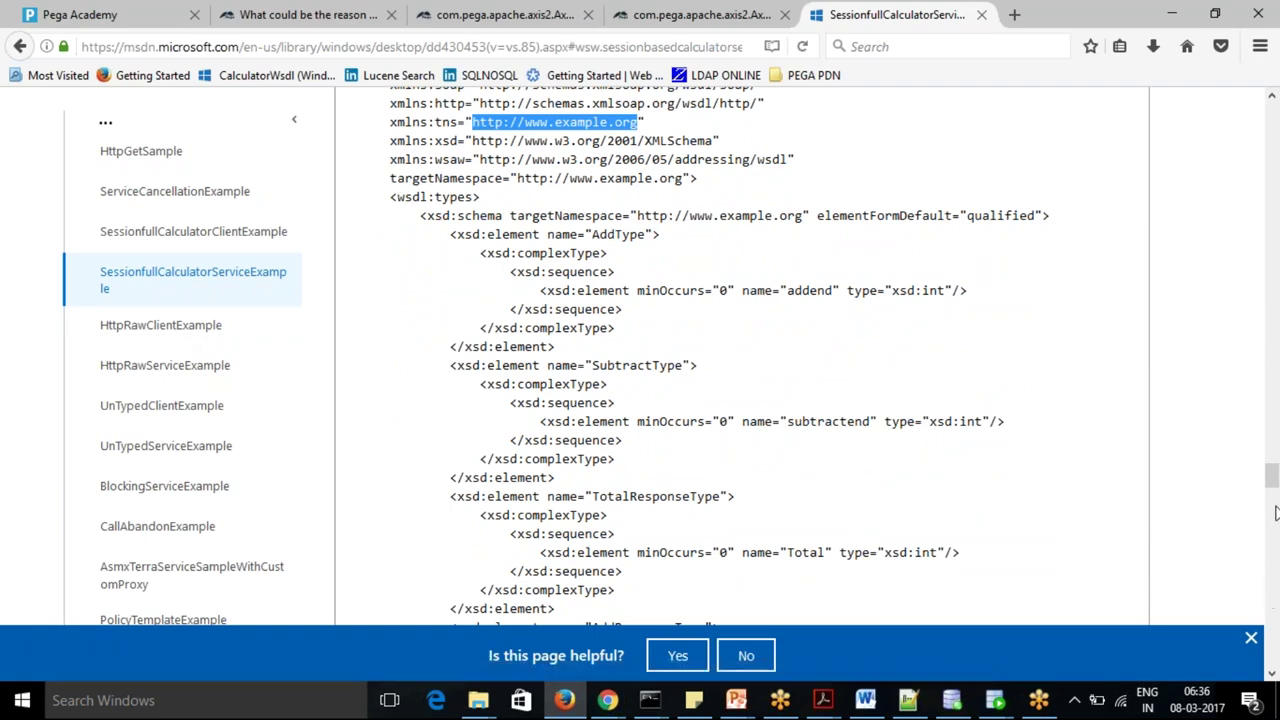
{"action": "left_click_drag", "start_coordinate": [1272, 490], "coordinate": [1258, 104]}
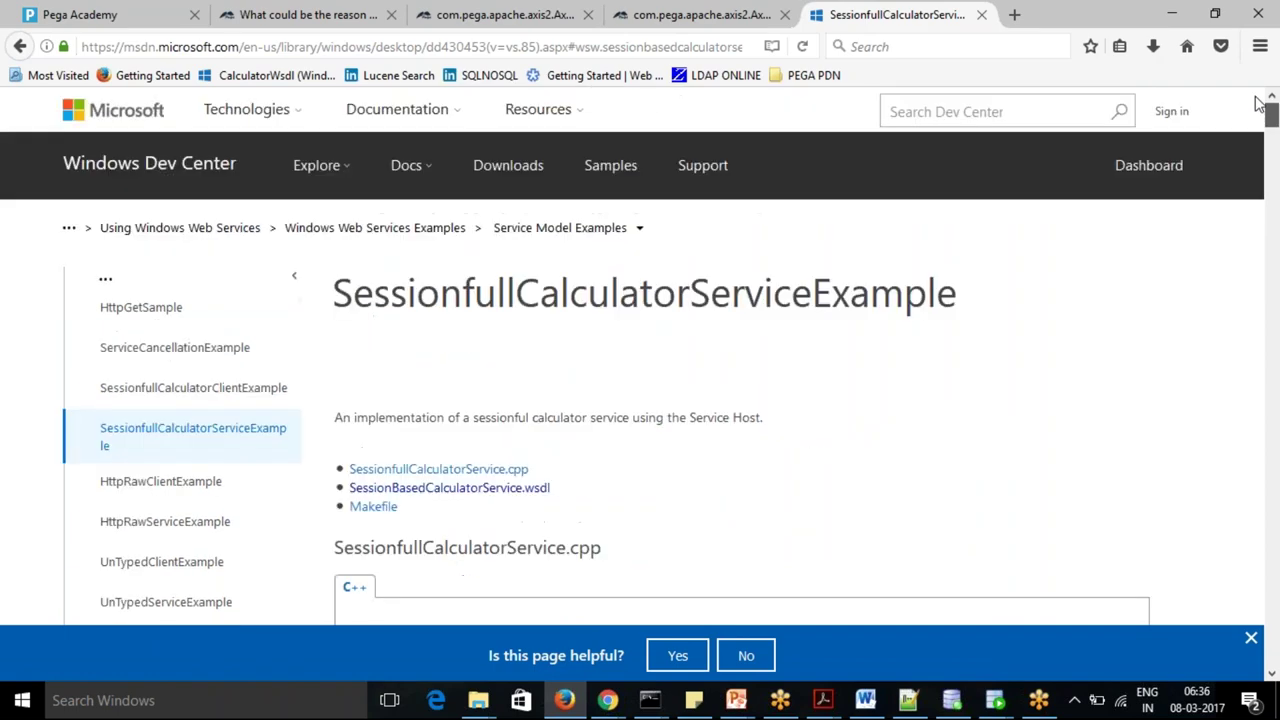
{"action": "left_click", "coordinate": [268, 10]}
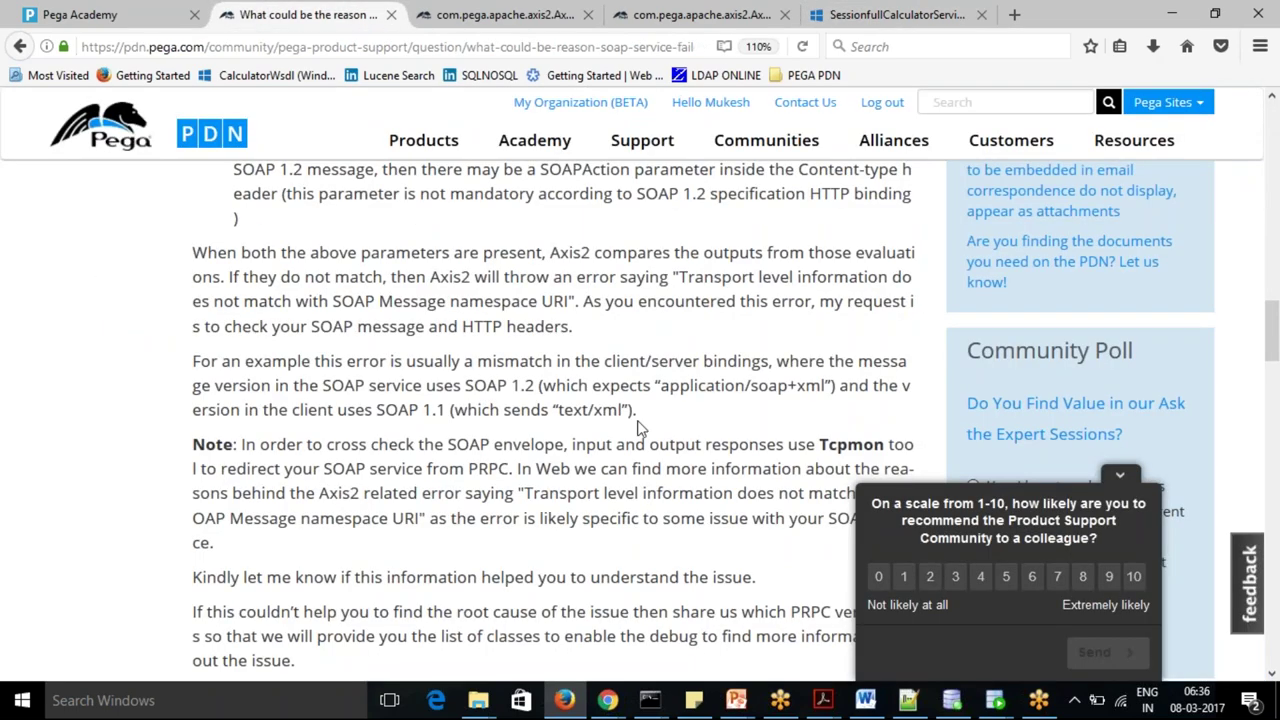
{"action": "left_click", "coordinate": [896, 18]}
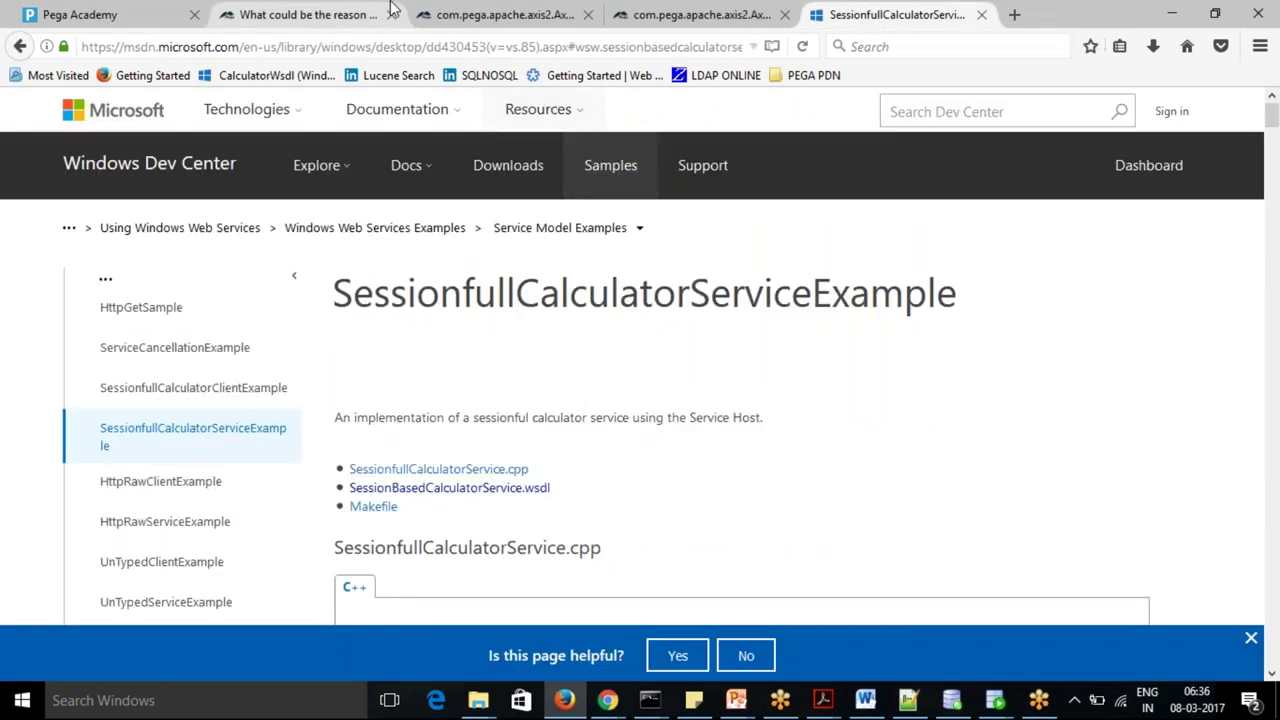
{"action": "left_click", "coordinate": [372, 45]}
{"action": "type", "text": "google.com/"}
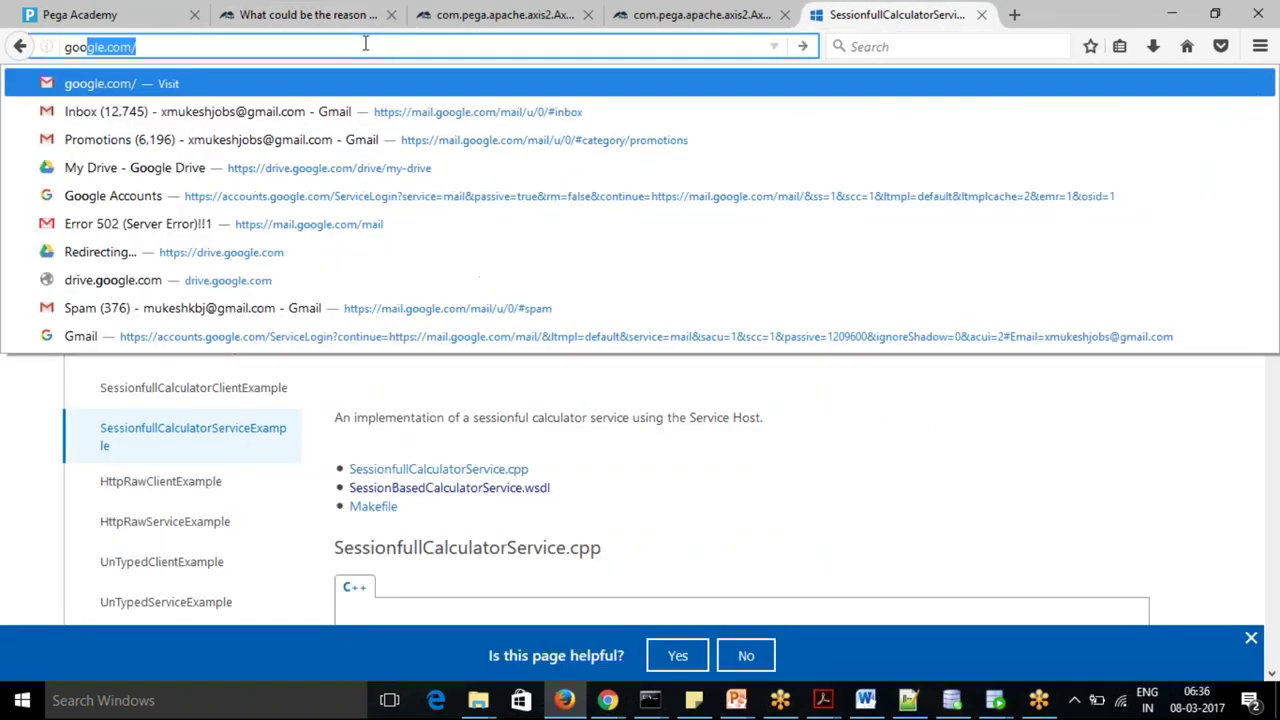
{"action": "left_click", "coordinate": [282, 80]}
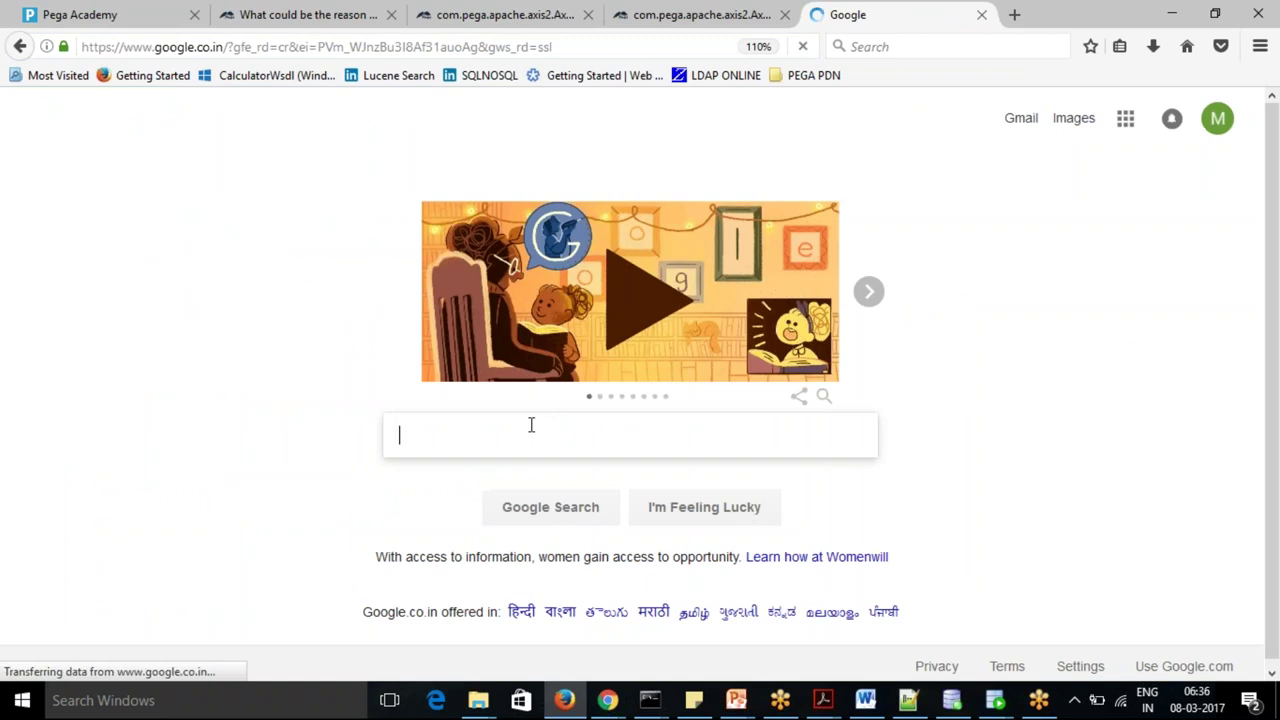
{"action": "type", "text": "samc"}
{"action": "key", "text": "BackSpace"}
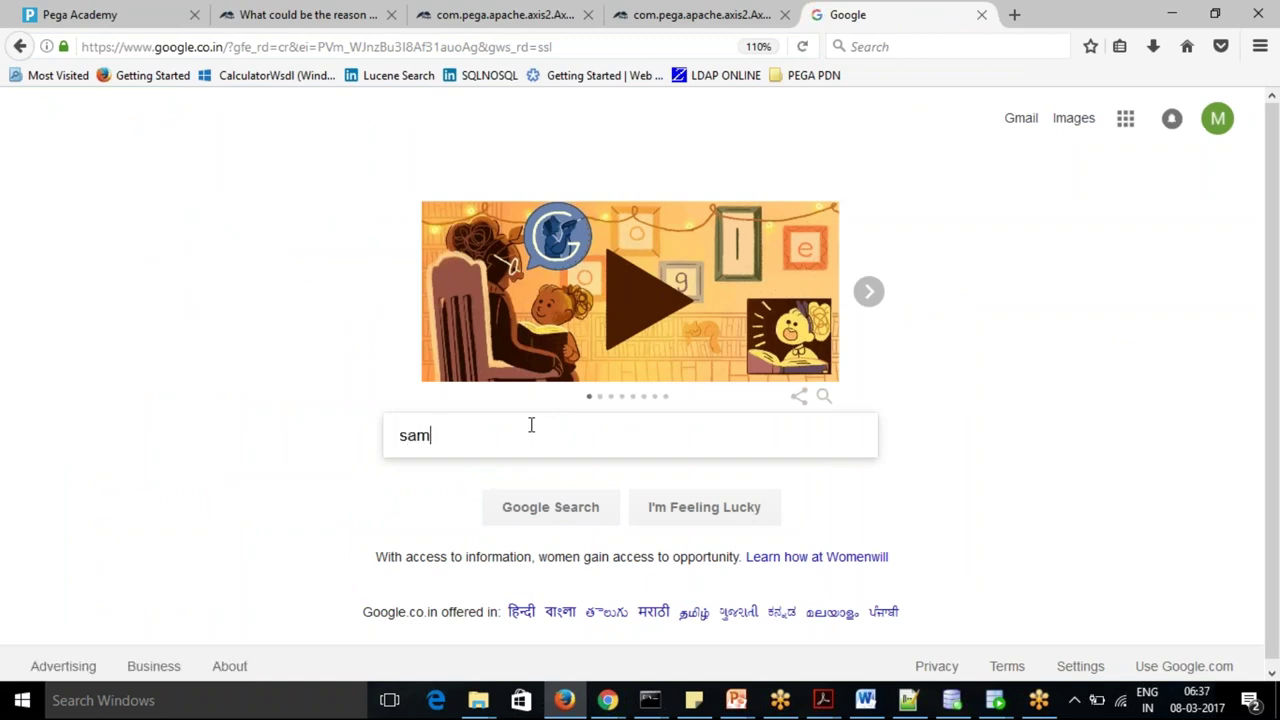
{"action": "type", "text": "ple"}
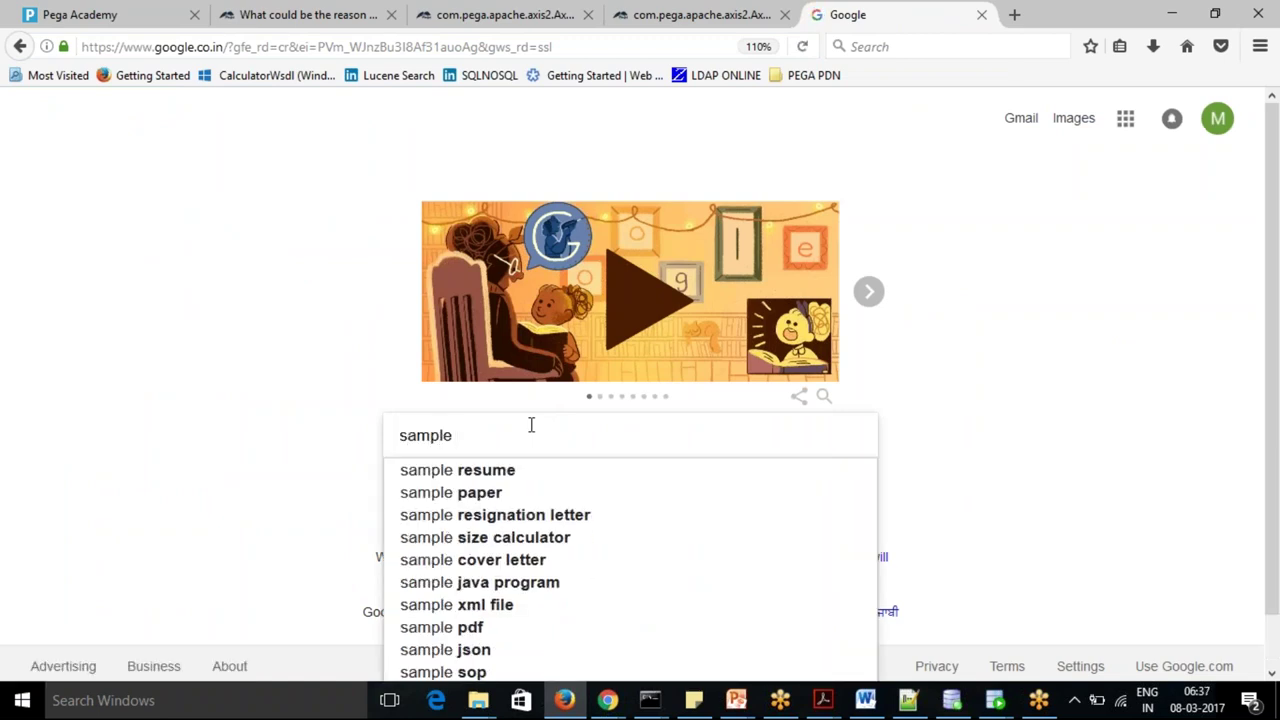
- Switch to Chrome, check the ShowServiceEnvelope test window, and bring up the w3schools tempconvert.asmx WSDL page
{"action": "mouse_move", "coordinate": [607, 700]}
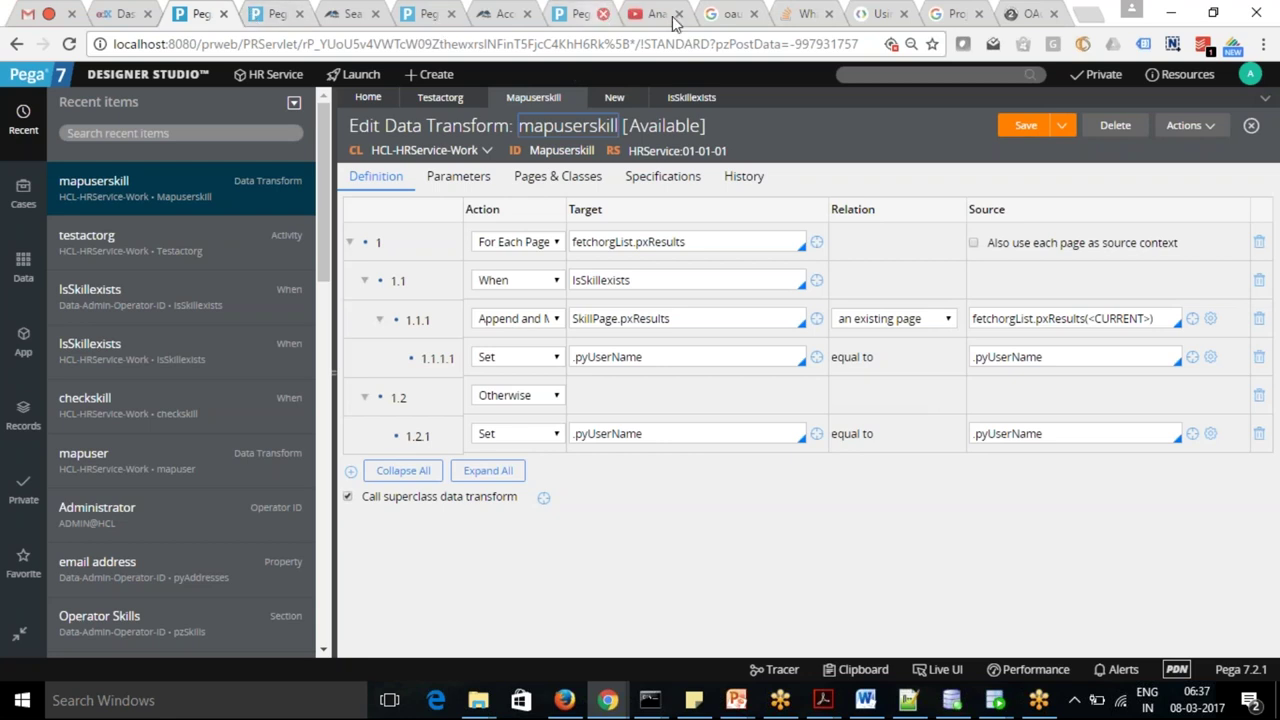
{"action": "mouse_move", "coordinate": [608, 704]}
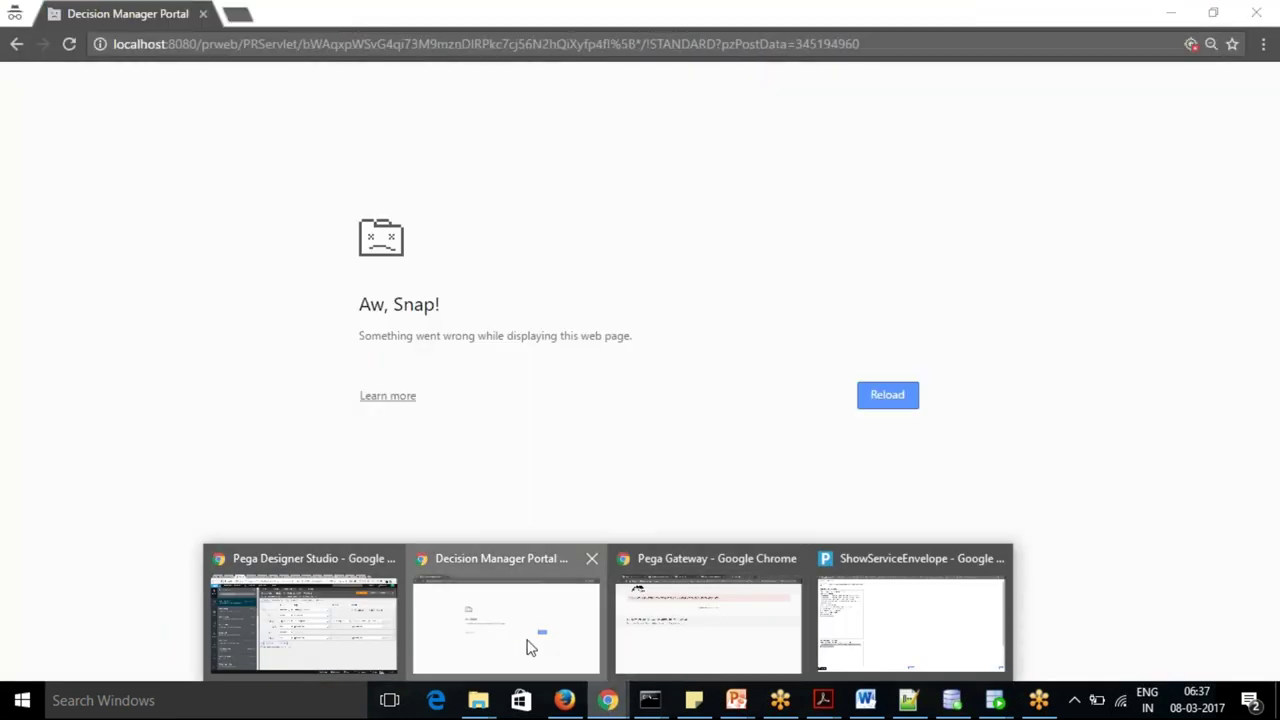
{"action": "left_click", "coordinate": [531, 647]}
{"action": "mouse_move", "coordinate": [608, 700]}
{"action": "left_click", "coordinate": [943, 614]}
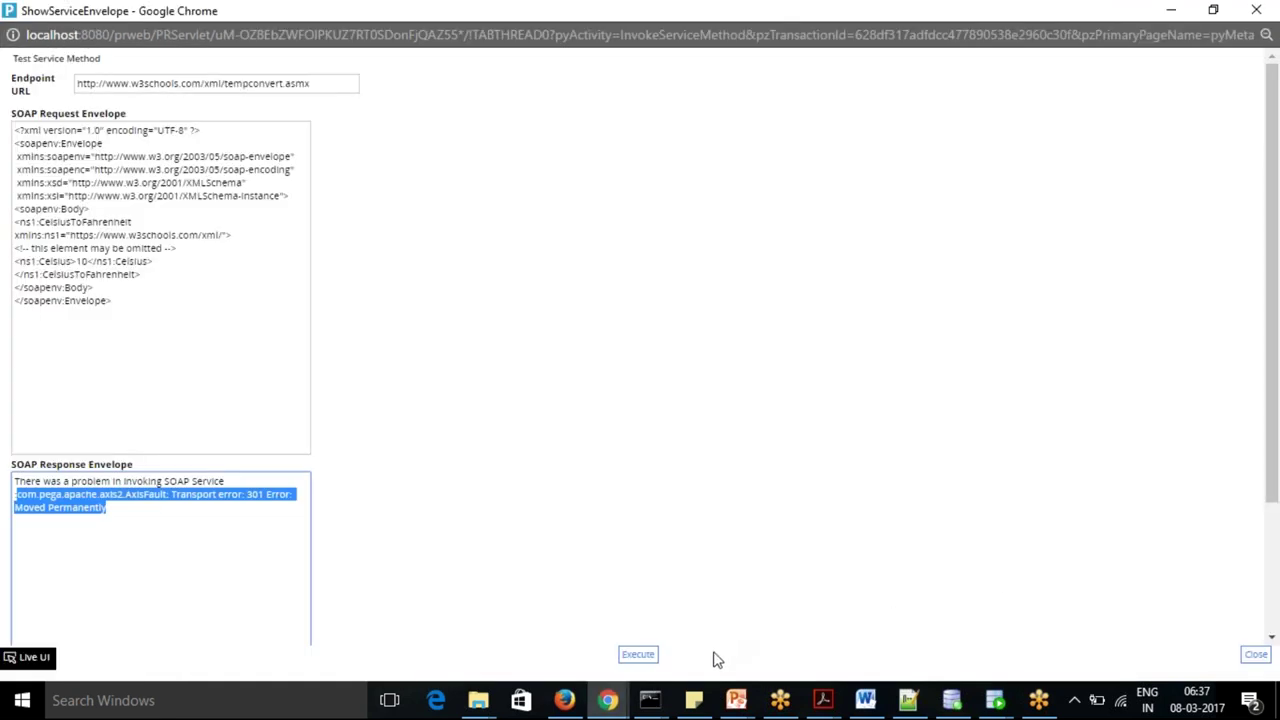
{"action": "left_click", "coordinate": [608, 700]}
{"action": "left_click", "coordinate": [695, 608]}
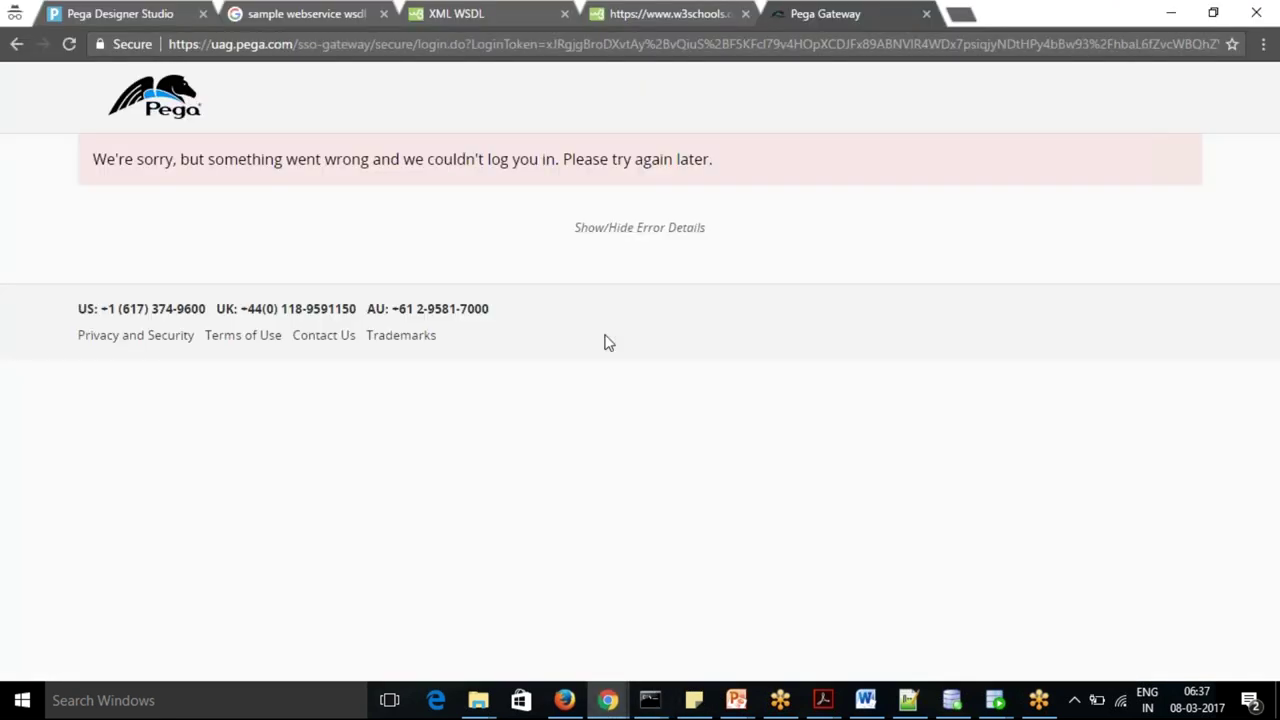
{"action": "left_click", "coordinate": [679, 13]}
{"action": "left_click", "coordinate": [818, 15]}
{"action": "left_click", "coordinate": [671, 13]}
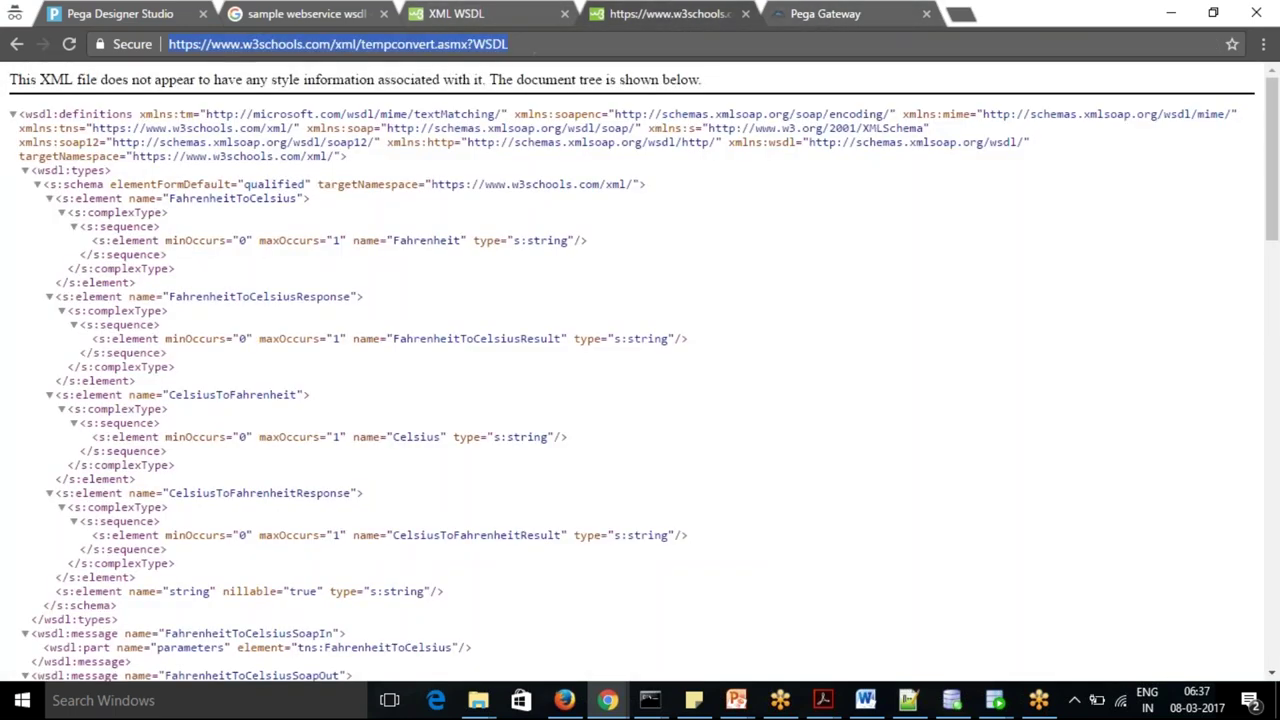
- Return to the TempConvert service page and invoke the CelsiusToFahrenheit operation with a Celsius value of 10
{"action": "left_click", "coordinate": [16, 45]}
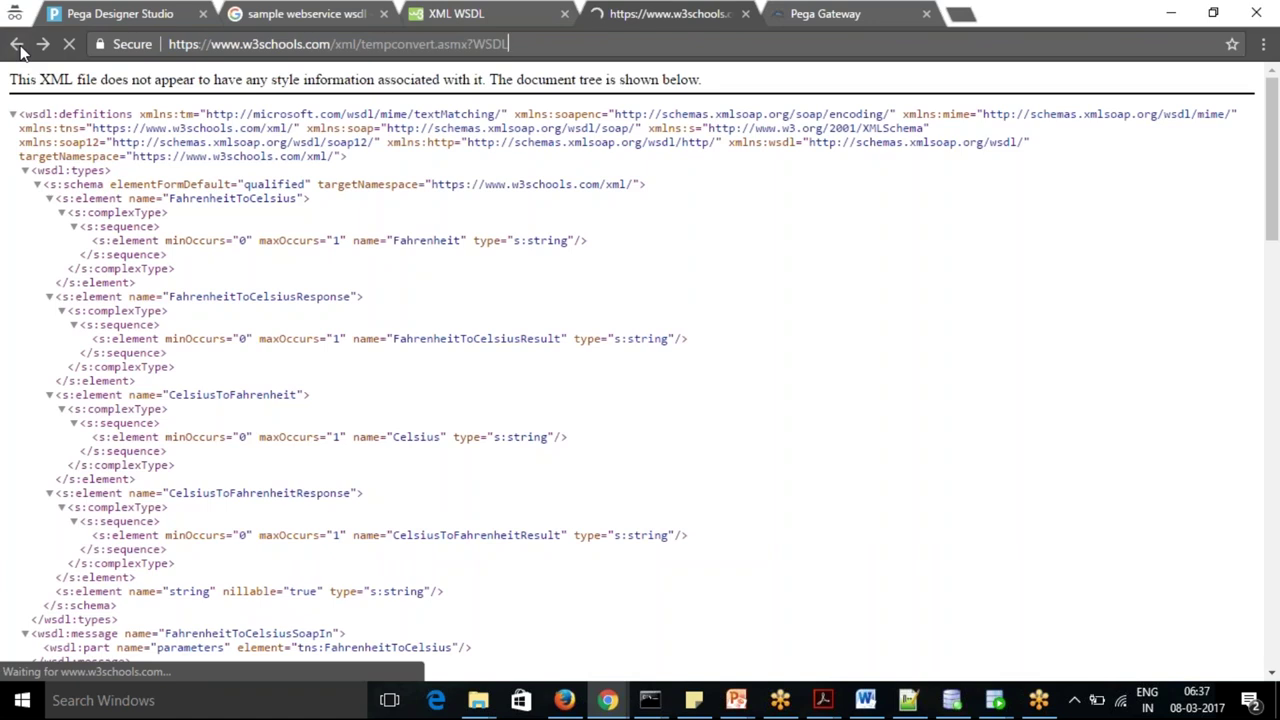
{"action": "left_click", "coordinate": [131, 150]}
{"action": "left_click", "coordinate": [185, 248]}
{"action": "type", "text": "10"}
{"action": "left_click", "coordinate": [420, 274]}
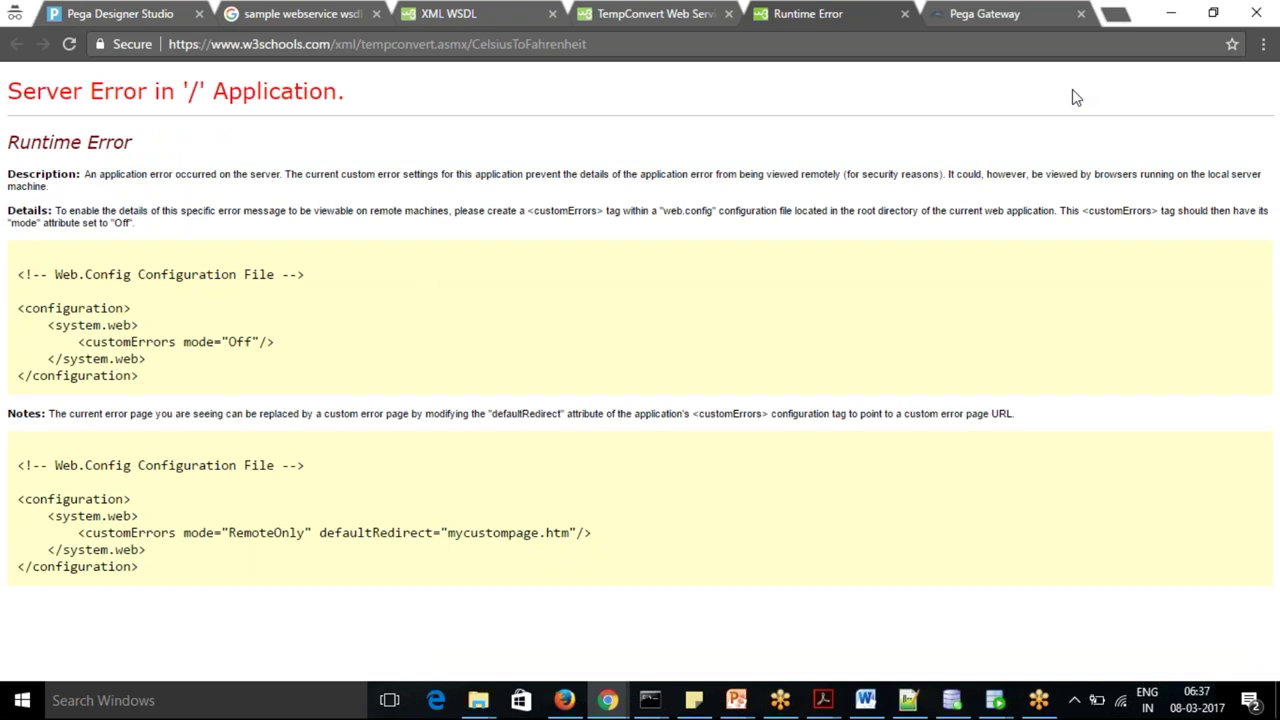
{"action": "left_click", "coordinate": [1250, 15]}
{"action": "left_click", "coordinate": [1035, 15]}
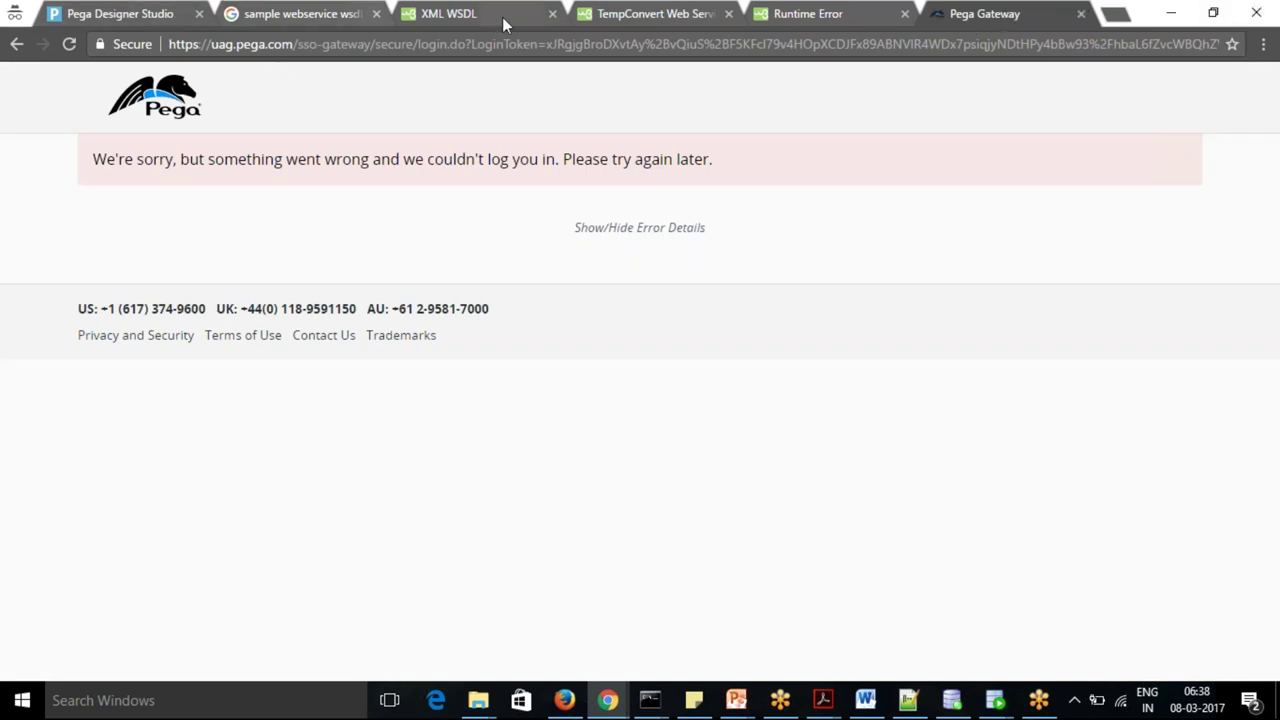
{"action": "left_click", "coordinate": [830, 14]}
{"action": "left_click", "coordinate": [356, 44]}
{"action": "type", "text": "goo"}
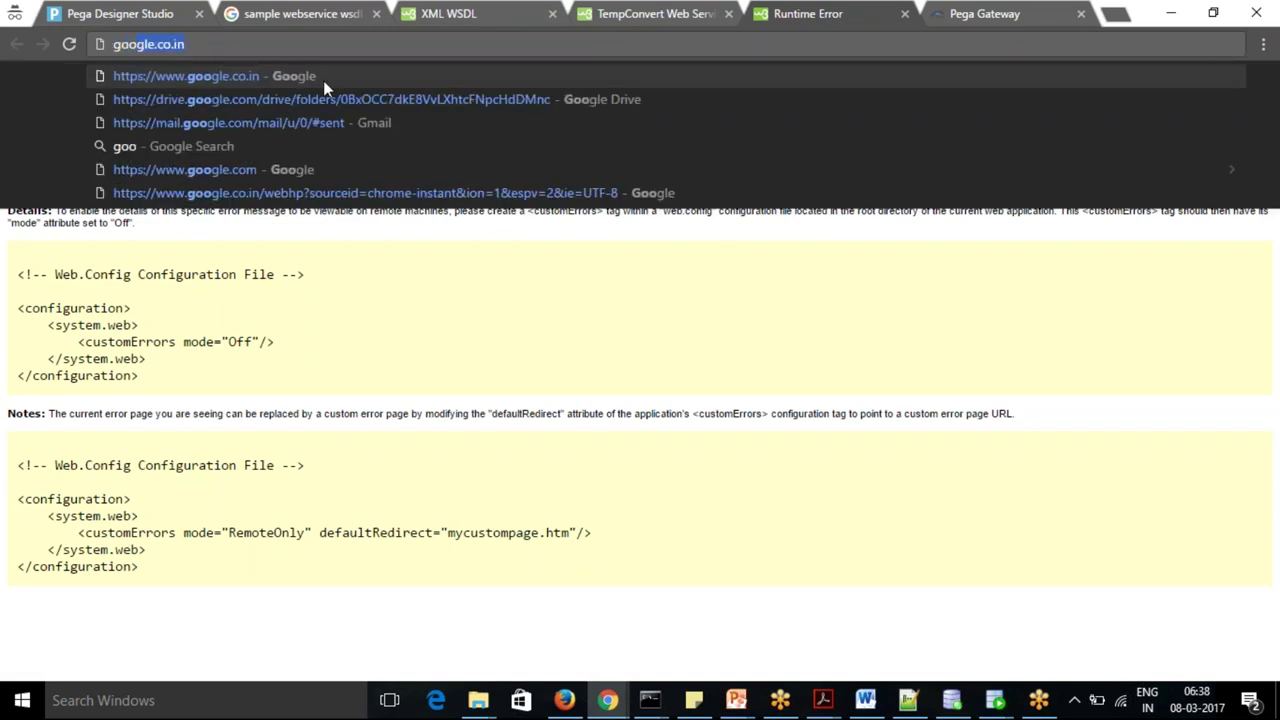
{"action": "left_click", "coordinate": [323, 80]}
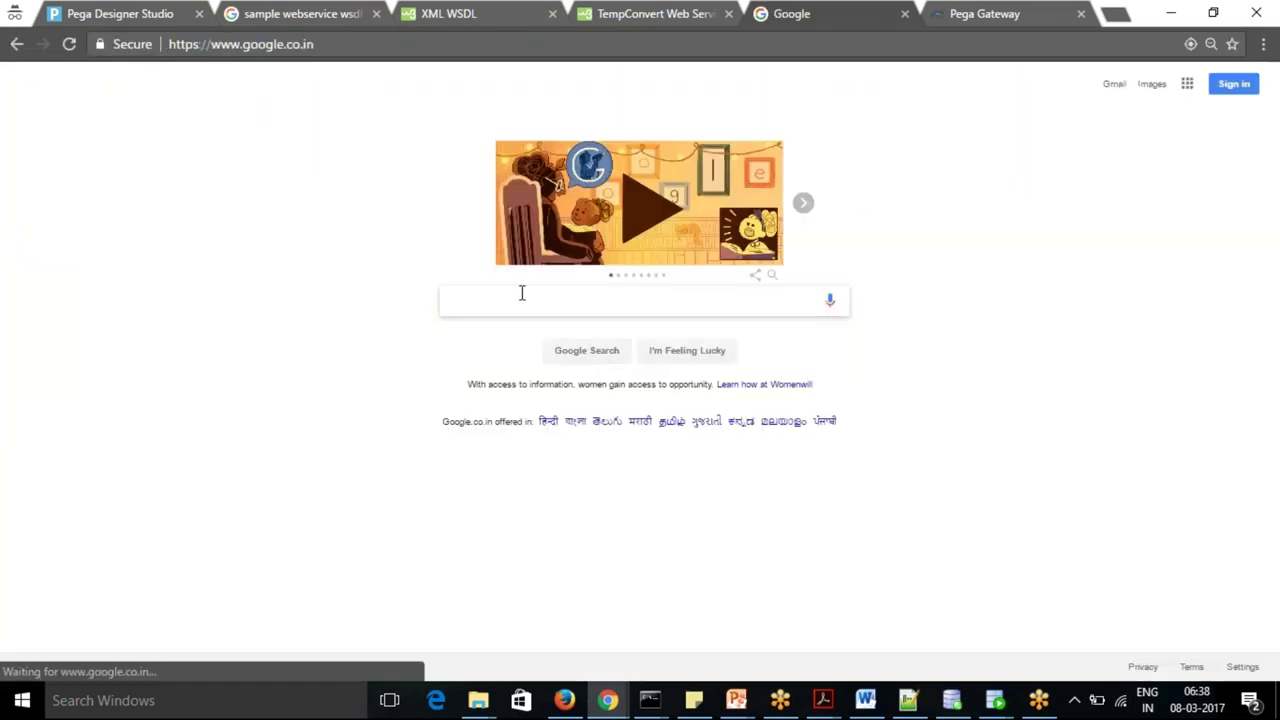
- Search Google for "sample wsdl to test online"
{"action": "type", "text": "wsdl"}
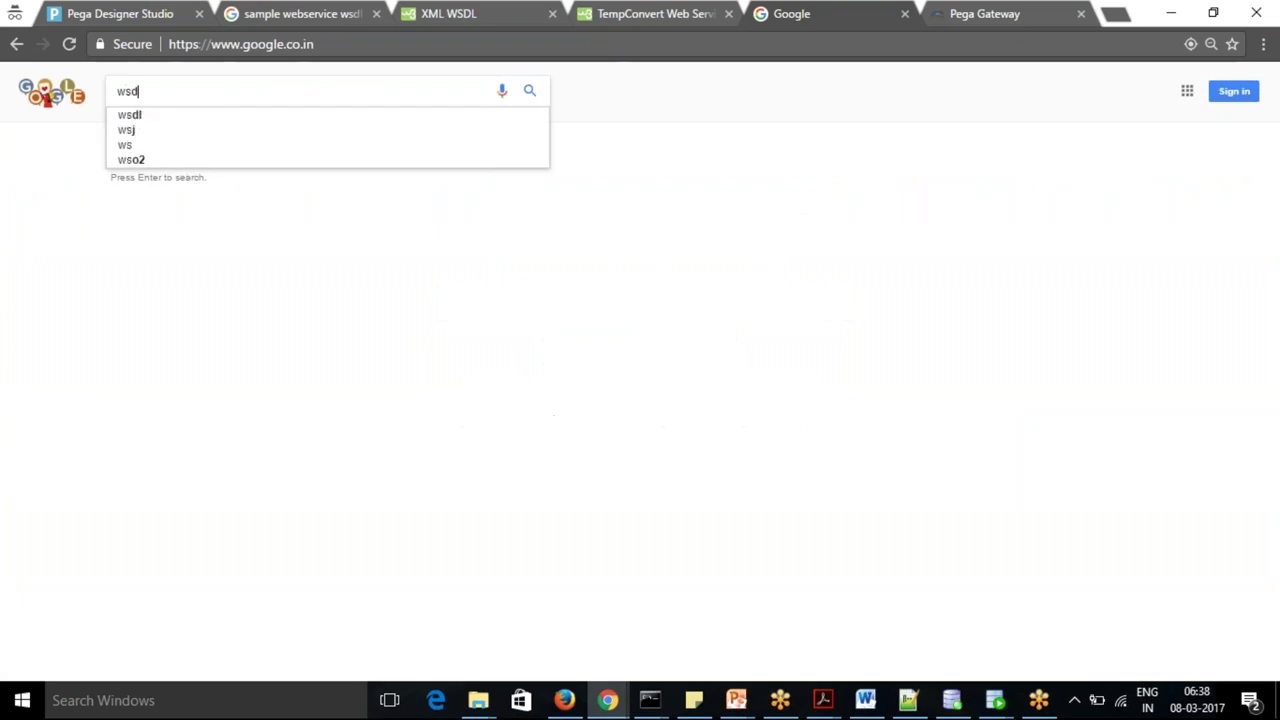
{"action": "key", "text": "BackSpace"}
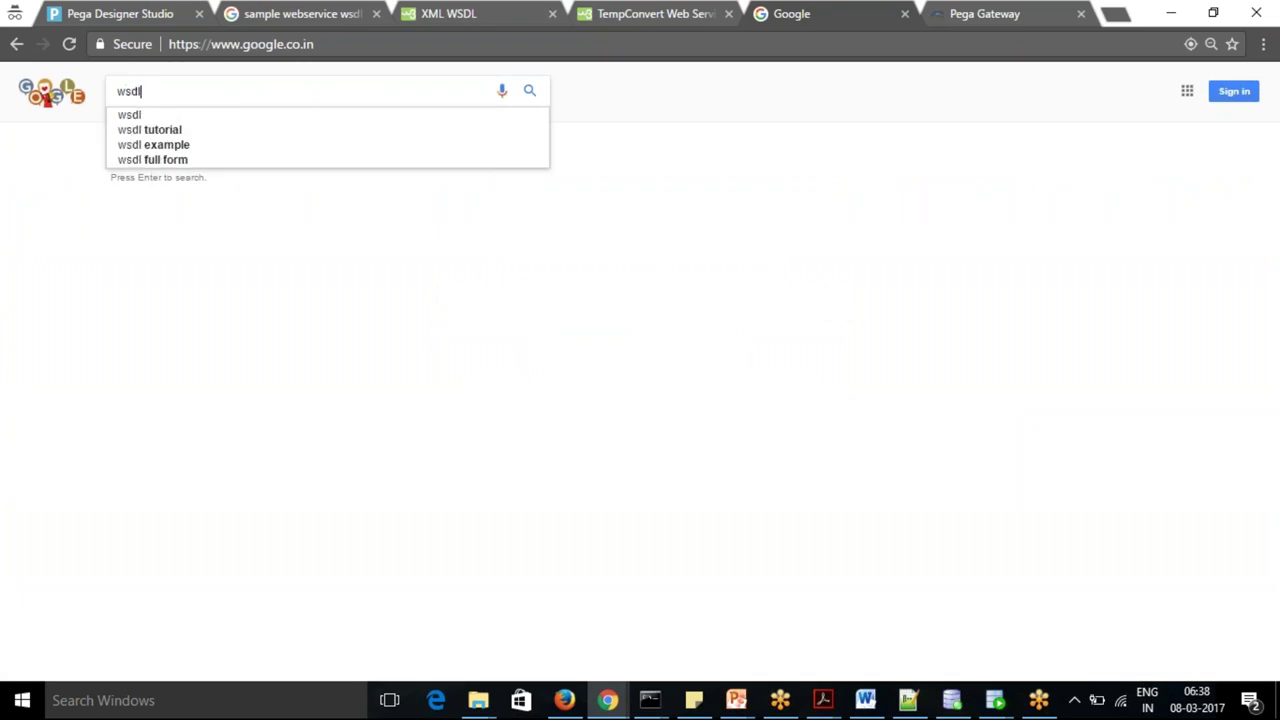
{"action": "key", "text": "BackSpace"}
{"action": "key", "text": "BackSpace"}
{"action": "key", "text": "BackSpace"}
{"action": "key", "text": "BackSpace"}
{"action": "type", "text": "sample "}
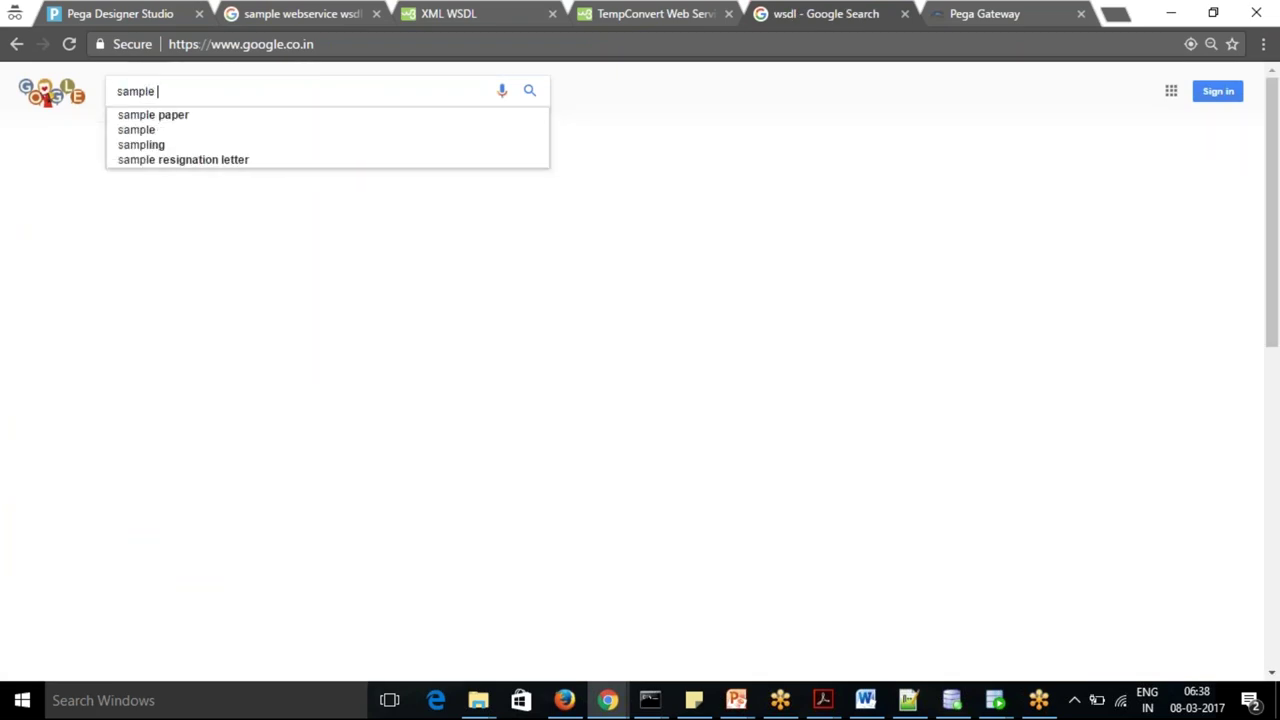
{"action": "type", "text": "wsdl to te"}
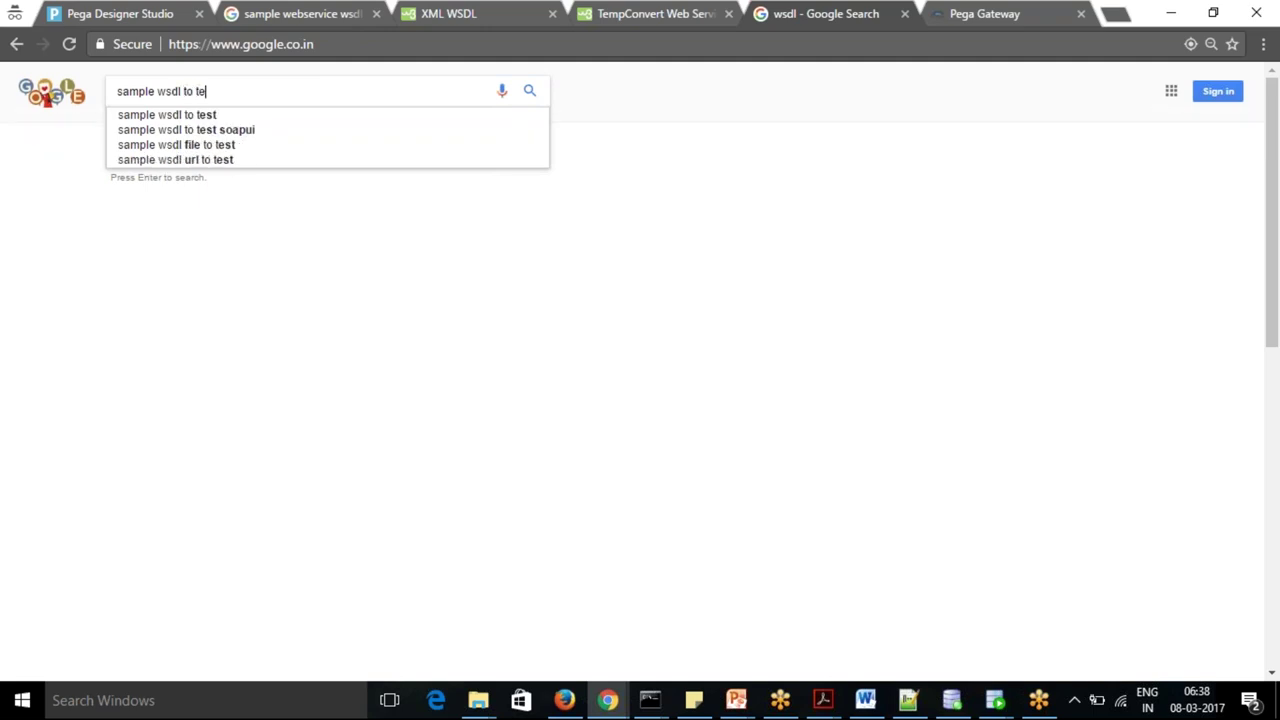
{"action": "key", "text": "BackSpace"}
{"action": "type", "text": "est online"}
{"action": "key", "text": "Return"}
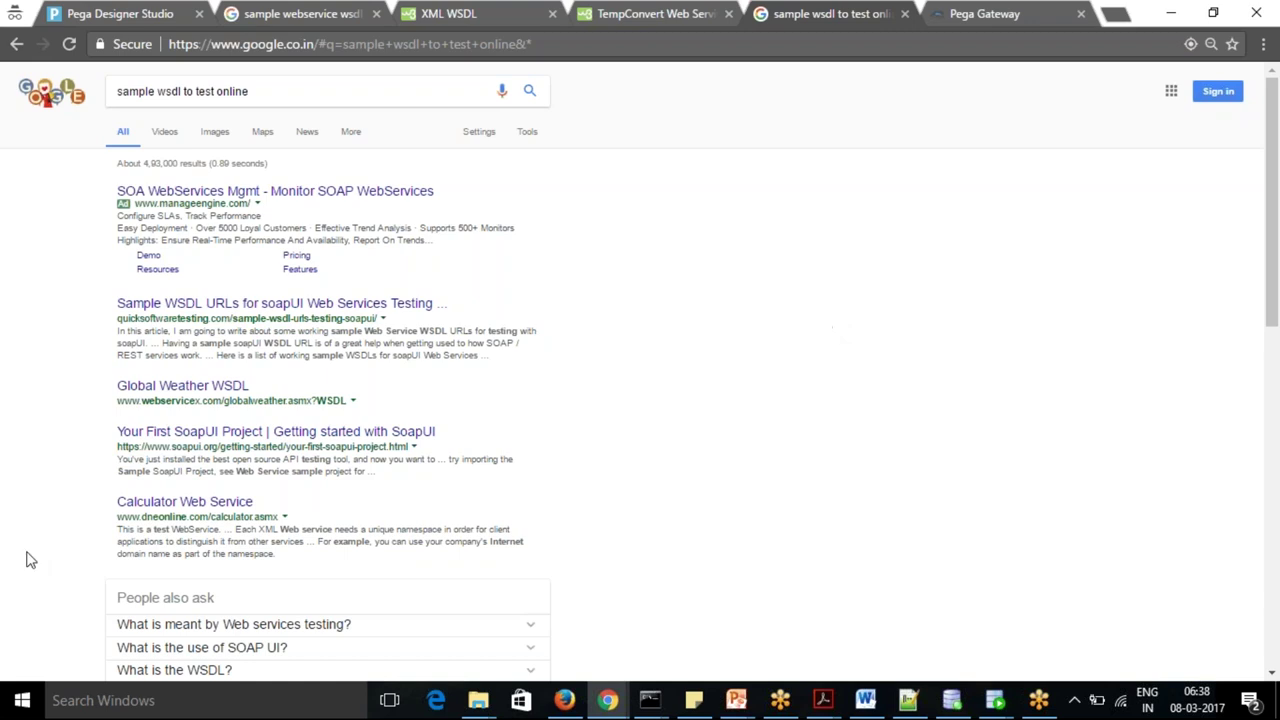
- Open the dneonline.com Calculator Web Service result and review its supported operations and namespace notes
{"action": "left_click", "coordinate": [183, 502]}
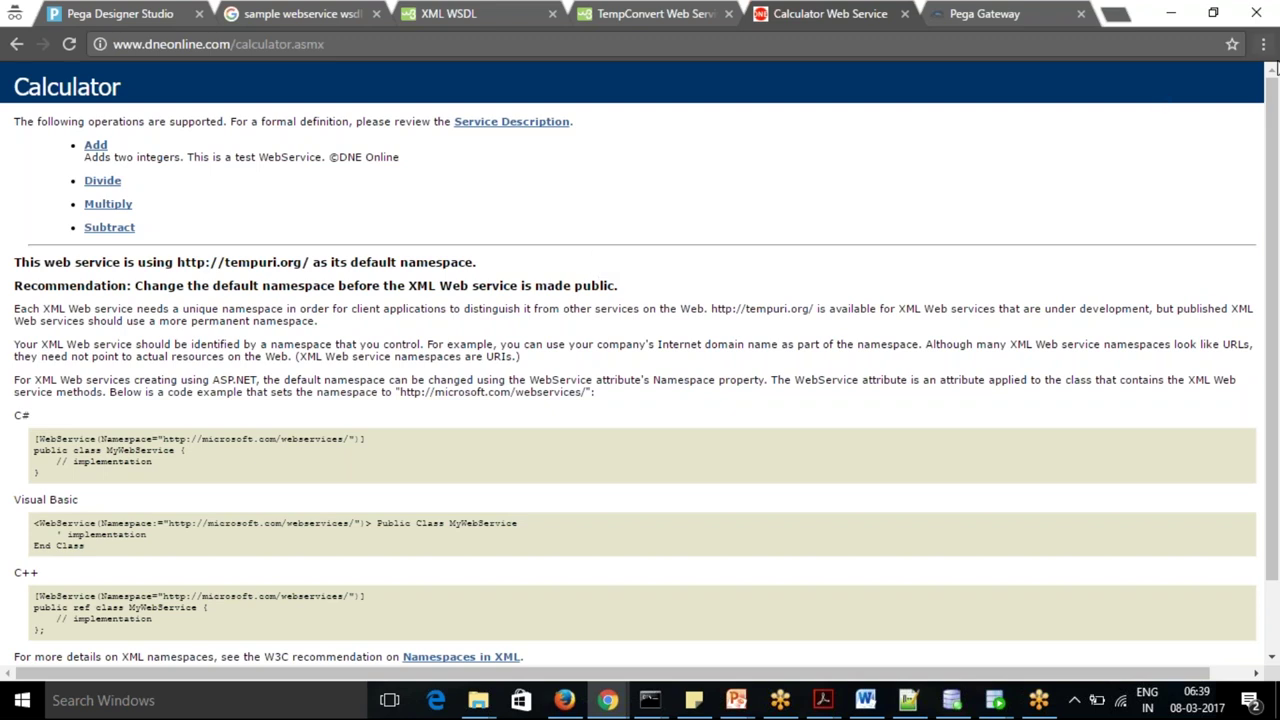
{"action": "left_click_drag", "start_coordinate": [1272, 104], "coordinate": [1276, 198]}
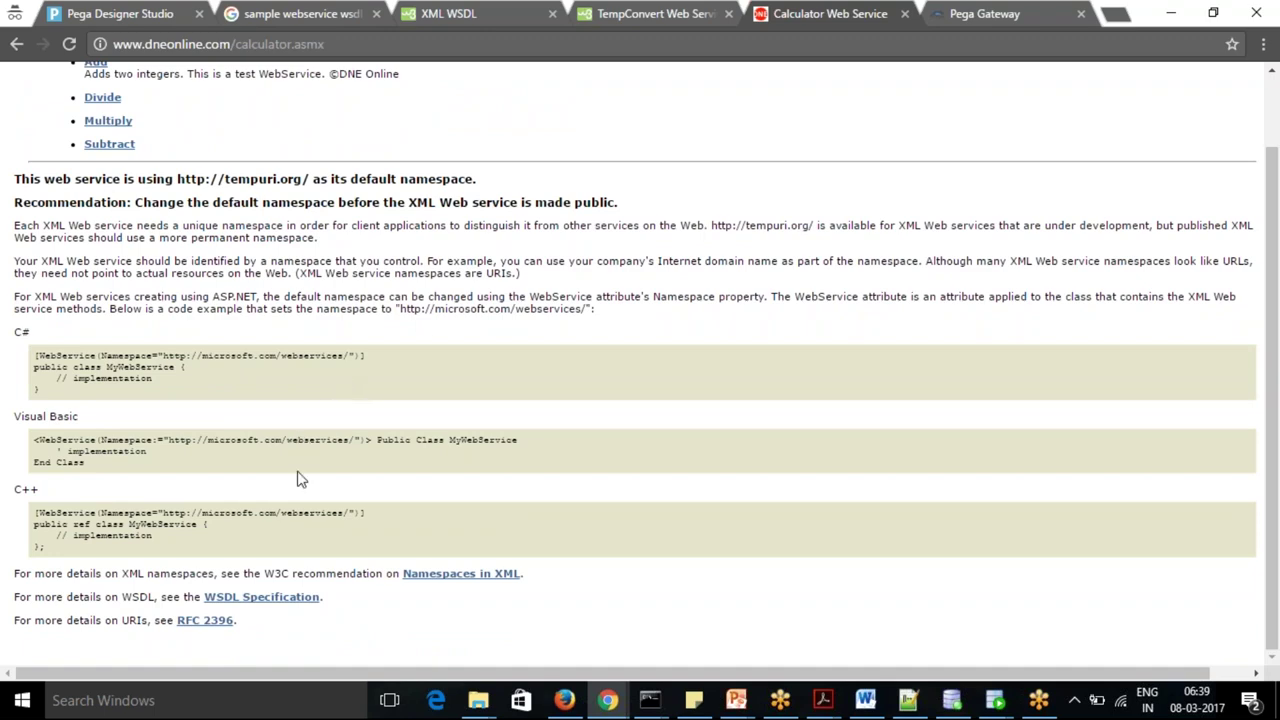
- Open the WSDL Specification linked from the Calculator service page and examine its abstract, SOAP 1.1 stock quote example and namespace prefix table
{"action": "left_click", "coordinate": [283, 598]}
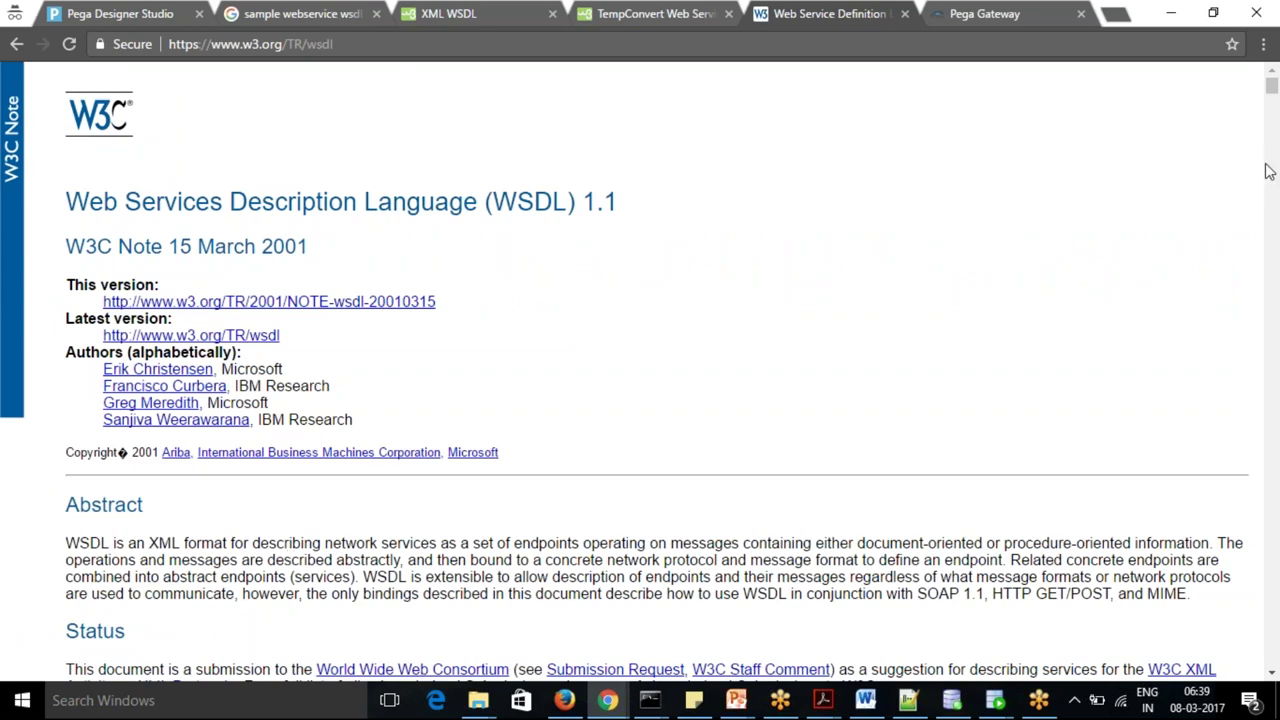
{"action": "scroll", "coordinate": [1272, 88], "scroll_direction": "down", "scroll_amount": 1}
{"action": "scroll", "coordinate": [1272, 88], "scroll_direction": "down", "scroll_amount": 3}
{"action": "scroll", "coordinate": [1272, 95], "scroll_direction": "down", "scroll_amount": 2}
{"action": "left_click_drag", "start_coordinate": [1273, 96], "coordinate": [1274, 133]}
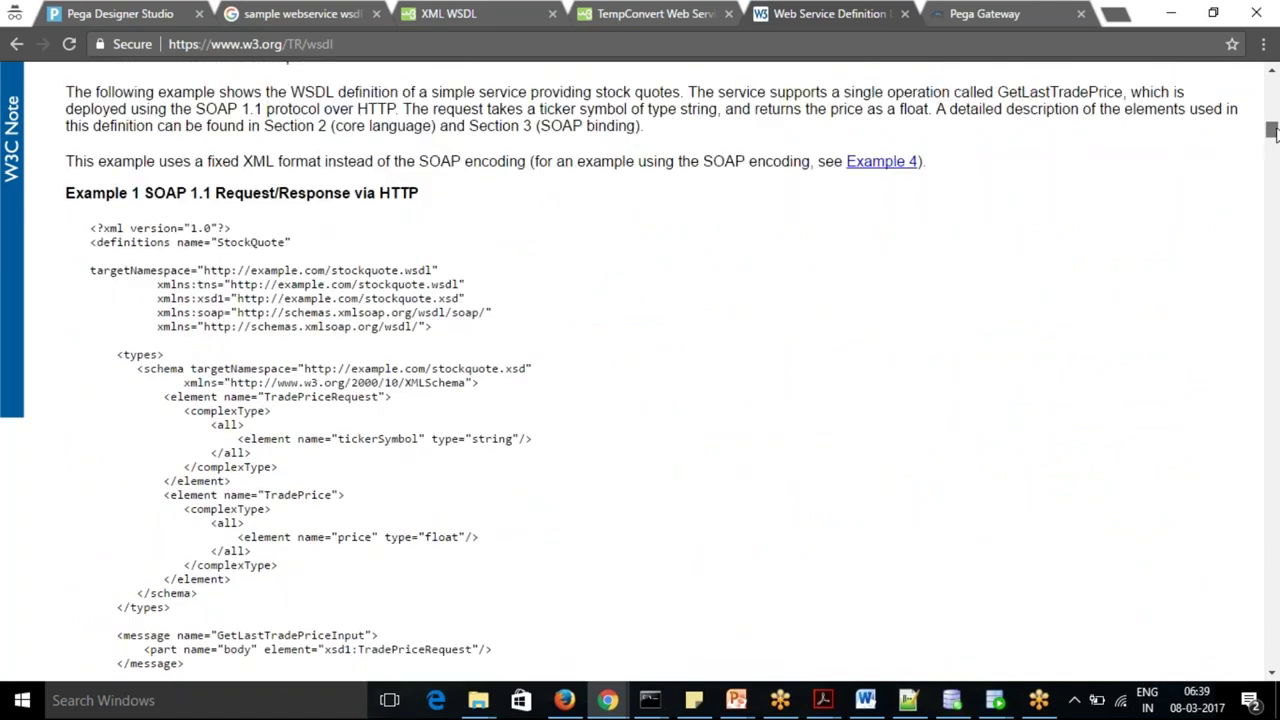
{"action": "left_click_drag", "start_coordinate": [1274, 133], "coordinate": [1273, 147]}
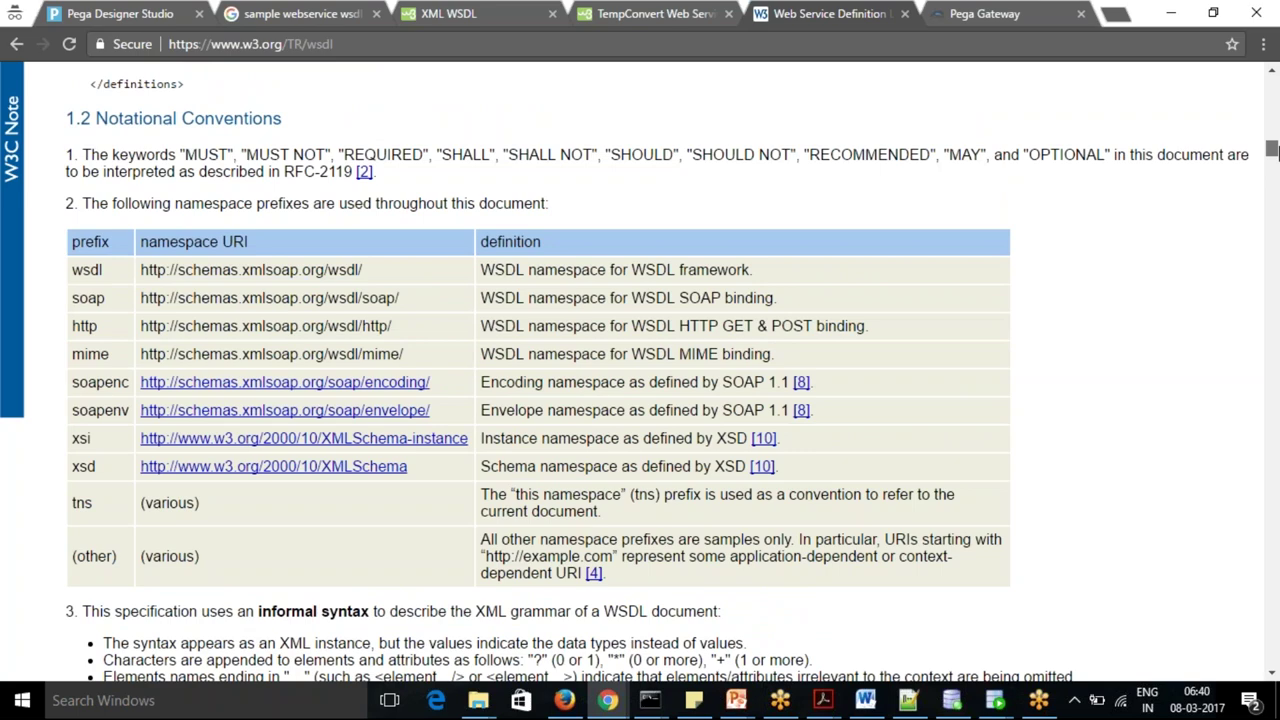
{"action": "left_click_drag", "start_coordinate": [1273, 148], "coordinate": [1202, 64]}
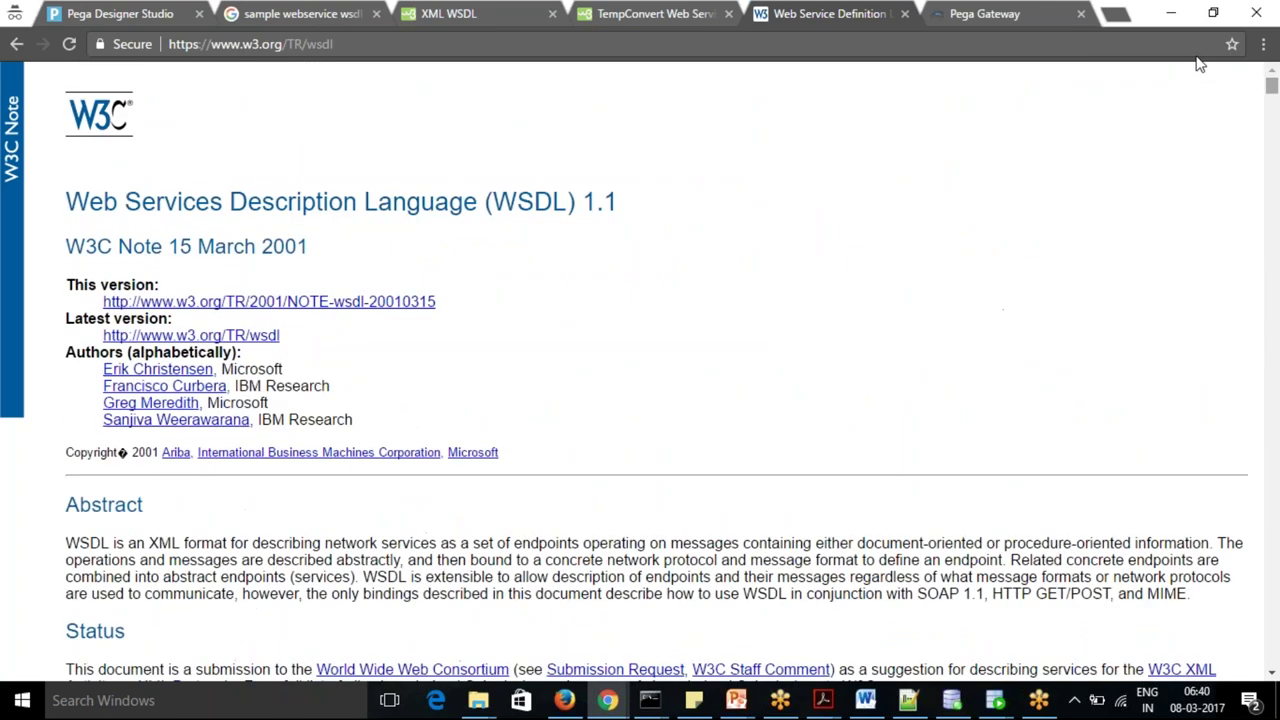
{"action": "left_click", "coordinate": [200, 340]}
{"action": "left_click_drag", "start_coordinate": [1271, 87], "coordinate": [1272, 92]}
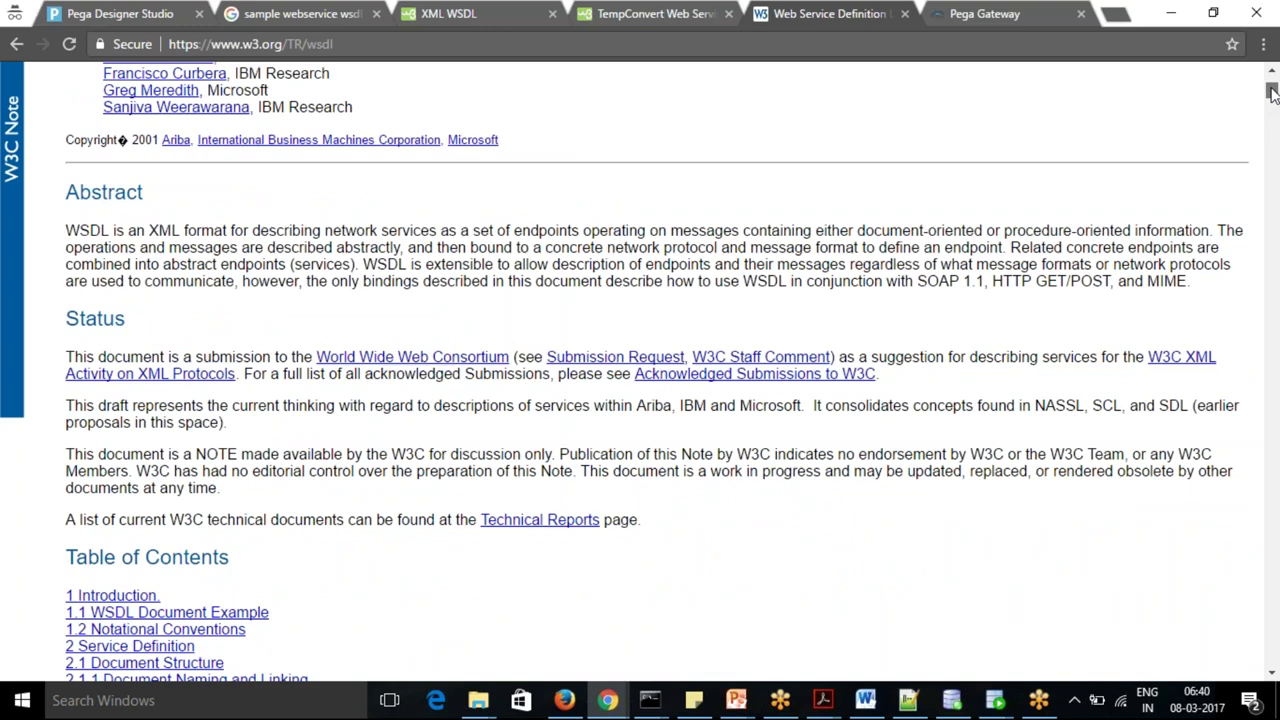
{"action": "scroll", "coordinate": [1271, 91], "scroll_direction": "up", "scroll_amount": 3}
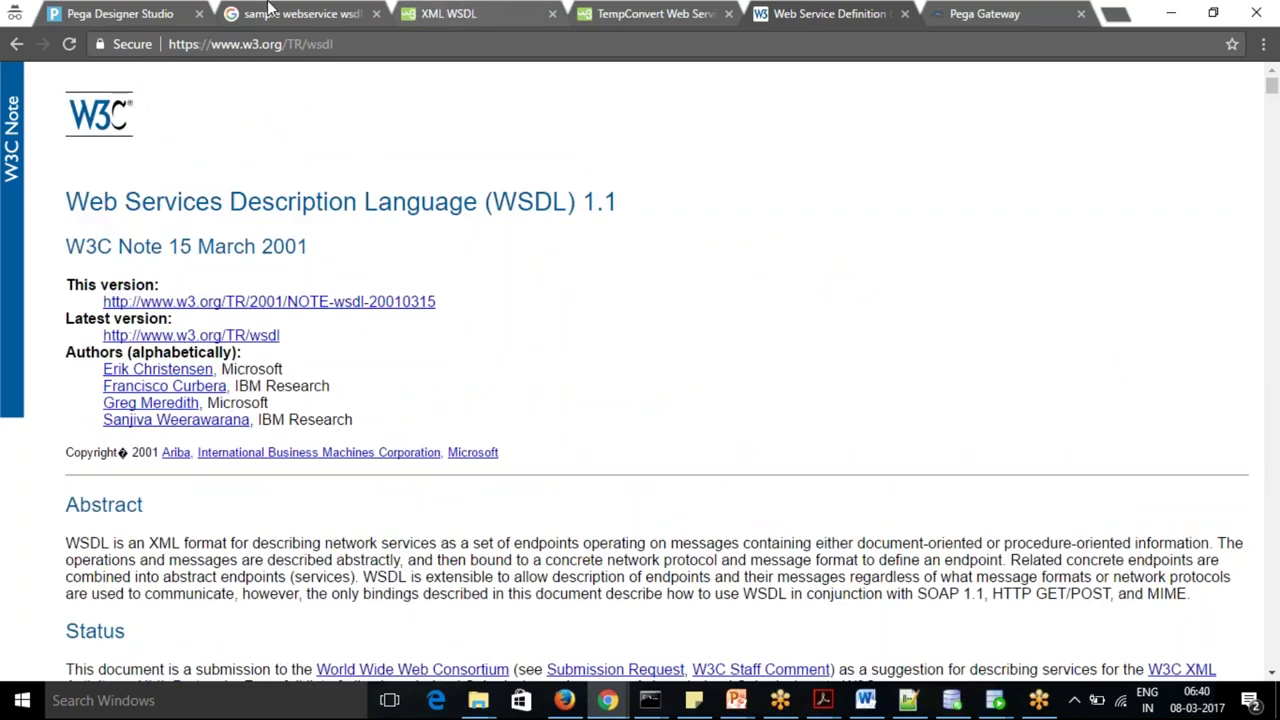
- Return to the sample web service WSDL search results, view the "Web Services / A WSDL Example" page and go back to the results
{"action": "left_click", "coordinate": [270, 10]}
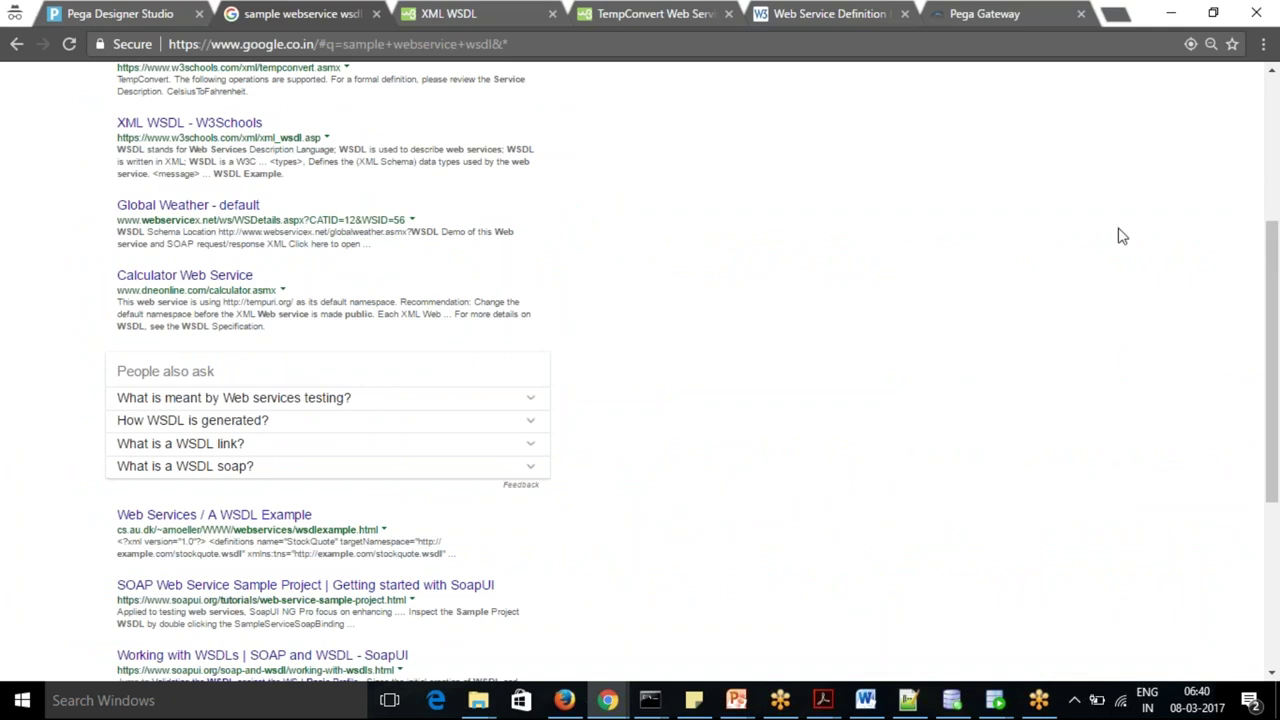
{"action": "left_click", "coordinate": [232, 518]}
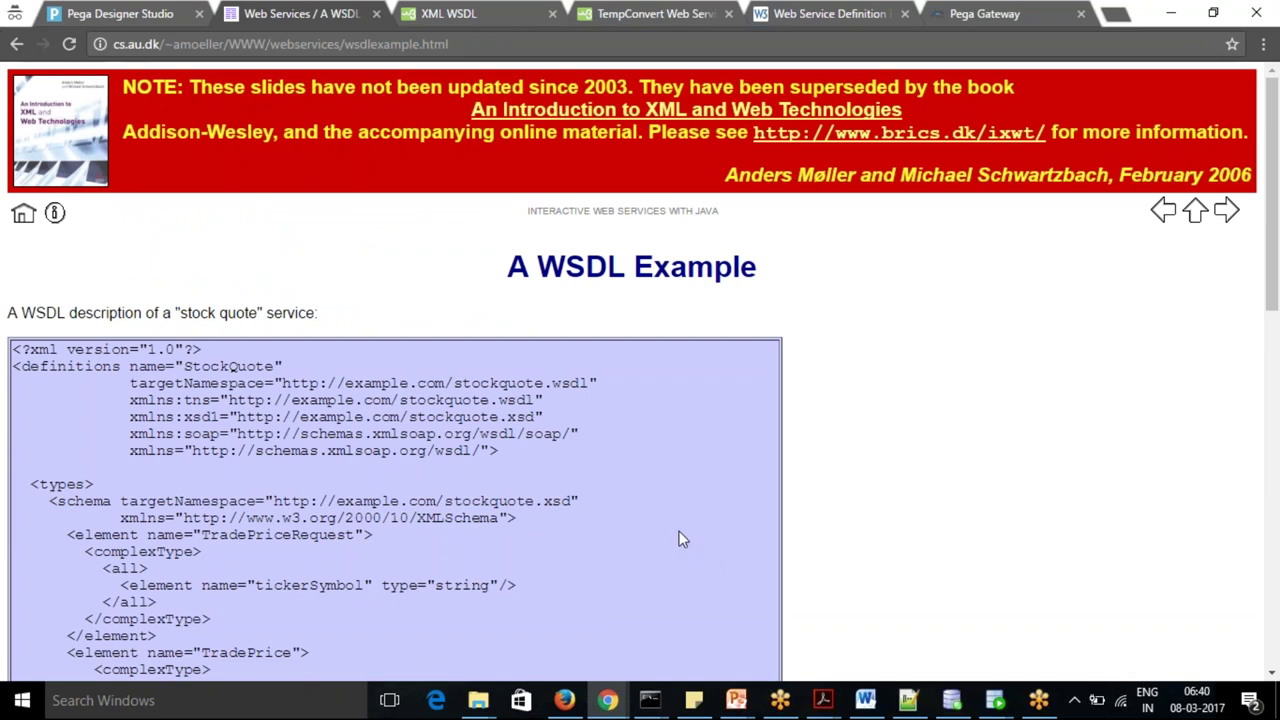
{"action": "left_click", "coordinate": [17, 45]}
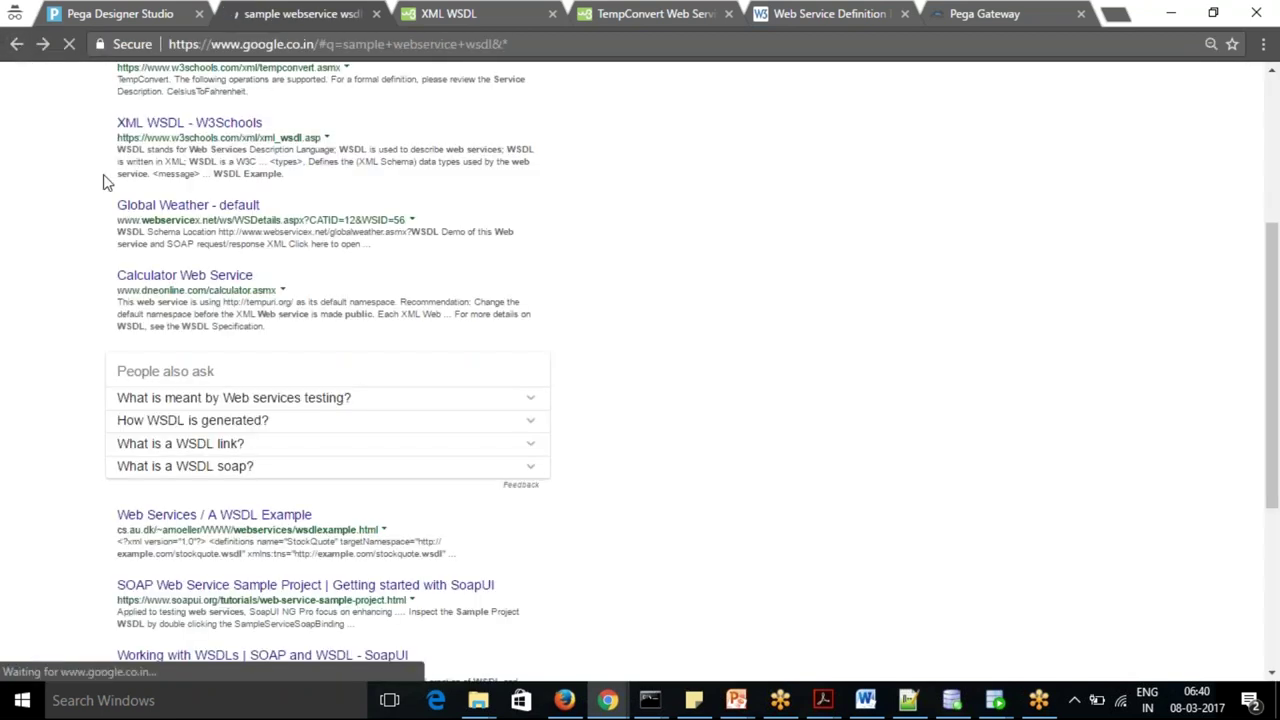
- Open the teqlog.com "WSDL Example Tutorial Test Sample SOAP Web Service WSDL" result and examine its WebServiceOne WSDL examples
{"action": "left_click_drag", "start_coordinate": [1272, 226], "coordinate": [1276, 422]}
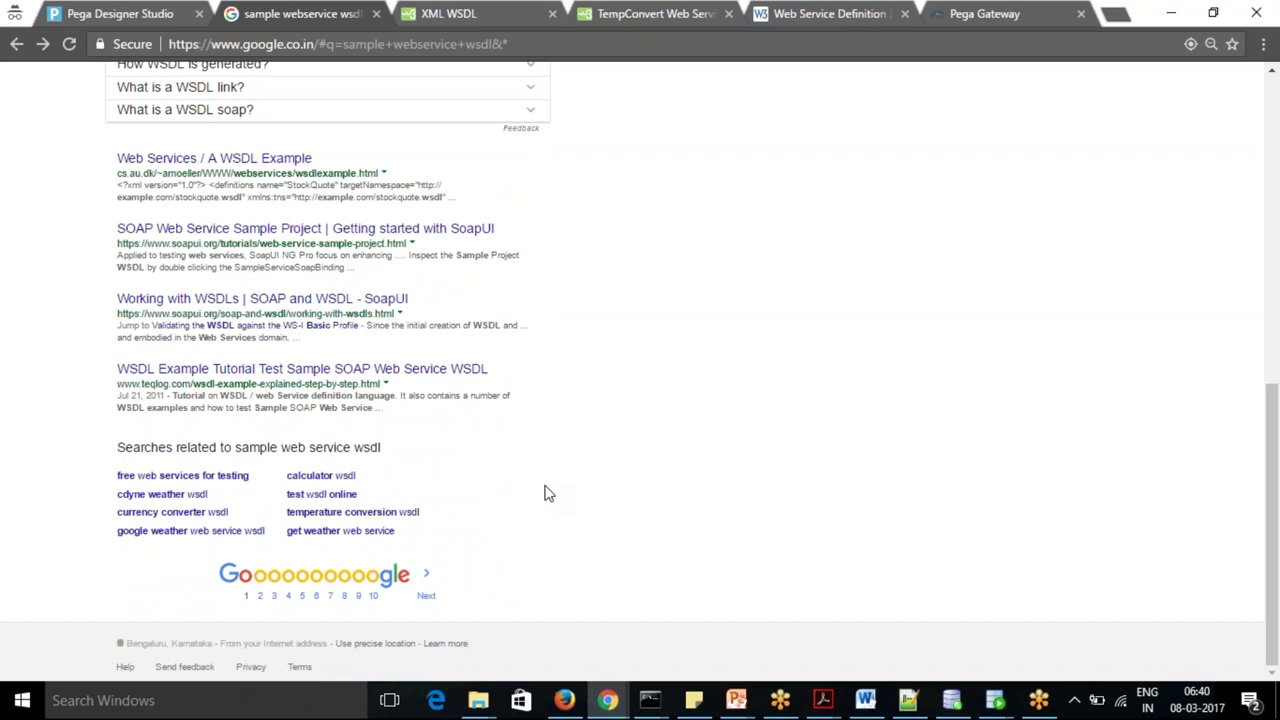
{"action": "left_click", "coordinate": [237, 370]}
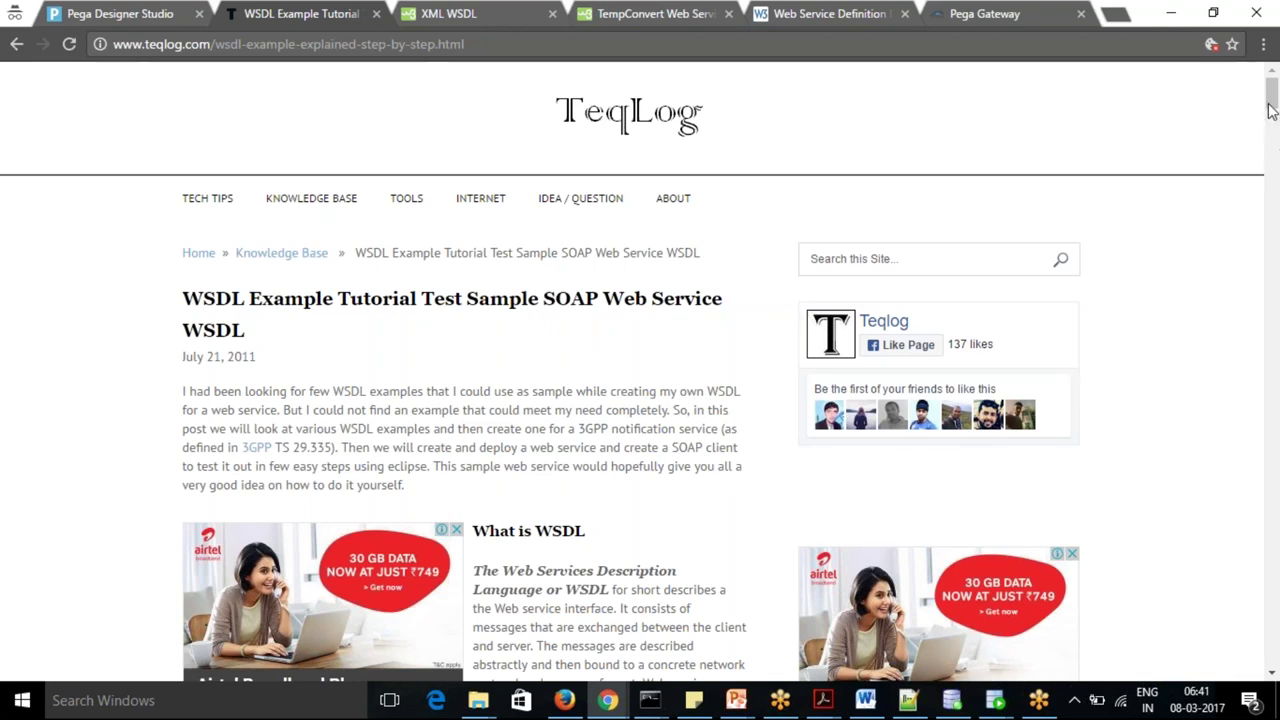
{"action": "left_click_drag", "start_coordinate": [1272, 103], "coordinate": [1274, 160]}
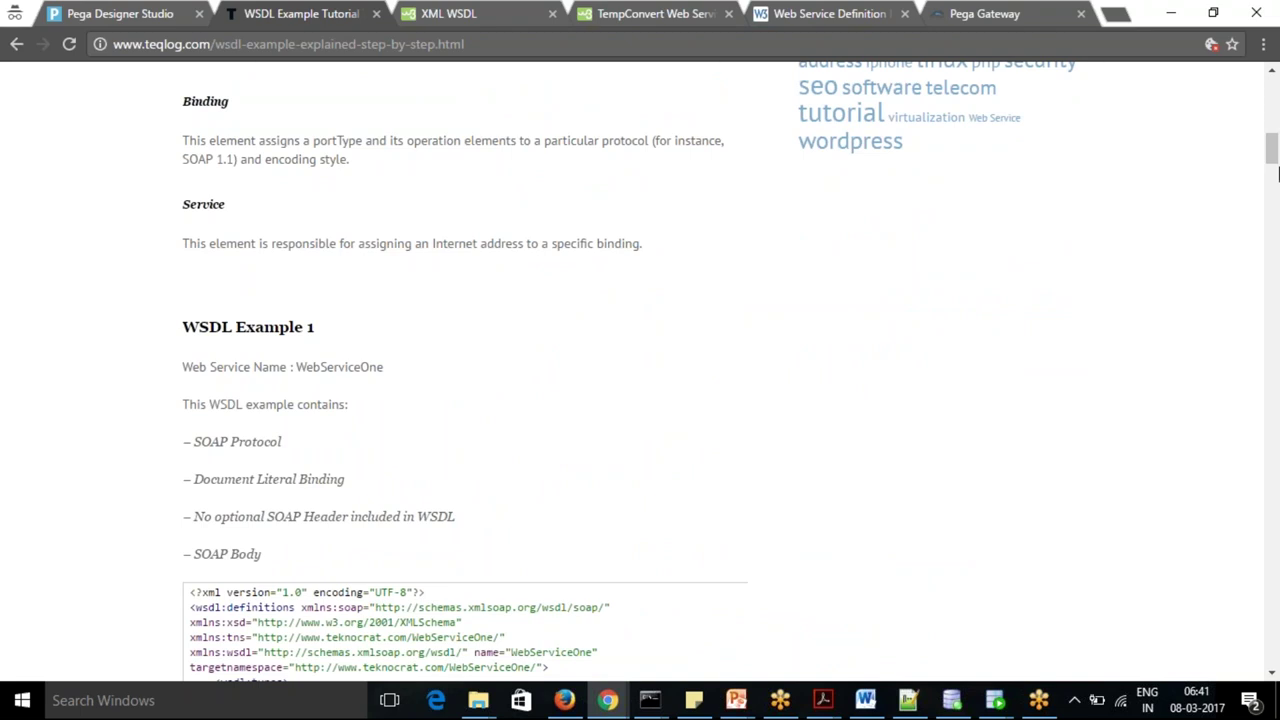
{"action": "left_click_drag", "start_coordinate": [1271, 155], "coordinate": [1274, 167]}
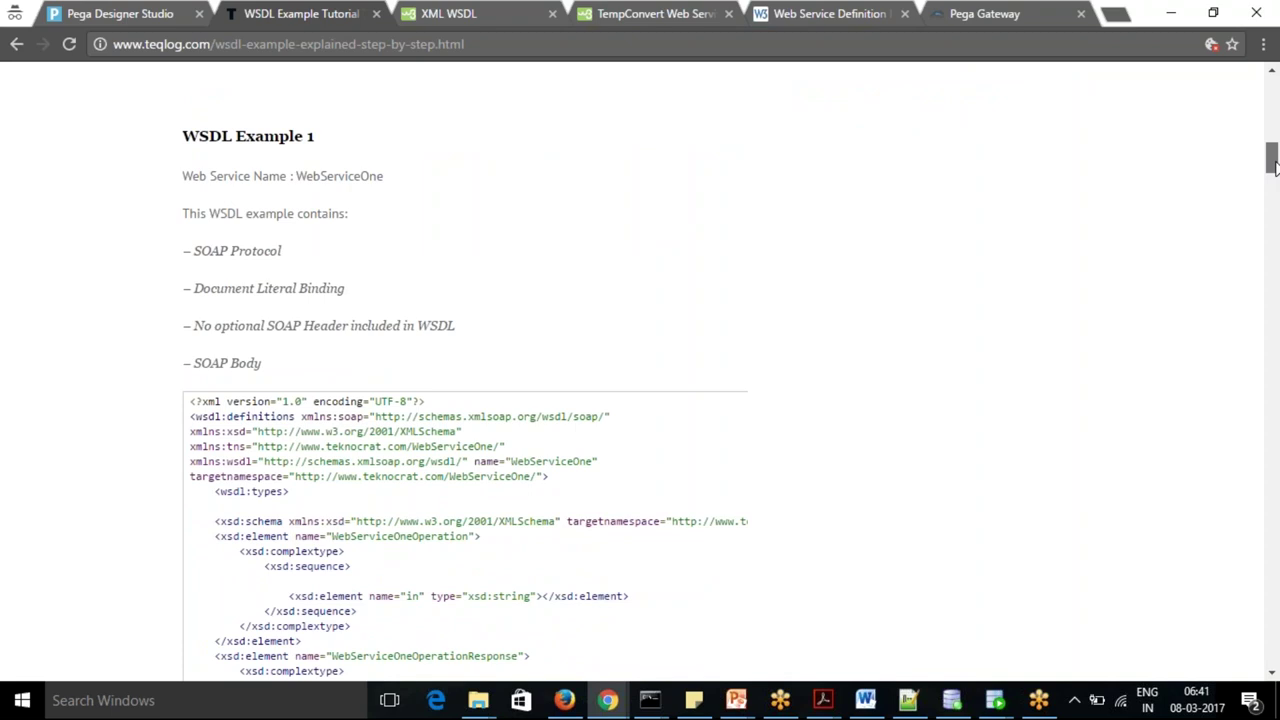
{"action": "left_click_drag", "start_coordinate": [1274, 165], "coordinate": [1274, 232]}
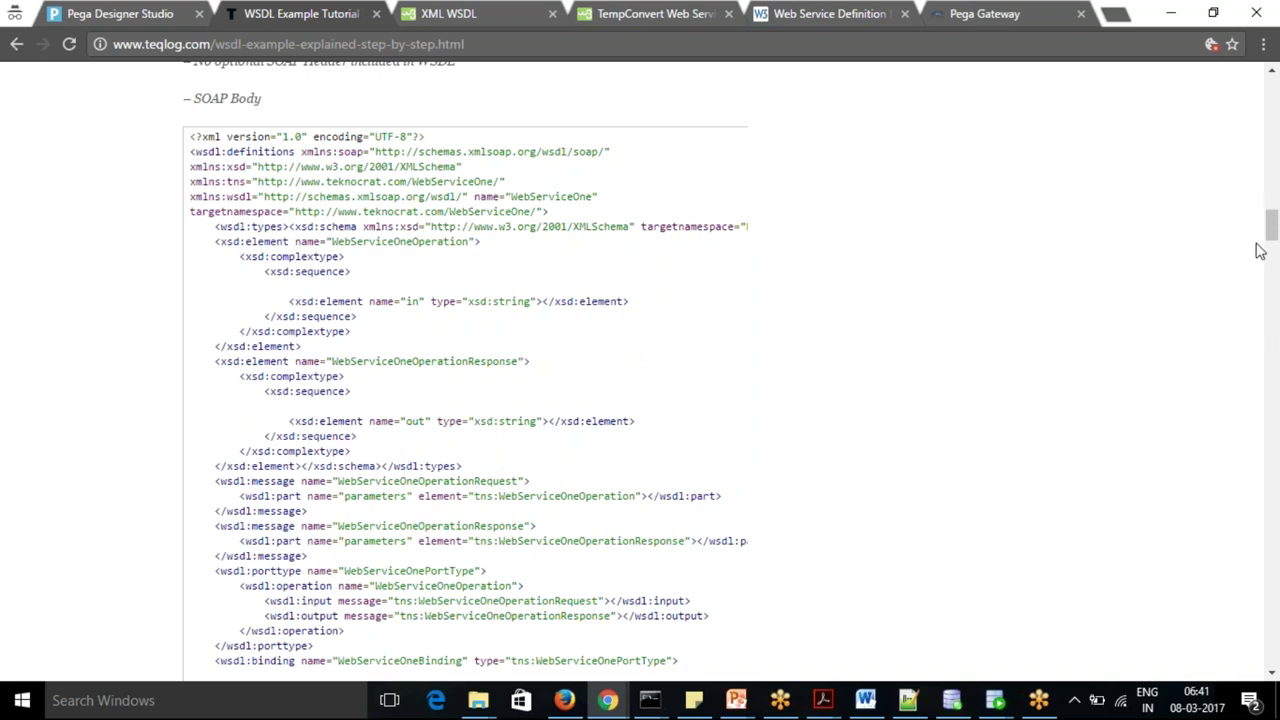
{"action": "left_click_drag", "start_coordinate": [1273, 224], "coordinate": [1273, 262]}
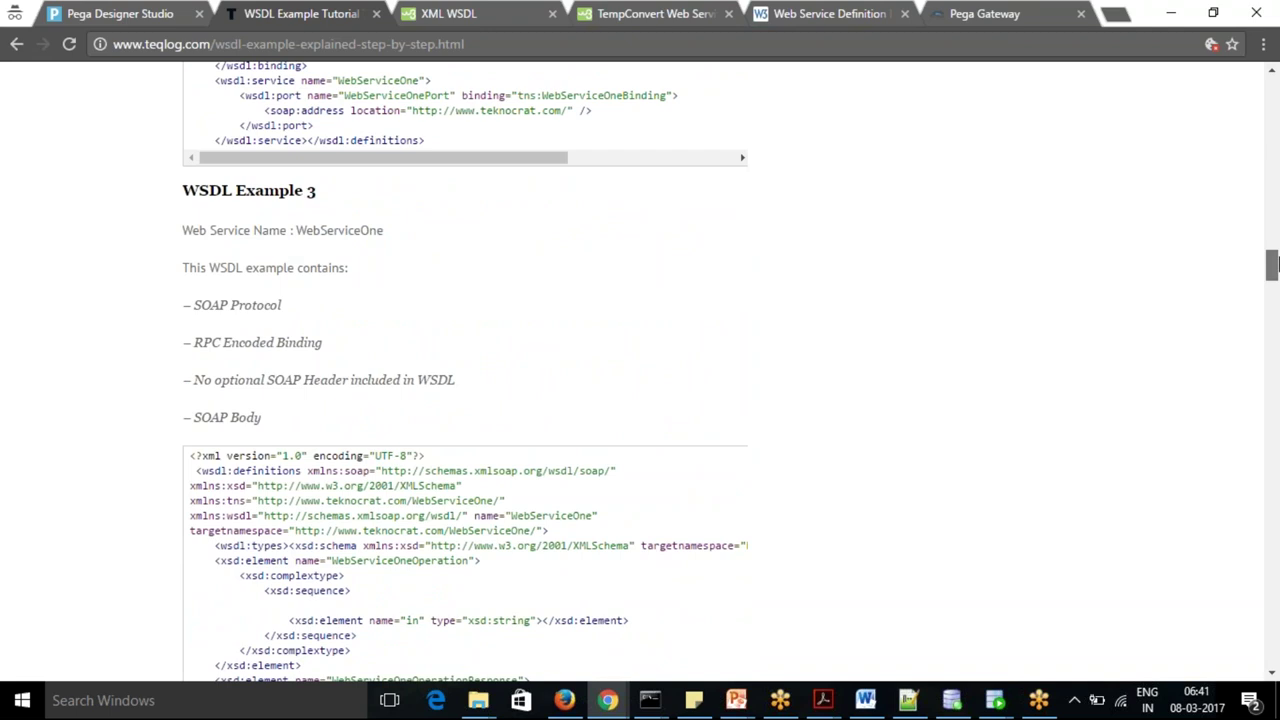
{"action": "left_click_drag", "start_coordinate": [1273, 262], "coordinate": [1274, 292]}
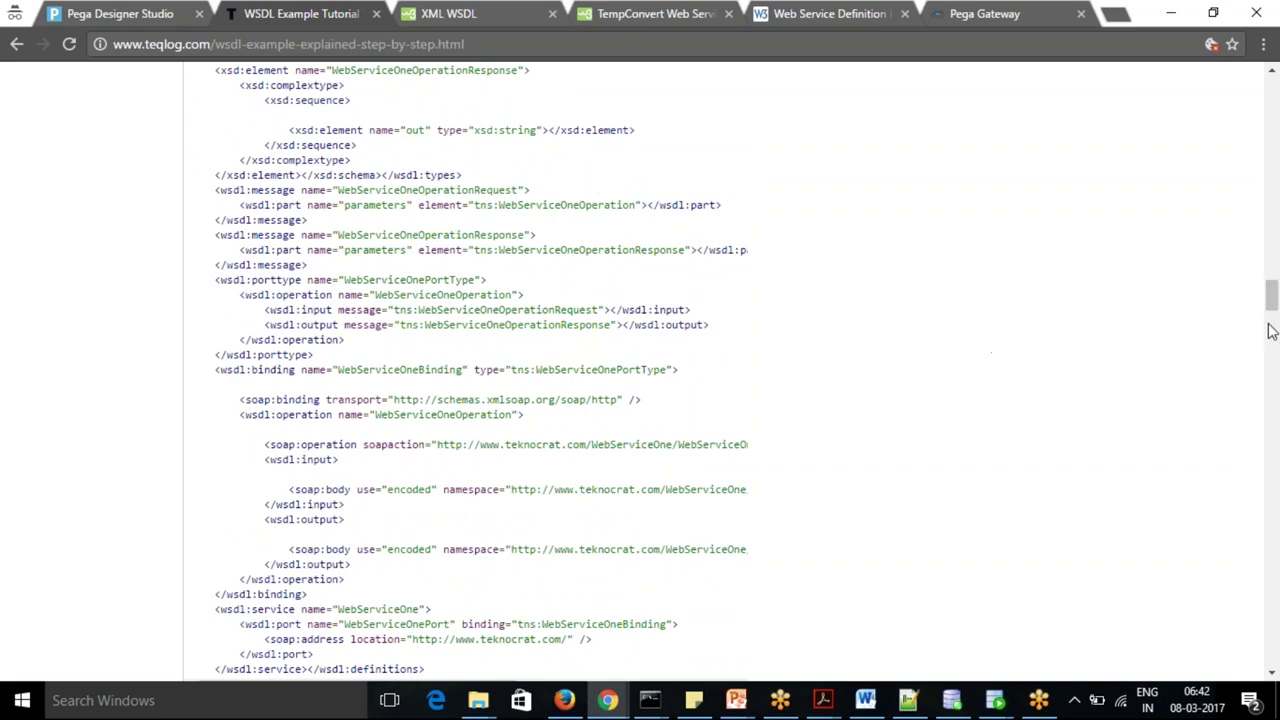
- Examine the tutorial's Notification WSDL example, from its type definitions through its messages, port type, binding and service address
{"action": "left_click_drag", "start_coordinate": [1273, 305], "coordinate": [1245, 453]}
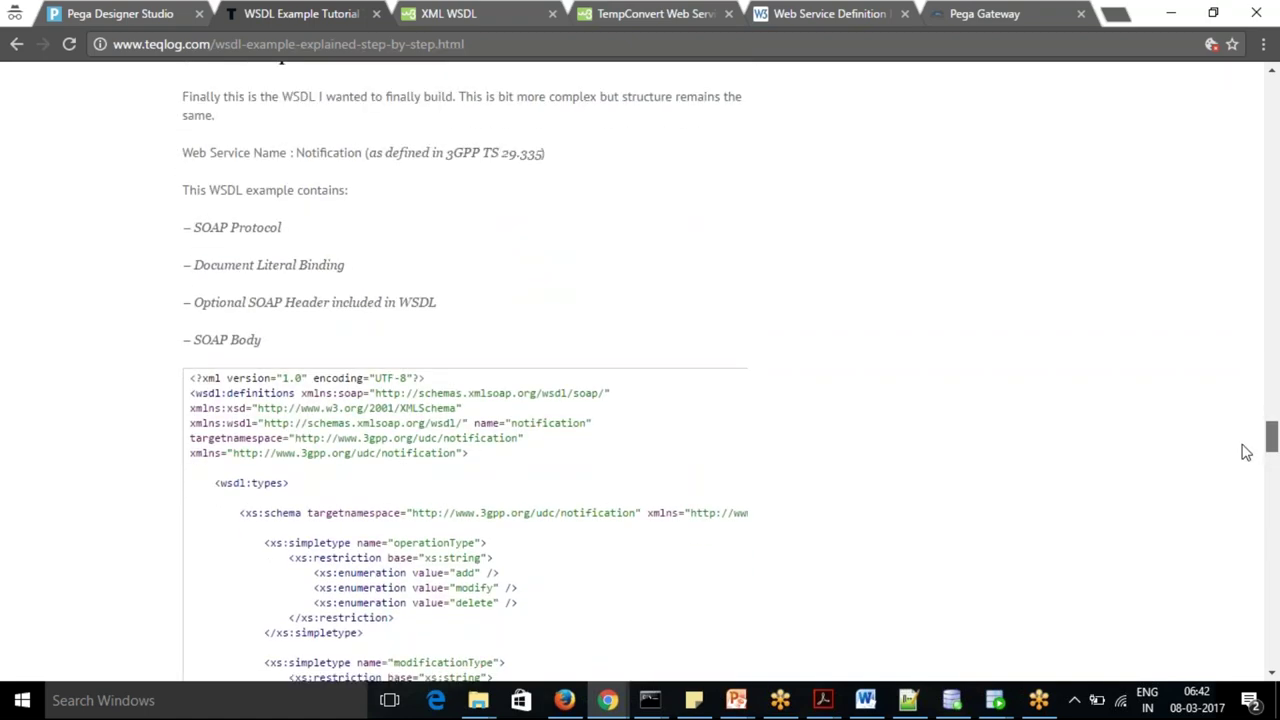
{"action": "left_click_drag", "start_coordinate": [1245, 453], "coordinate": [1244, 457]}
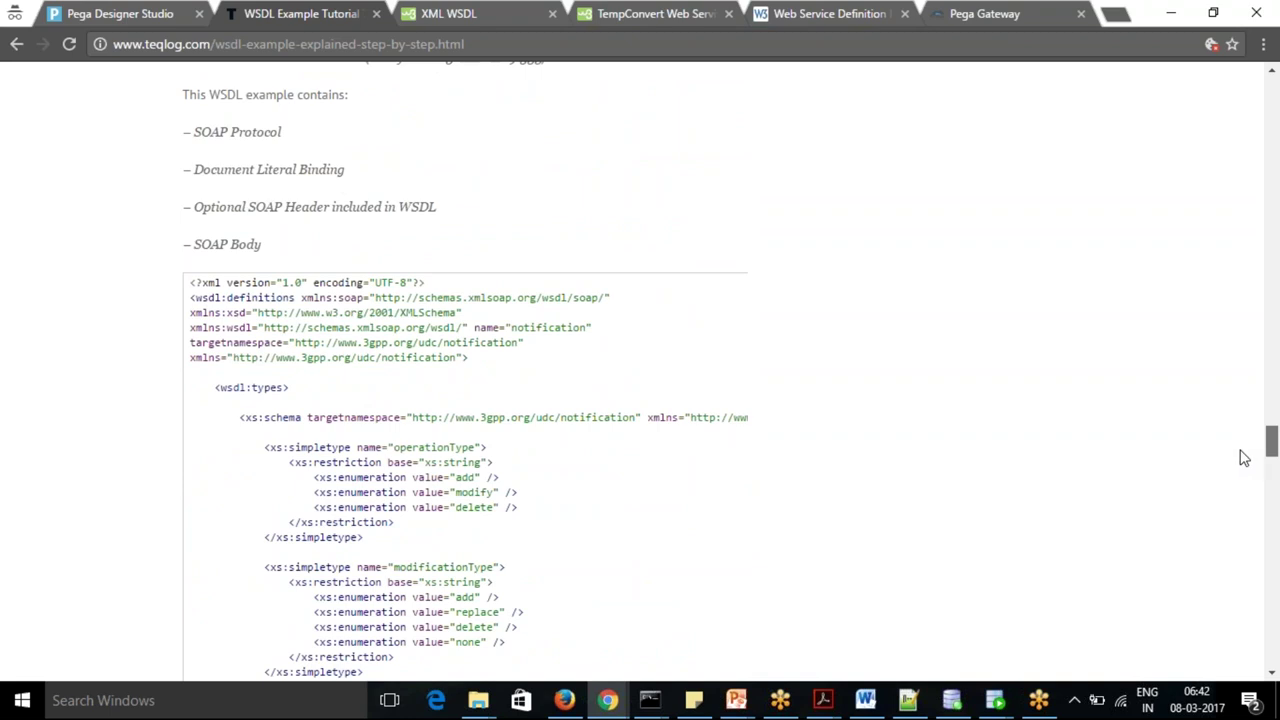
{"action": "scroll", "coordinate": [1243, 456], "scroll_direction": "down", "scroll_amount": 1}
{"action": "scroll", "coordinate": [1243, 456], "scroll_direction": "up", "scroll_amount": 2}
{"action": "scroll", "coordinate": [1243, 456], "scroll_direction": "down", "scroll_amount": 2}
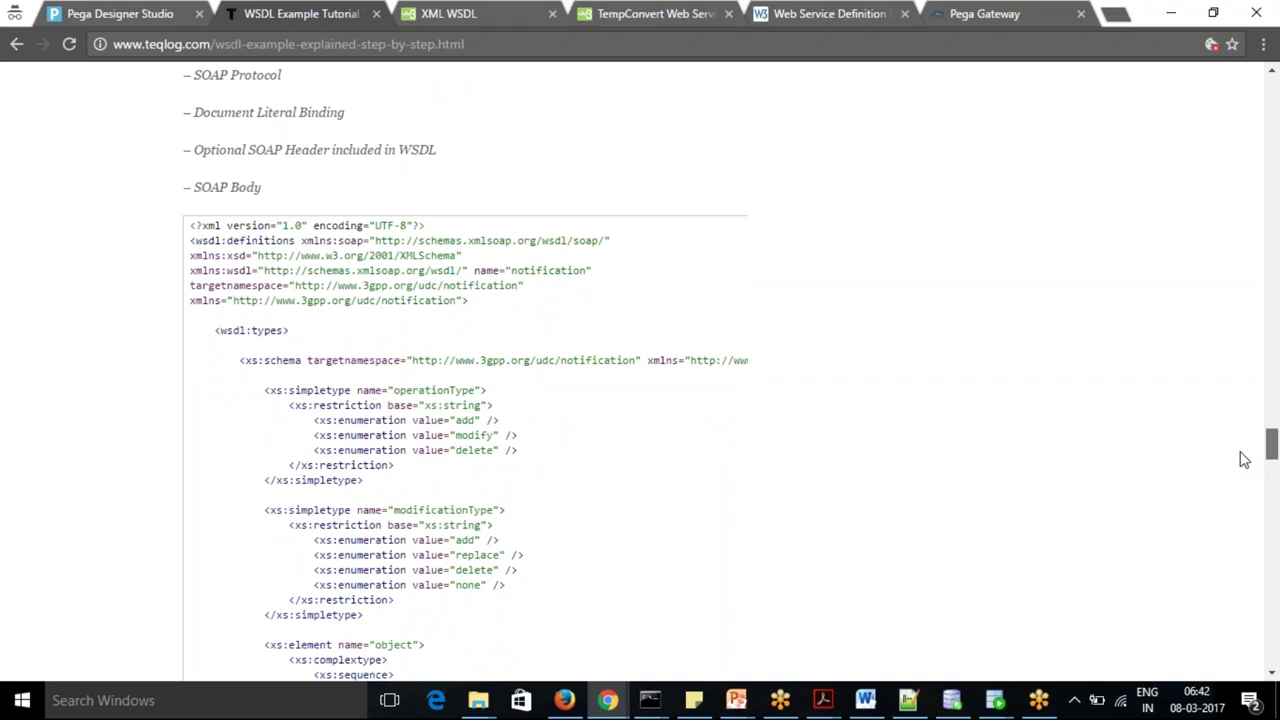
{"action": "scroll", "coordinate": [1243, 459], "scroll_direction": "down", "scroll_amount": 7}
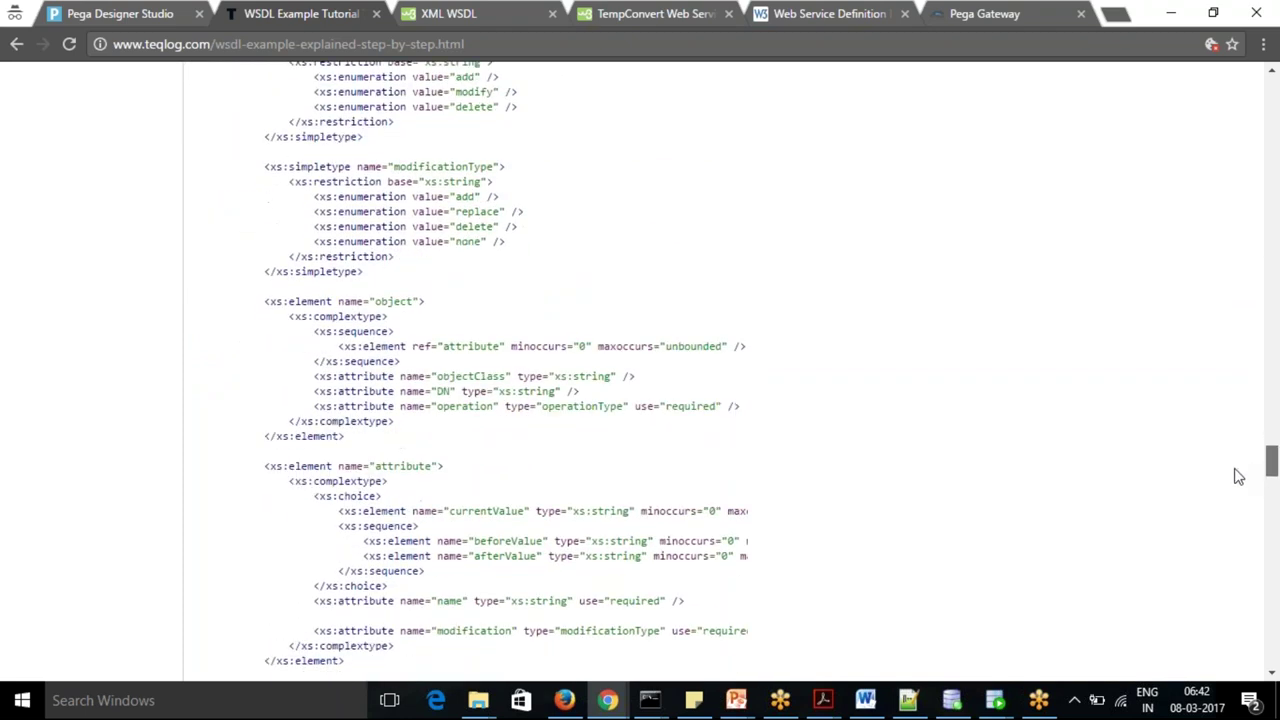
{"action": "scroll", "coordinate": [1238, 476], "scroll_direction": "down", "scroll_amount": 3}
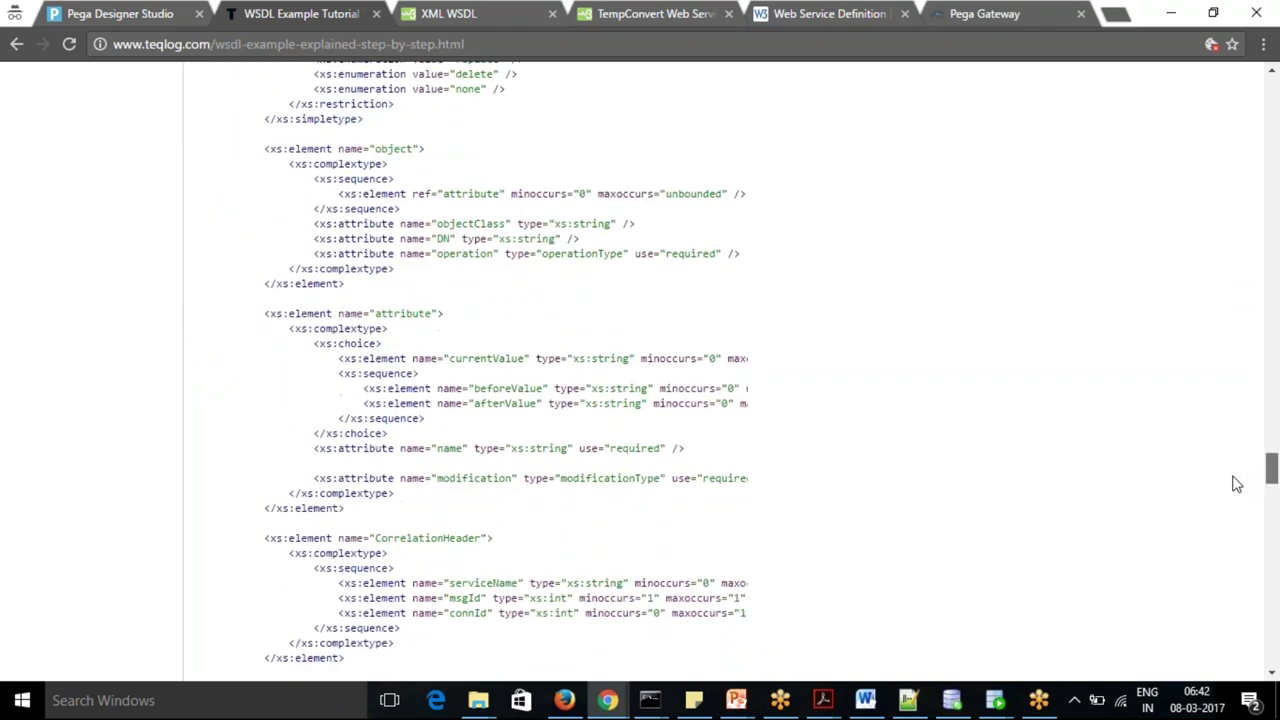
{"action": "scroll", "coordinate": [1236, 485], "scroll_direction": "down", "scroll_amount": 1}
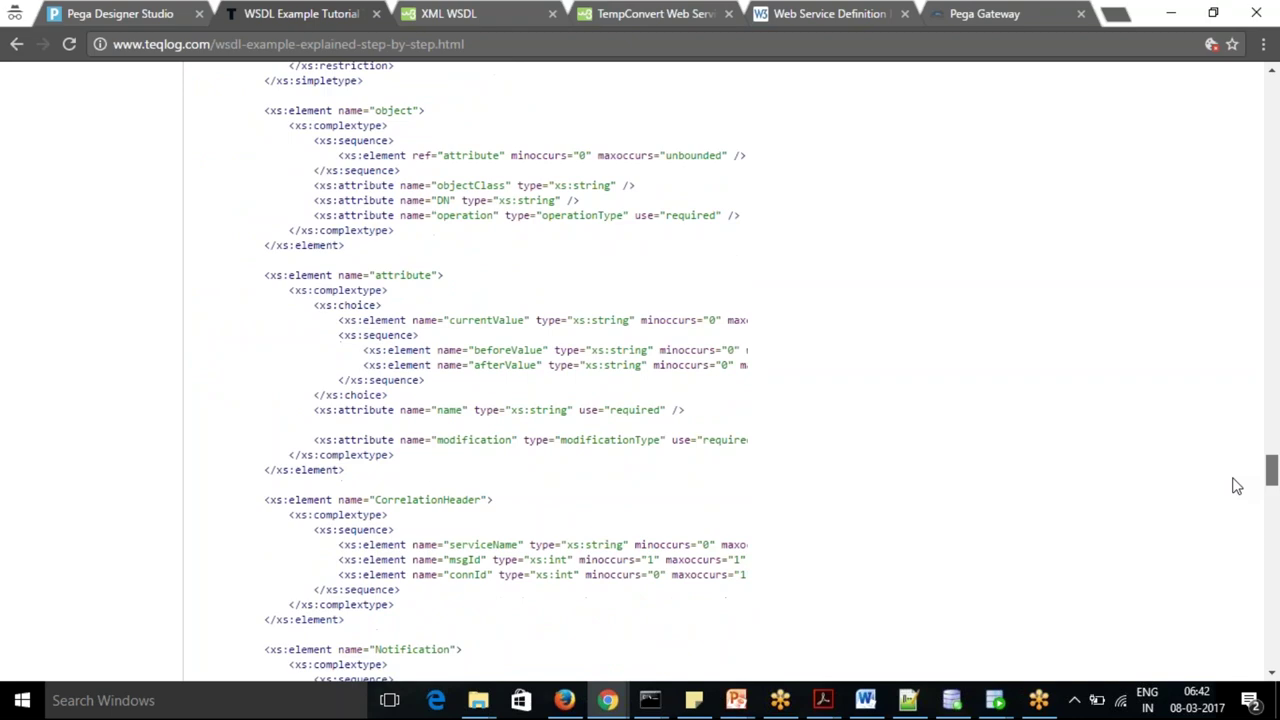
{"action": "scroll", "coordinate": [1234, 489], "scroll_direction": "down", "scroll_amount": 3}
{"action": "scroll", "coordinate": [1234, 494], "scroll_direction": "down", "scroll_amount": 10}
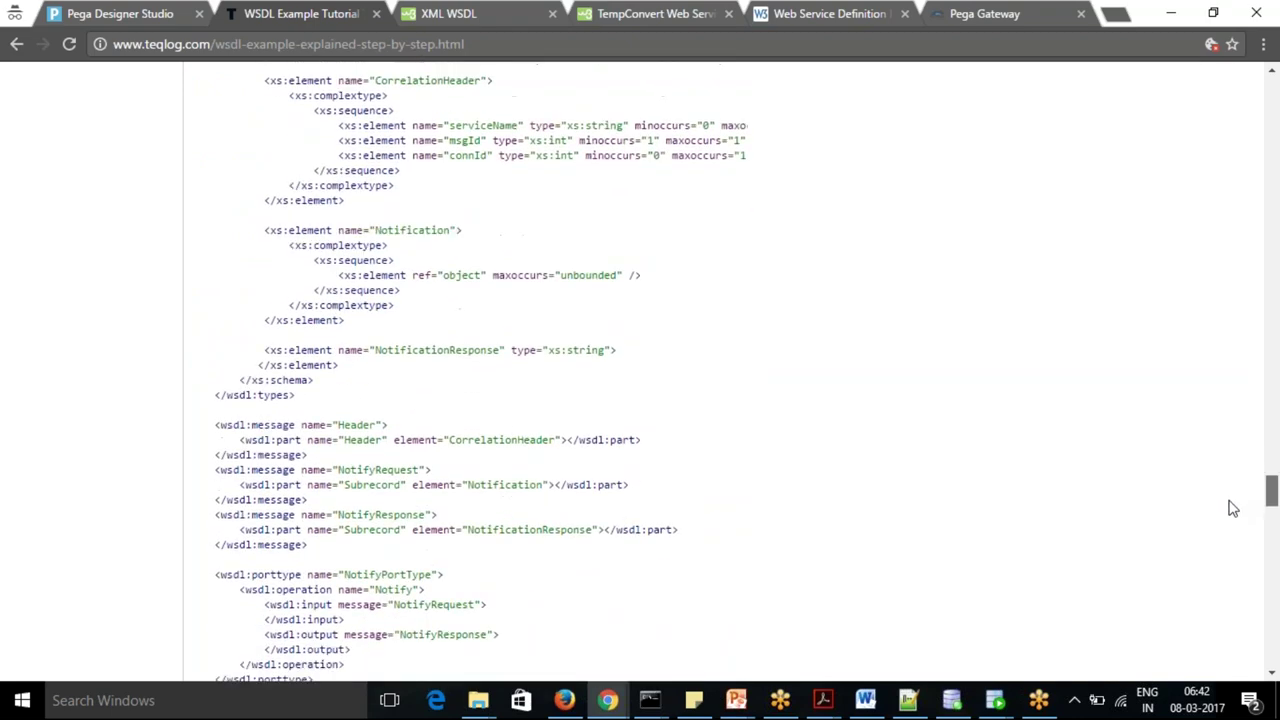
{"action": "scroll", "coordinate": [1228, 525], "scroll_direction": "down", "scroll_amount": 6}
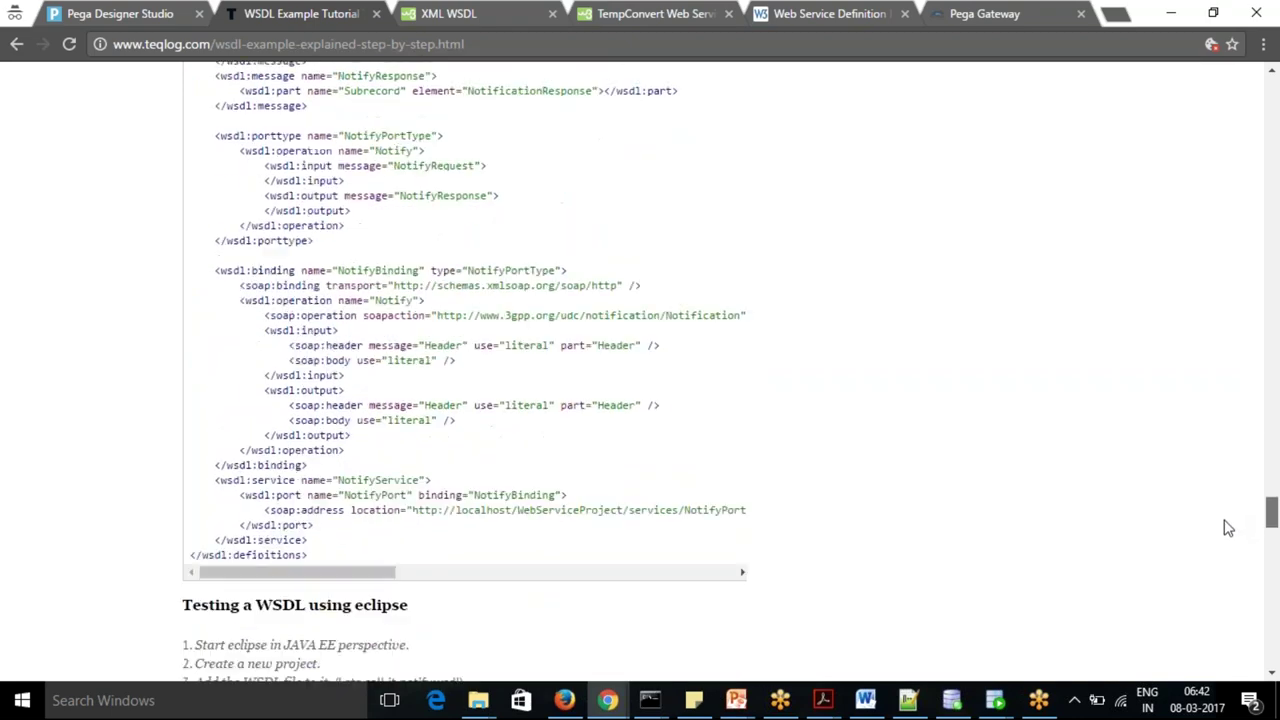
- Read the tutorial's "Testing a WSDL using eclipse" instructions to the end of the article, and revisit its WSDL Elements section
{"action": "scroll", "coordinate": [1227, 535], "scroll_direction": "down", "scroll_amount": 3}
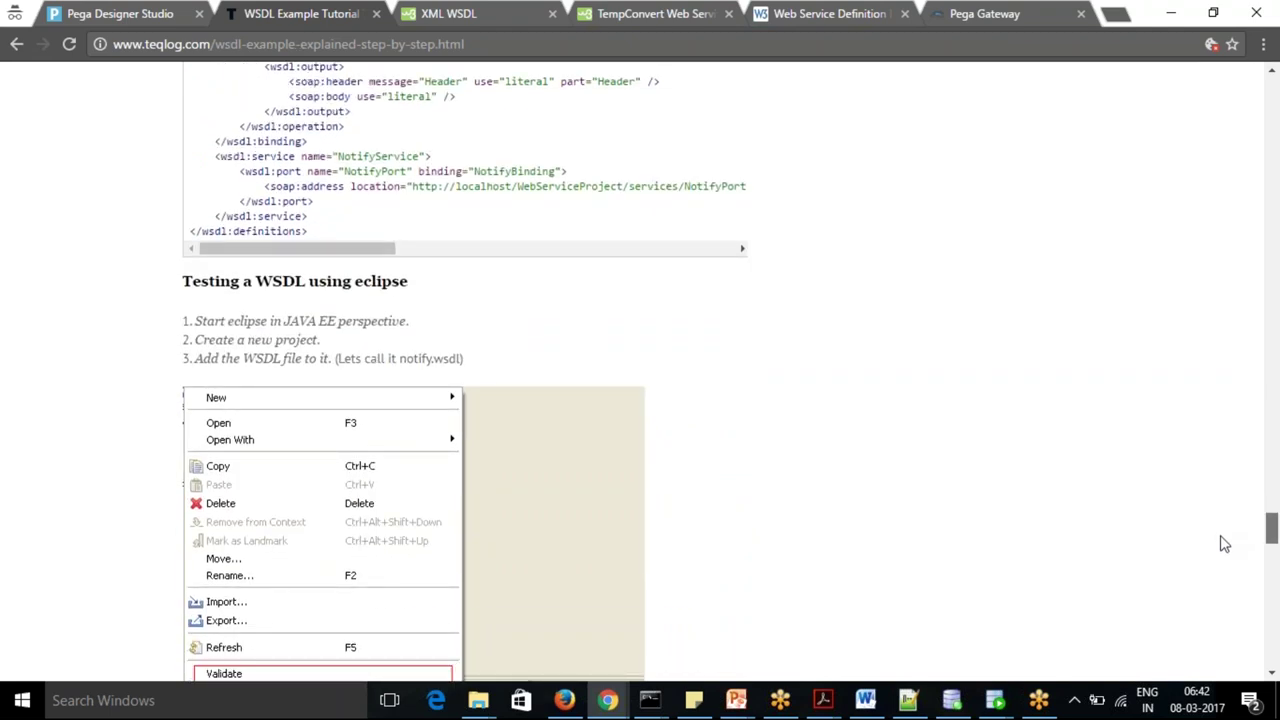
{"action": "scroll", "coordinate": [1222, 546], "scroll_direction": "down", "scroll_amount": 2}
{"action": "scroll", "coordinate": [1220, 548], "scroll_direction": "down", "scroll_amount": 2}
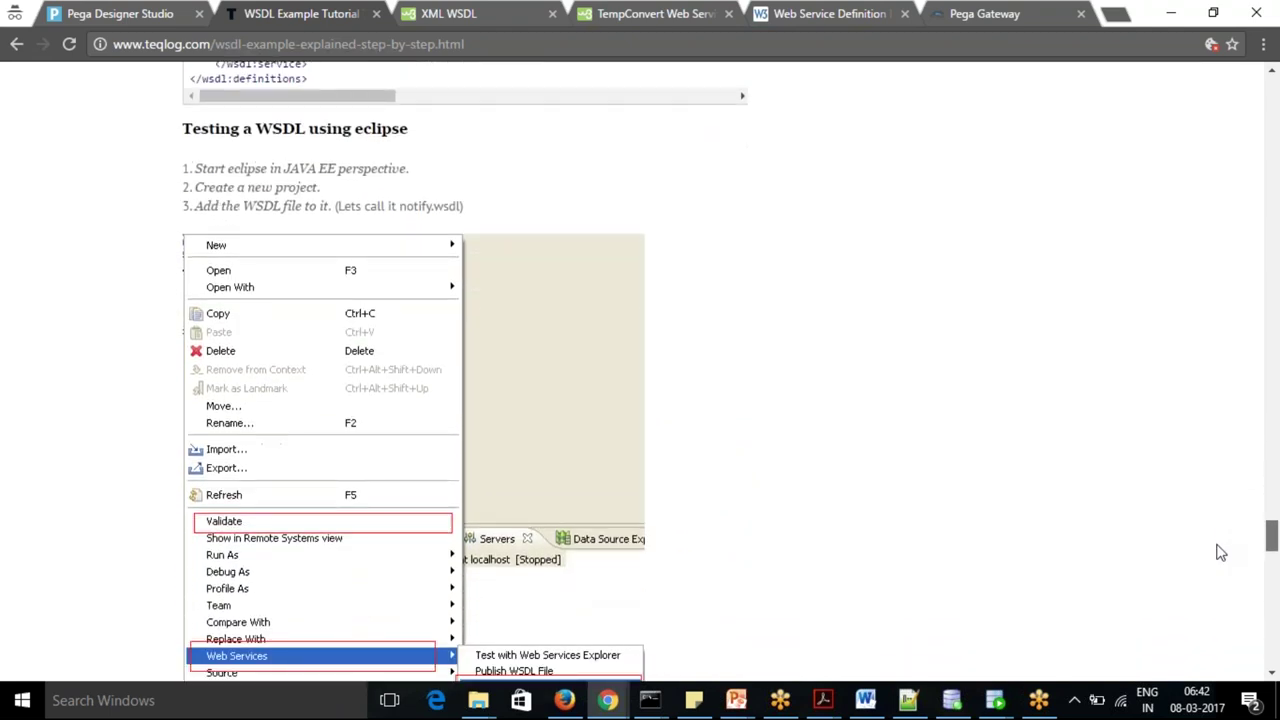
{"action": "scroll", "coordinate": [1220, 552], "scroll_direction": "down", "scroll_amount": 3}
{"action": "scroll", "coordinate": [1220, 558], "scroll_direction": "down", "scroll_amount": 1}
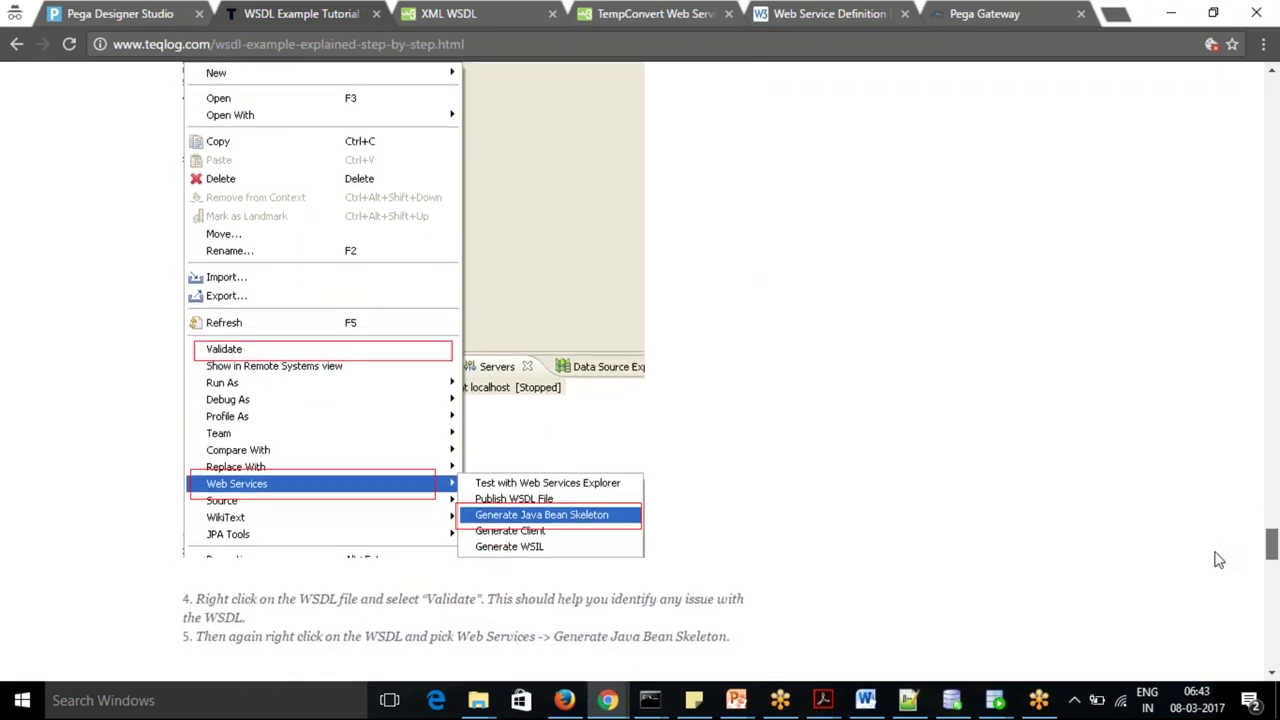
{"action": "scroll", "coordinate": [1218, 560], "scroll_direction": "down", "scroll_amount": 3}
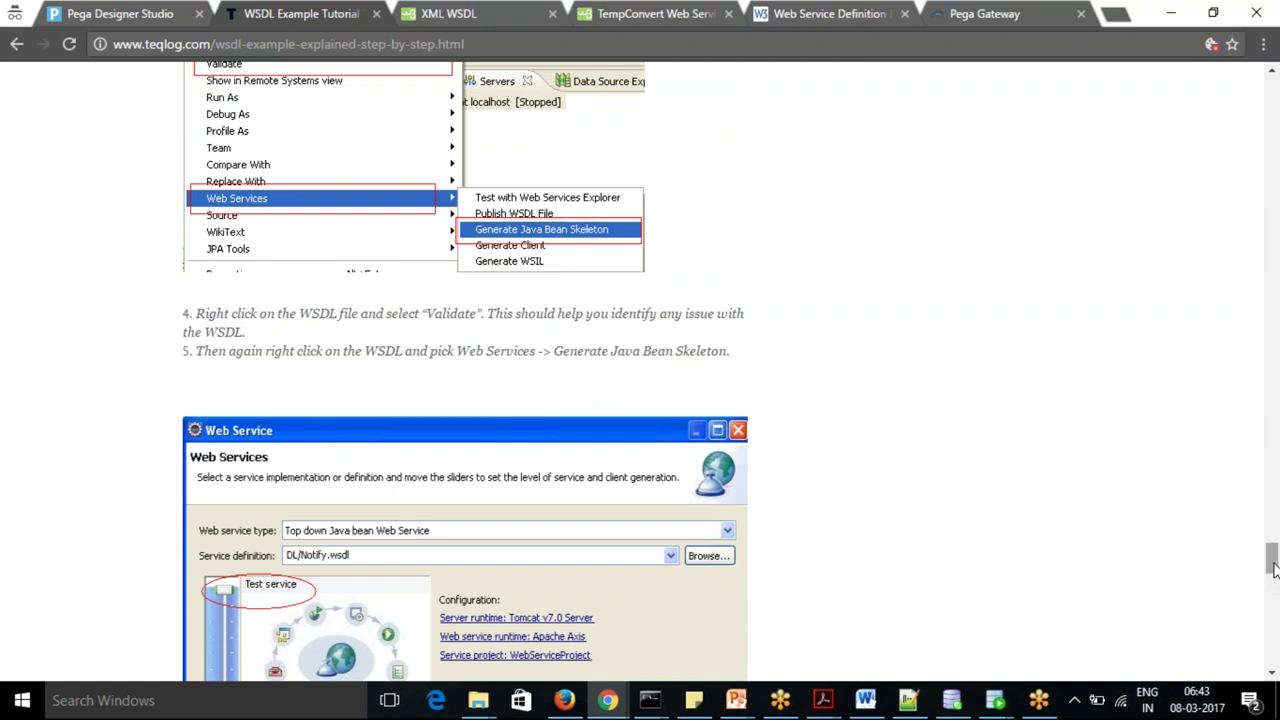
{"action": "left_click_drag", "start_coordinate": [1273, 568], "coordinate": [1274, 578]}
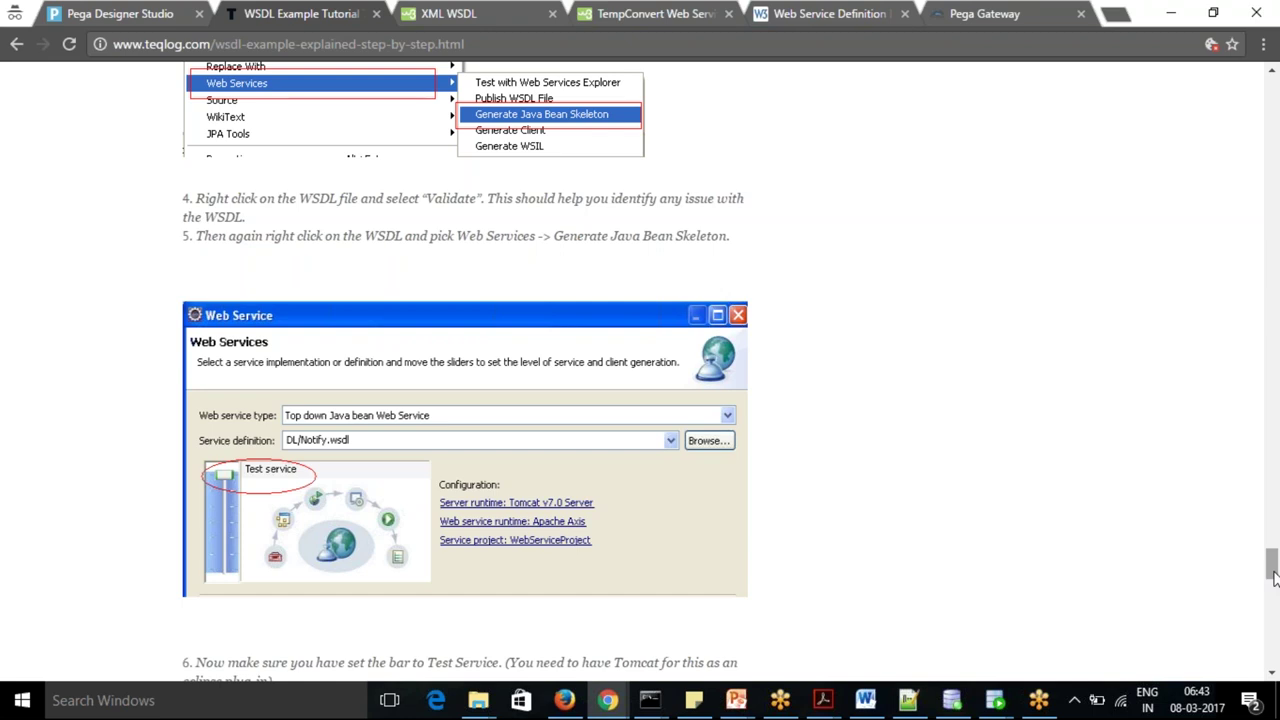
{"action": "left_click_drag", "start_coordinate": [1274, 578], "coordinate": [1268, 592]}
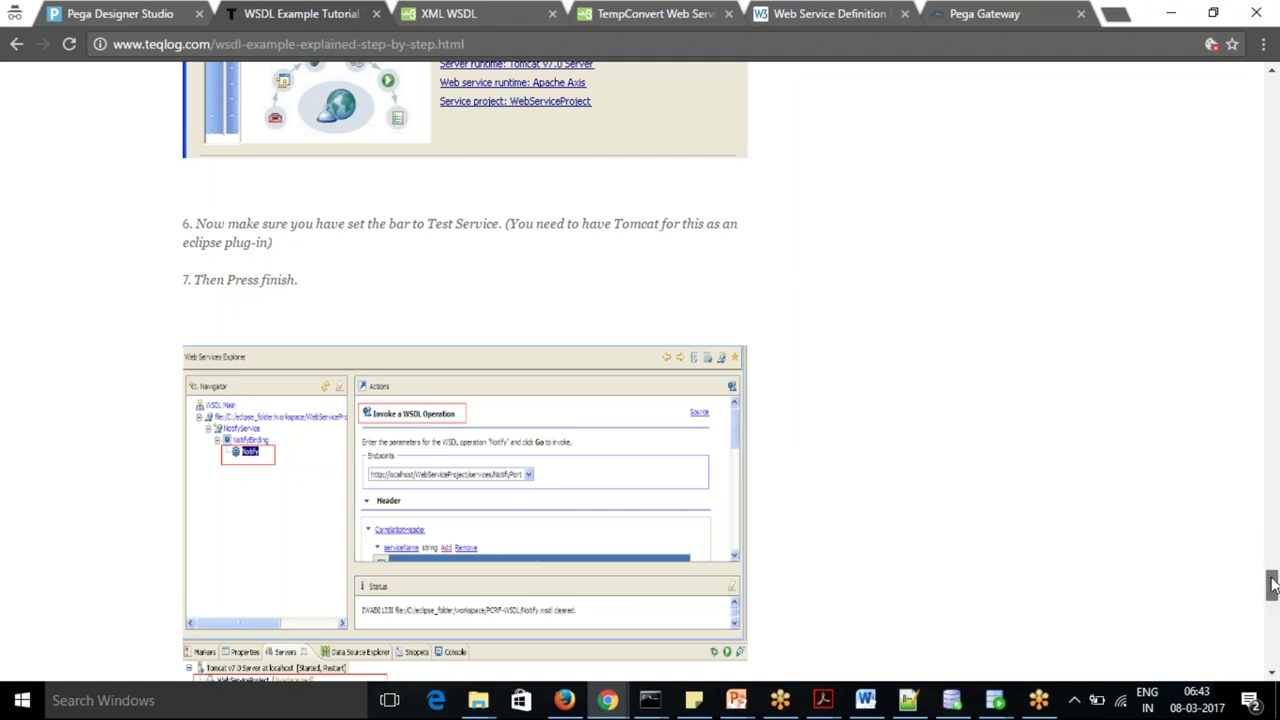
{"action": "scroll", "coordinate": [1272, 586], "scroll_direction": "down", "scroll_amount": 1}
{"action": "left_click_drag", "start_coordinate": [1272, 586], "coordinate": [1272, 590]}
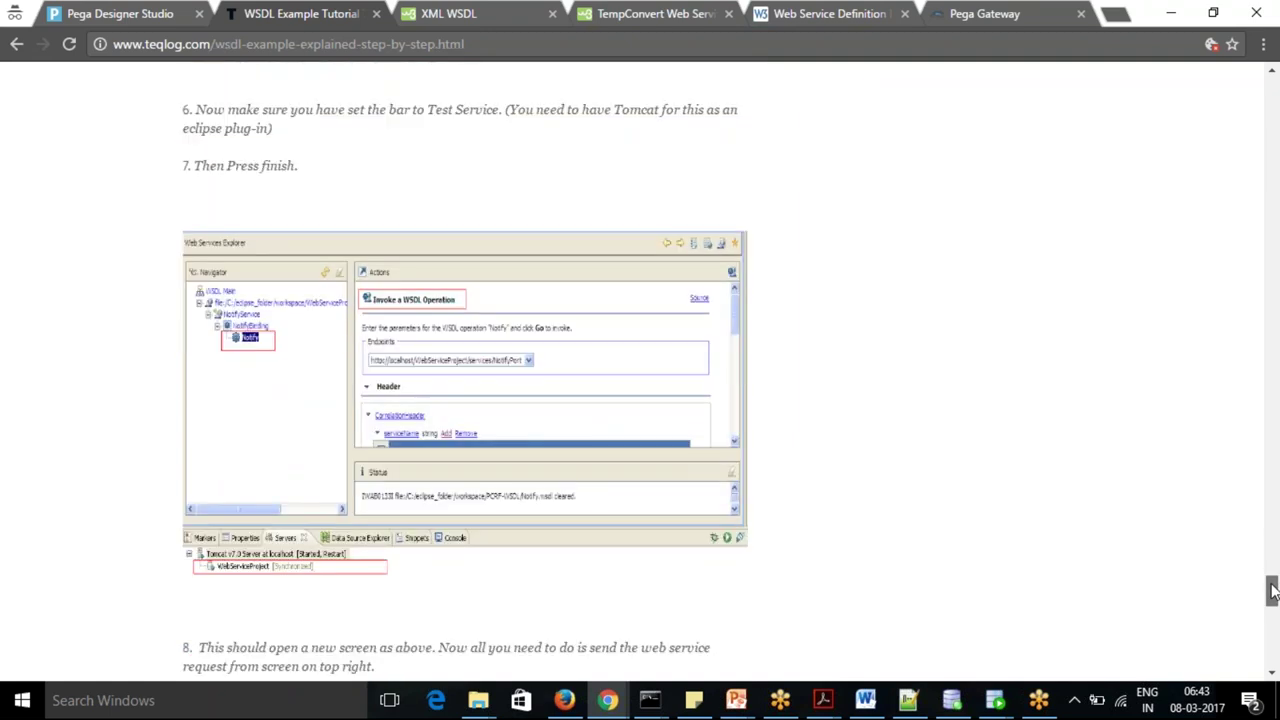
{"action": "left_click_drag", "start_coordinate": [1272, 590], "coordinate": [1272, 628]}
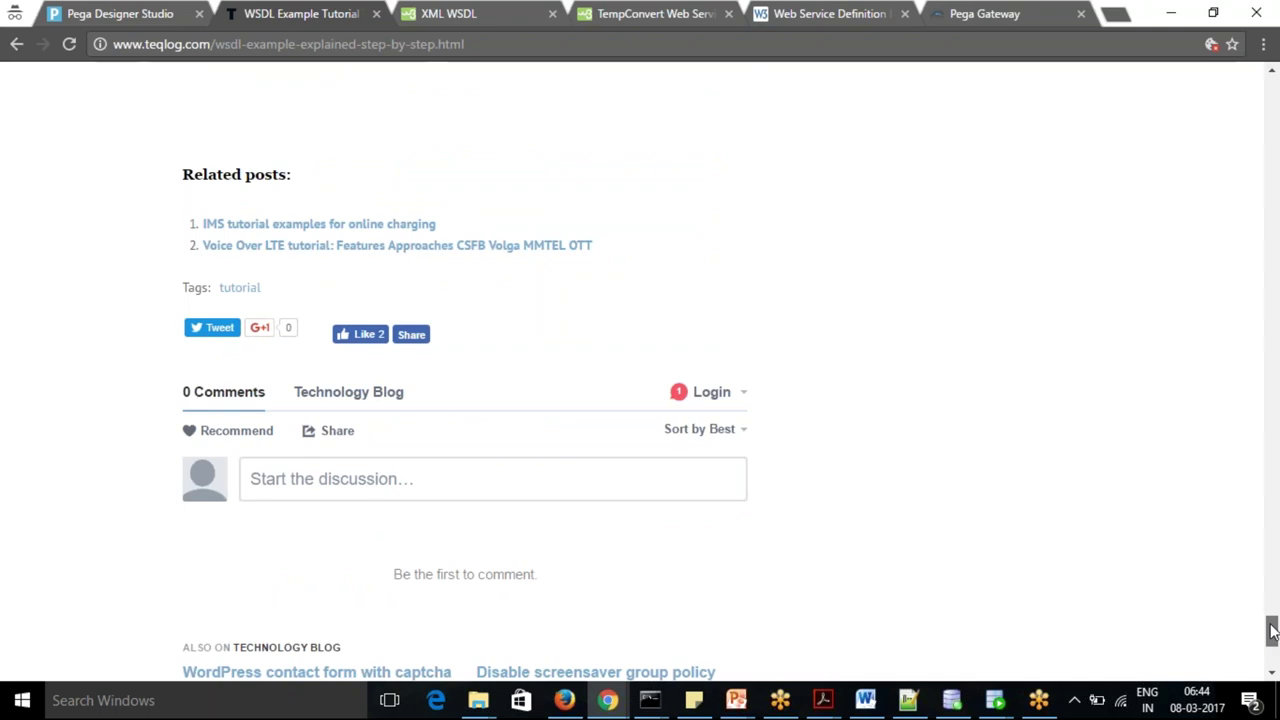
{"action": "left_click_drag", "start_coordinate": [1272, 628], "coordinate": [1273, 120]}
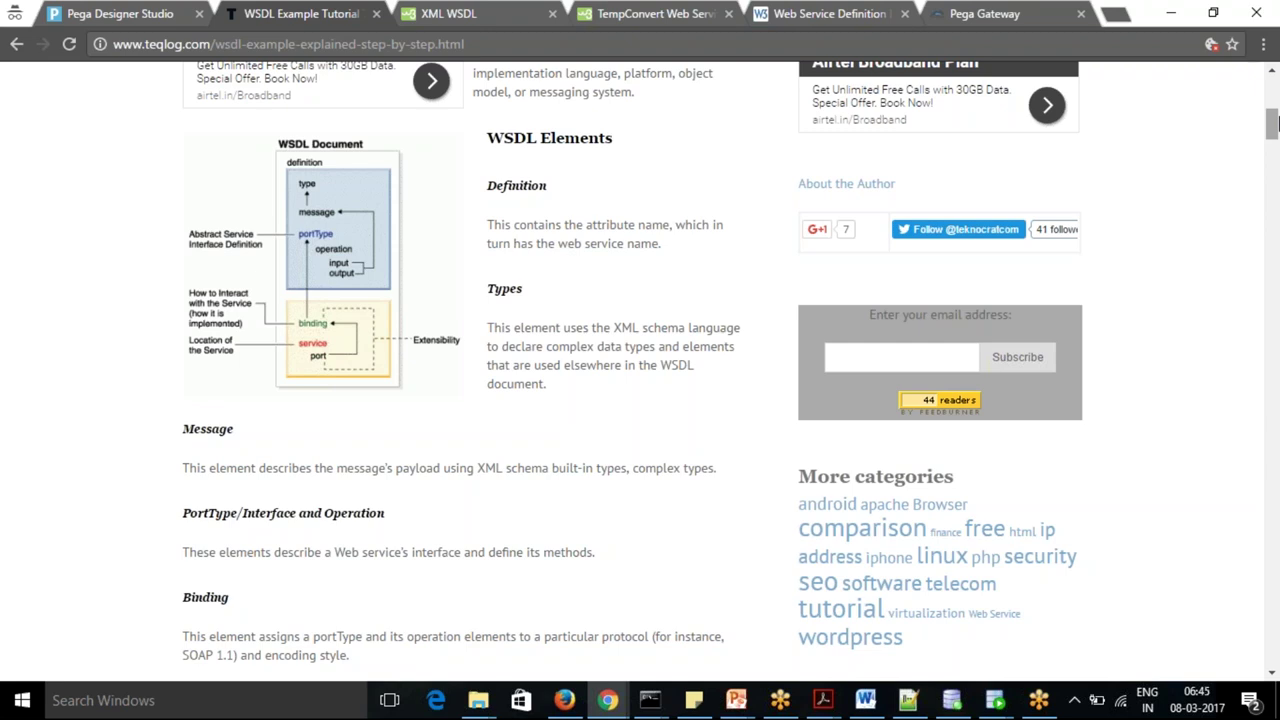
- Switch back to Pega Designer Studio and compare the data models of the Customer and Purchase (Work Pool) data types
{"action": "left_click", "coordinate": [117, 15]}
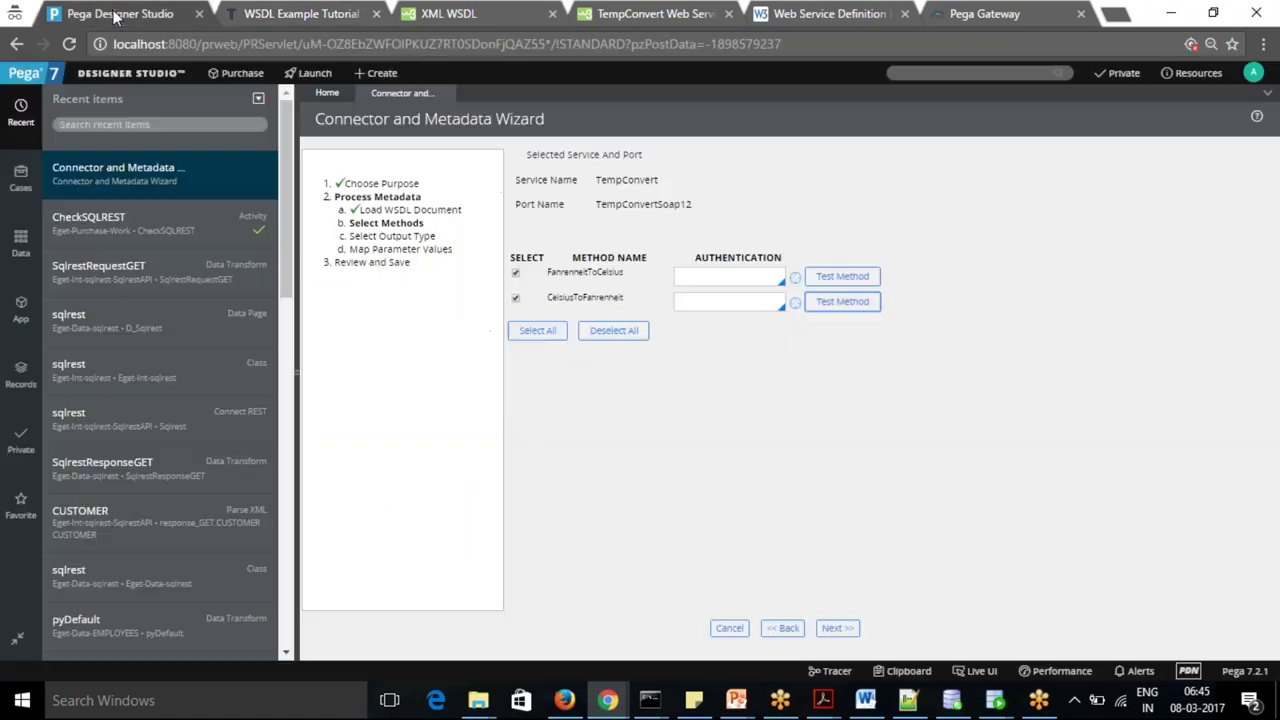
{"action": "left_click", "coordinate": [22, 244]}
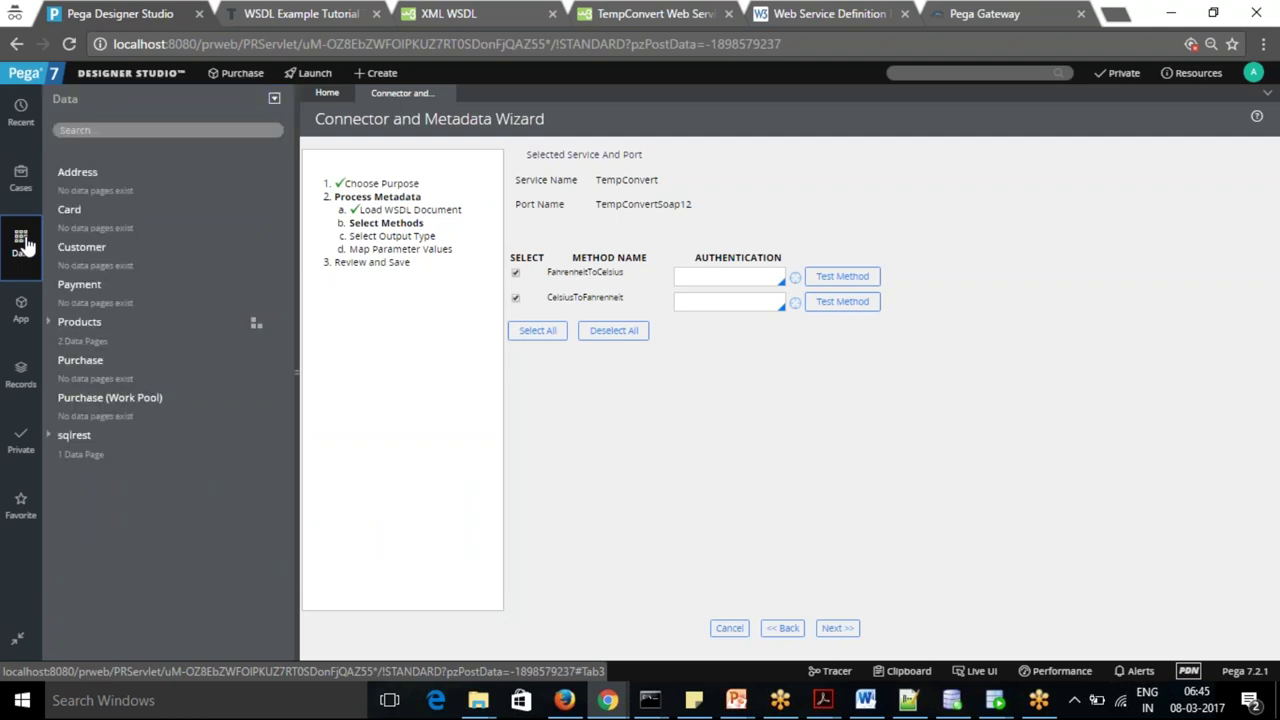
{"action": "left_click", "coordinate": [88, 260]}
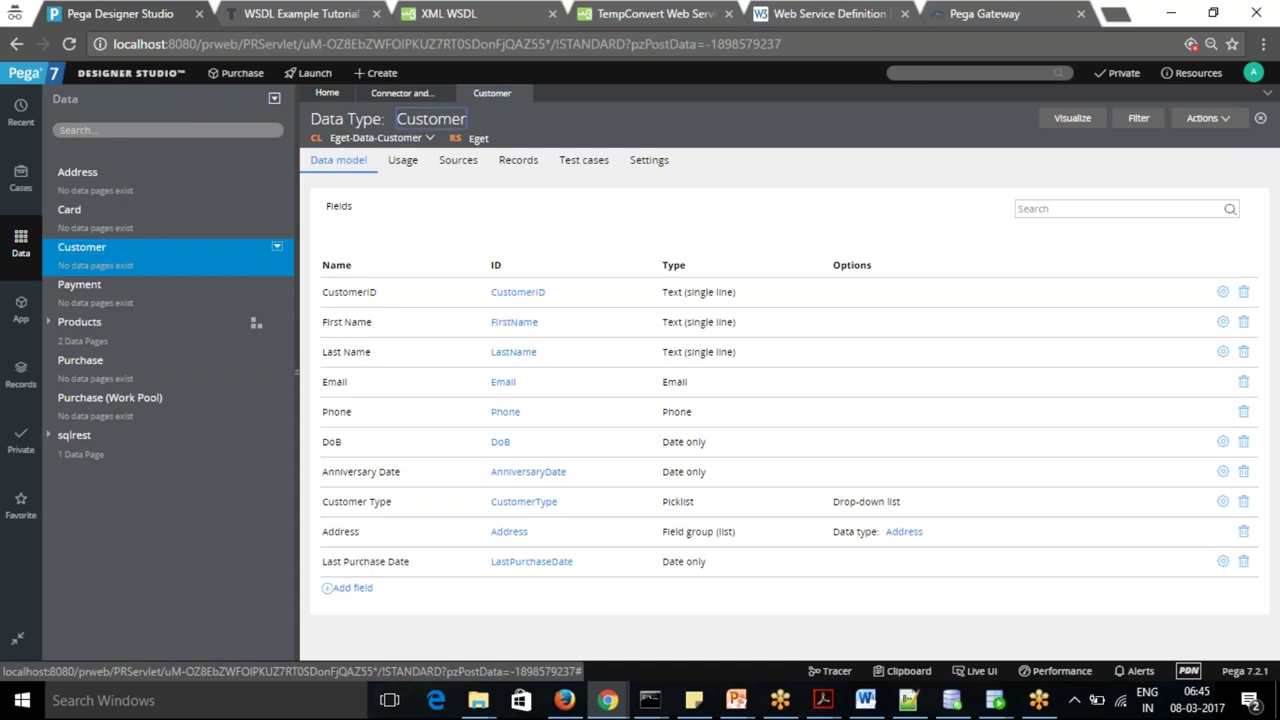
{"action": "left_click", "coordinate": [109, 402]}
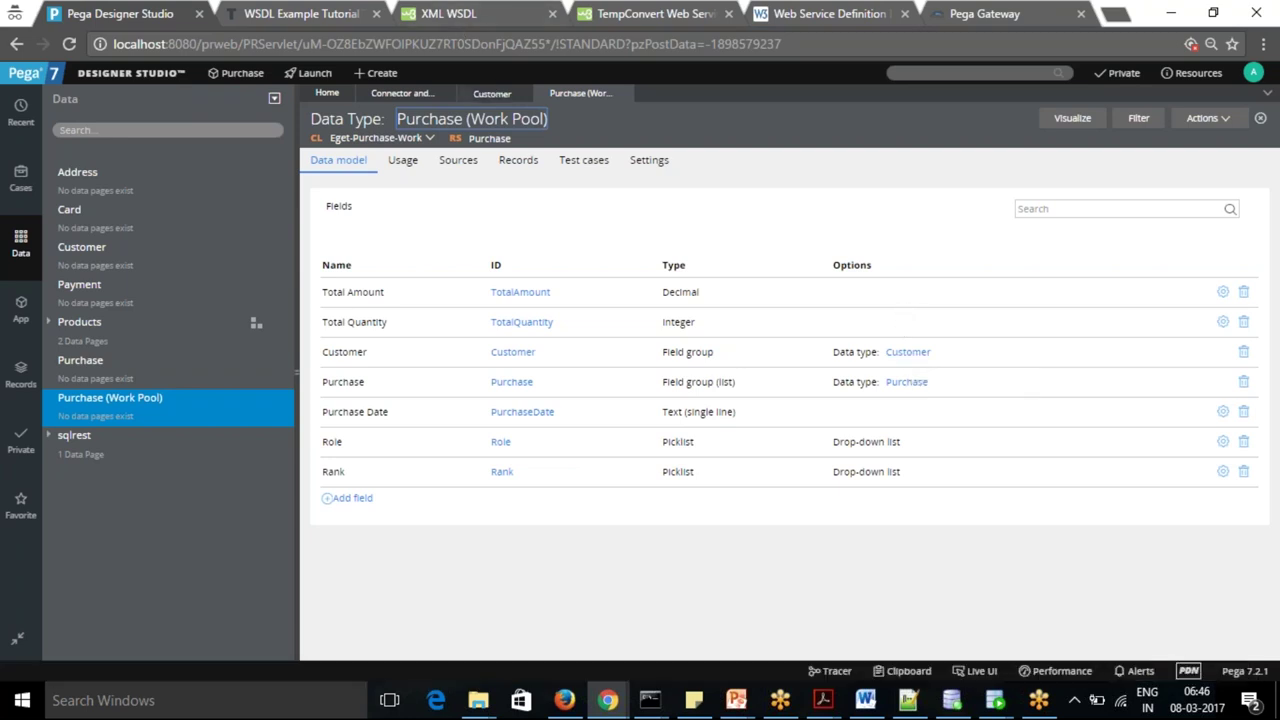
{"action": "left_click", "coordinate": [490, 93]}
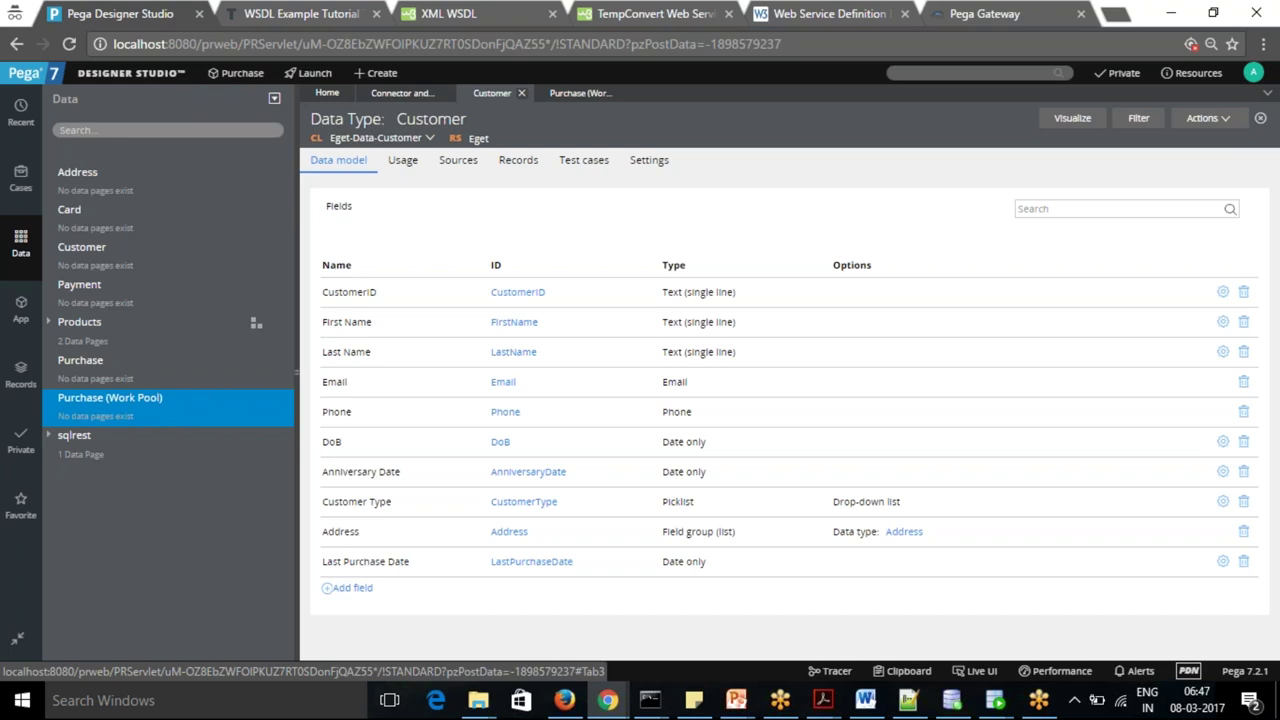
{"action": "left_click", "coordinate": [569, 103]}
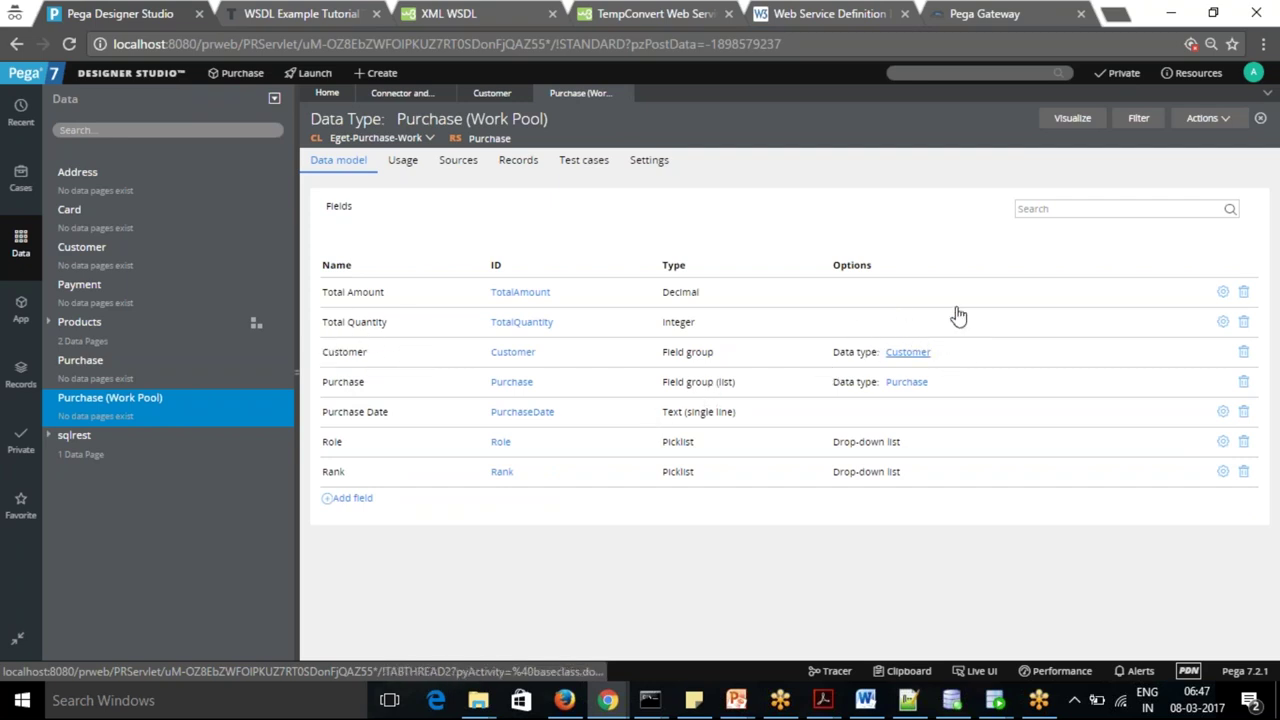
- Inspect the page definition of the Customer property in Purchase (Work Pool), and view the Payment data type's fields
{"action": "left_click", "coordinate": [519, 354]}
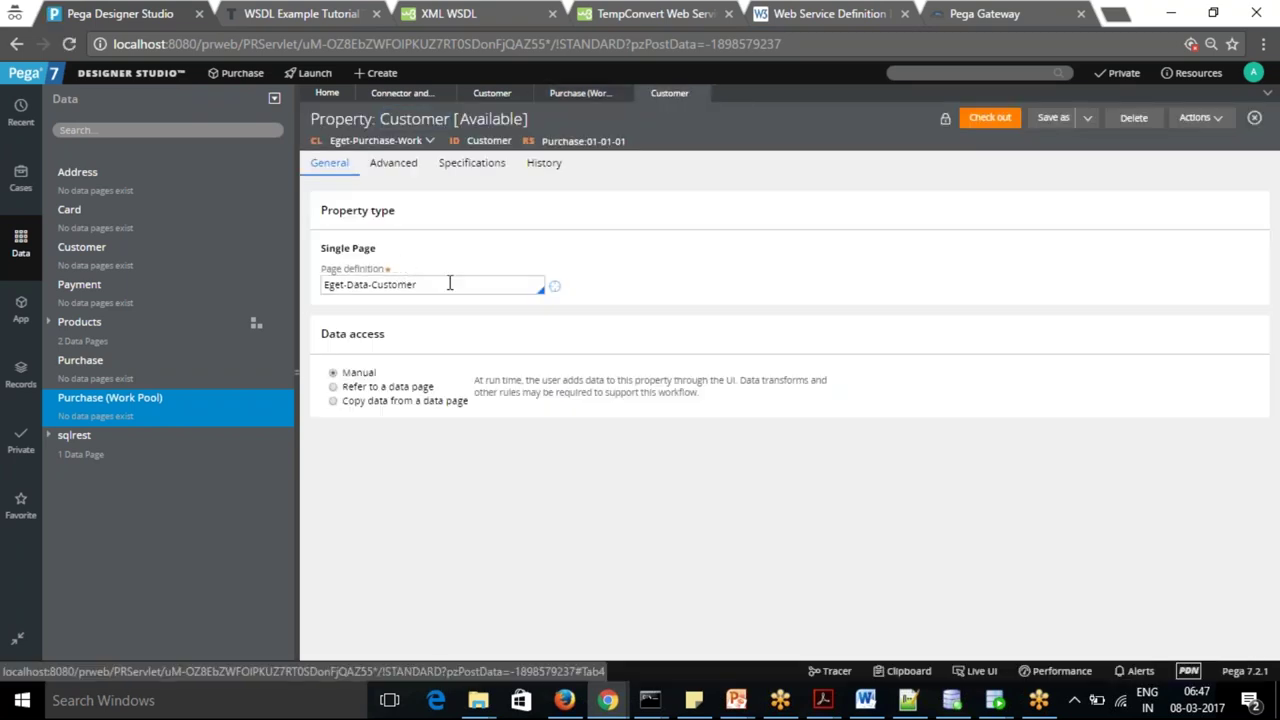
{"action": "triple_click", "coordinate": [422, 286]}
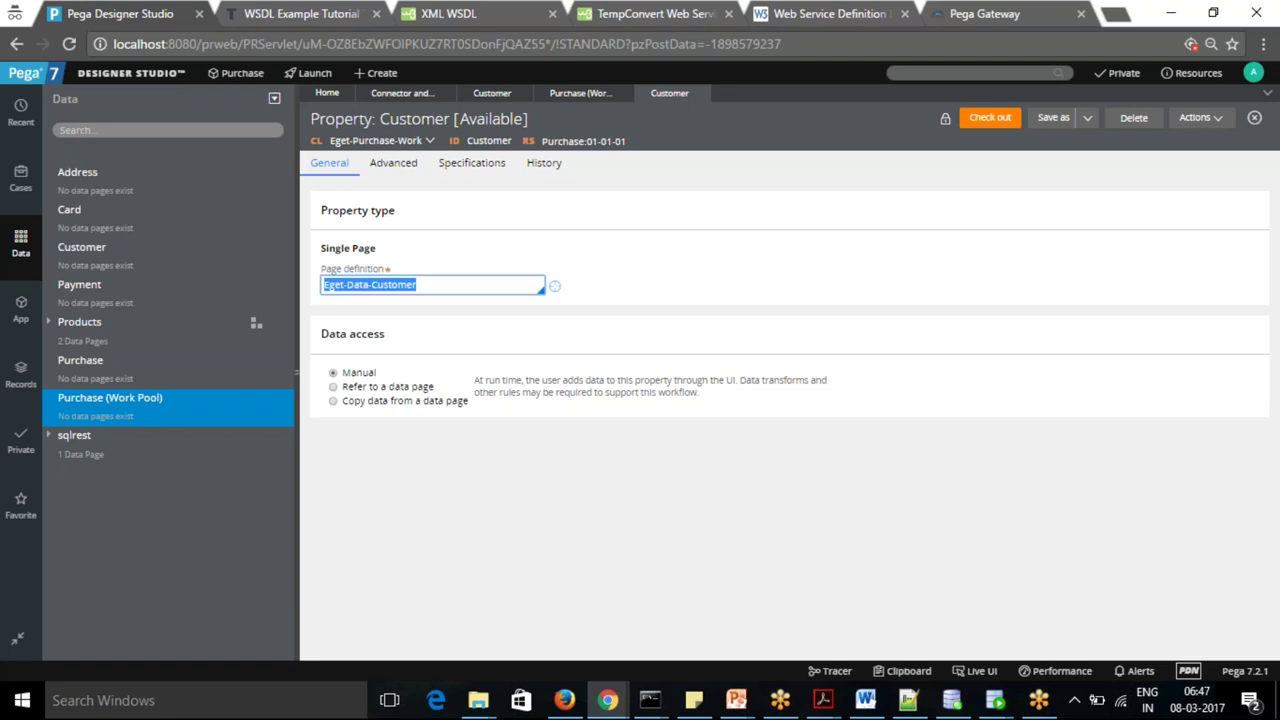
{"action": "left_click", "coordinate": [78, 286]}
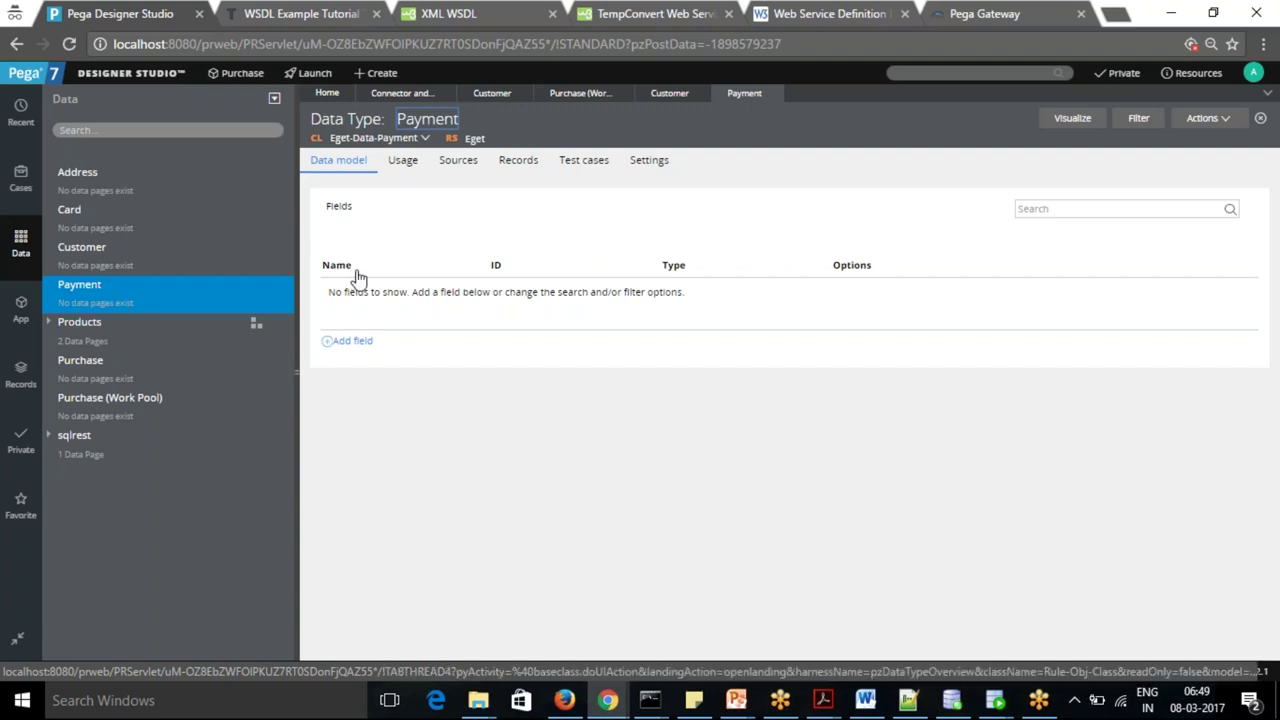
- Search the application's rules for "pystatuswork", review the matching field values and properties, and dismiss the results
{"action": "left_click", "coordinate": [1000, 73]}
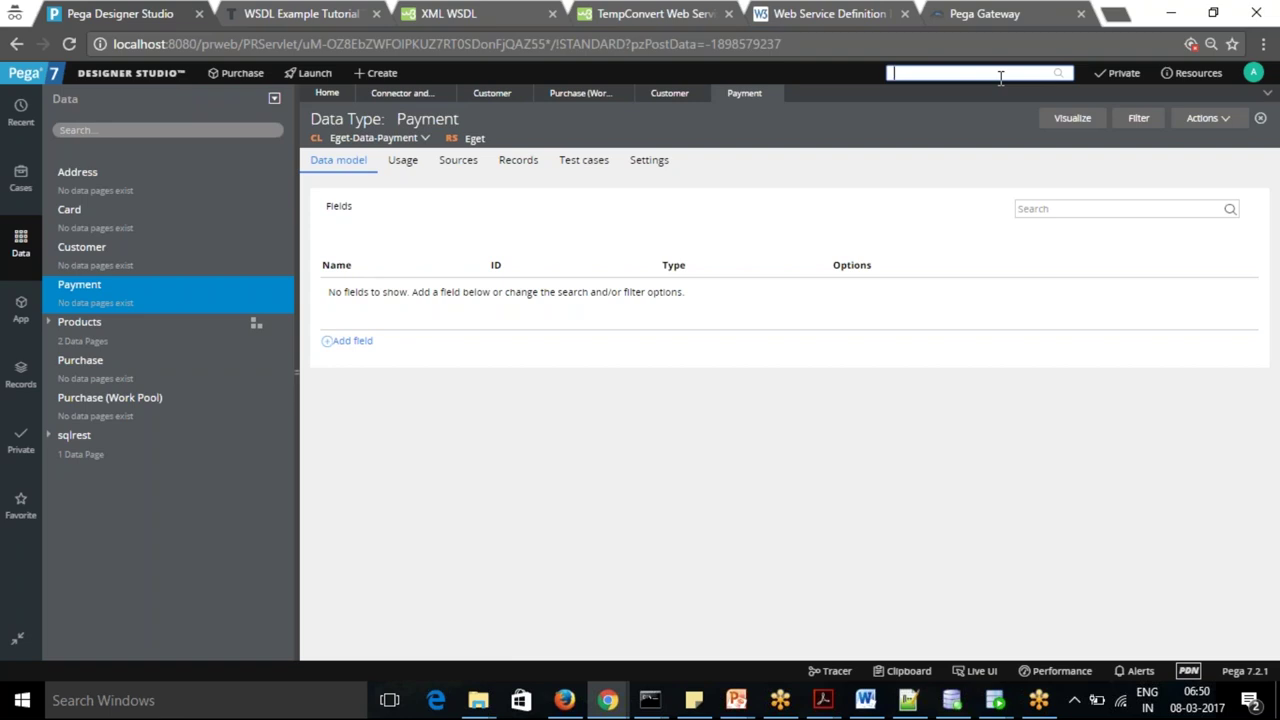
{"action": "type", "text": "pystatuswork"}
{"action": "key", "text": "Return"}
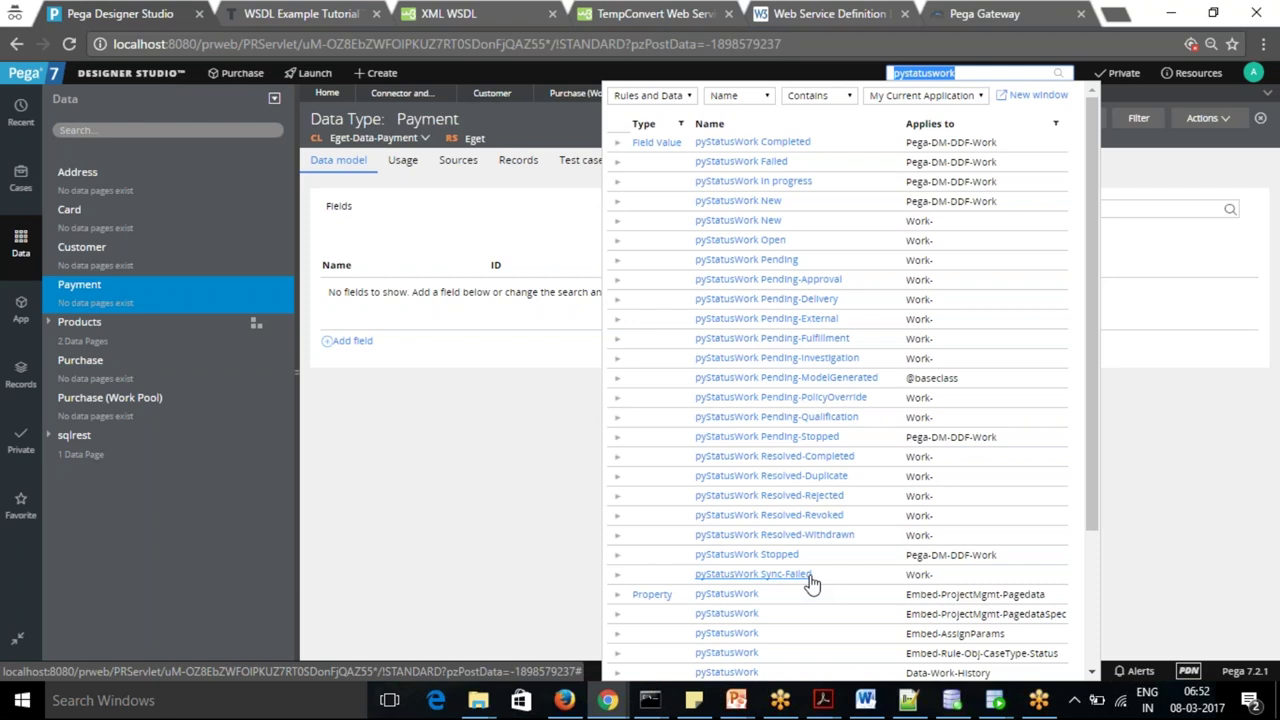
{"action": "left_click", "coordinate": [494, 477]}
- Open the Translate to New Language localization wizard for the Purchase application and look through its available languages
{"action": "left_click", "coordinate": [130, 73]}
{"action": "mouse_move", "coordinate": [124, 118]}
{"action": "mouse_move", "coordinate": [131, 170]}
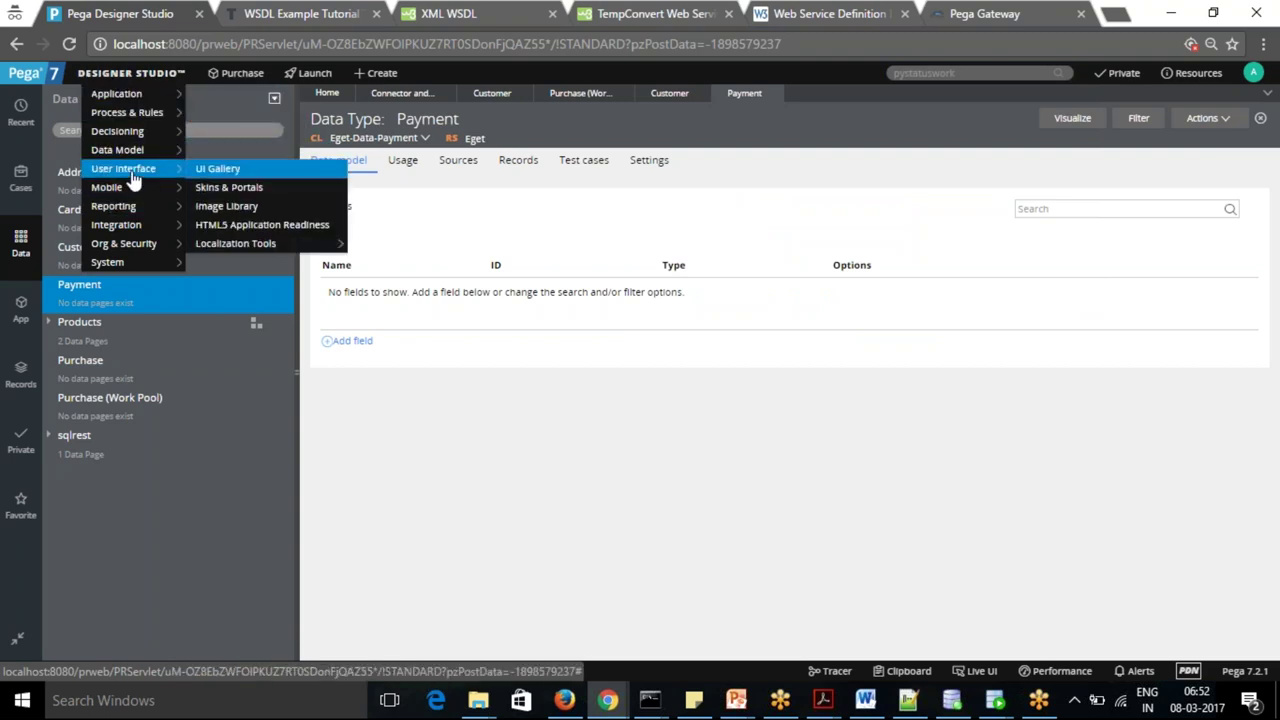
{"action": "mouse_move", "coordinate": [226, 246]}
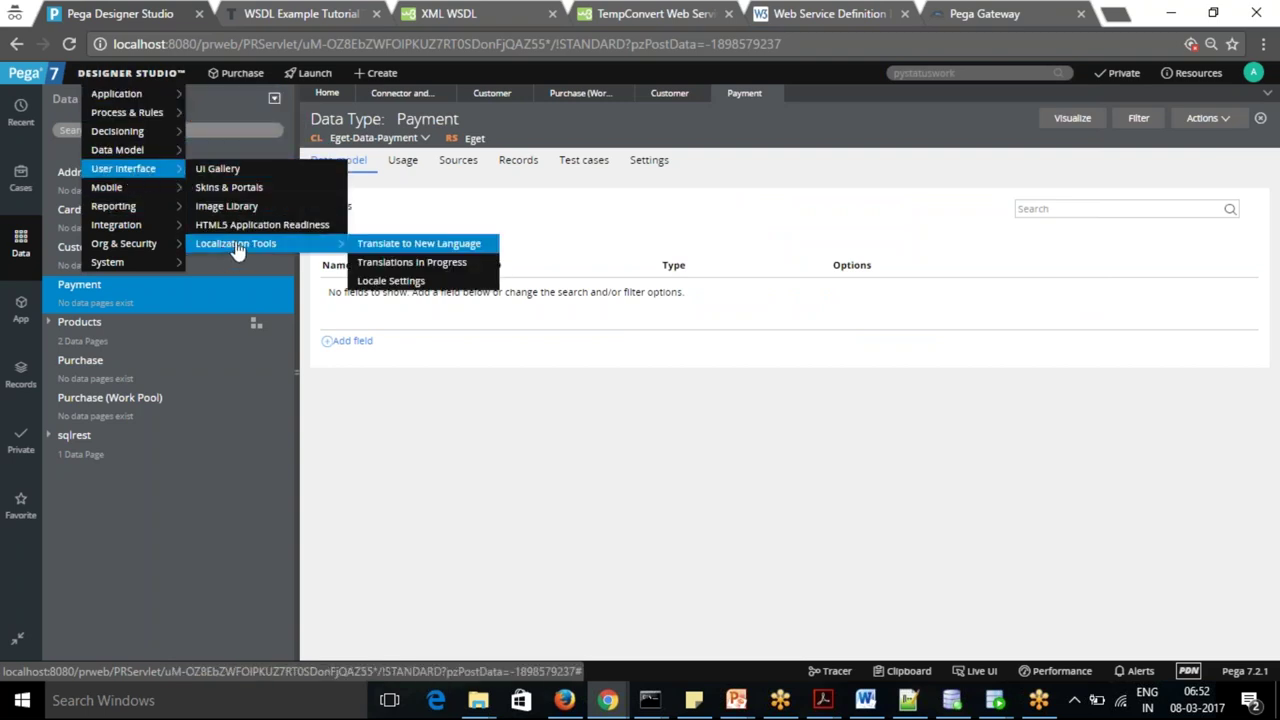
{"action": "left_click", "coordinate": [430, 249]}
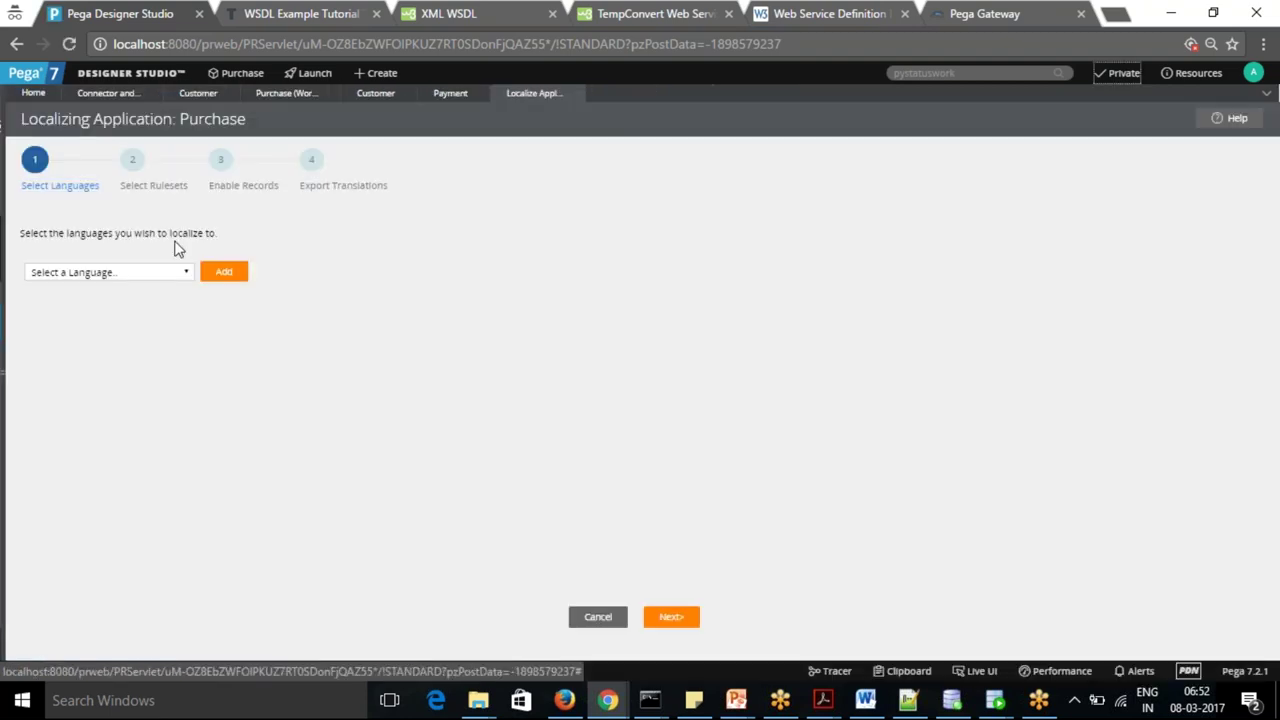
{"action": "left_click", "coordinate": [187, 273]}
{"action": "left_click_drag", "start_coordinate": [189, 323], "coordinate": [199, 483]}
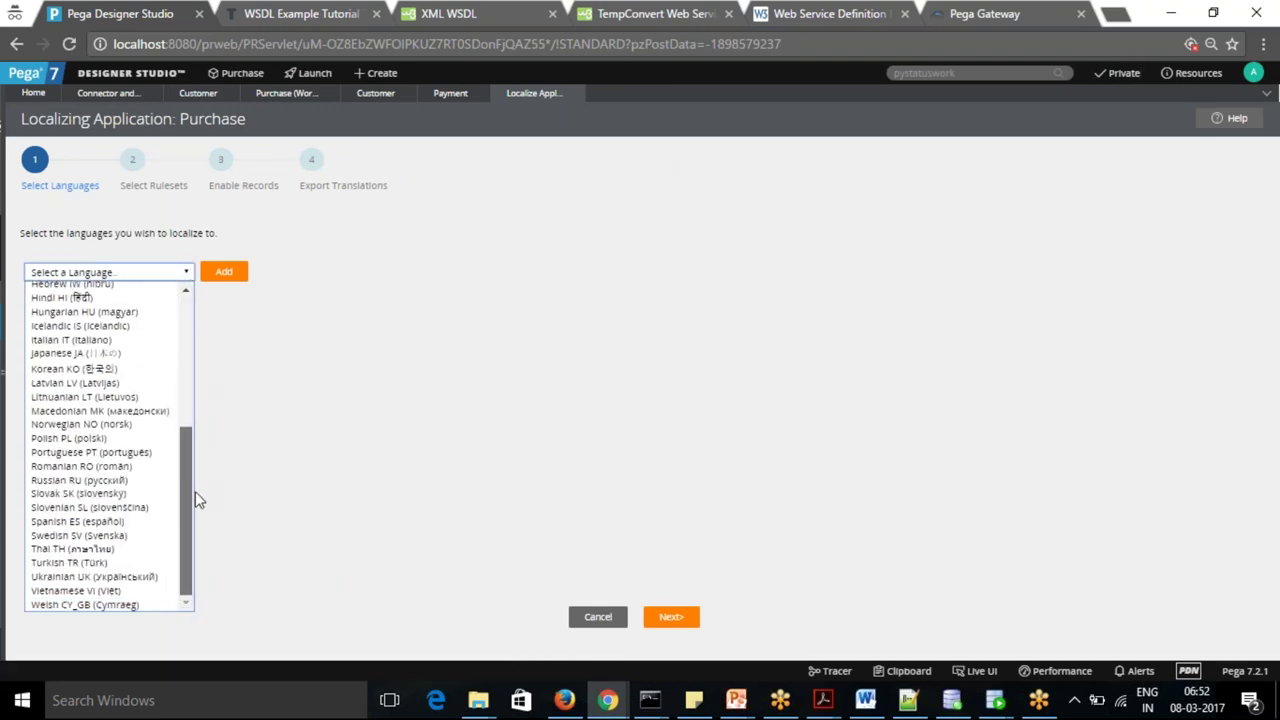
{"action": "left_click_drag", "start_coordinate": [189, 549], "coordinate": [179, 389]}
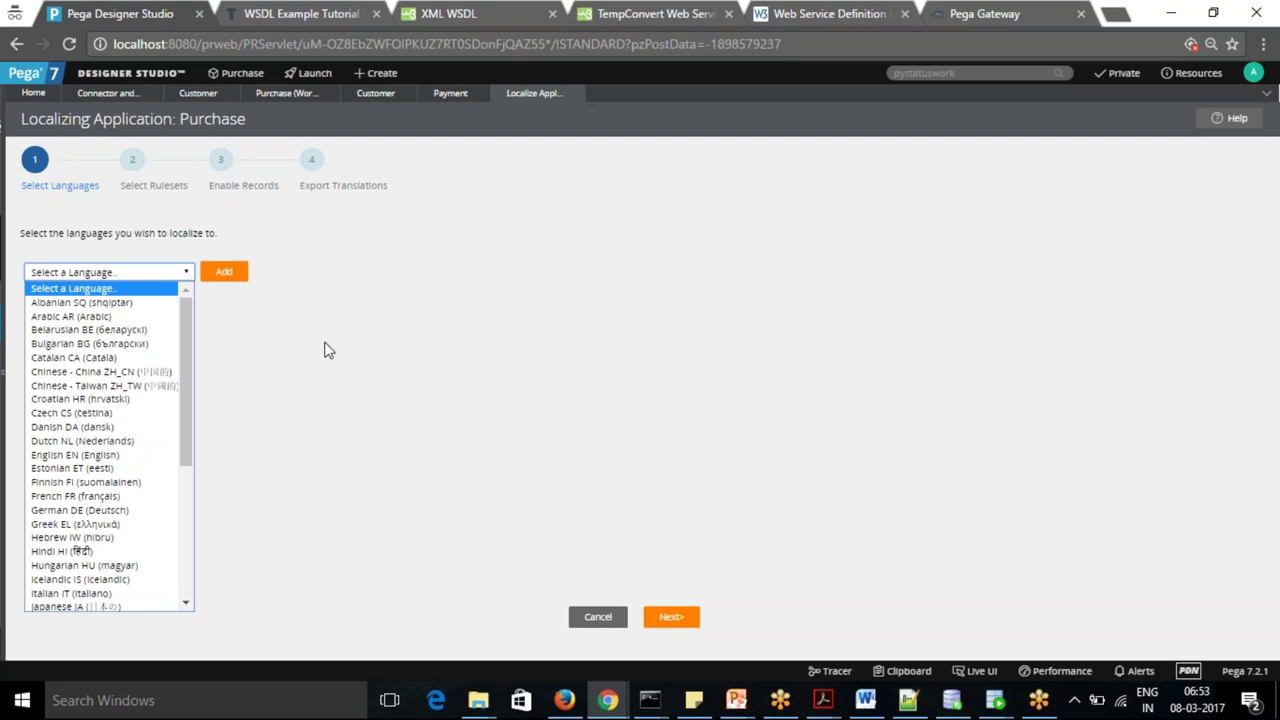
{"action": "left_click_drag", "start_coordinate": [193, 338], "coordinate": [203, 297]}
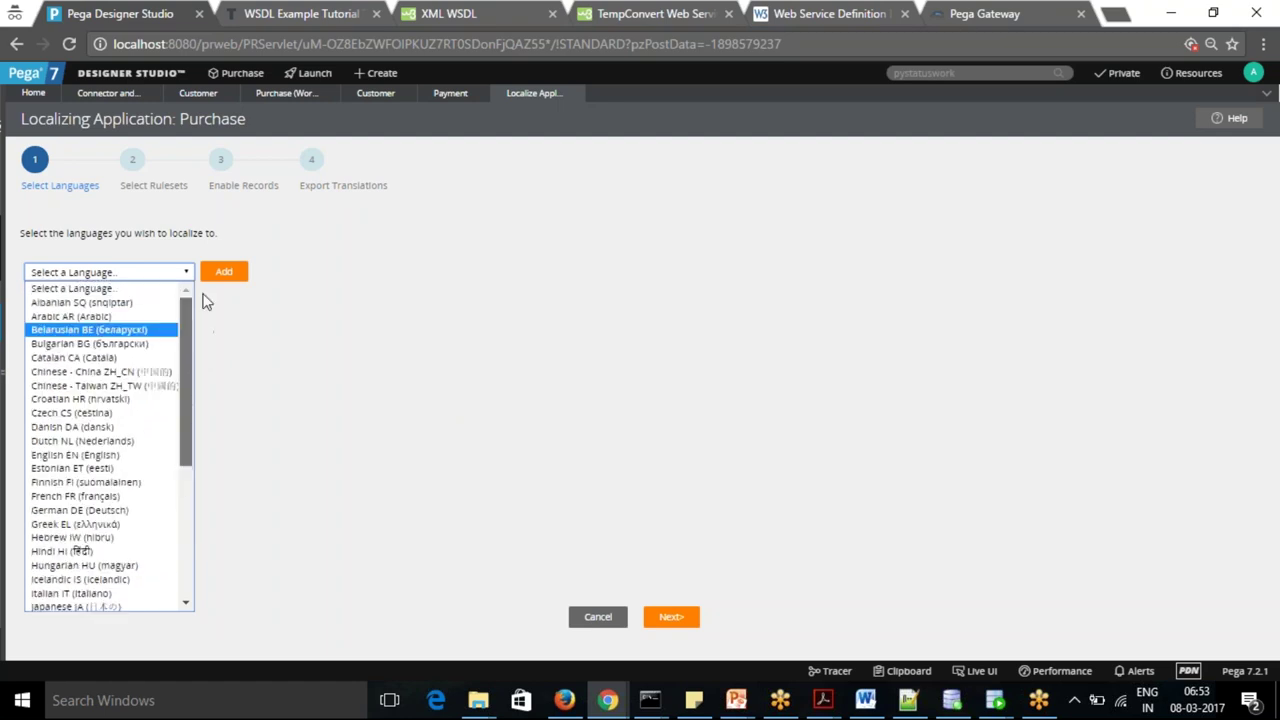
{"action": "left_click", "coordinate": [747, 274]}
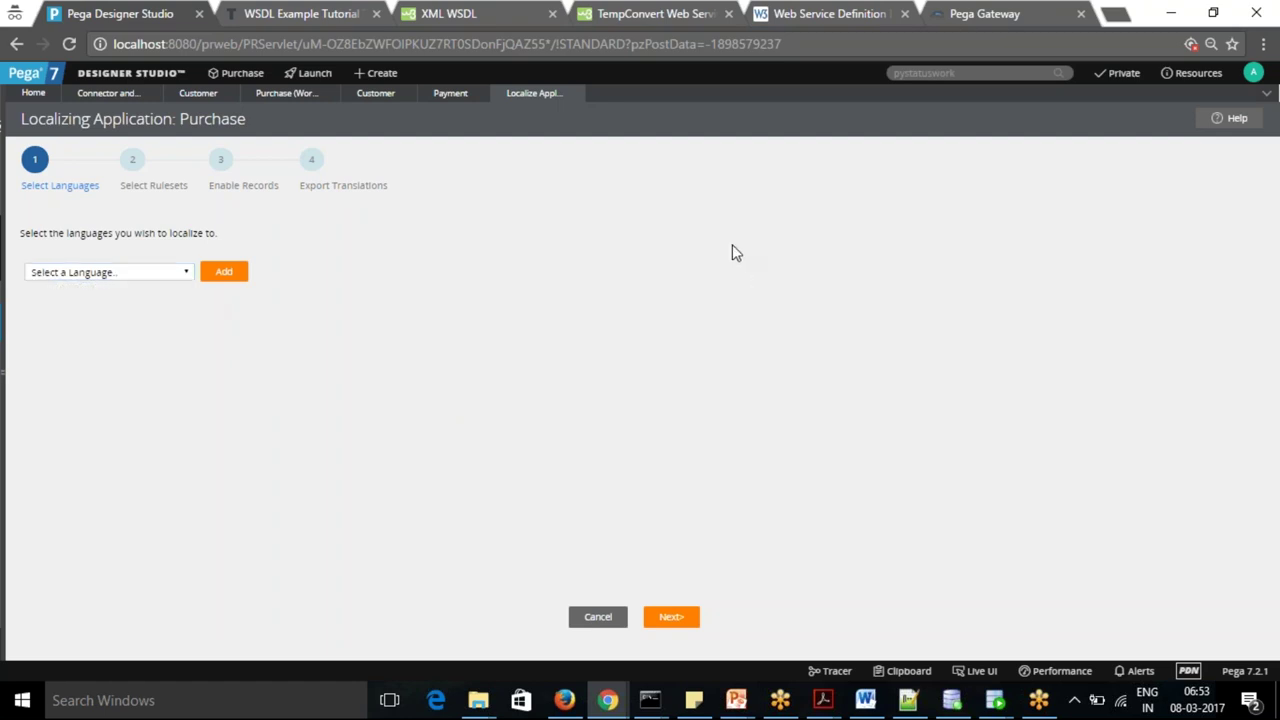
- Repeat the "pystatuswork" search, open the Work- field value pyStatusWork Pending-Delivery and examine its localized label text
{"action": "left_click", "coordinate": [972, 73]}
{"action": "key", "text": "Return"}
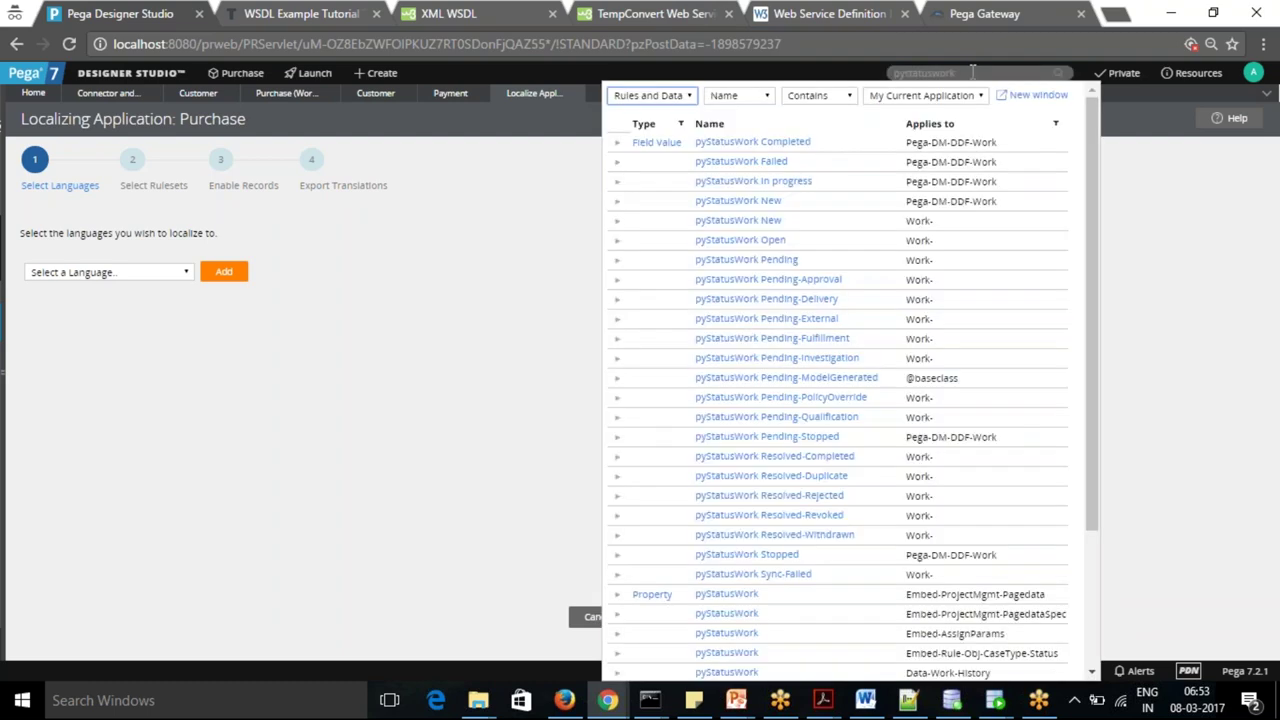
{"action": "left_click", "coordinate": [762, 299]}
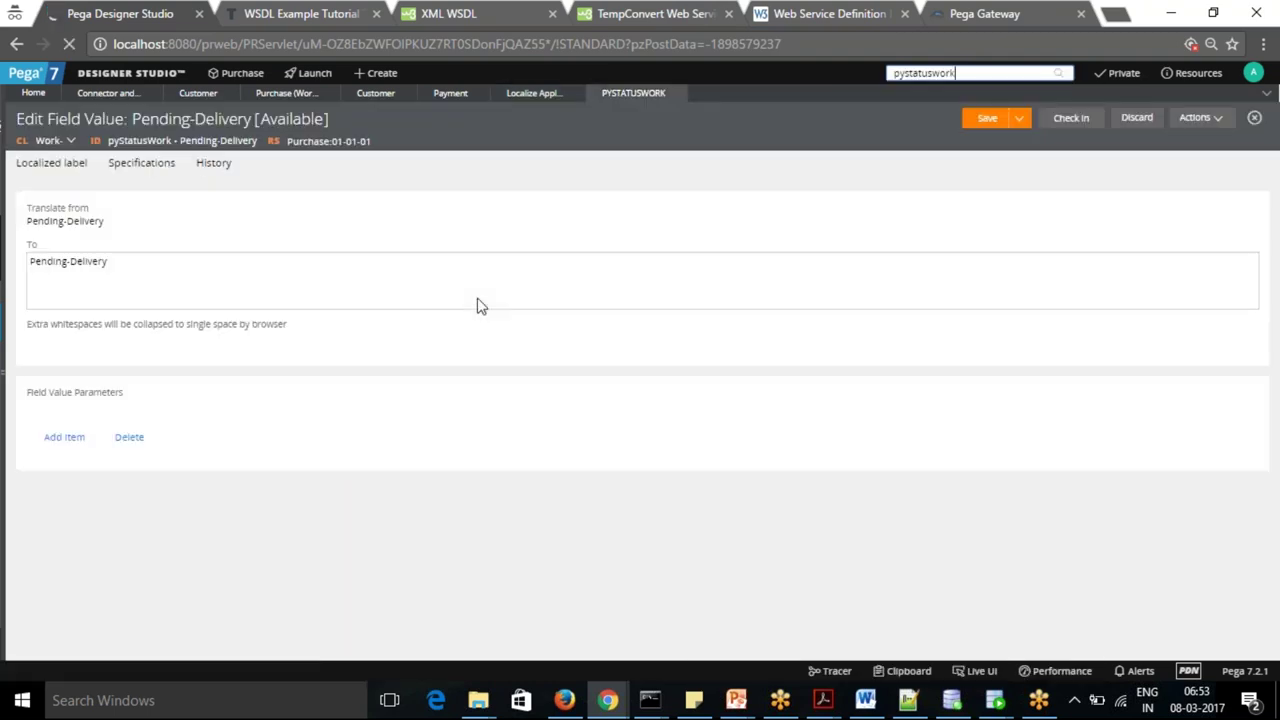
{"action": "left_click_drag", "start_coordinate": [31, 222], "coordinate": [14, 266]}
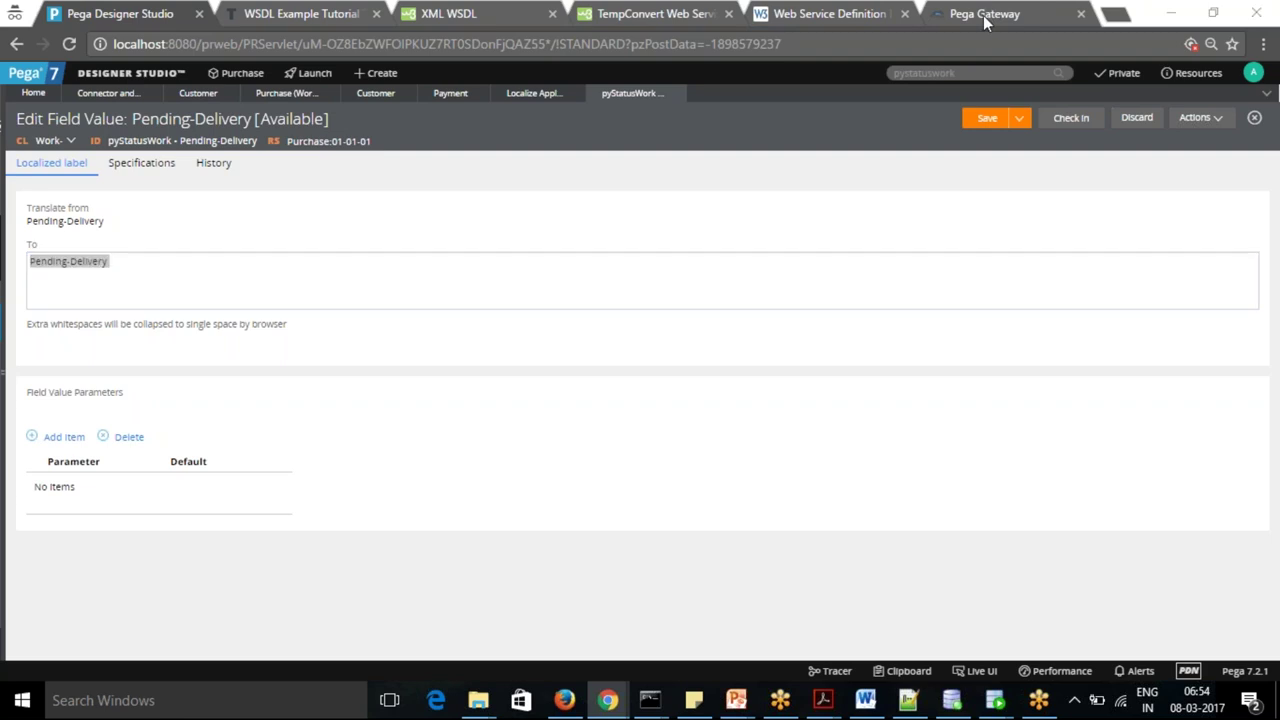
- Return to the Purchase localization wizard and add Danish DA (dansk) to the selected languages
{"action": "left_click", "coordinate": [520, 93]}
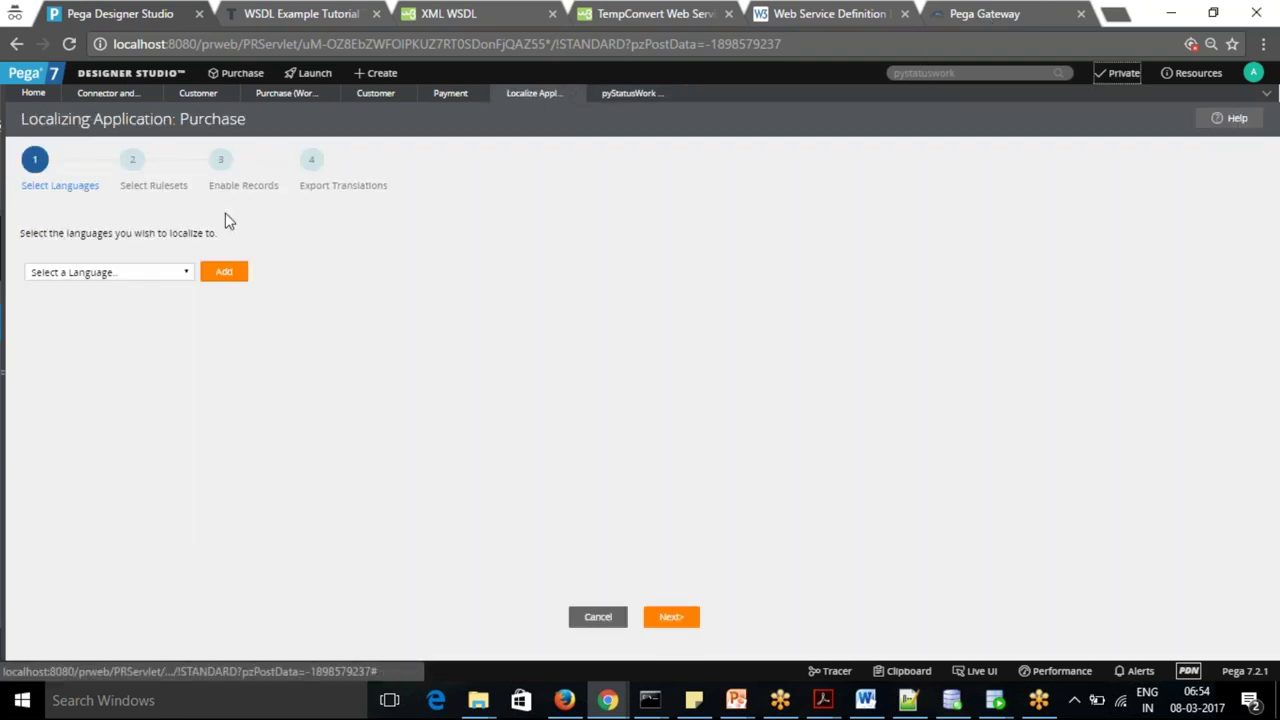
{"action": "left_click", "coordinate": [187, 272]}
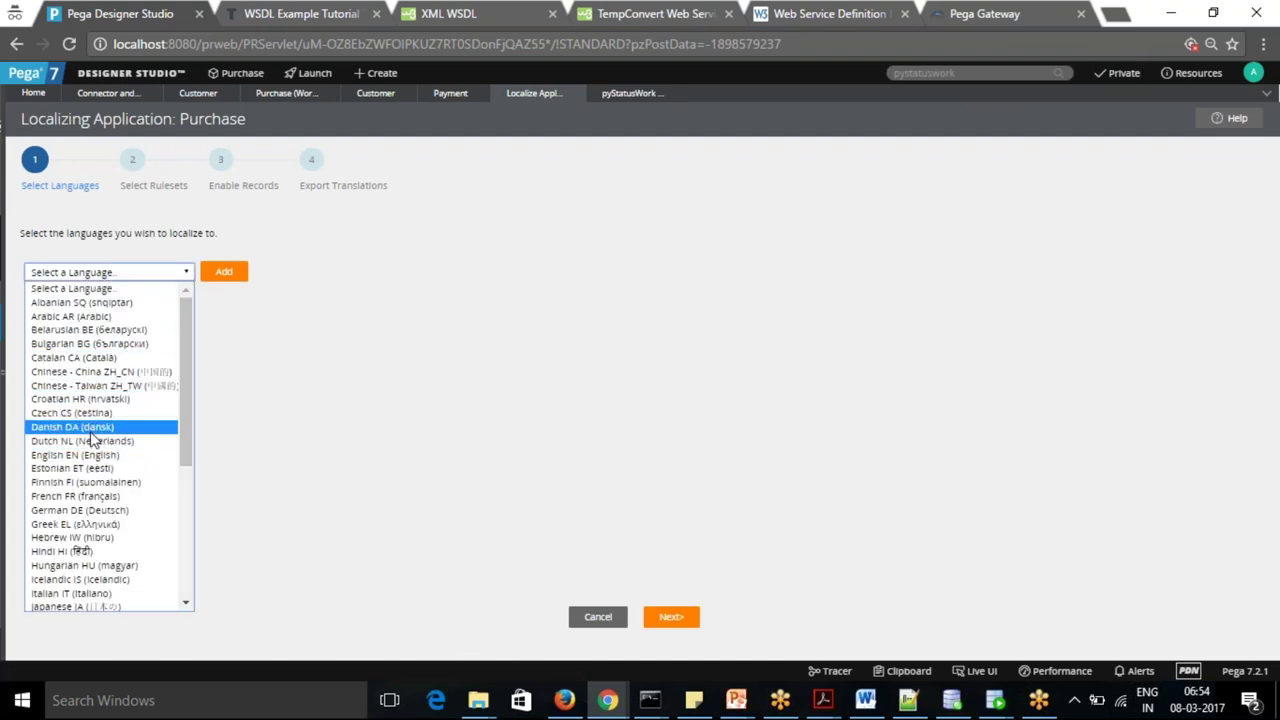
{"action": "left_click", "coordinate": [89, 430]}
{"action": "left_click", "coordinate": [224, 277]}
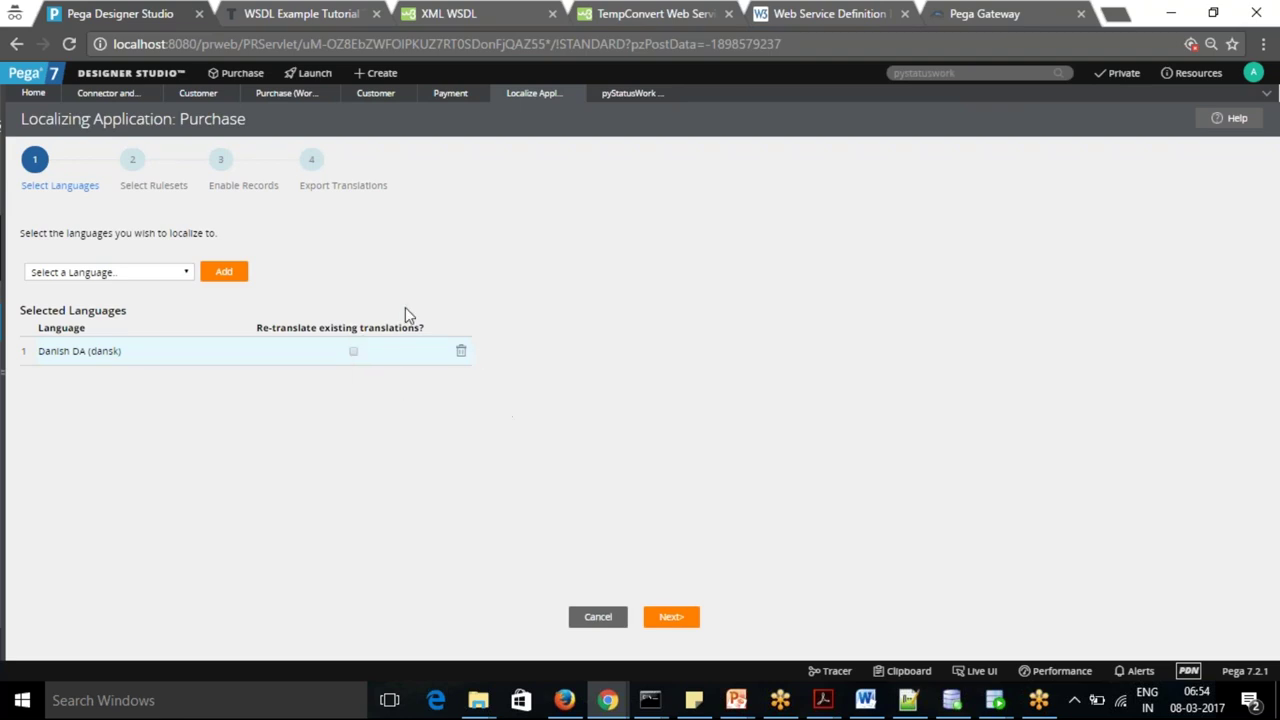
- Advance through the ruleset selection, keeping the application layer ruleset included and all preselected Purchase and PurchaseFW rulesets at version 01-01-01
{"action": "left_click", "coordinate": [673, 618]}
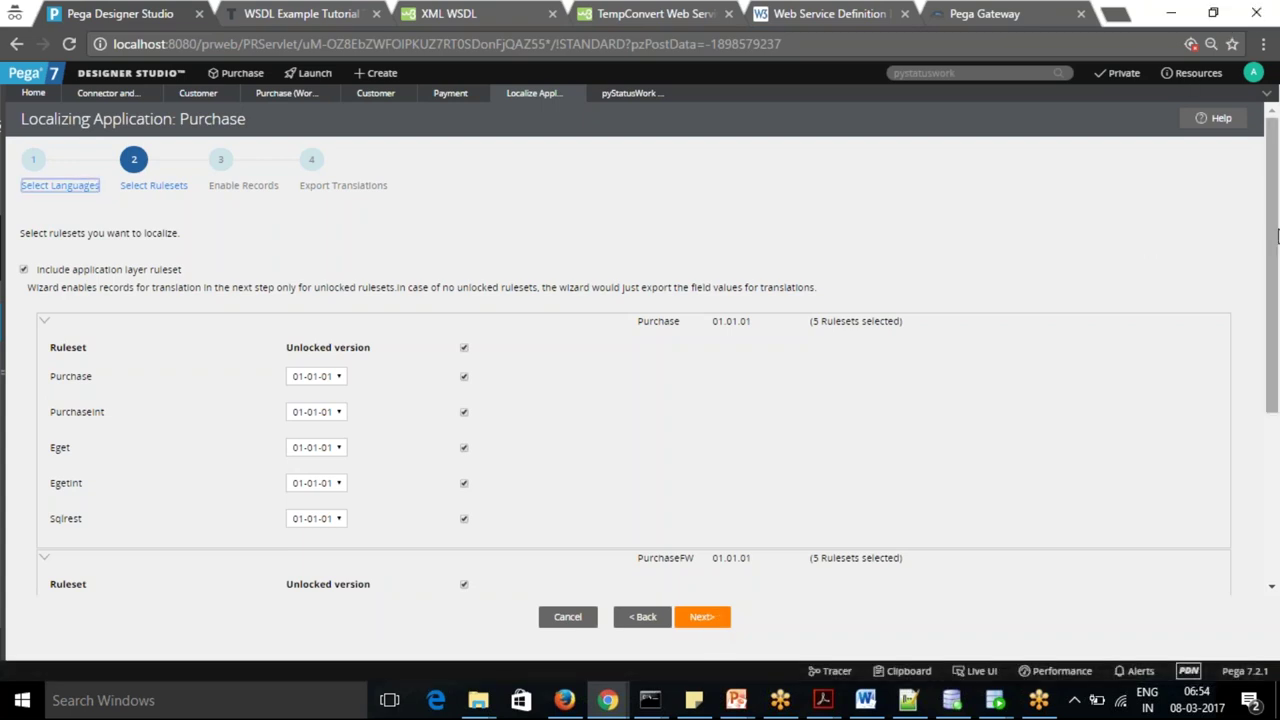
{"action": "left_click_drag", "start_coordinate": [1278, 238], "coordinate": [1278, 282]}
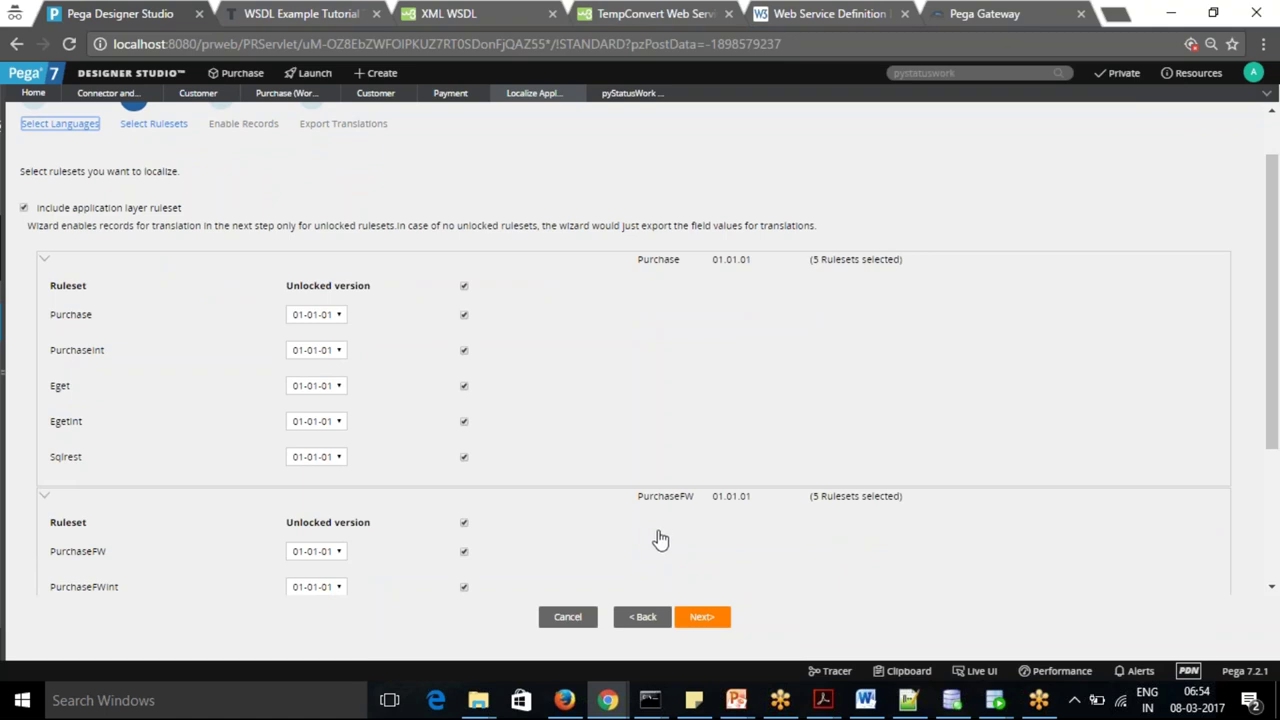
{"action": "left_click", "coordinate": [695, 615]}
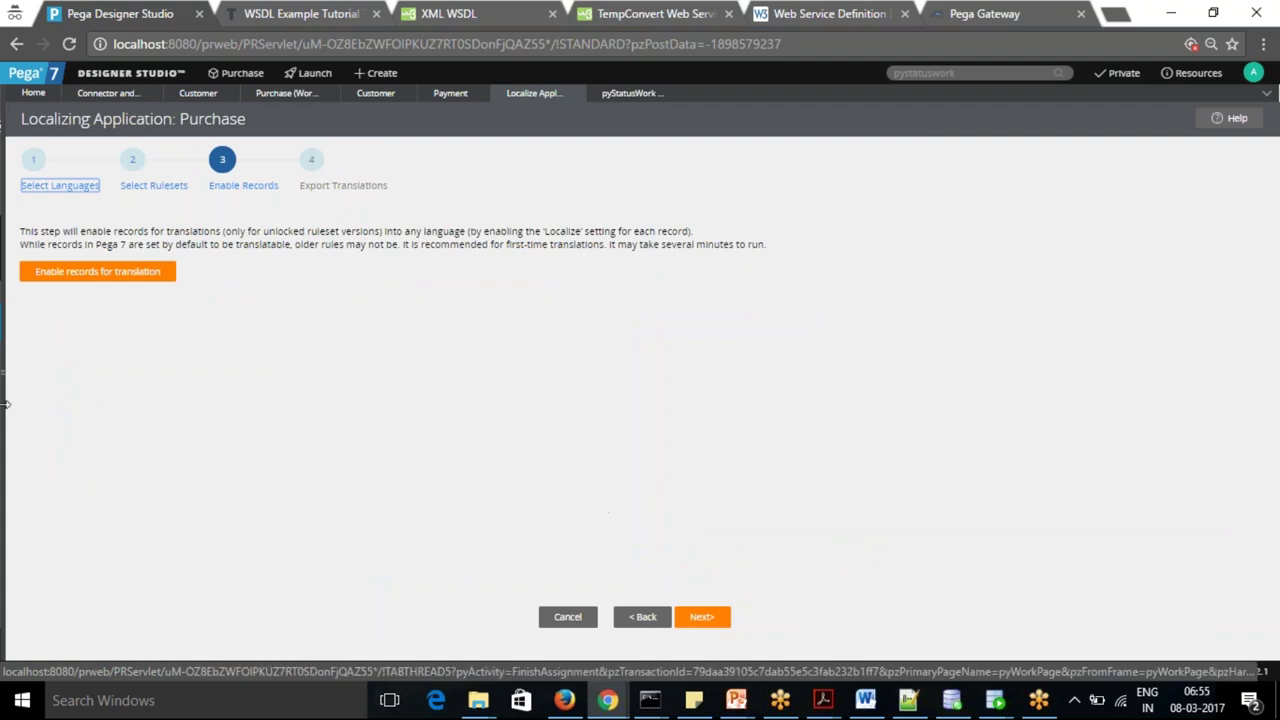
- Enable the records for translation and review the script's summary and error details
{"action": "left_click", "coordinate": [92, 278]}
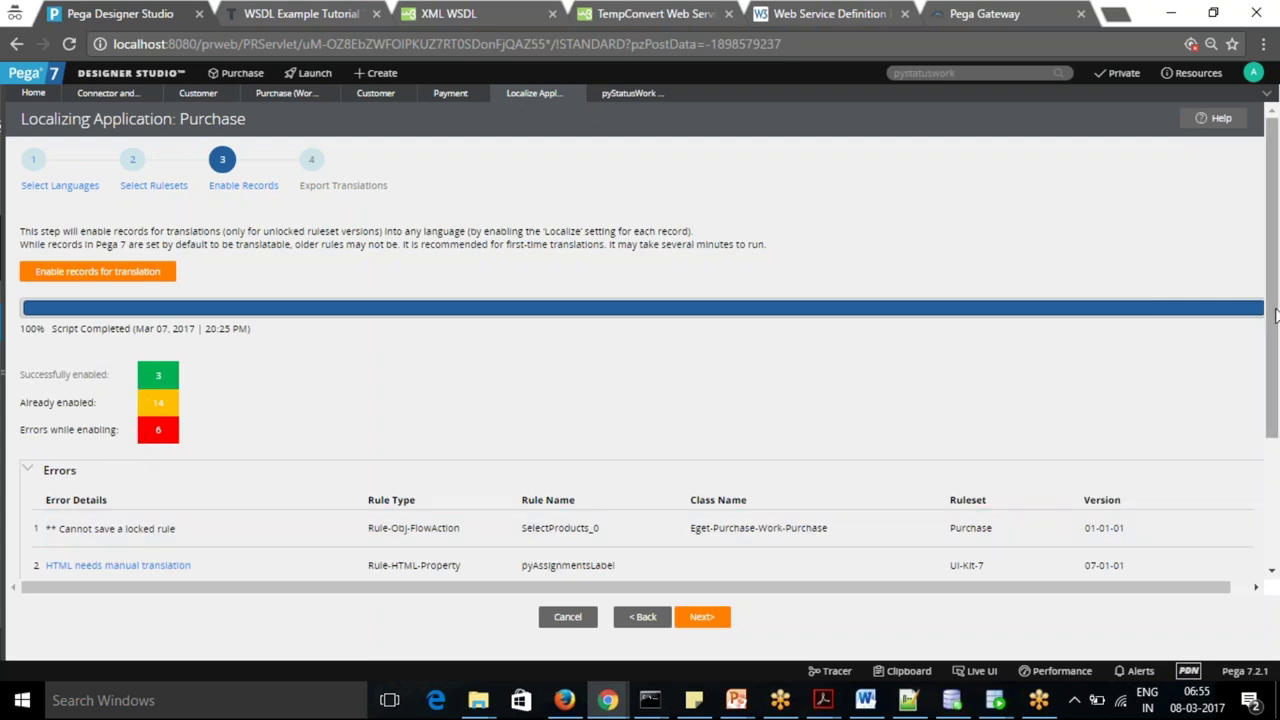
{"action": "left_click_drag", "start_coordinate": [1275, 315], "coordinate": [1278, 465]}
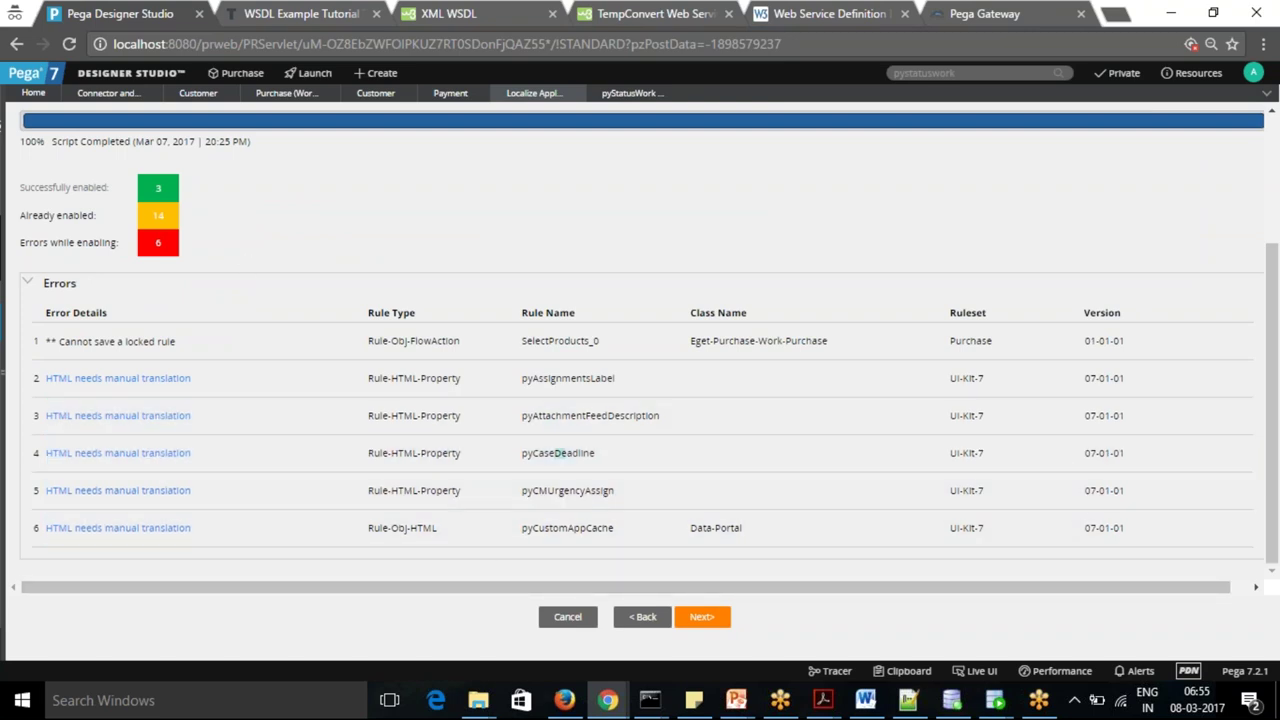
{"action": "scroll", "coordinate": [1275, 390], "scroll_direction": "up", "scroll_amount": 1}
{"action": "scroll", "coordinate": [1275, 390], "scroll_direction": "down", "scroll_amount": 1}
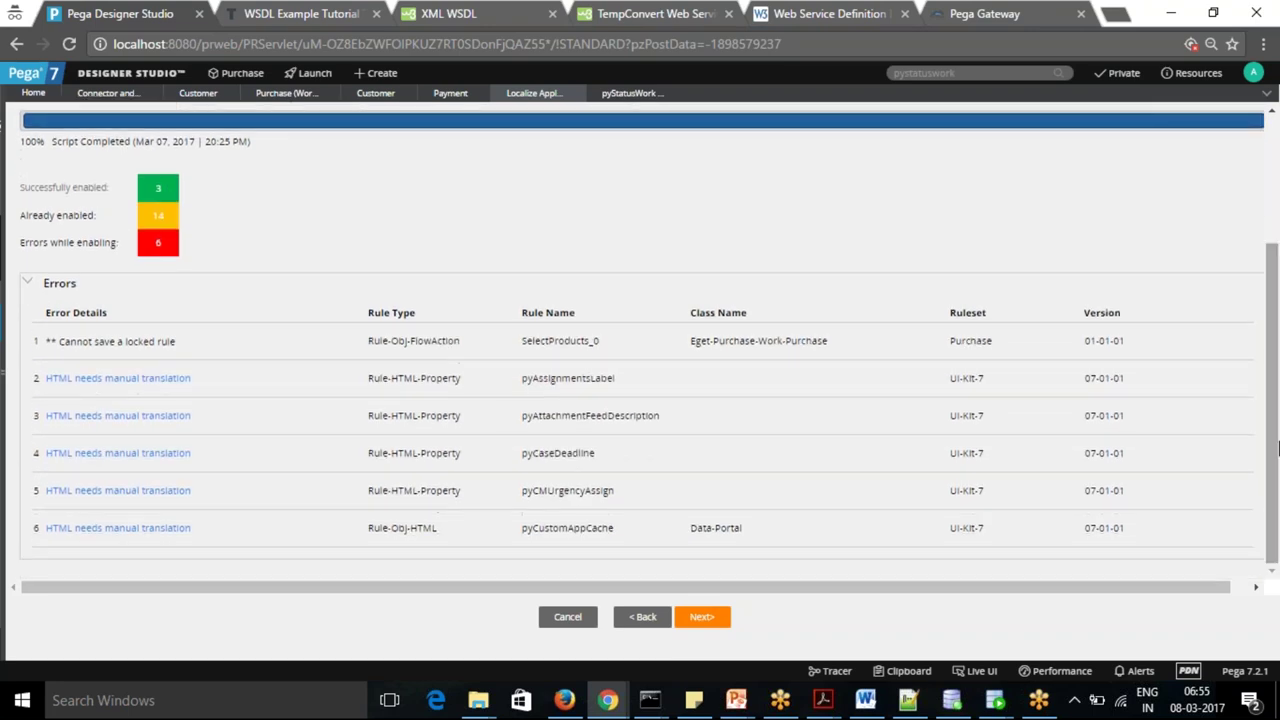
- Proceed to exporting translations, choose to include the example files, and start the Danish translation pack download
{"action": "left_click", "coordinate": [707, 620]}
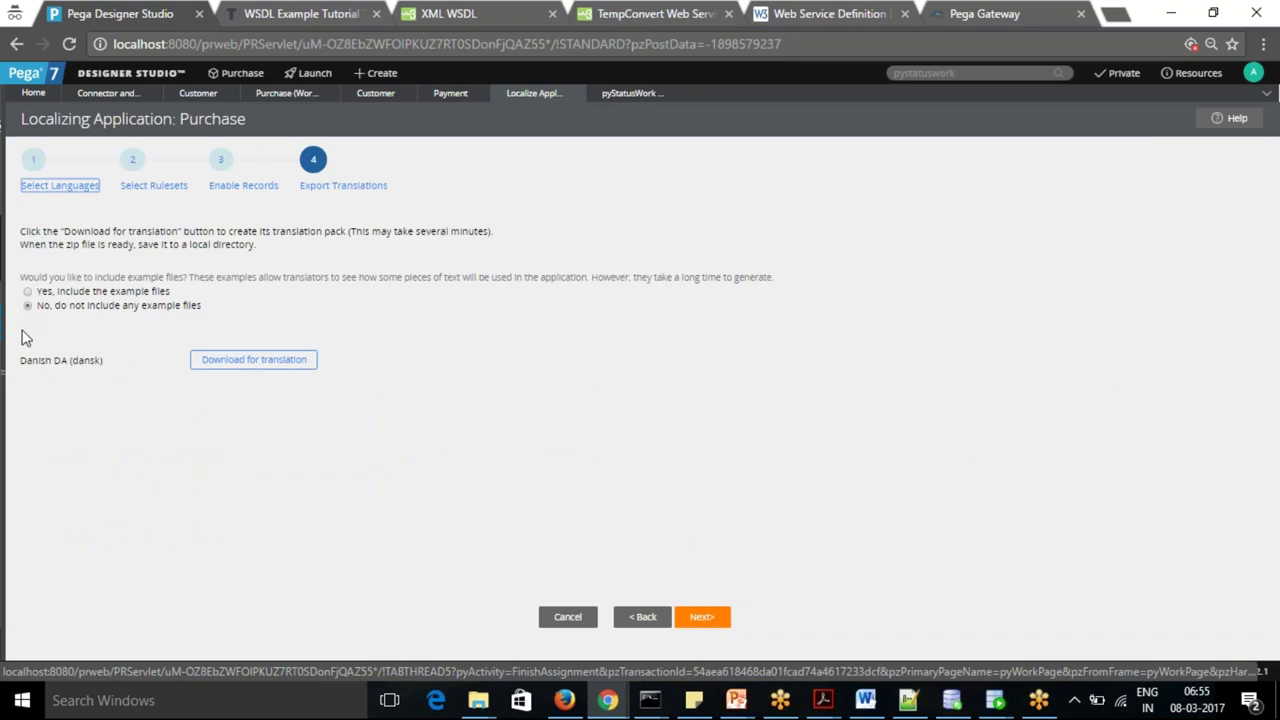
{"action": "left_click", "coordinate": [27, 292]}
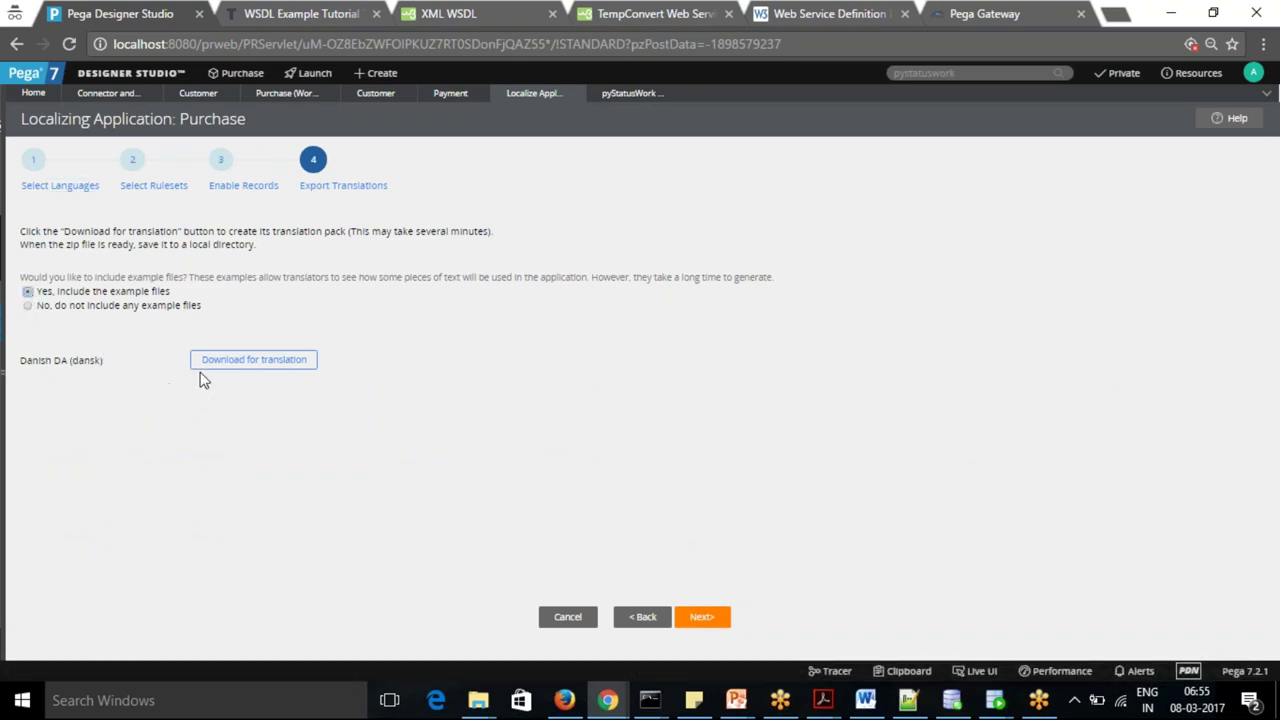
{"action": "left_click", "coordinate": [262, 366]}
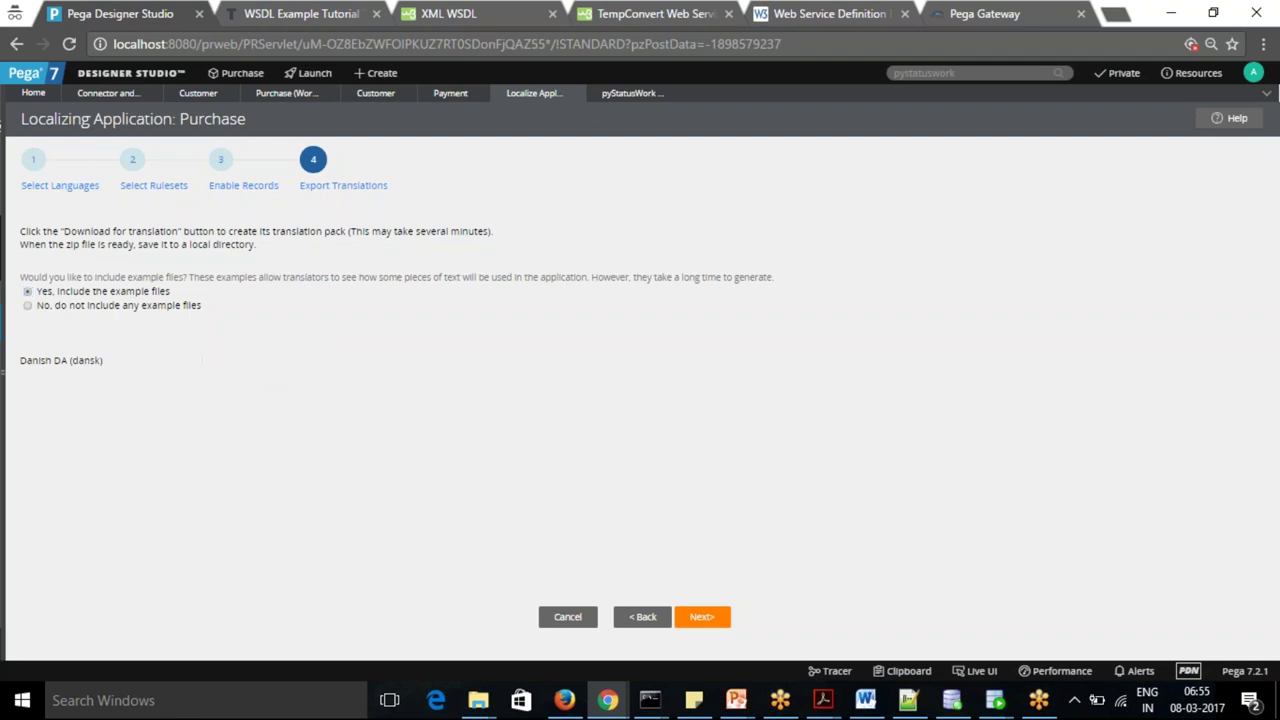
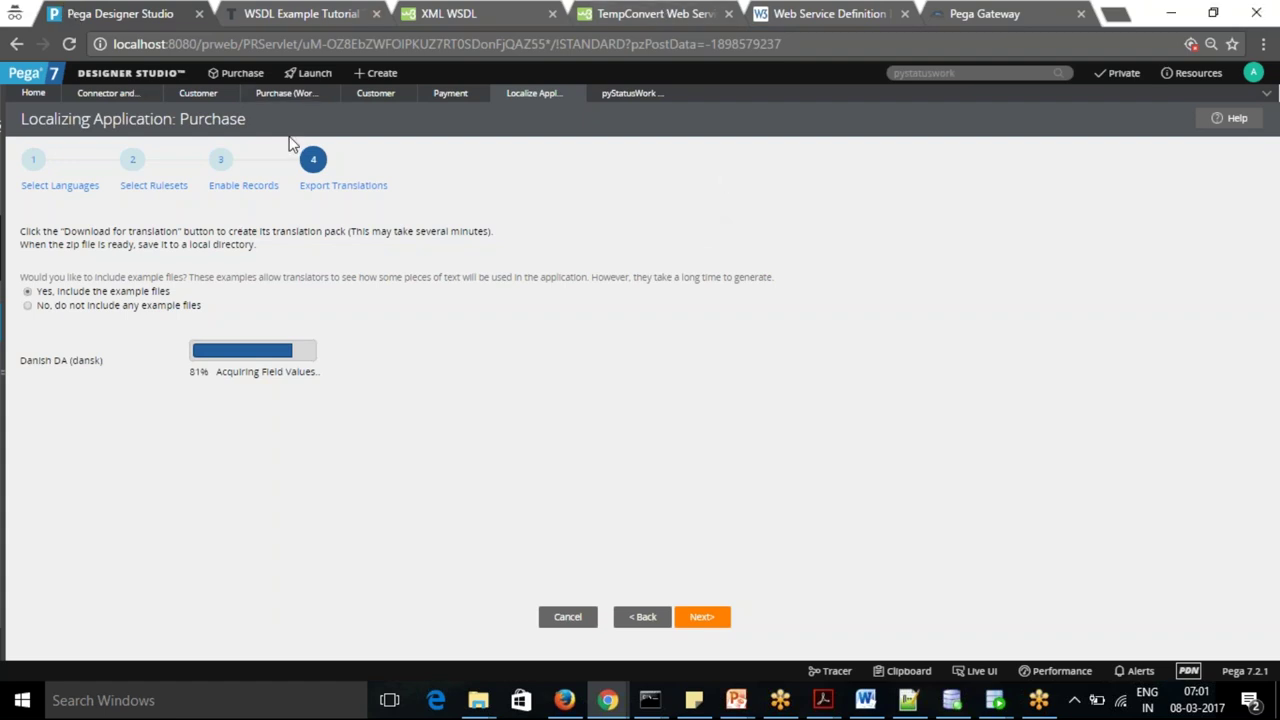
- Launch the Manager portal for the Purchase application and start a new Purchase case
{"action": "left_click", "coordinate": [315, 76]}
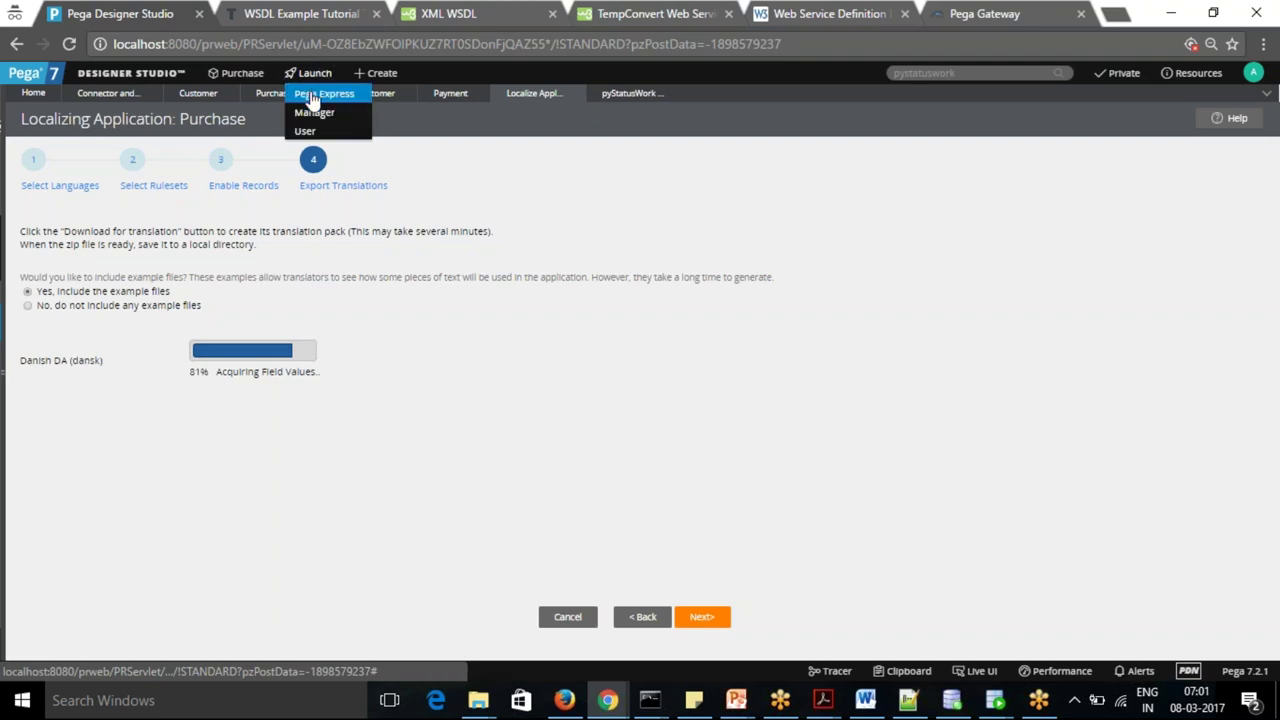
{"action": "left_click", "coordinate": [315, 114]}
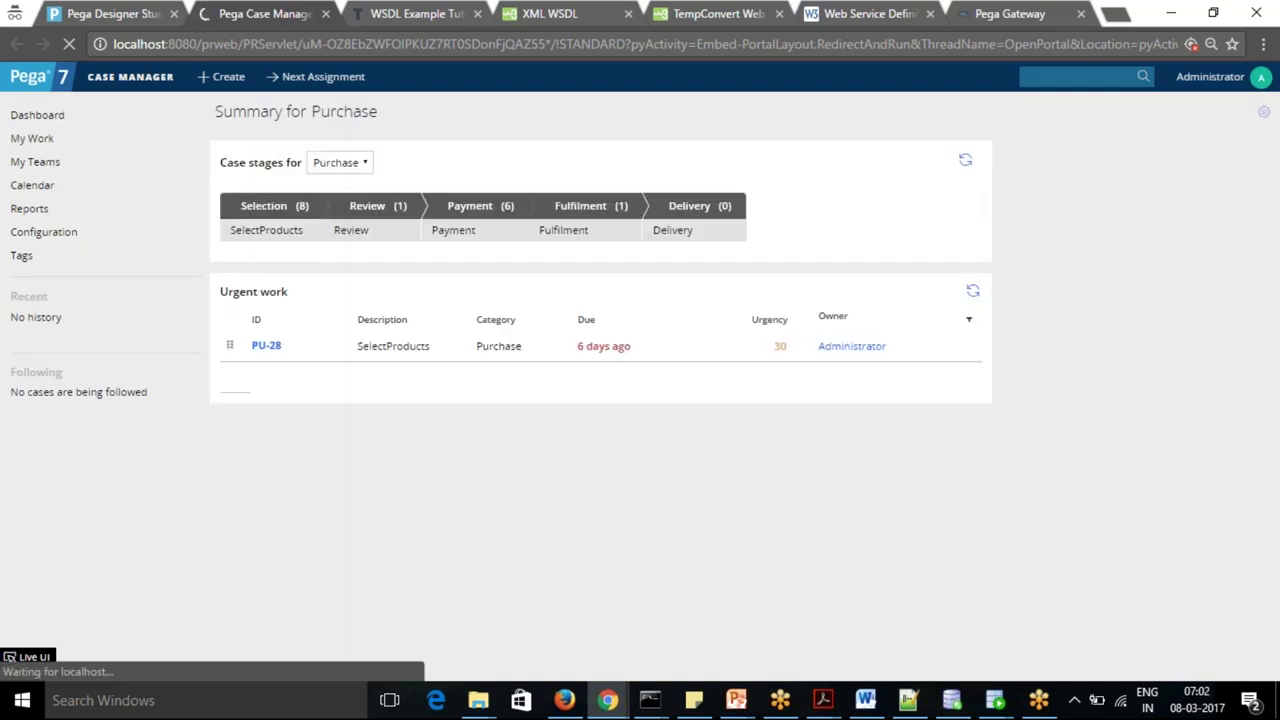
{"action": "left_click", "coordinate": [220, 77]}
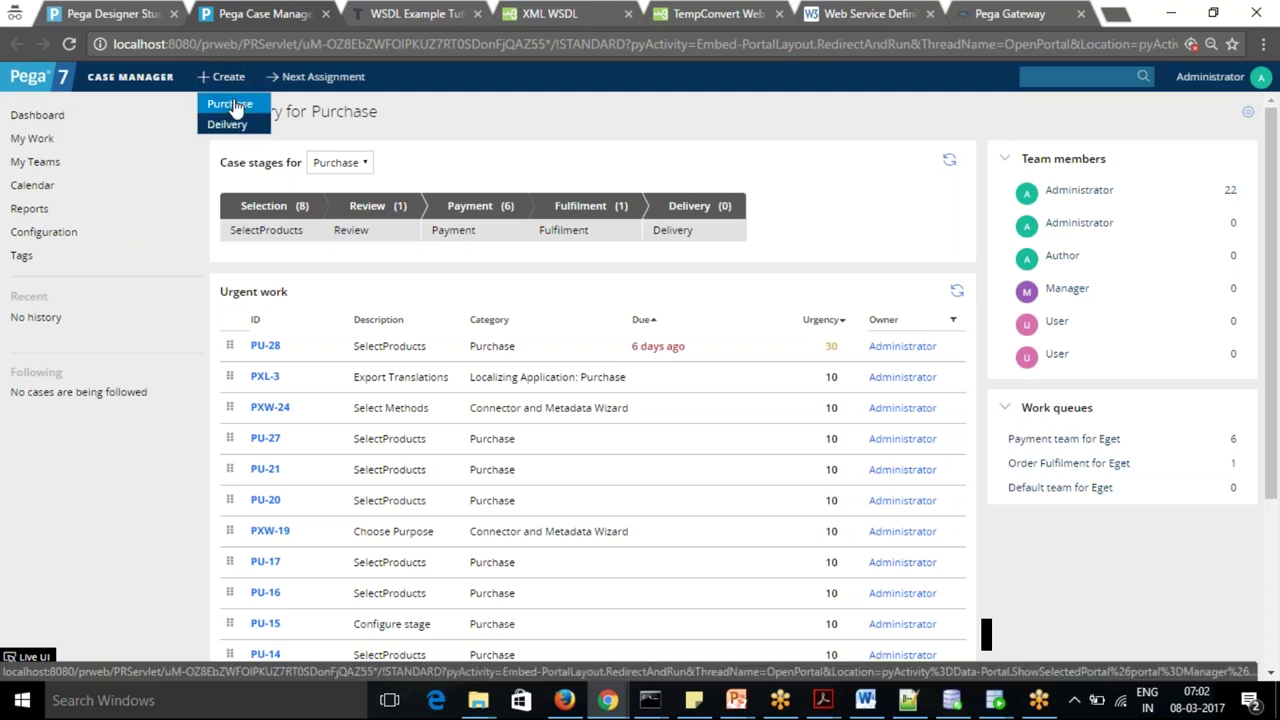
{"action": "left_click", "coordinate": [232, 103]}
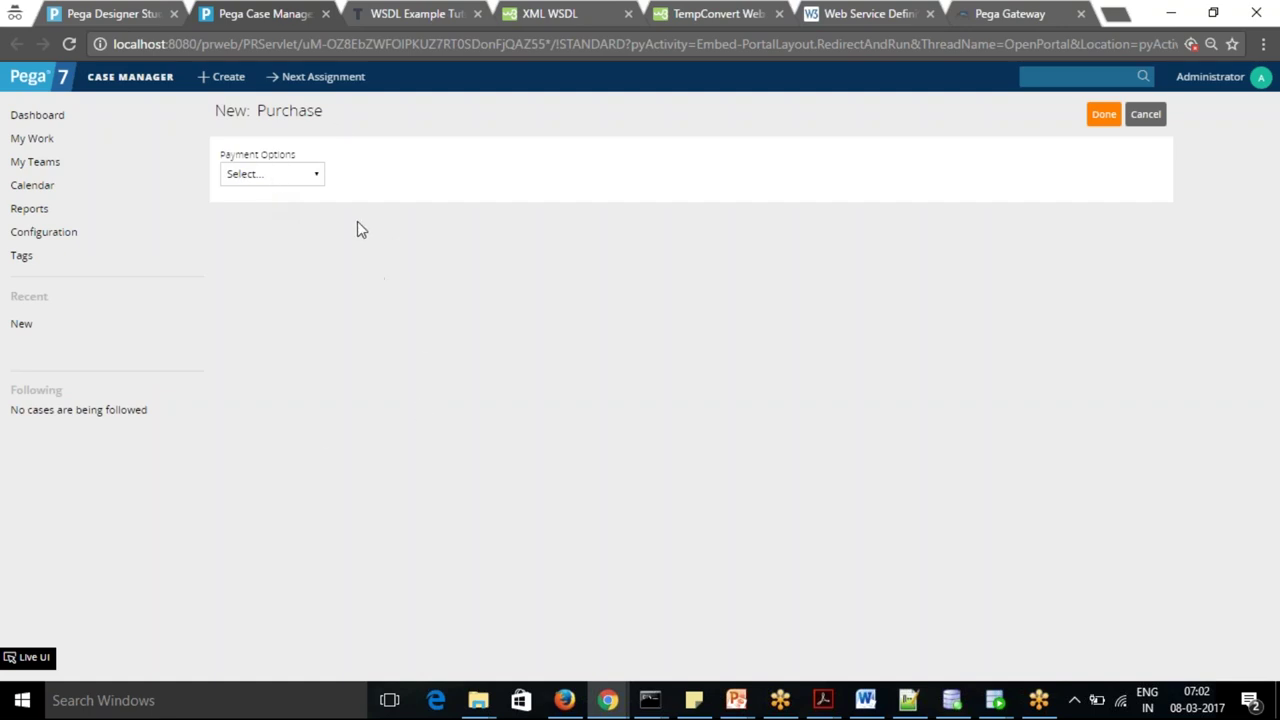
- Choose Credit Card as the payment option and finish creating the Purchase case
{"action": "left_click", "coordinate": [316, 175]}
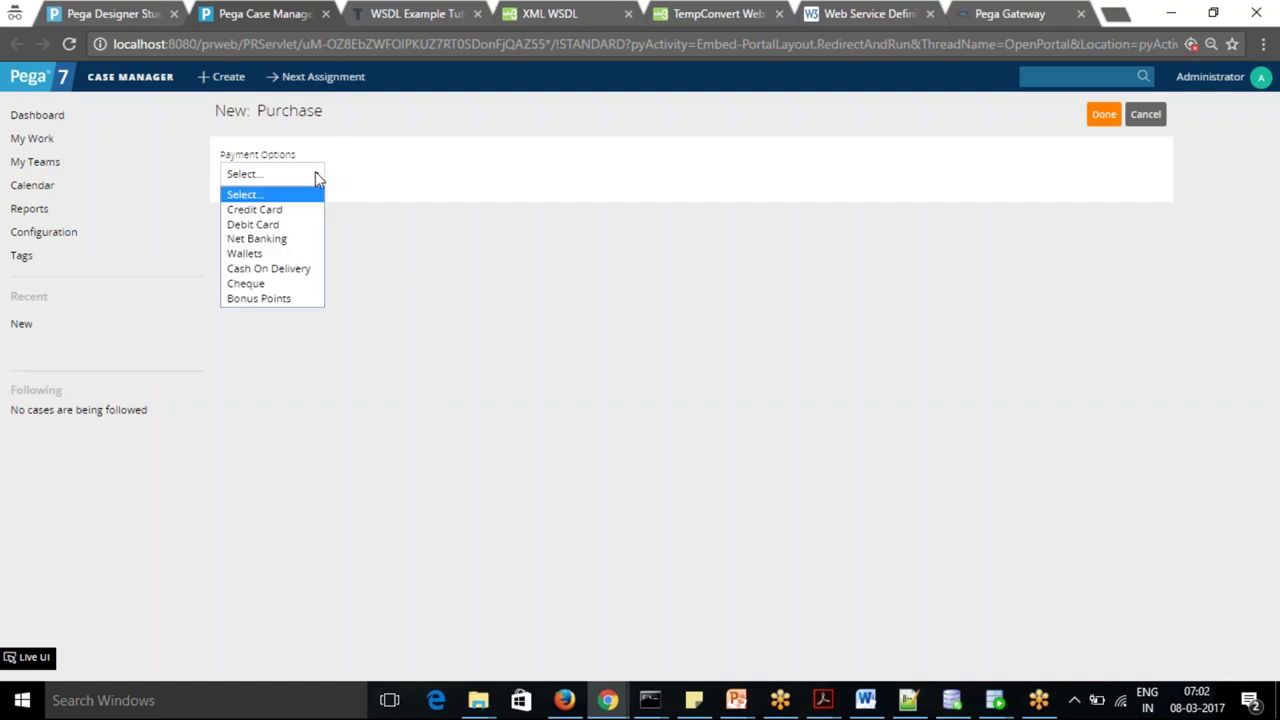
{"action": "left_click", "coordinate": [302, 214]}
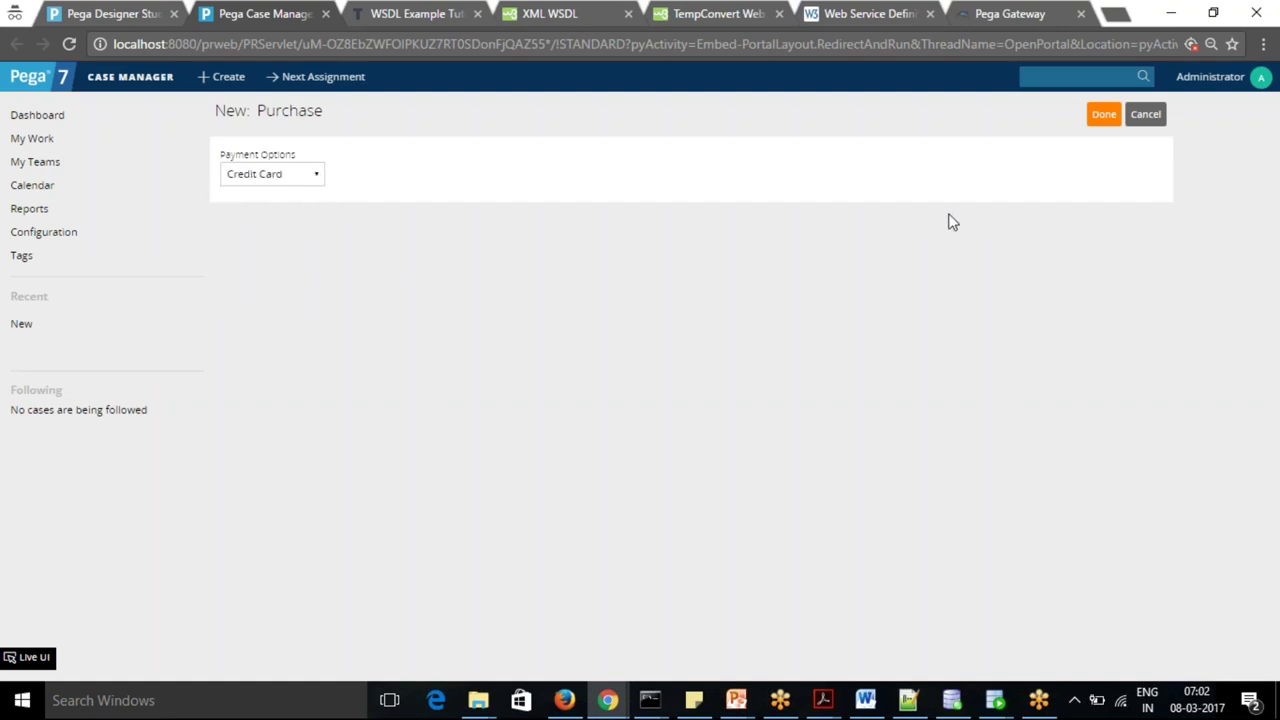
{"action": "left_click", "coordinate": [1108, 116]}
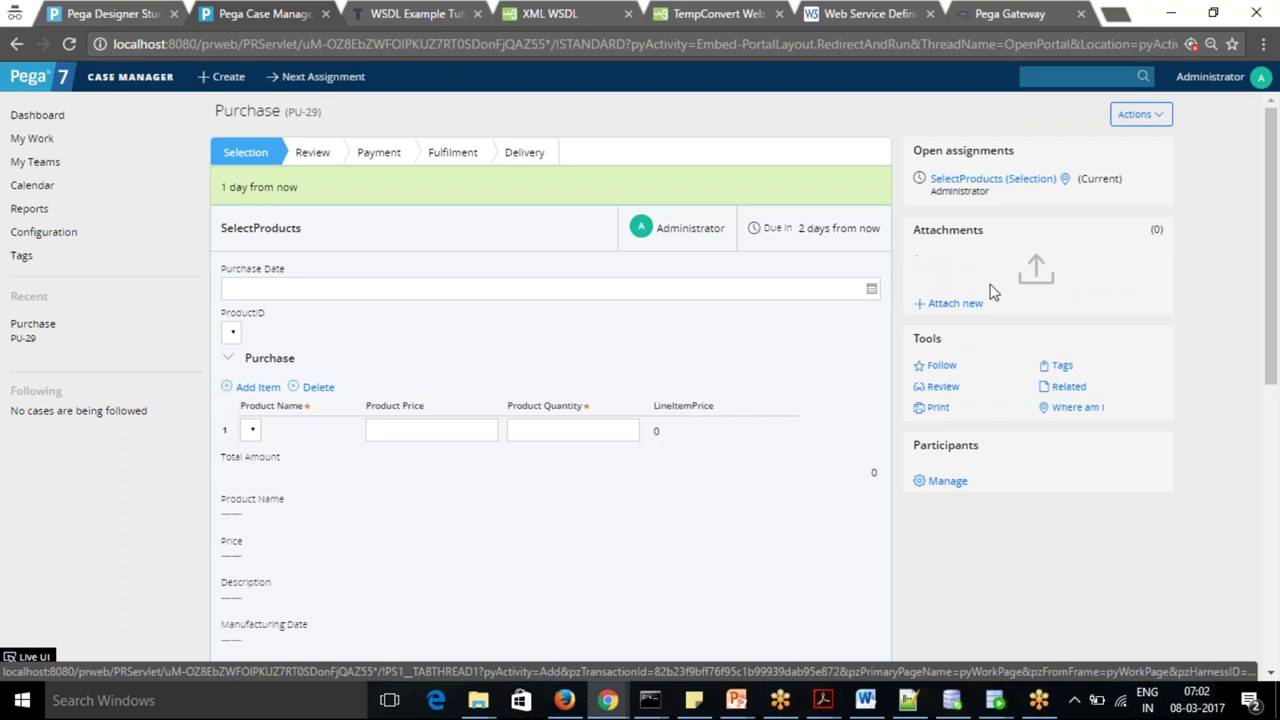
- Try to submit the SelectProducts assignment with its product fields left empty
{"action": "left_click_drag", "start_coordinate": [1275, 240], "coordinate": [1277, 352]}
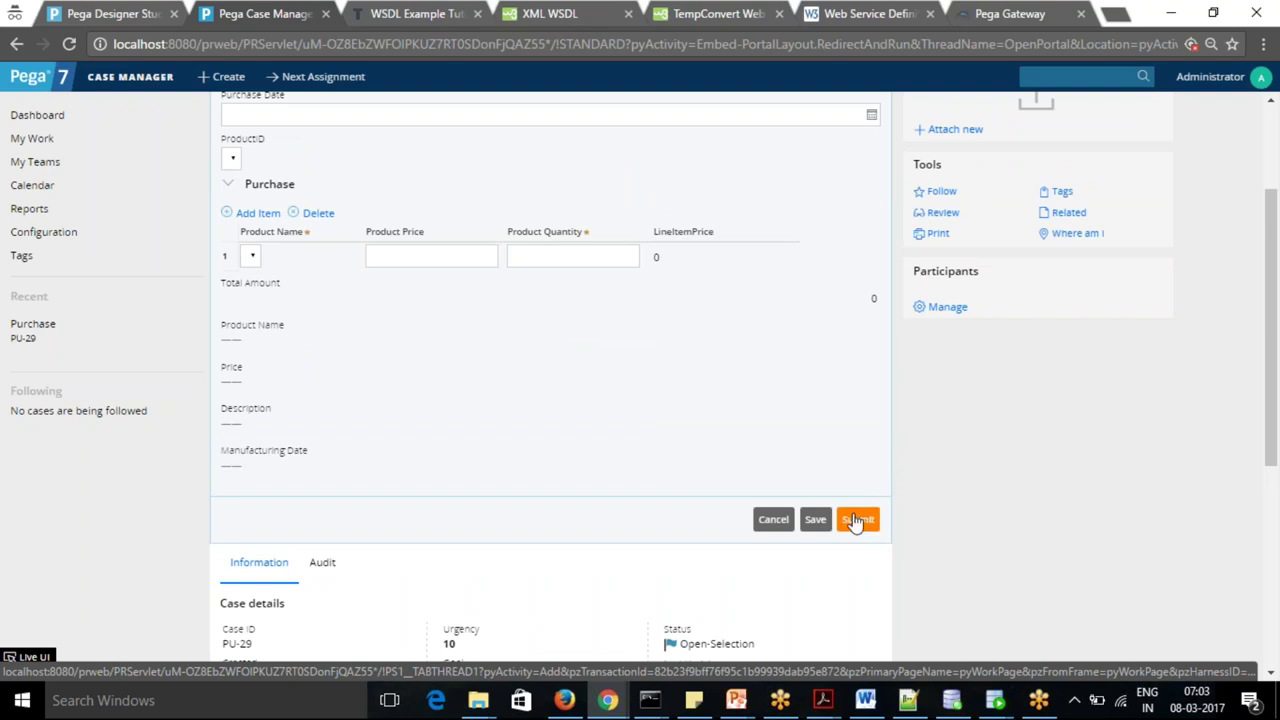
{"action": "left_click", "coordinate": [855, 521]}
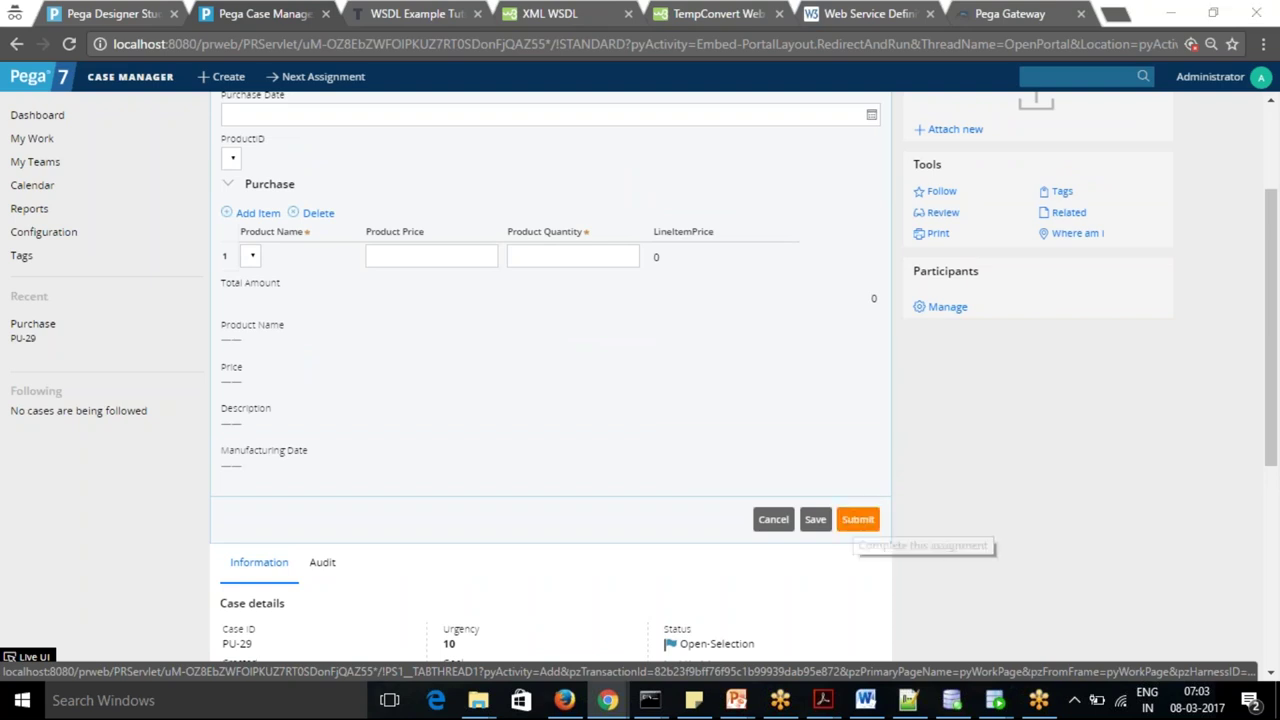
{"action": "left_click", "coordinate": [792, 151]}
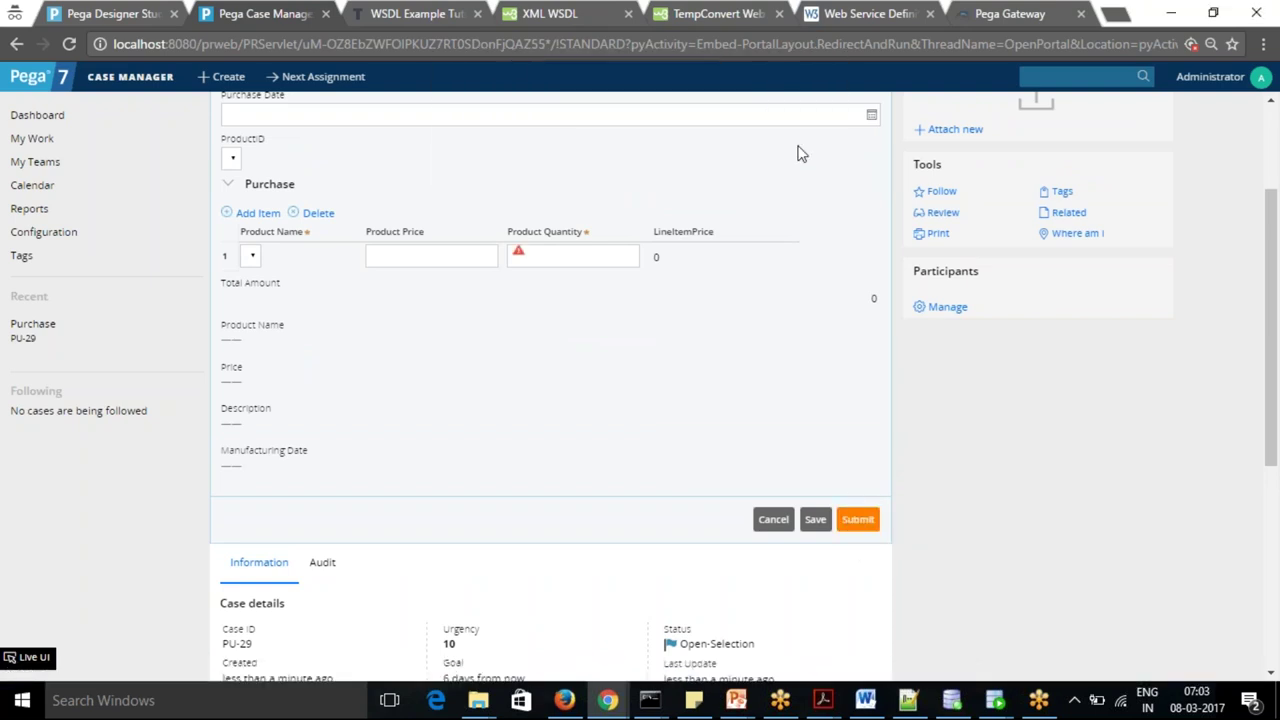
- Set the product quantity of the first item to 12 and submit the SelectProducts assignment
{"action": "left_click_drag", "start_coordinate": [1273, 260], "coordinate": [1273, 213]}
{"action": "left_click", "coordinate": [565, 351]}
{"action": "type", "text": "12434"}
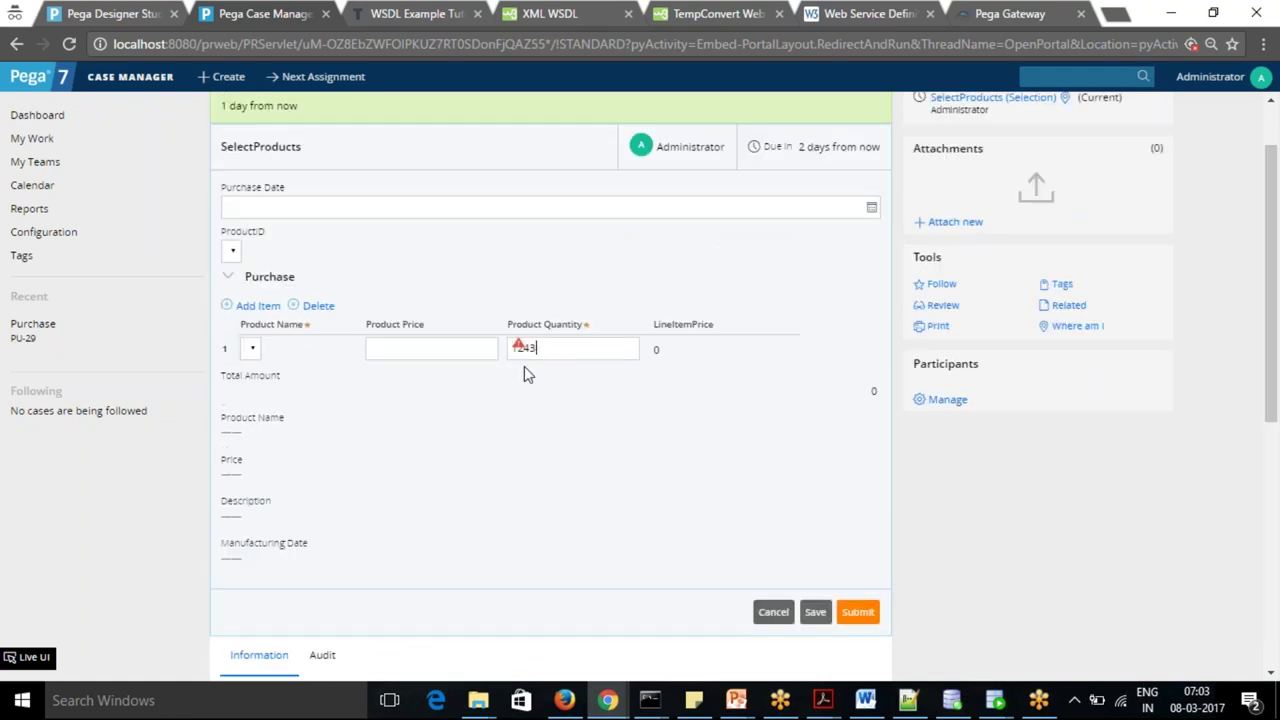
{"action": "key", "text": "BackSpace"}
{"action": "left_click", "coordinate": [858, 612]}
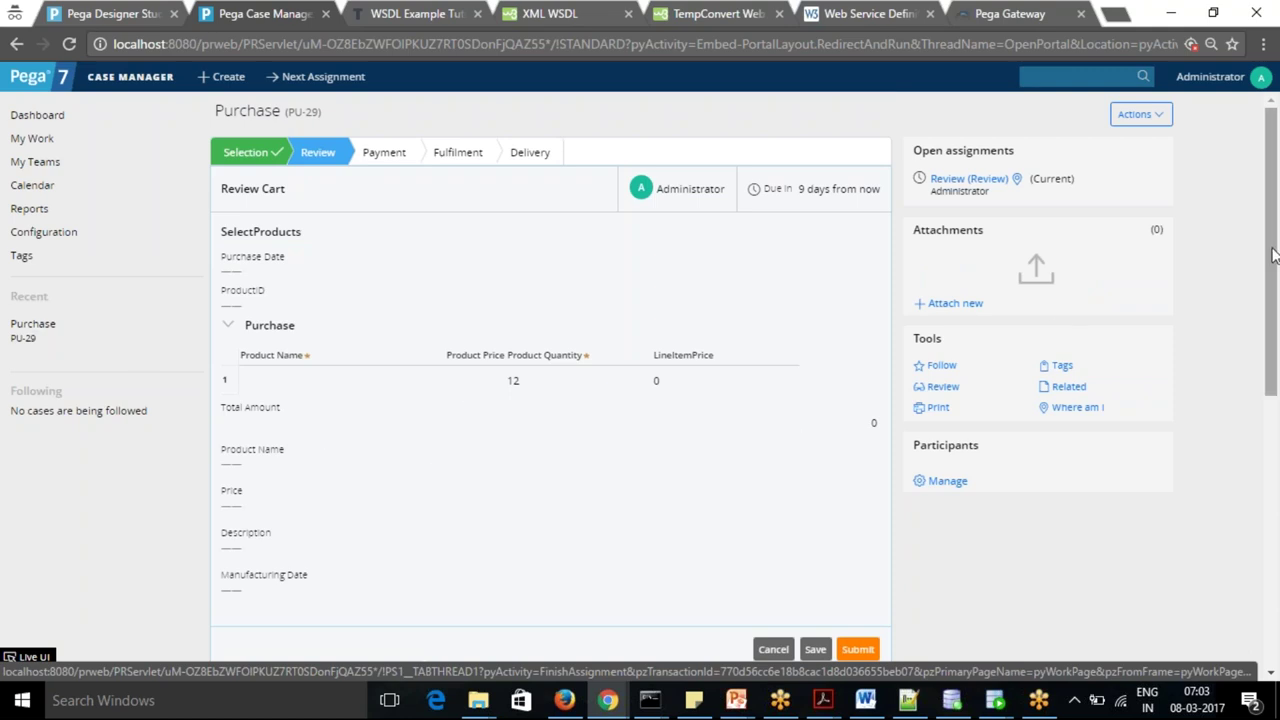
- Submit the Review Cart assignment and the payment assignment, keeping Credit Card as the payment option
{"action": "scroll", "coordinate": [1273, 255], "scroll_direction": "down", "scroll_amount": 3}
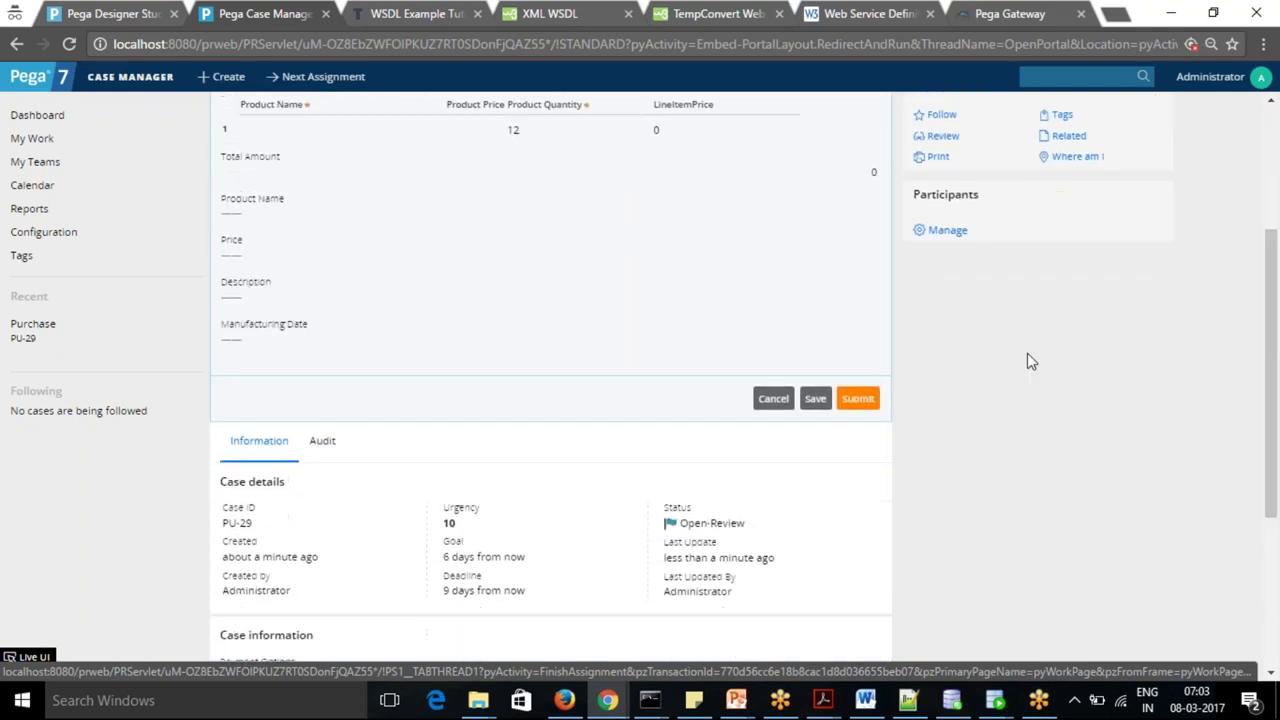
{"action": "left_click", "coordinate": [856, 398]}
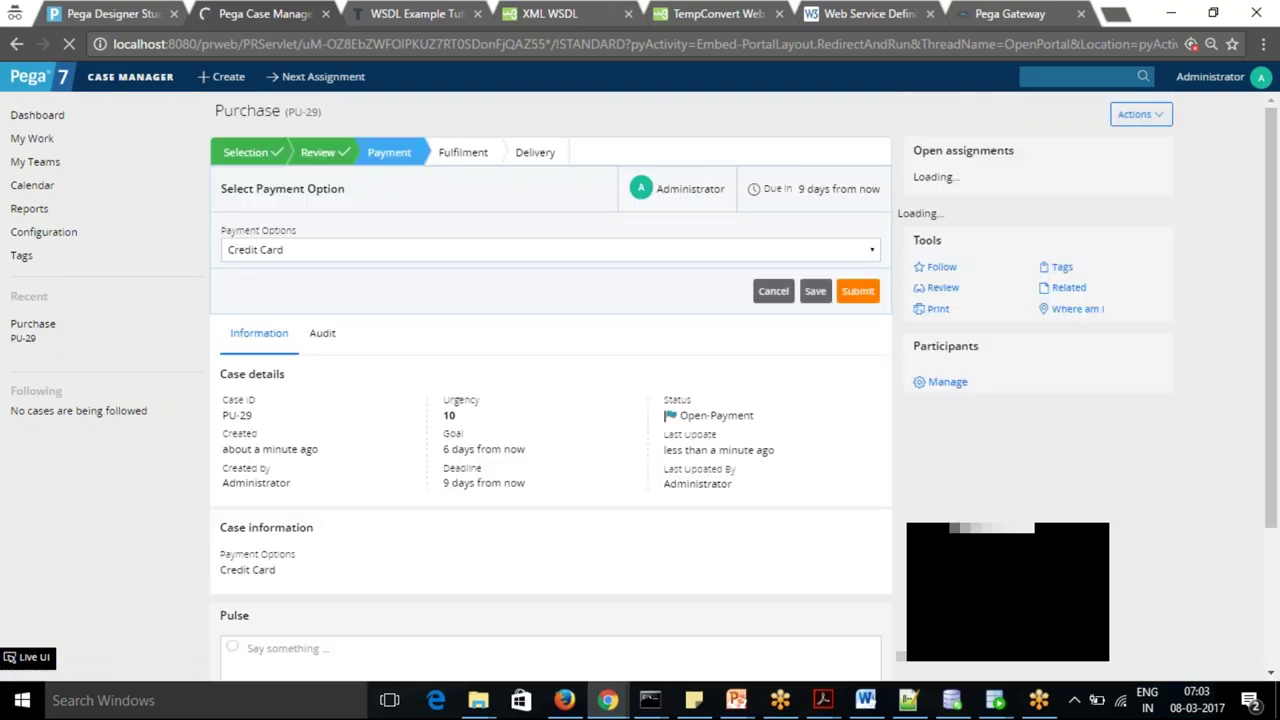
{"action": "left_click", "coordinate": [857, 291]}
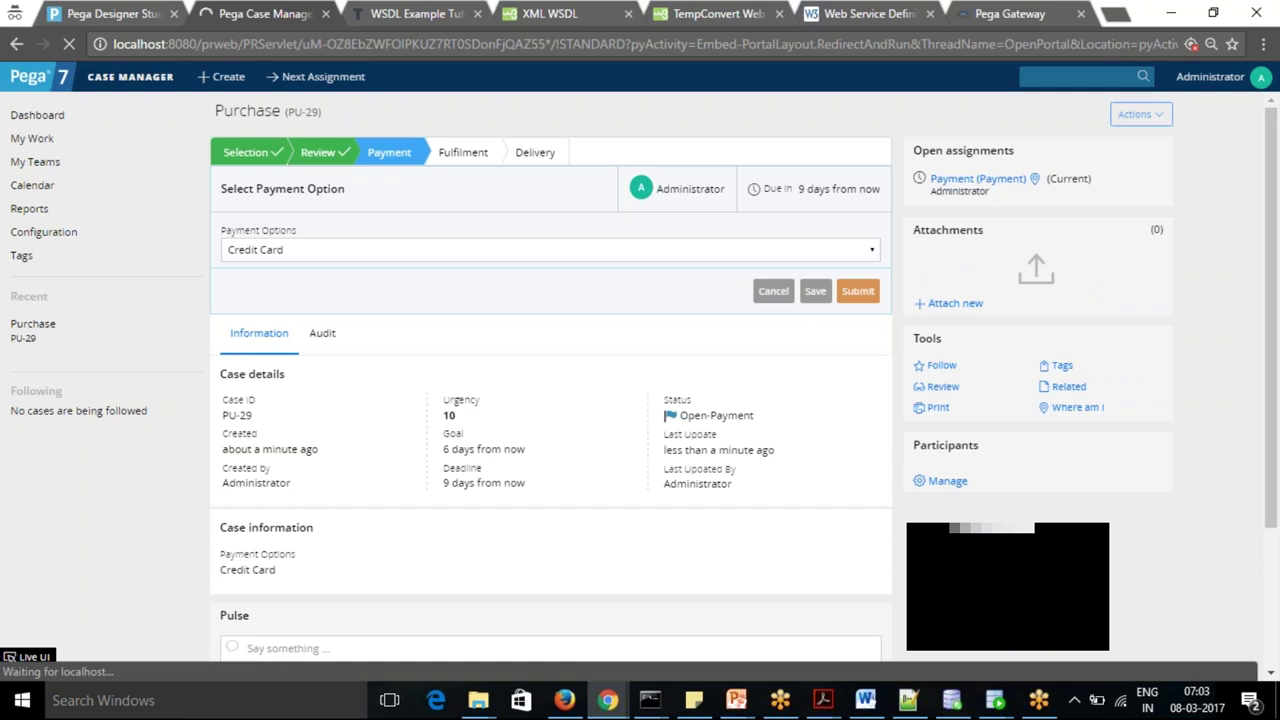